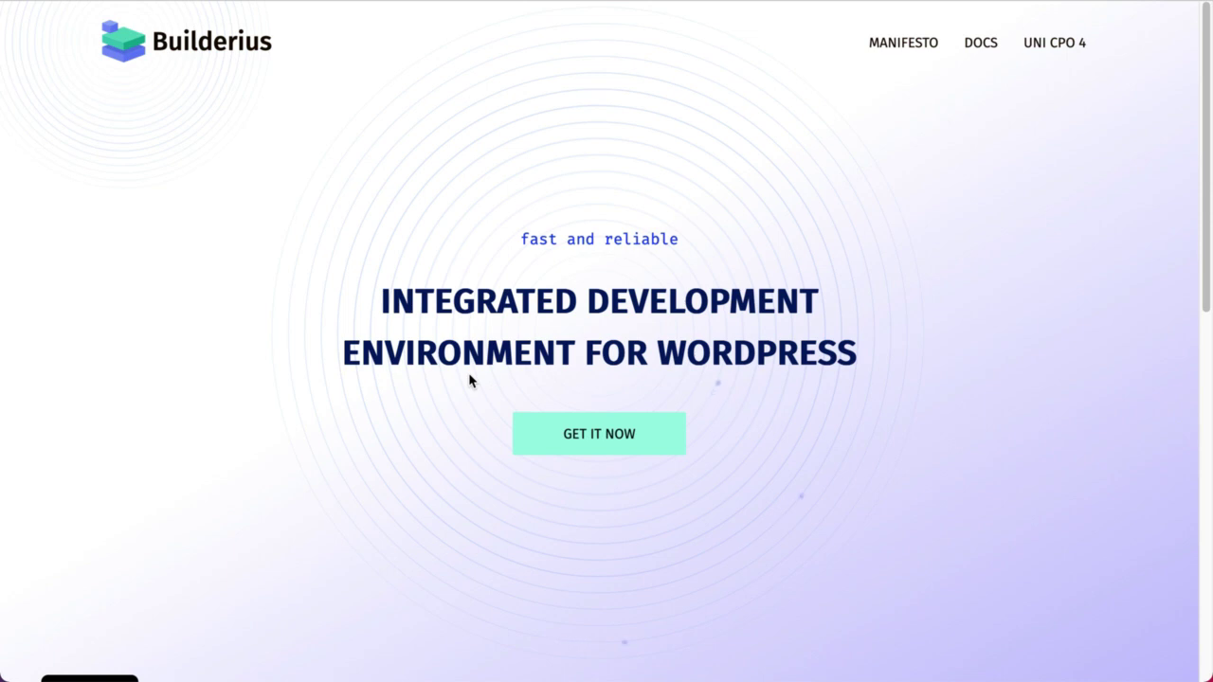
- Open the Builderius documentation and look through its Getting started, Templates and Visual editor sections and the Introduction page
click(559, 424)
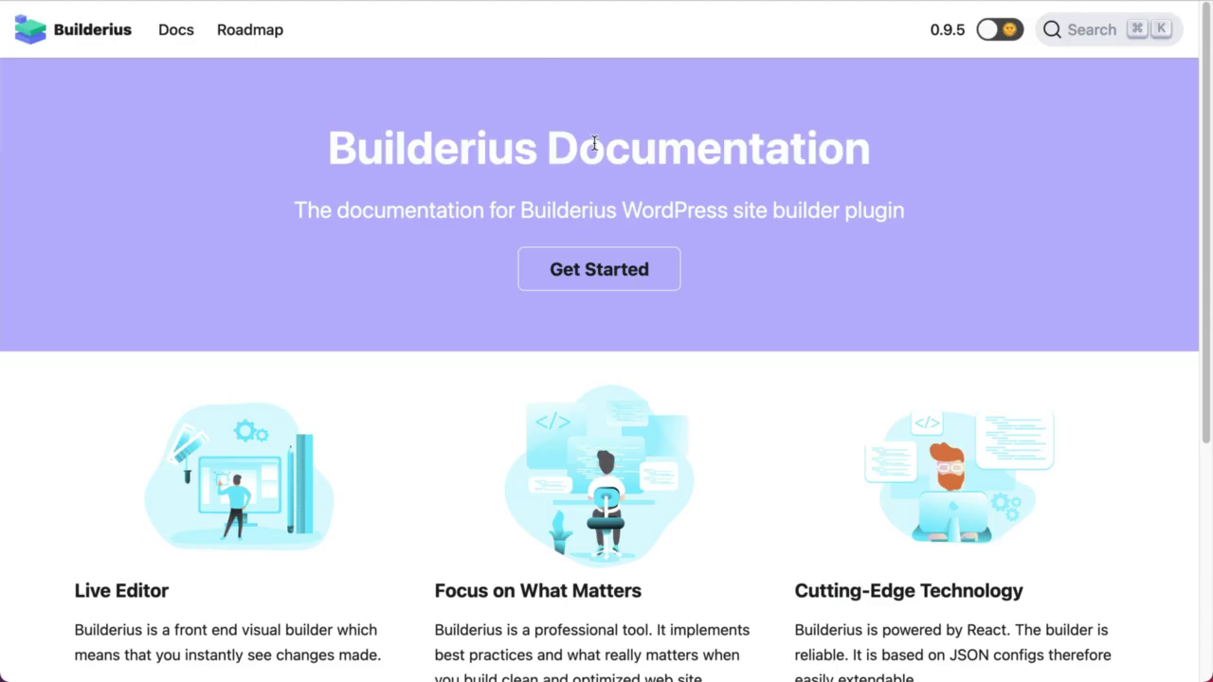
click(169, 31)
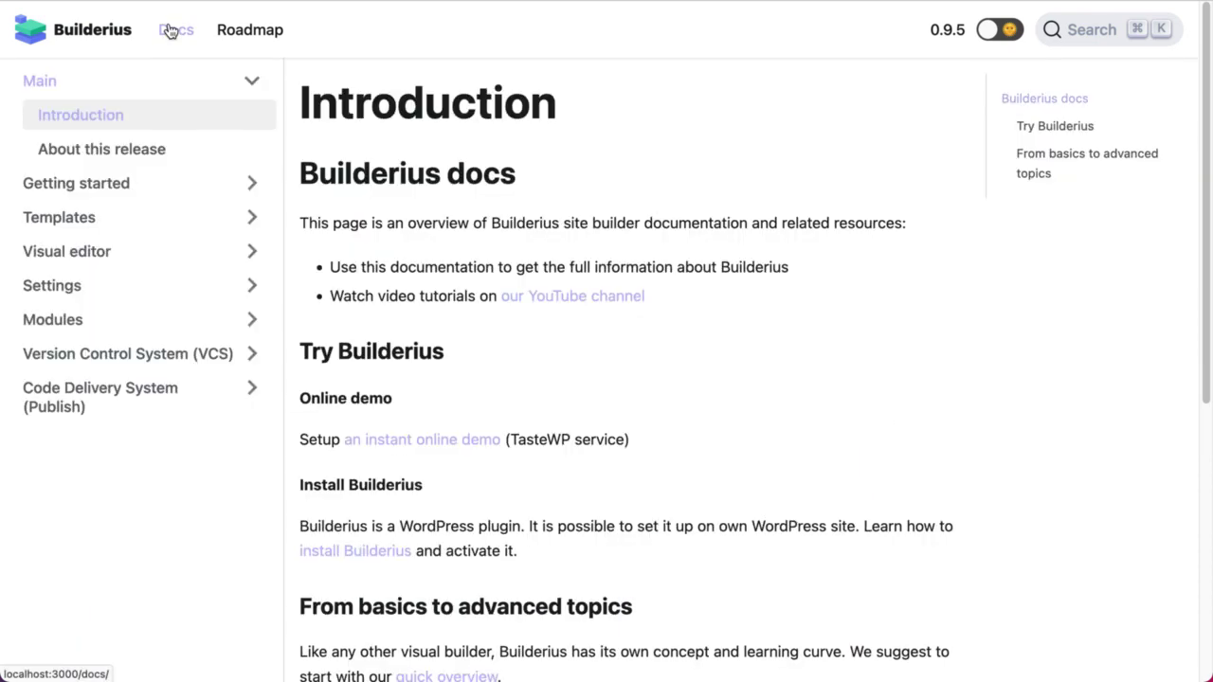
click(205, 191)
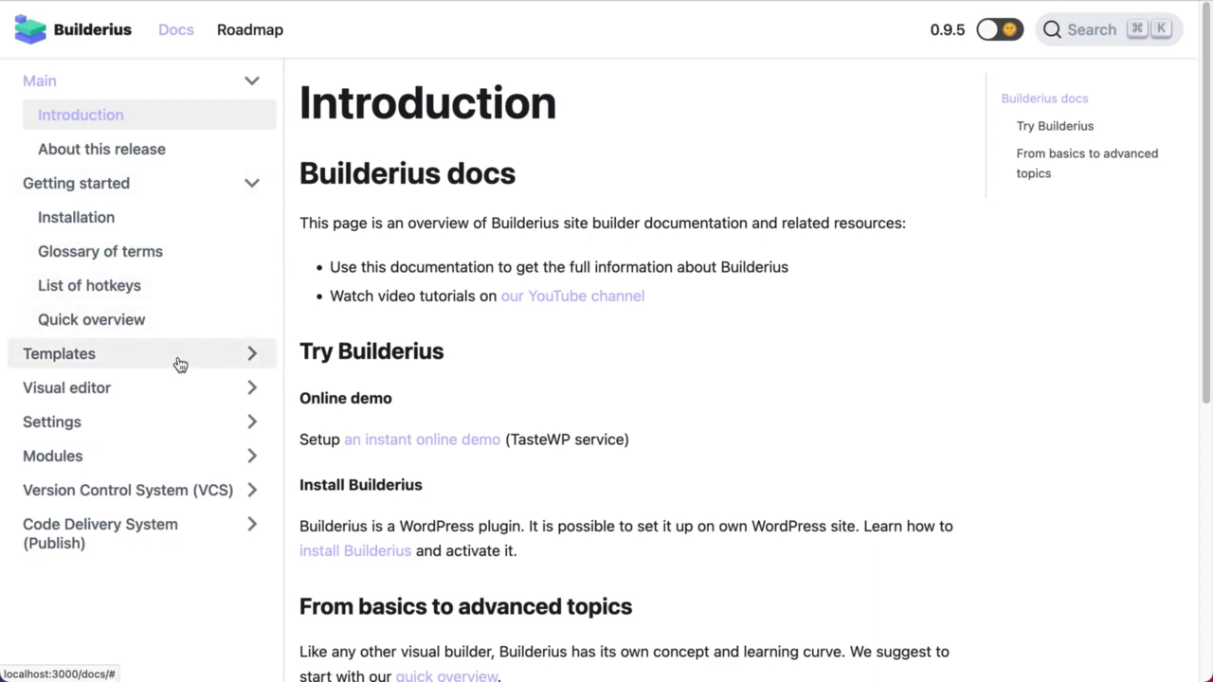
click(180, 365)
click(163, 425)
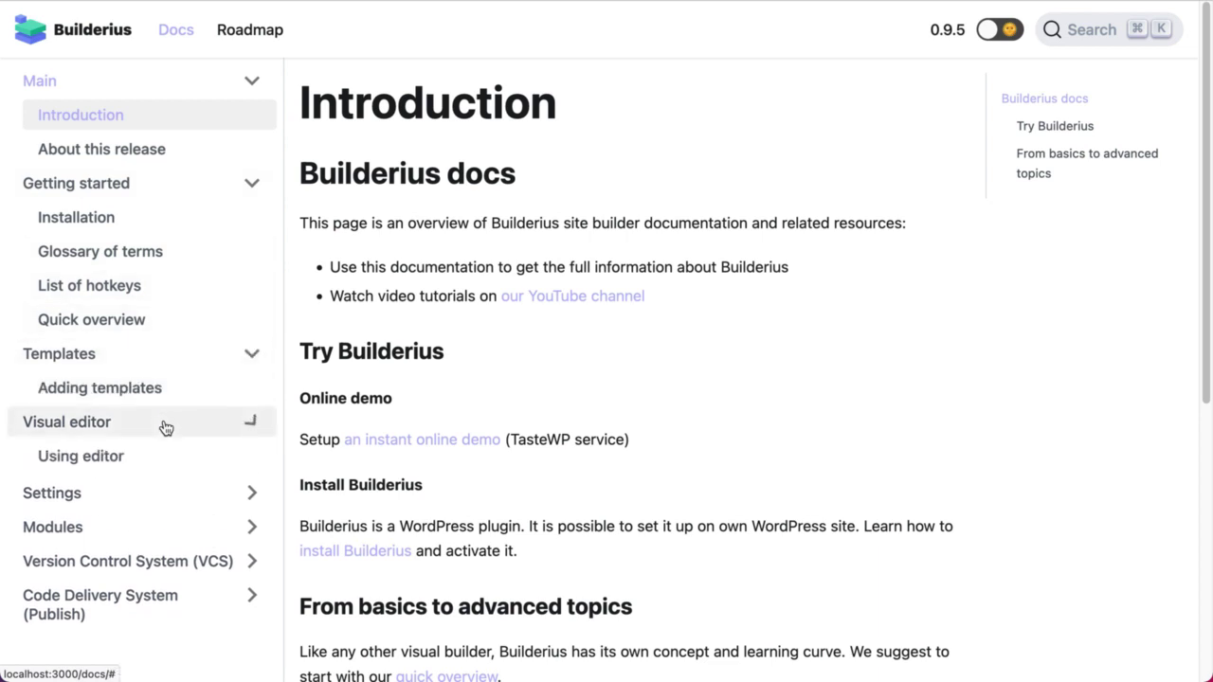
scroll(165, 428, down, 2)
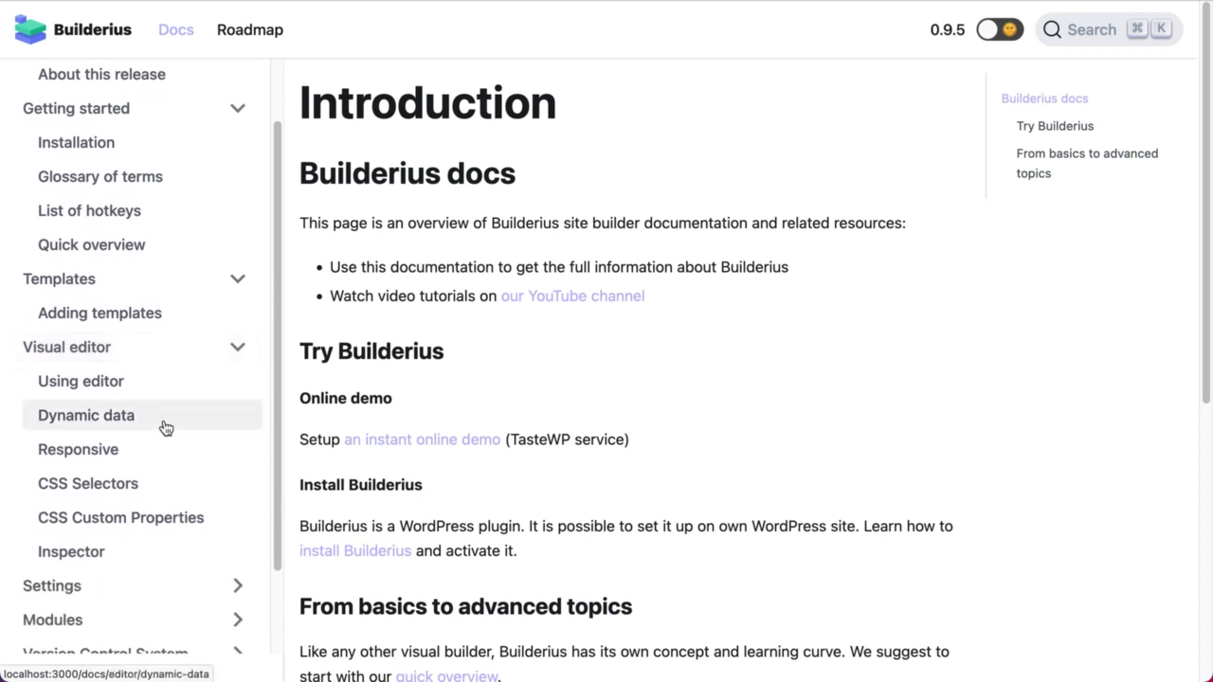
scroll(490, 317, down, 3)
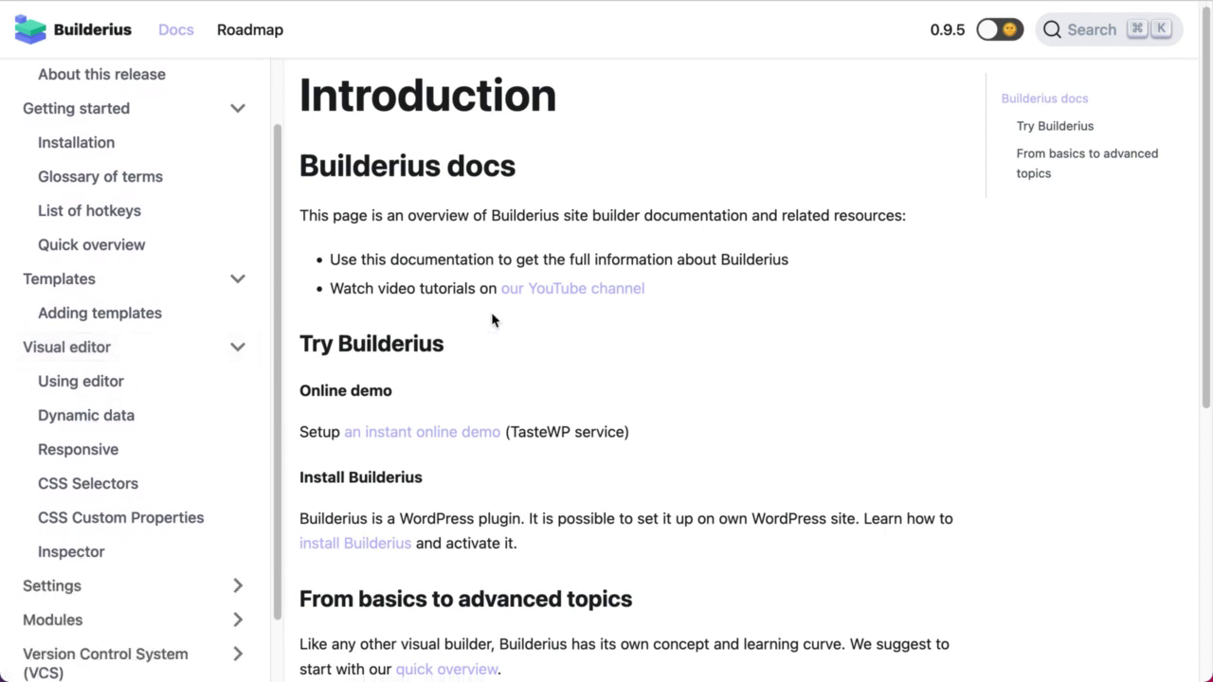
scroll(492, 319, down, 5)
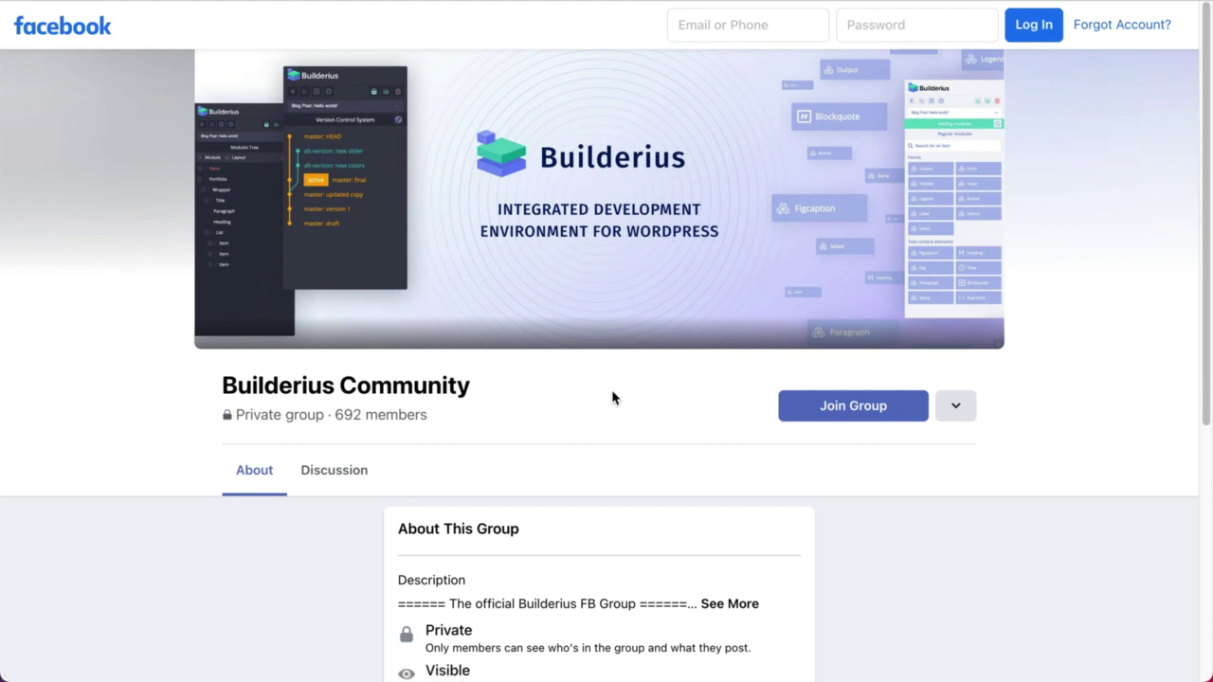
scroll(612, 398, down, 1)
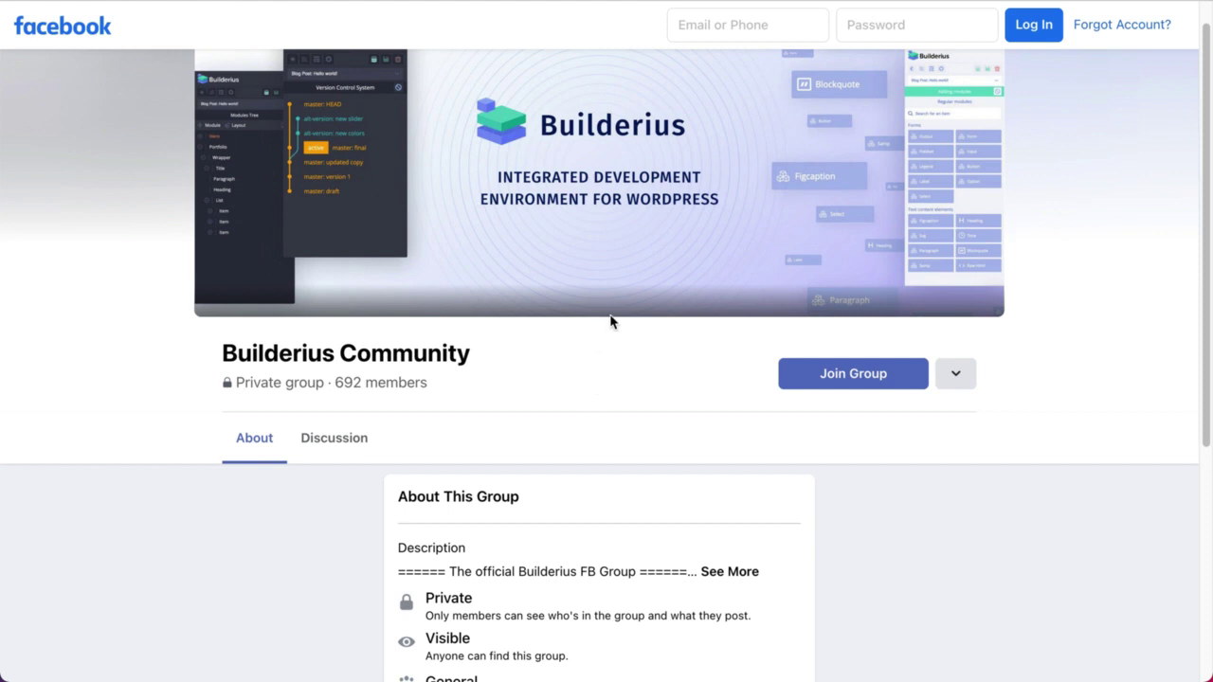
scroll(630, 199, up, 1)
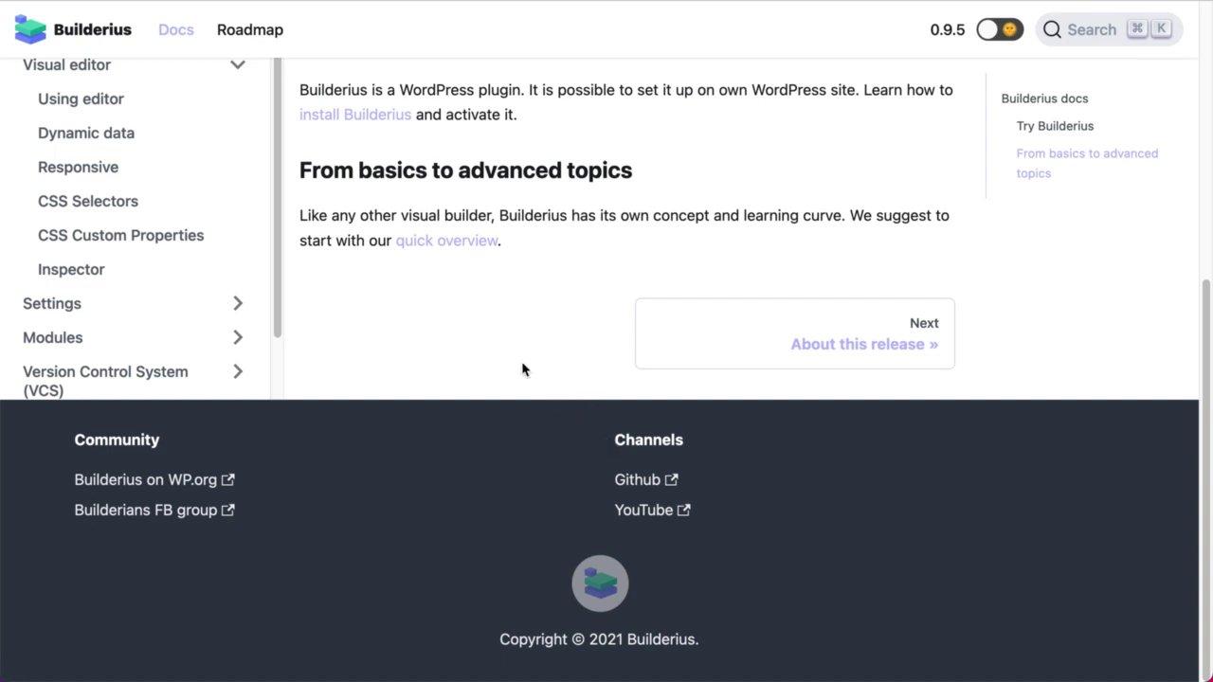
scroll(516, 360, up, 5)
scroll(516, 360, up, 1)
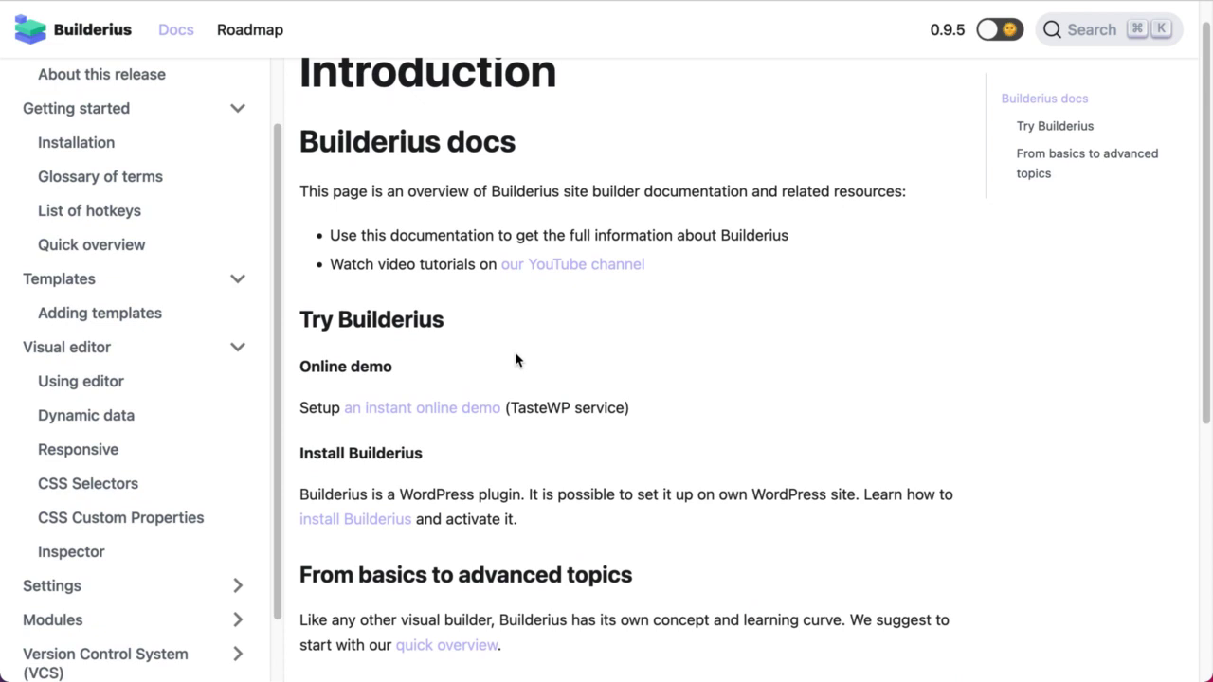
scroll(517, 360, up, 1)
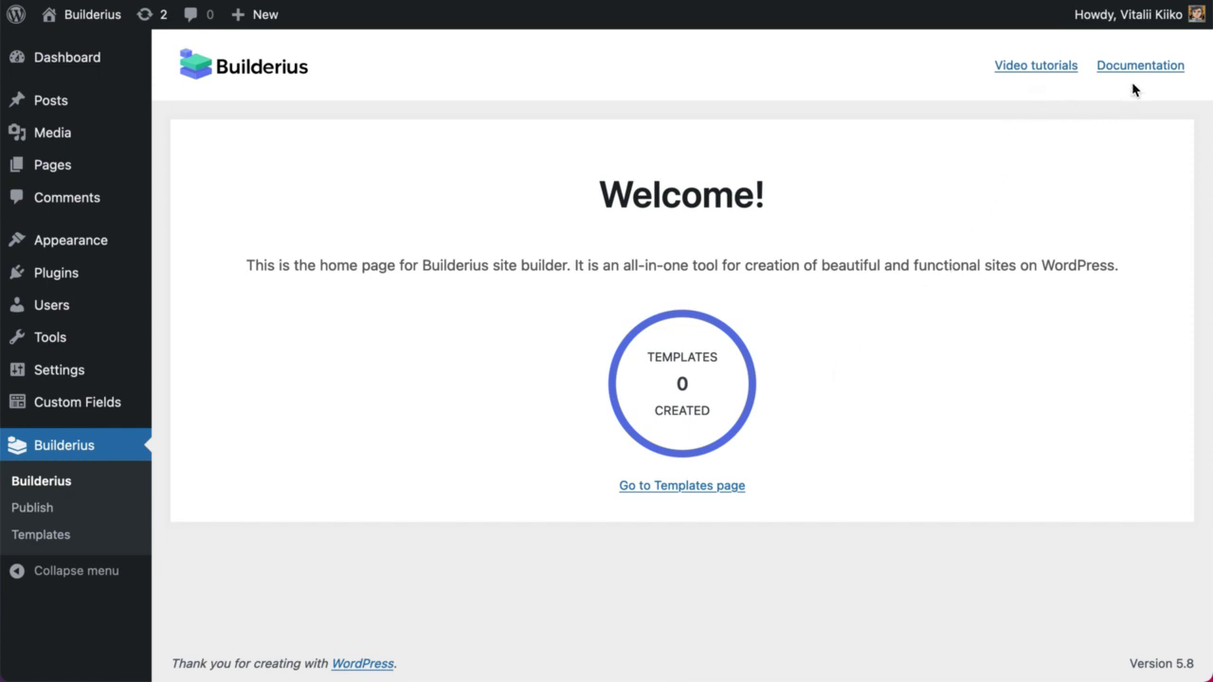
- View the Builderius releases page in the WordPress admin, and open the templates list
click(44, 506)
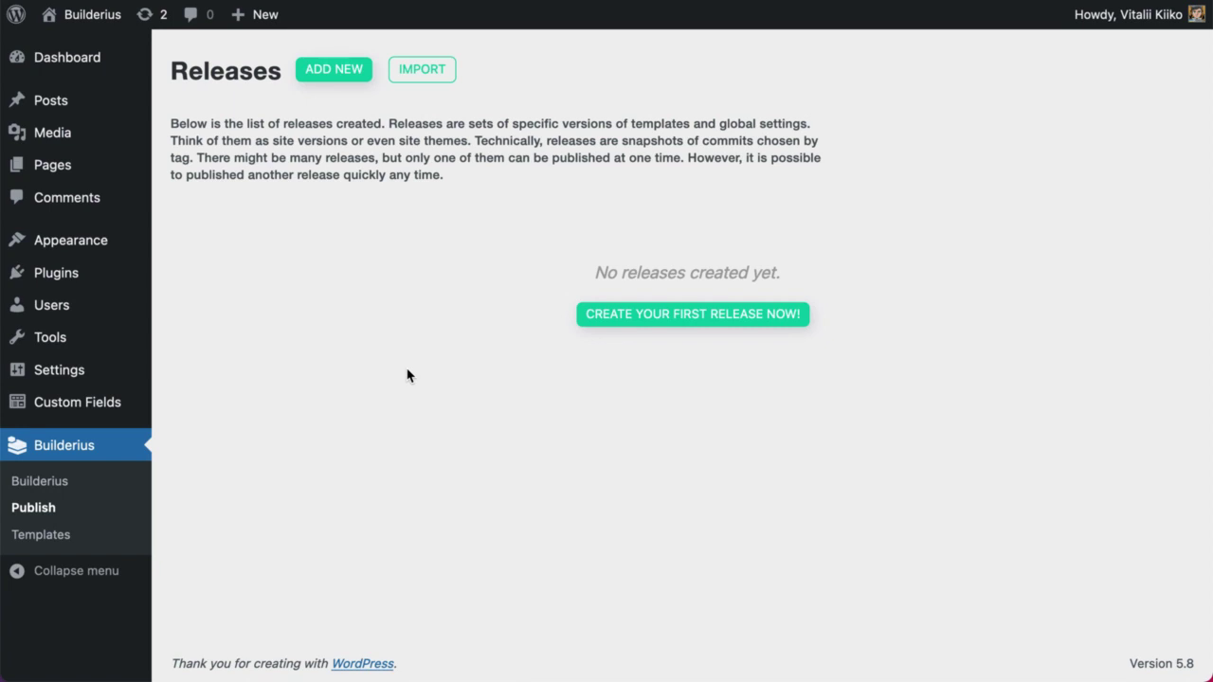
click(53, 537)
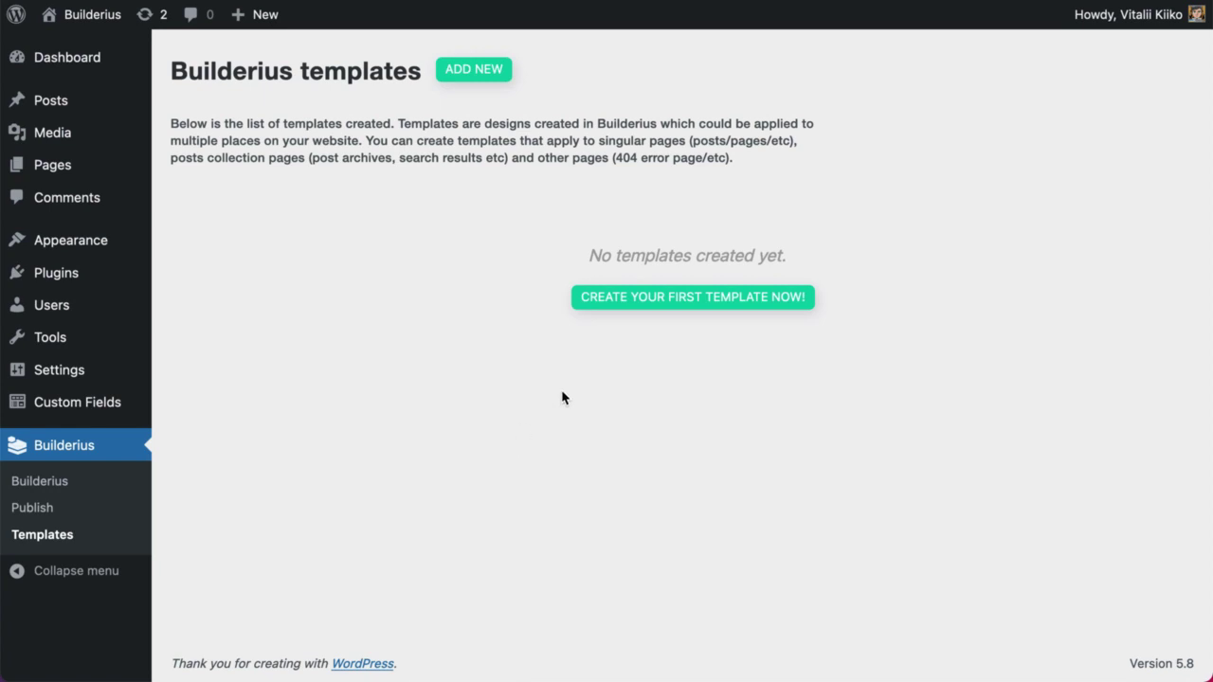
- Create a Builderius template named "Landing page" with type Singular and technology Html
click(689, 298)
click(466, 306)
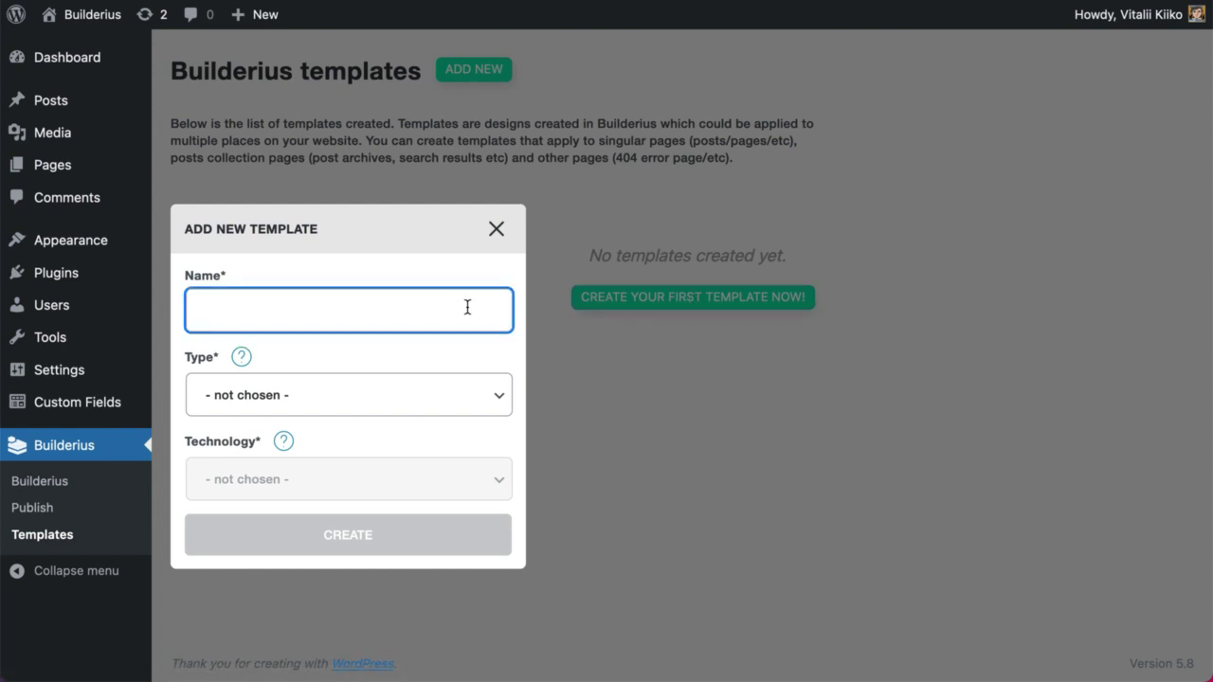
text(Landing page)
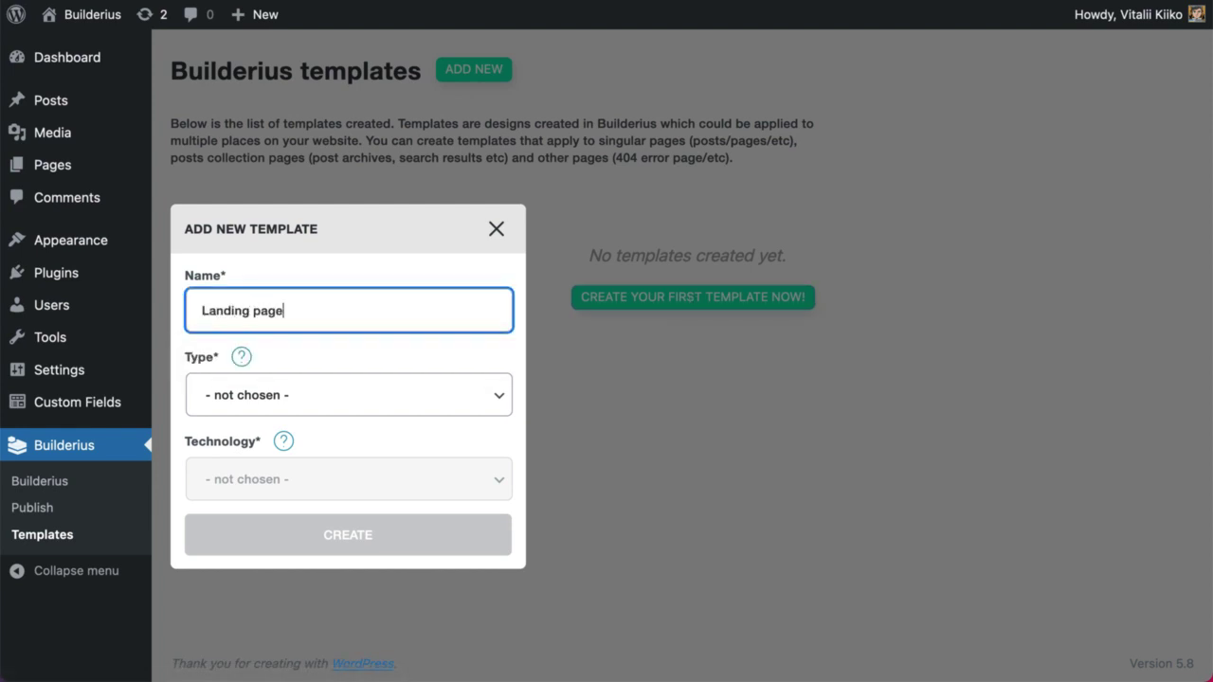
click(362, 400)
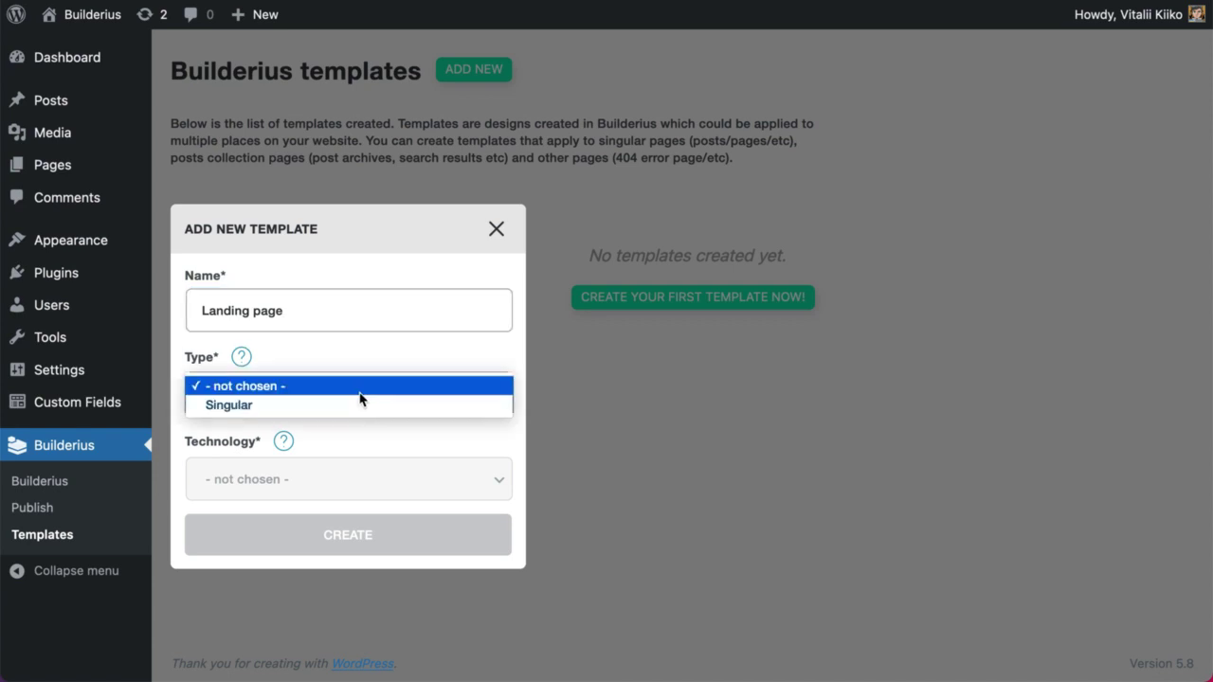
click(300, 408)
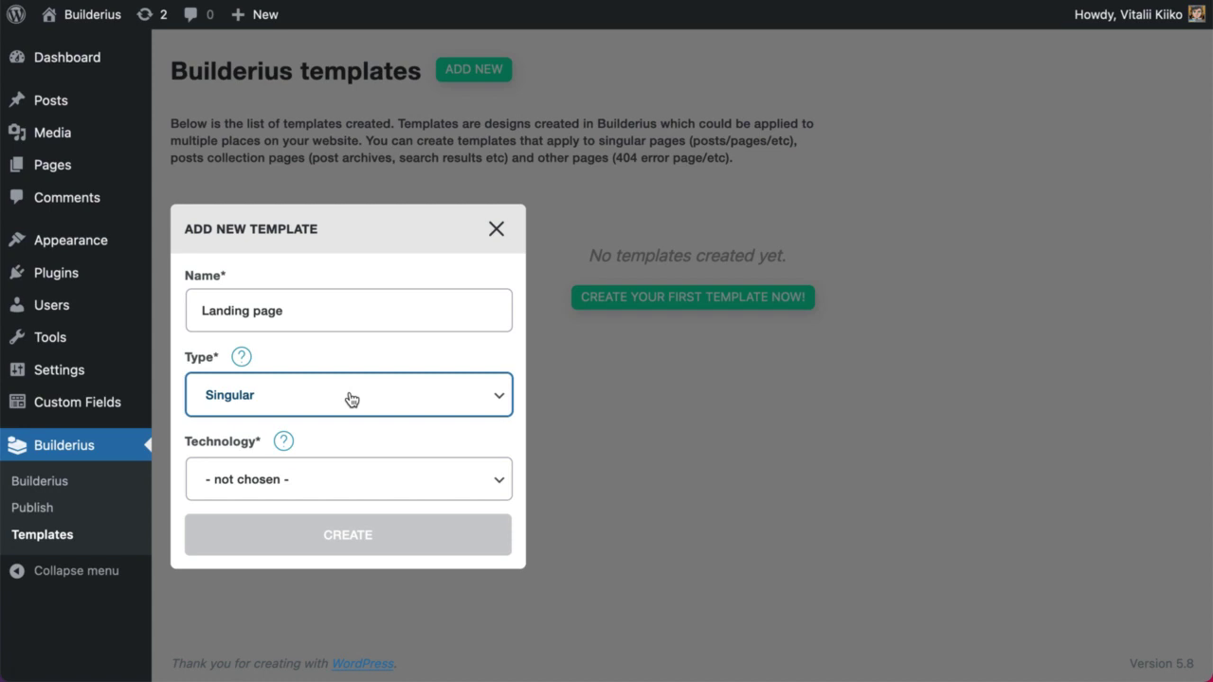
click(353, 478)
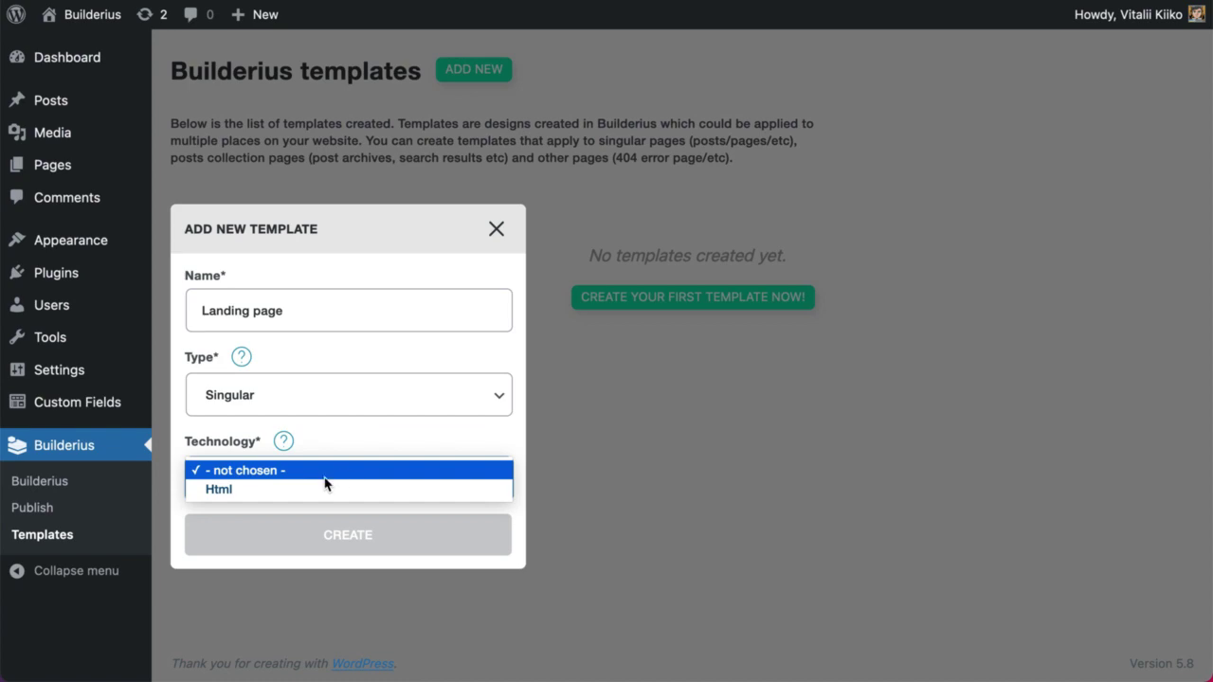
click(313, 489)
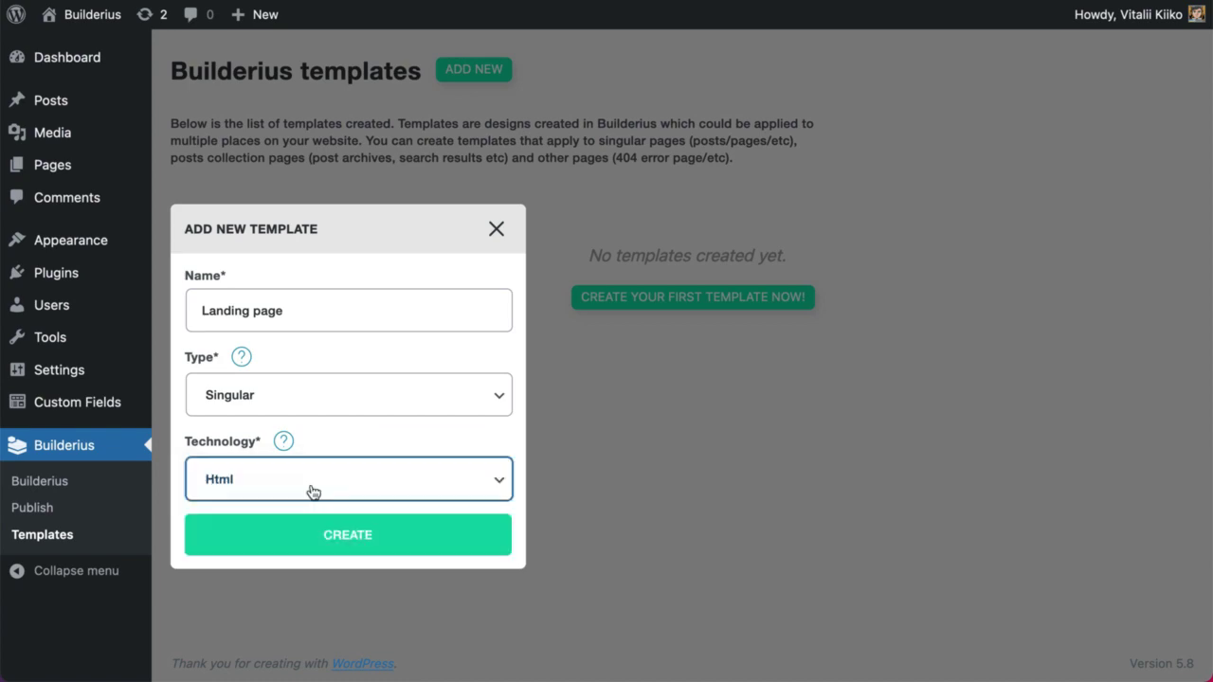
click(347, 533)
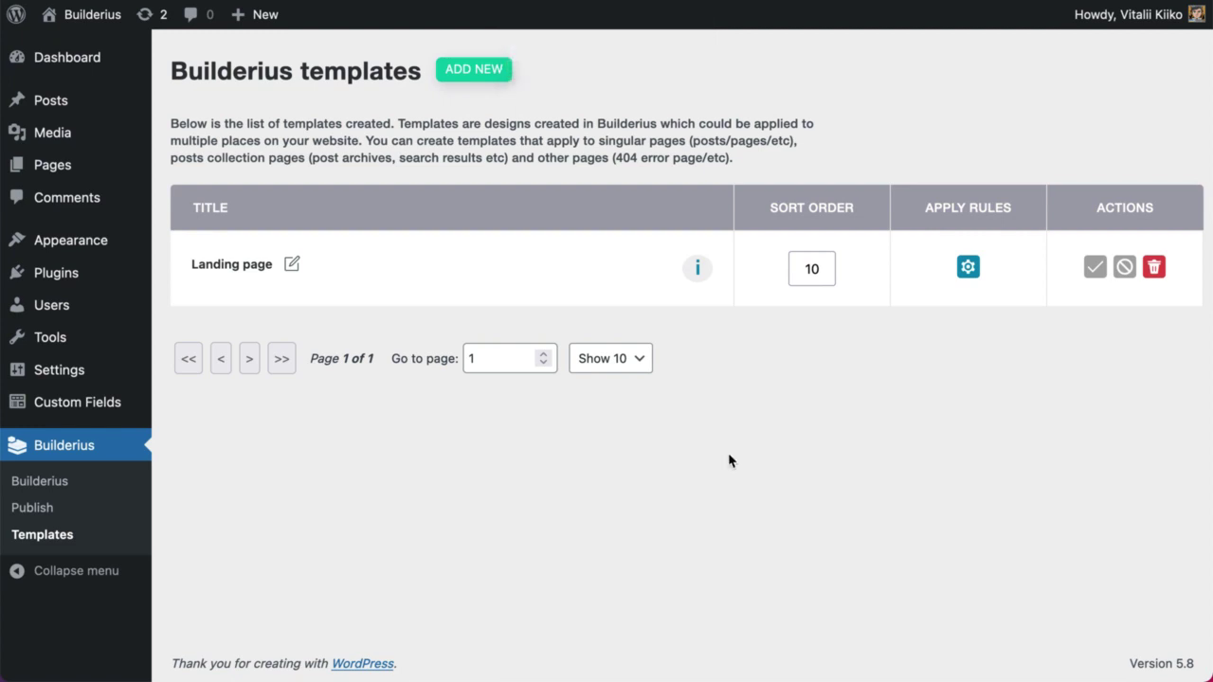
- Change the Landing page template's title to "Landing page one" without saving it
mouse_move(514, 257)
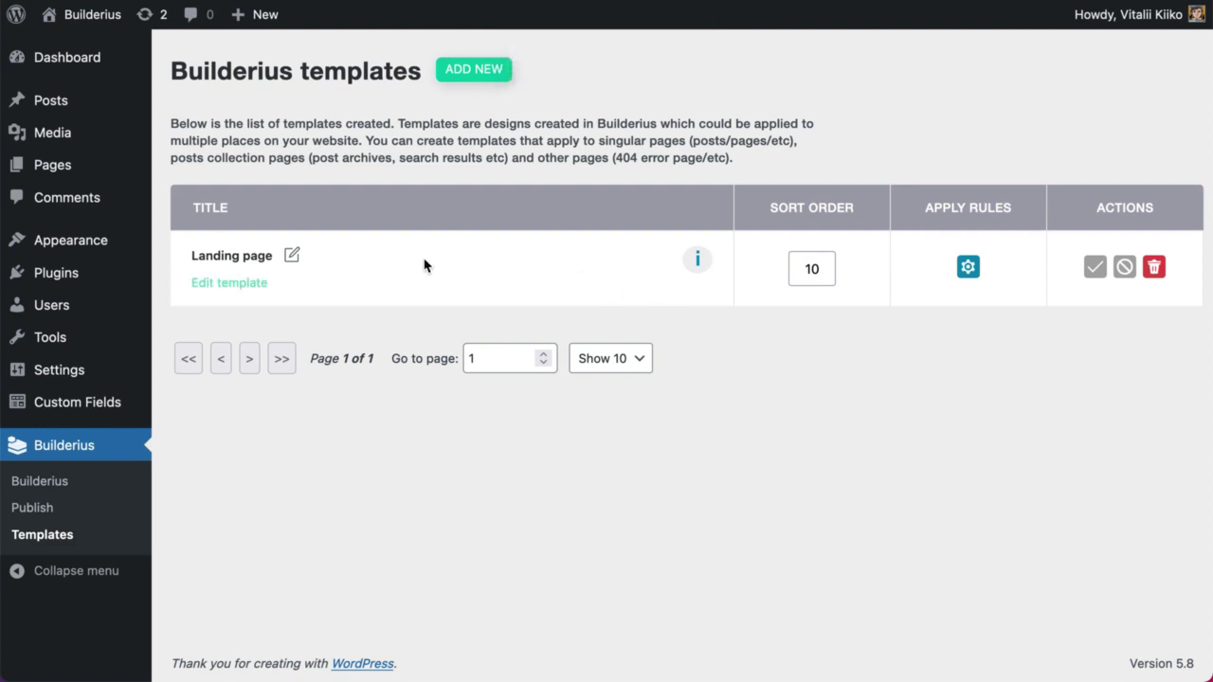
click(293, 258)
click(299, 263)
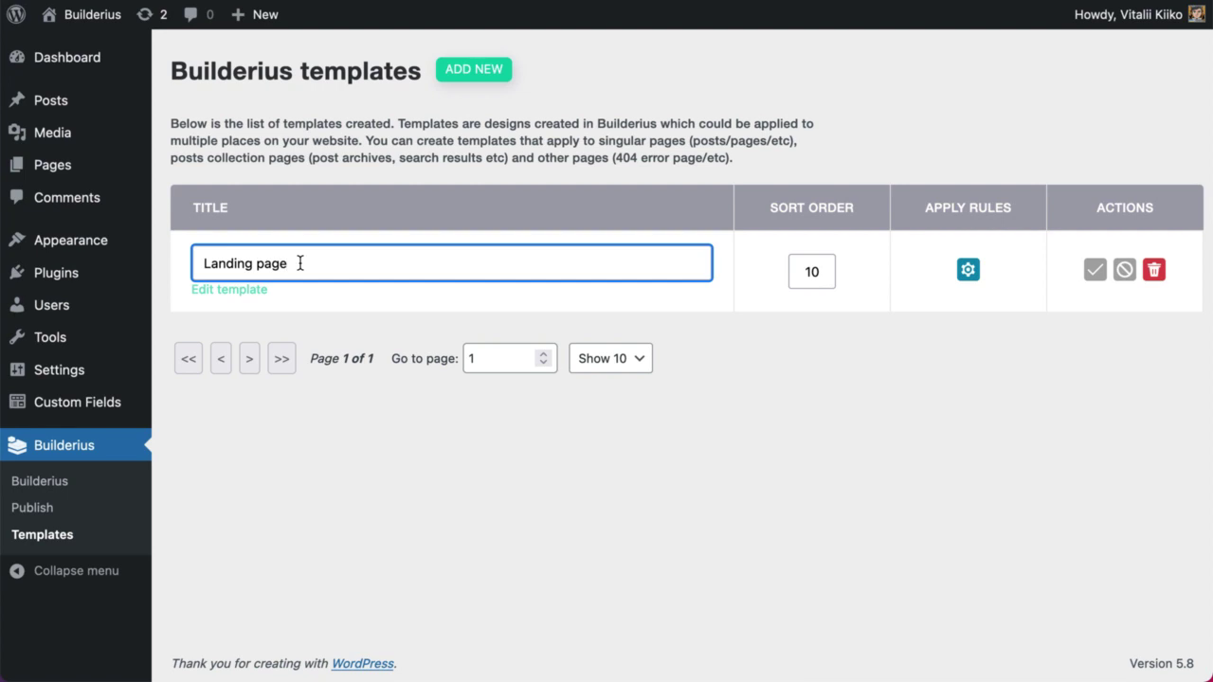
text(one)
click(448, 303)
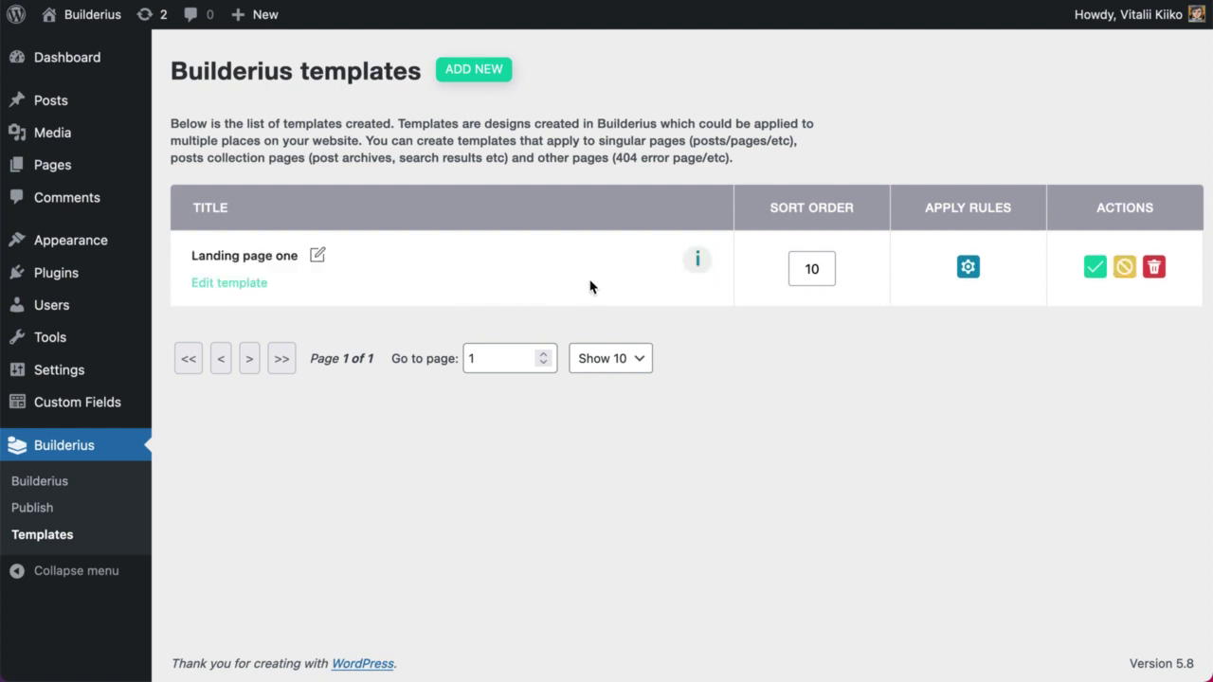
- Show and hide the template's creation details, and inspect its sort order field
click(699, 259)
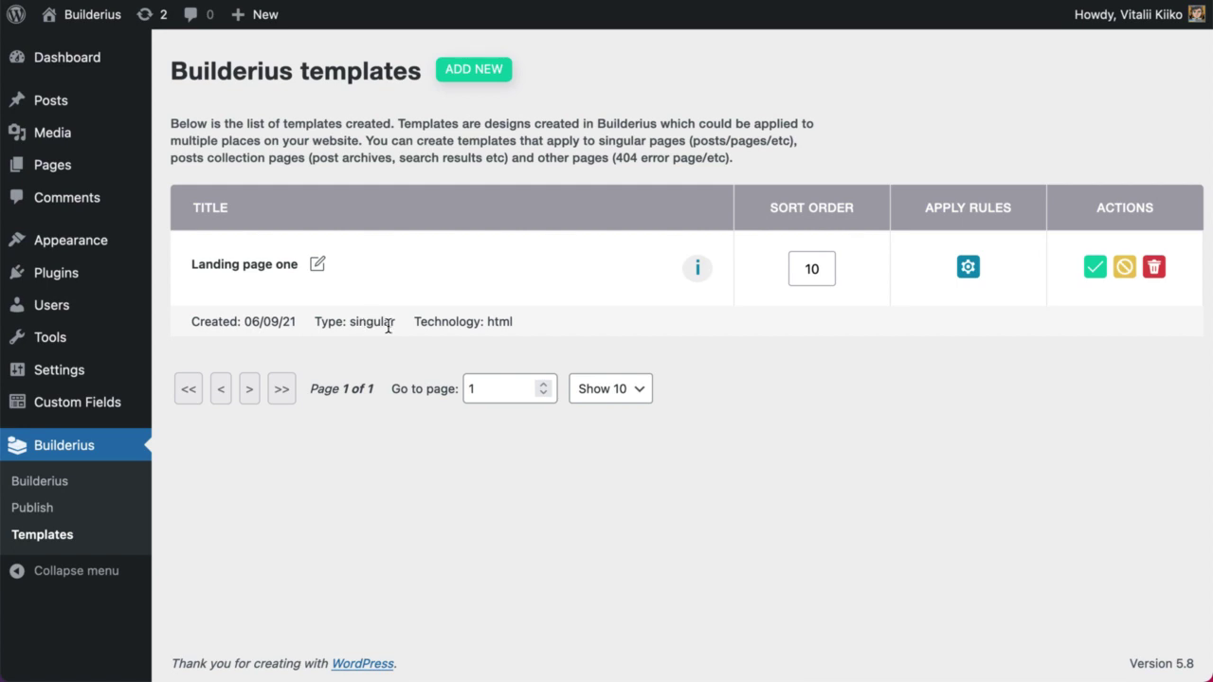
click(697, 268)
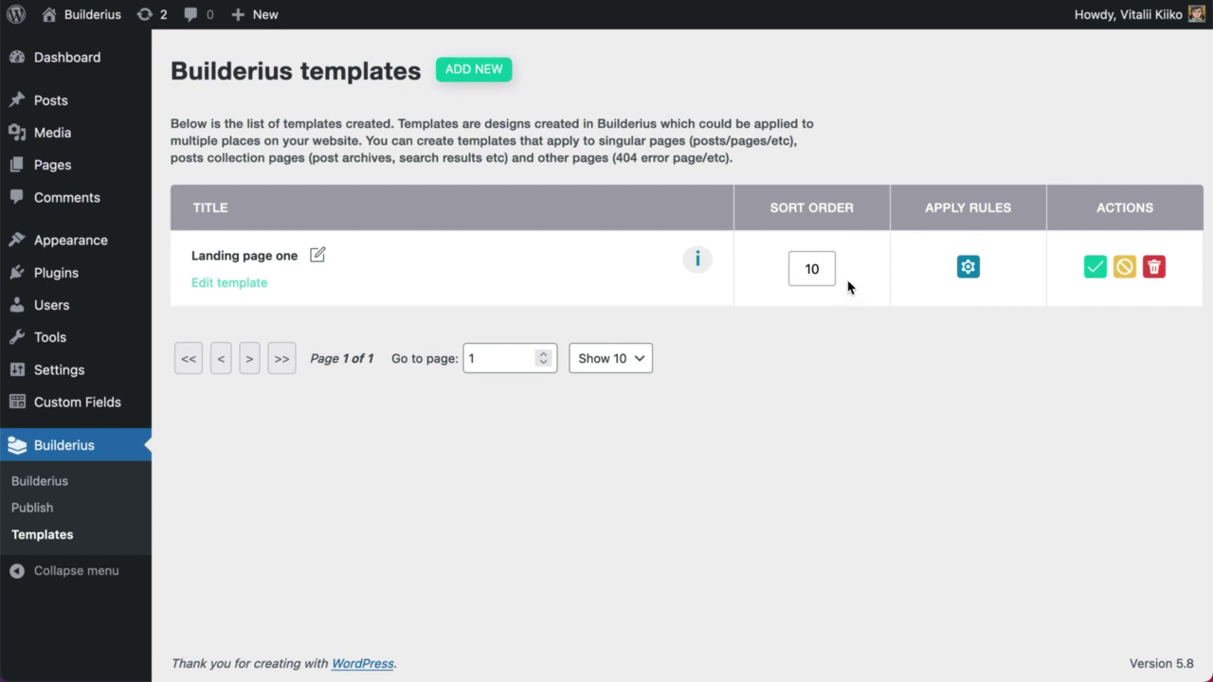
click(820, 268)
click(882, 285)
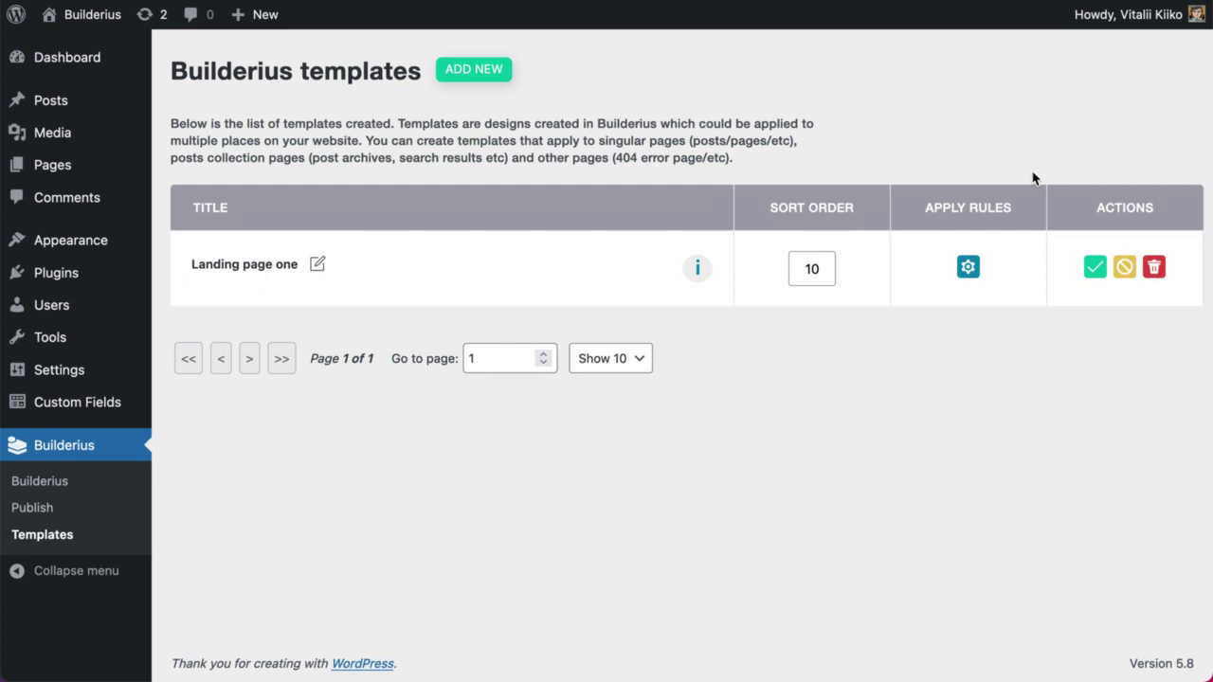
- Discard the unsaved title change of the template
click(1125, 270)
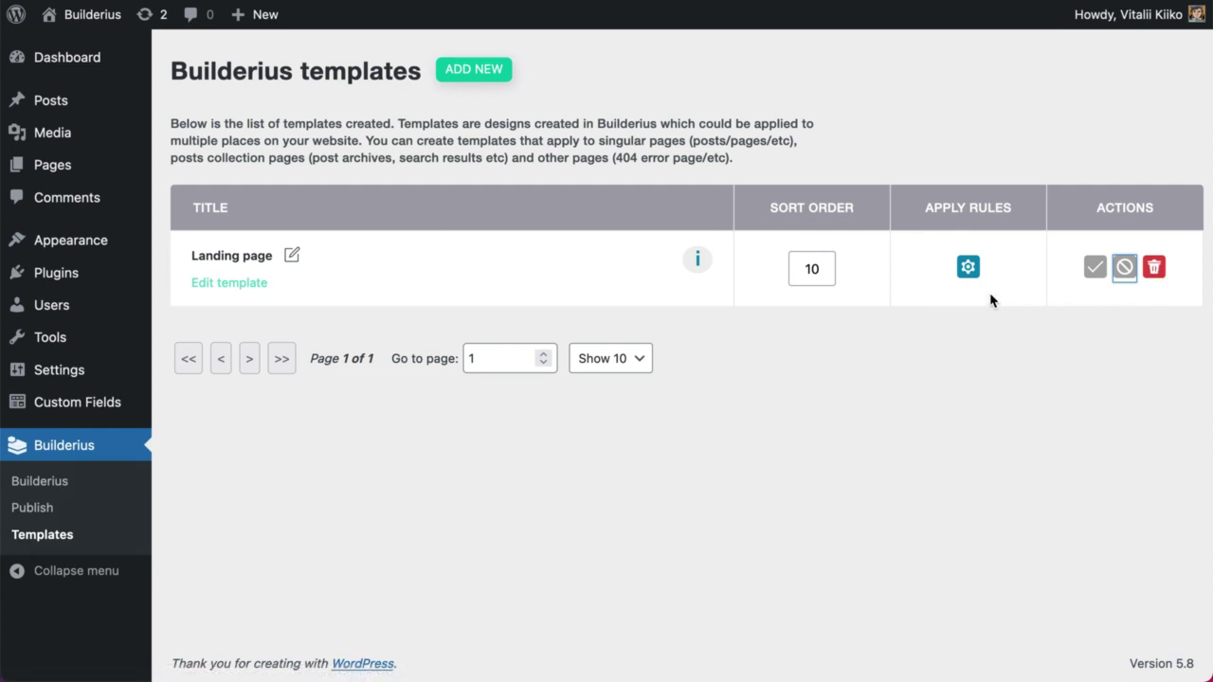
- Add an apply rule to the Landing page template with Singular Page as its first condition
click(967, 268)
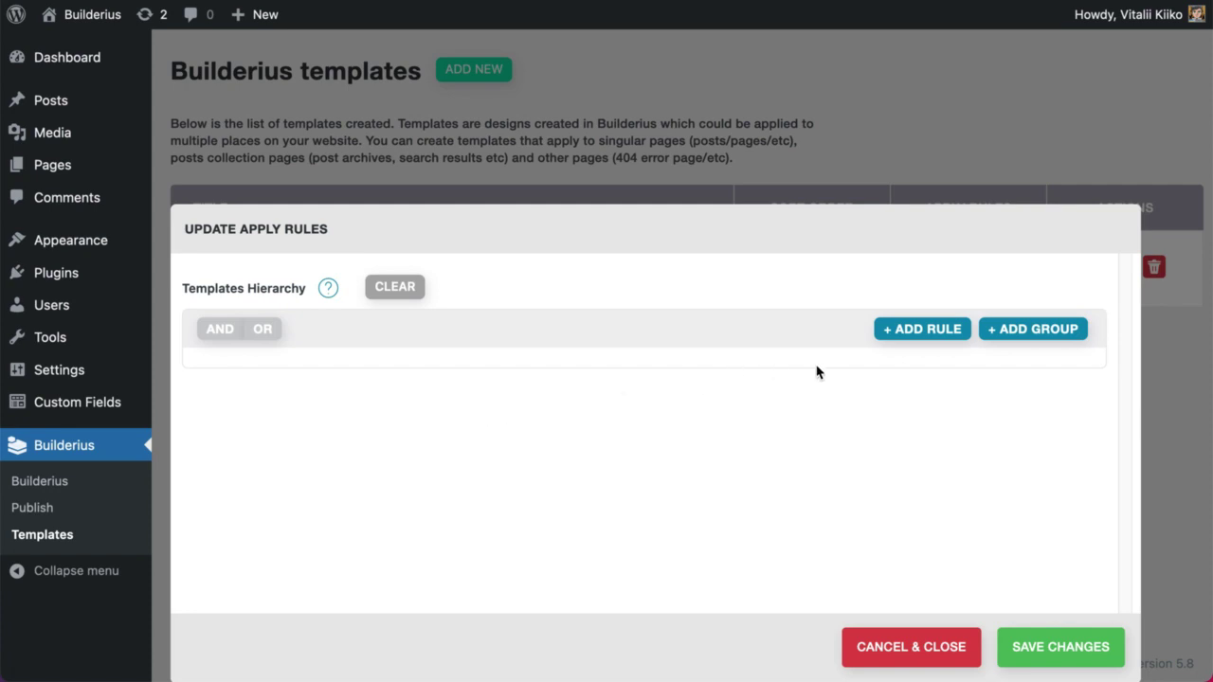
click(912, 338)
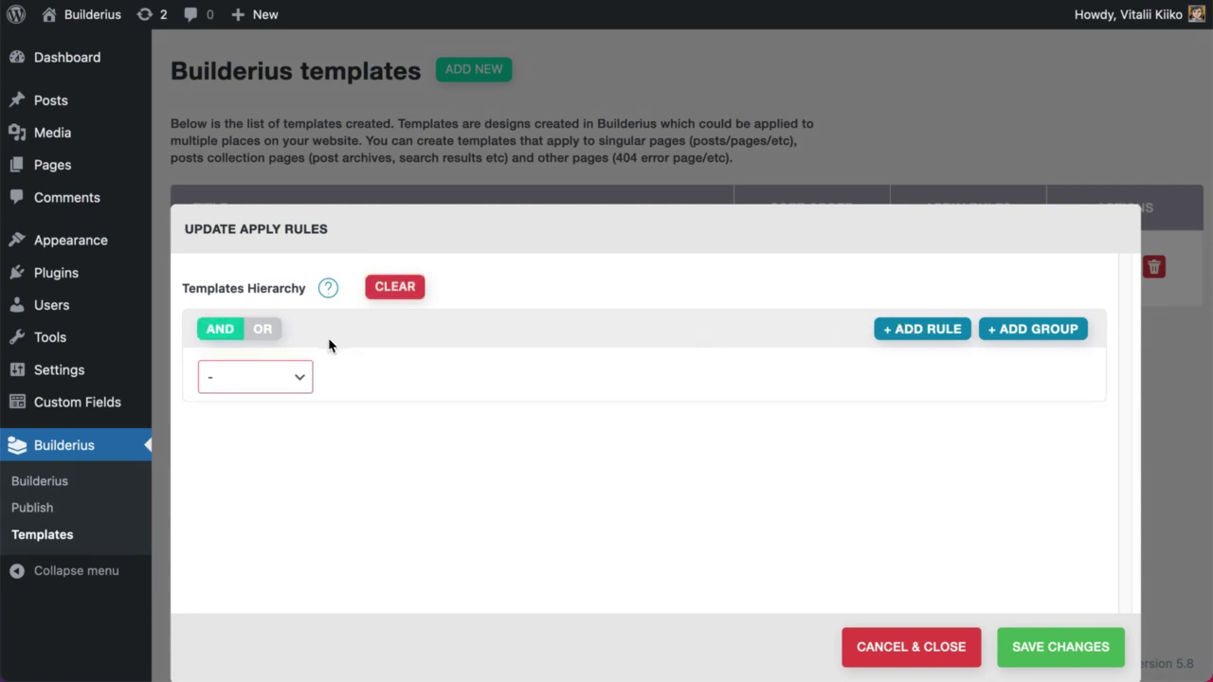
click(299, 377)
click(297, 389)
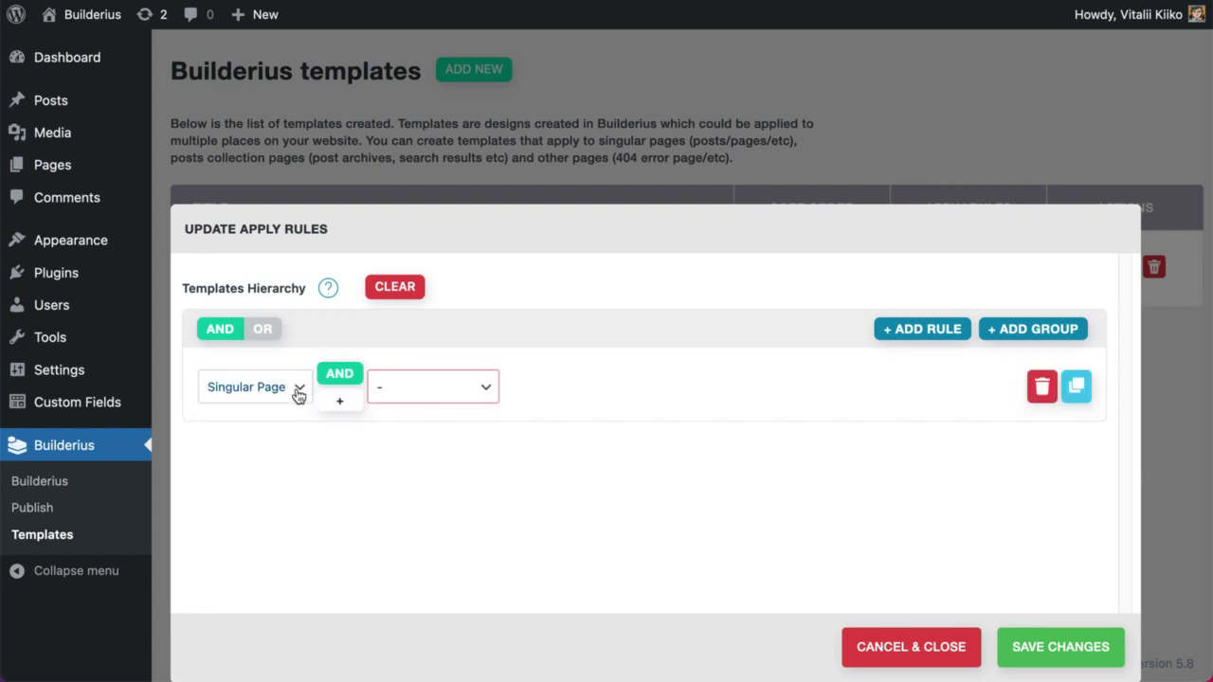
click(299, 394)
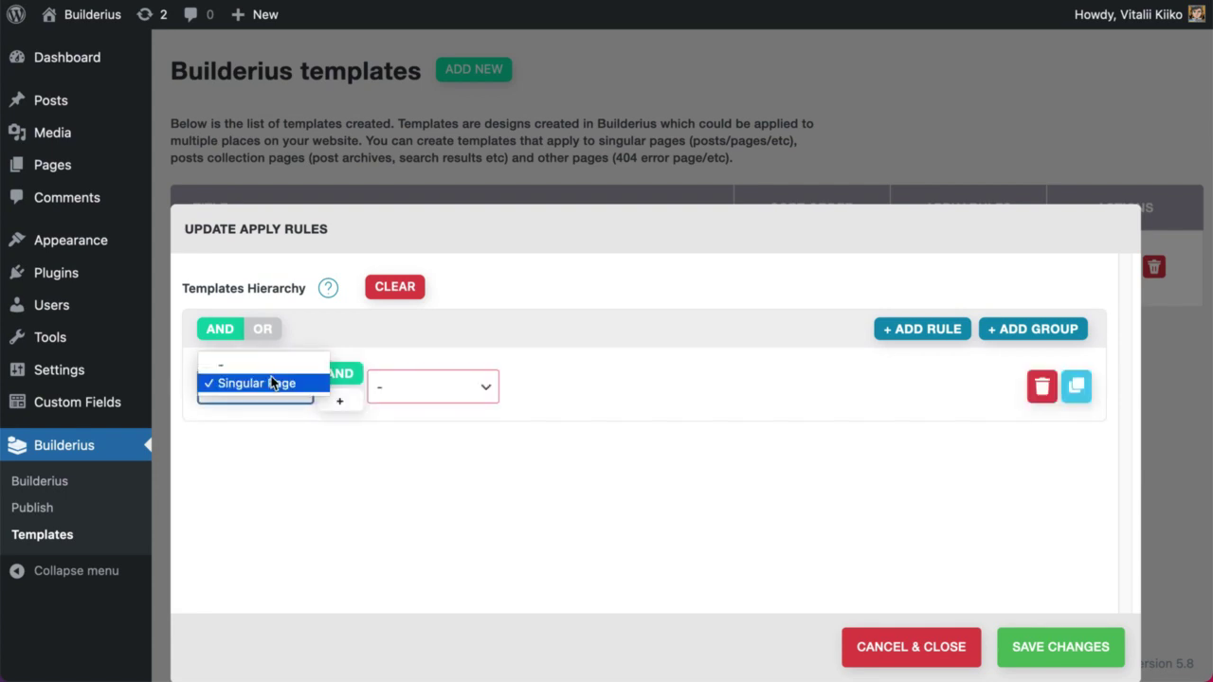
click(277, 388)
- Complete the apply rule with Static Page and ID is #95 (Fresh juices), and save the rule and the Landing page template
click(423, 392)
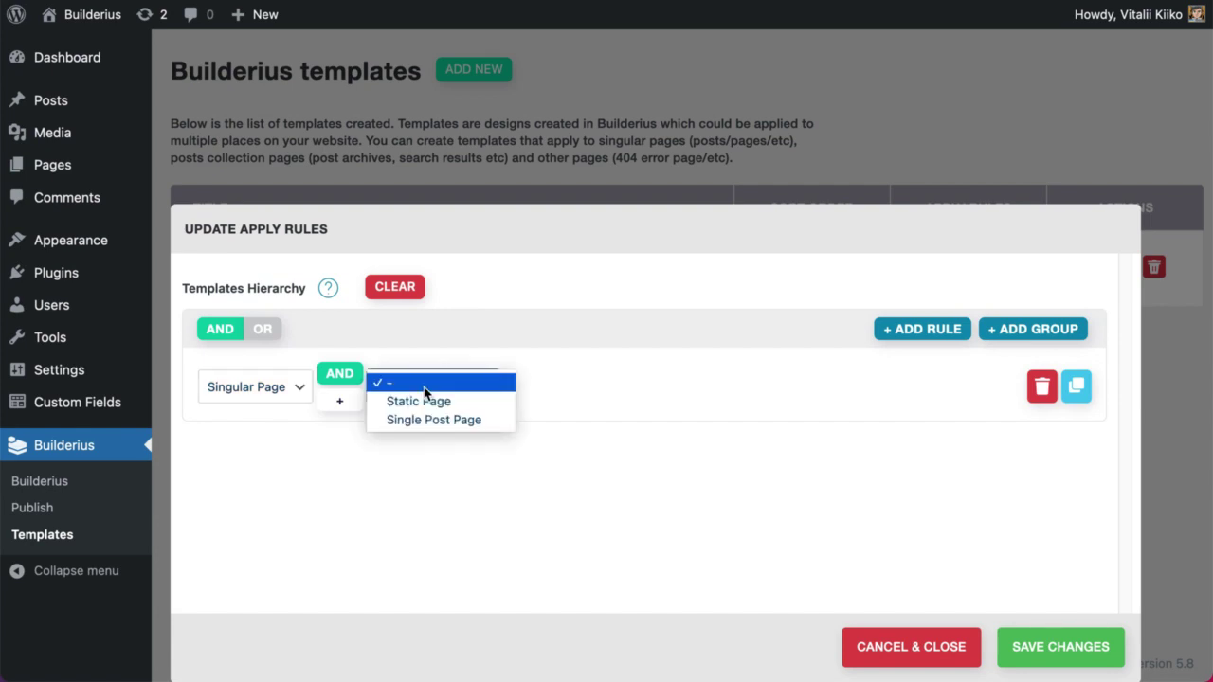
click(439, 401)
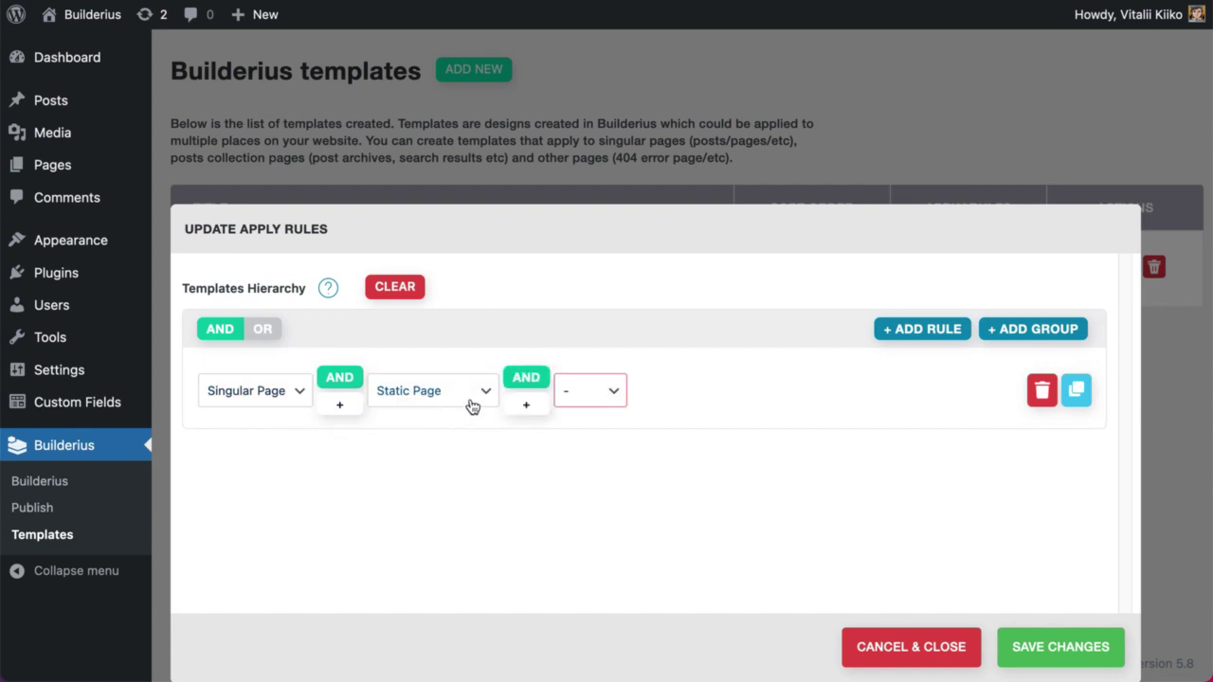
click(605, 398)
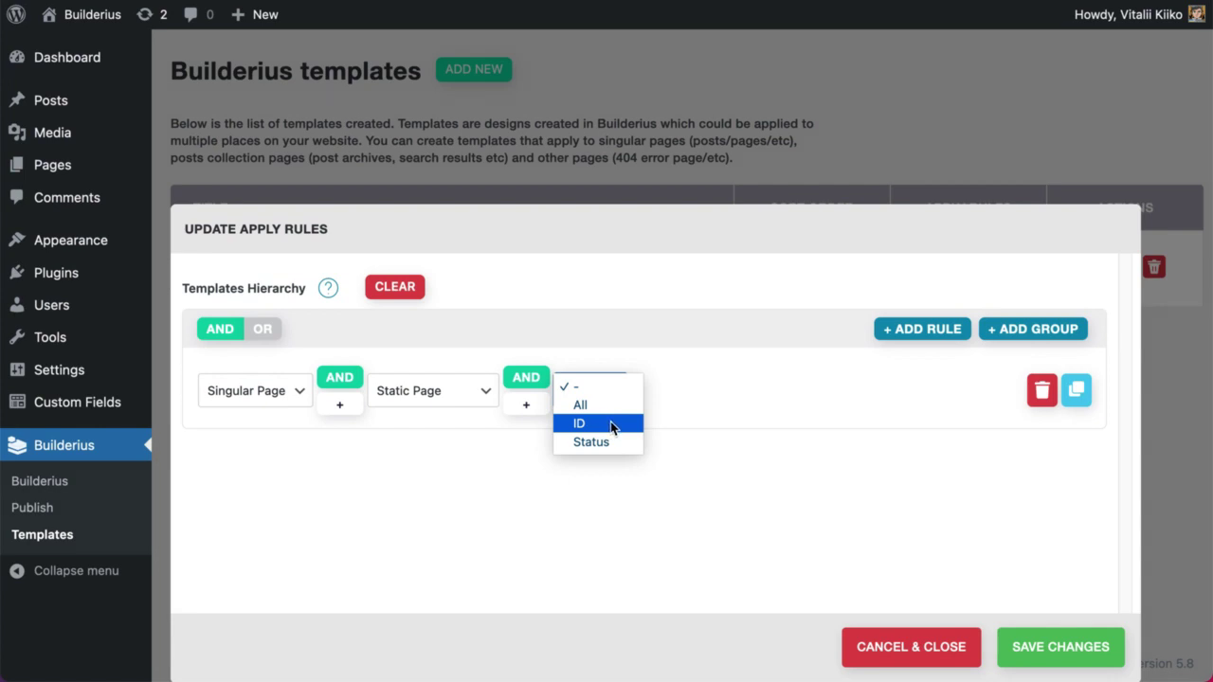
click(610, 424)
click(668, 406)
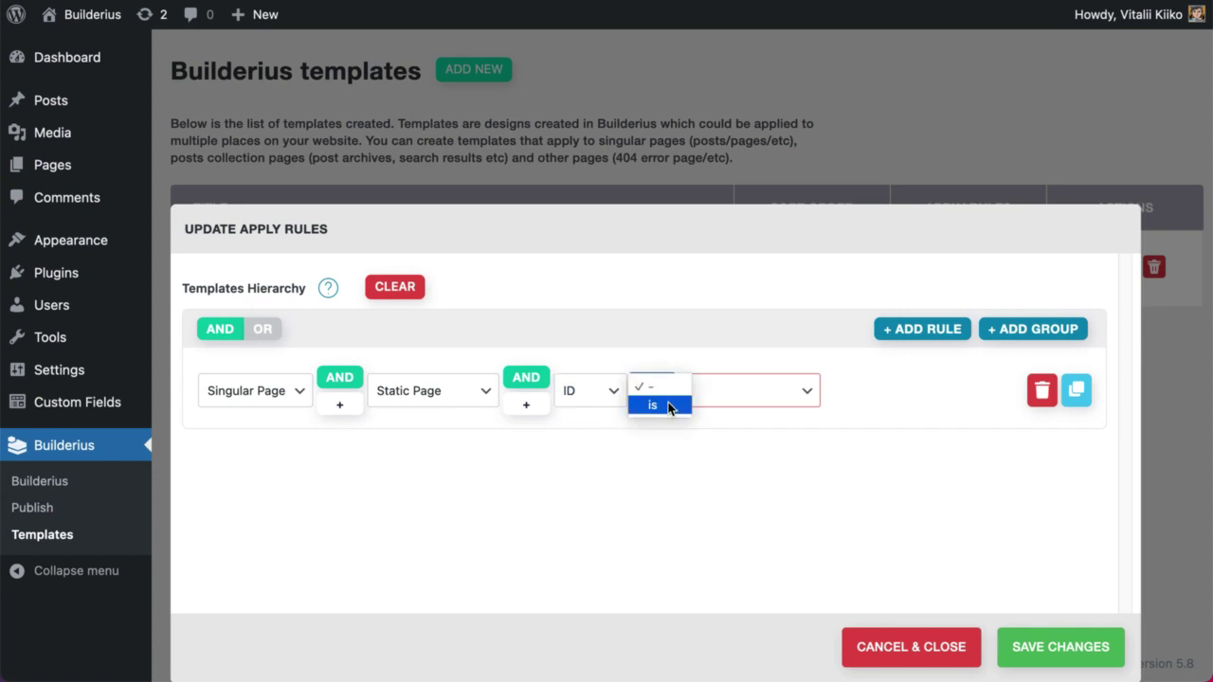
click(668, 405)
click(709, 392)
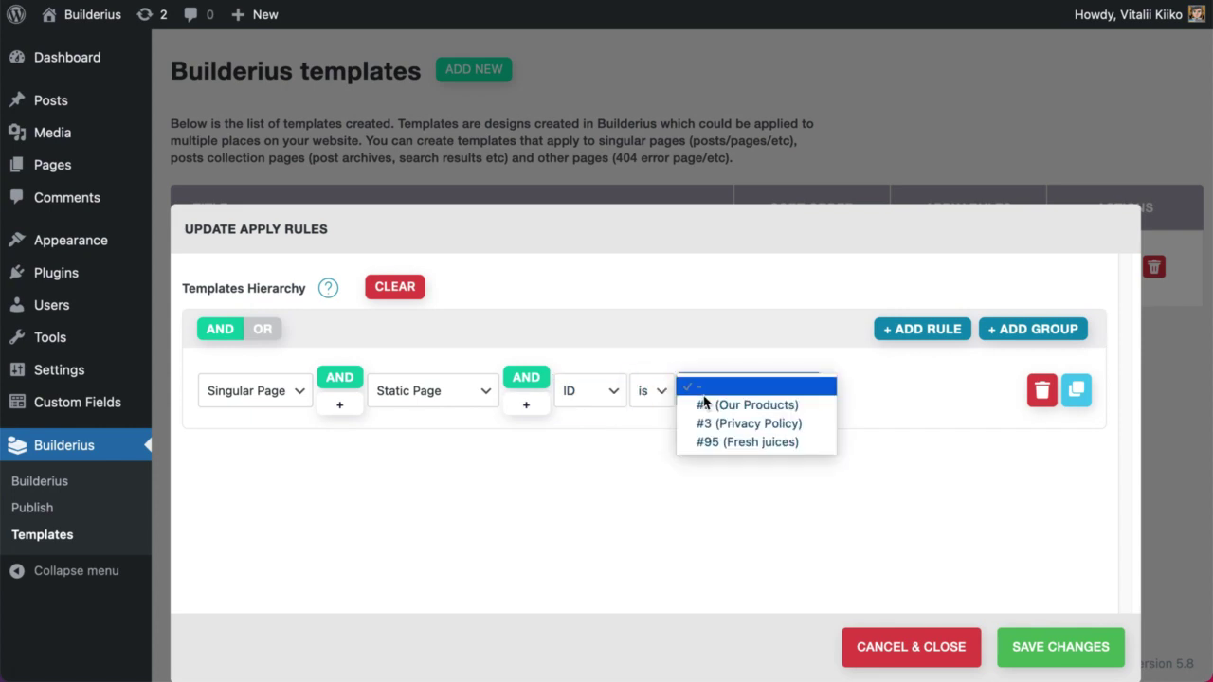
click(724, 444)
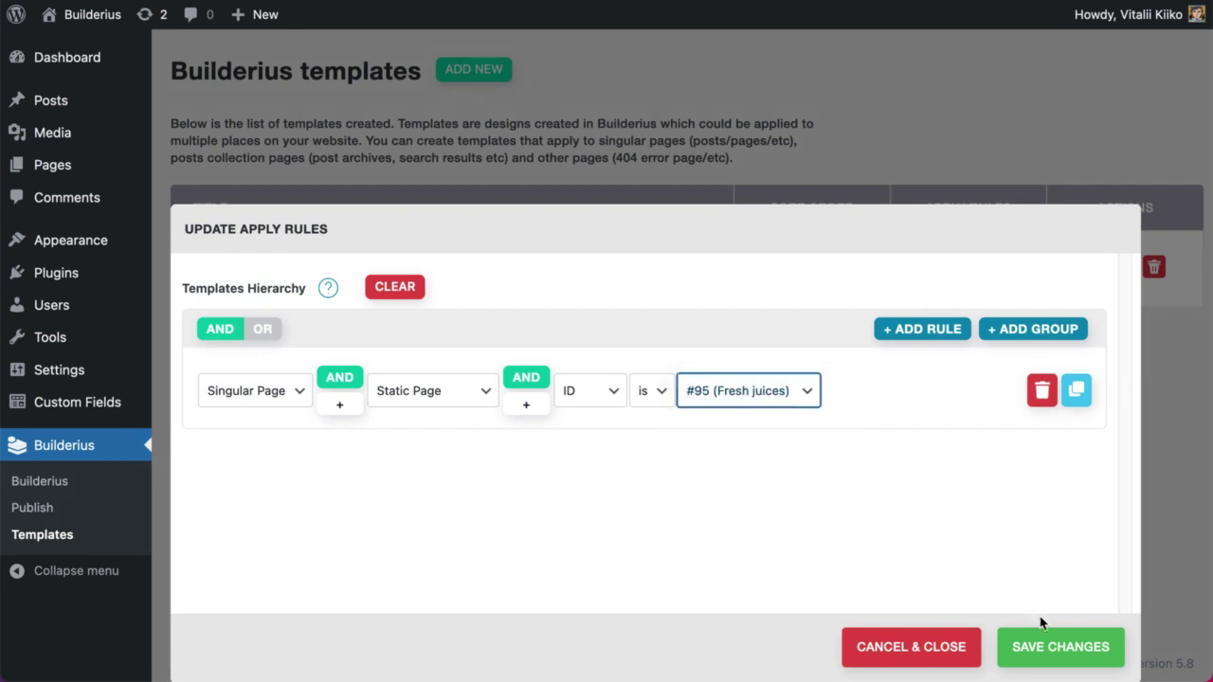
click(1042, 647)
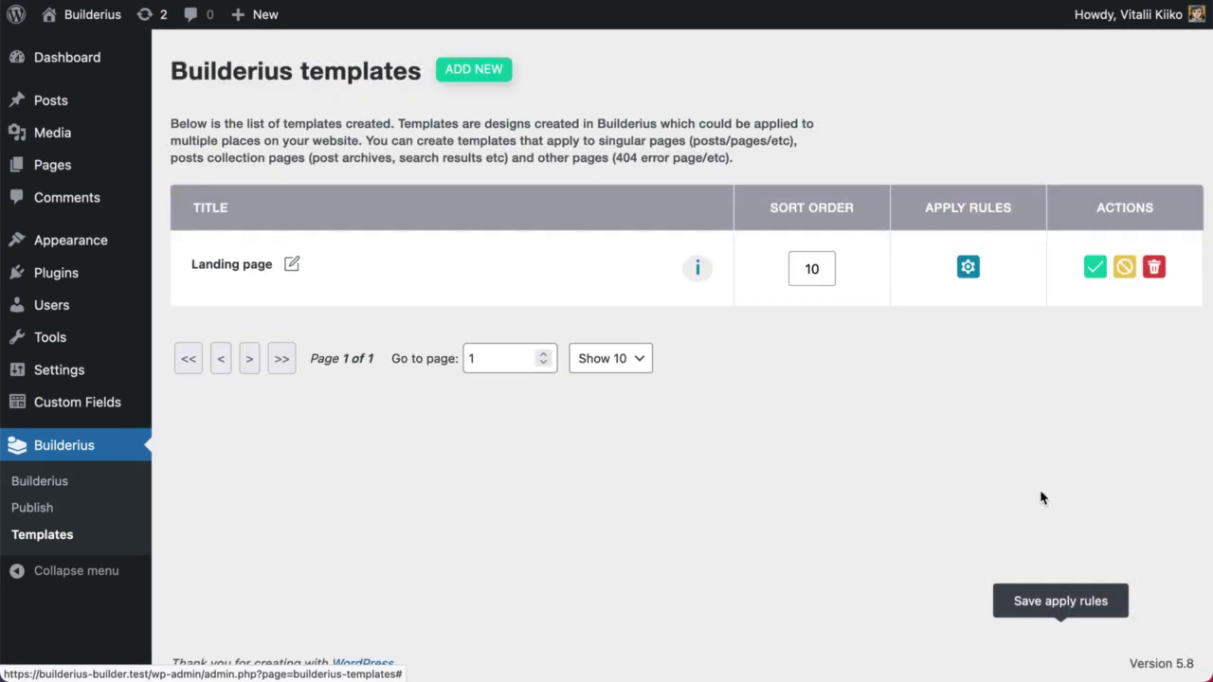
click(1097, 272)
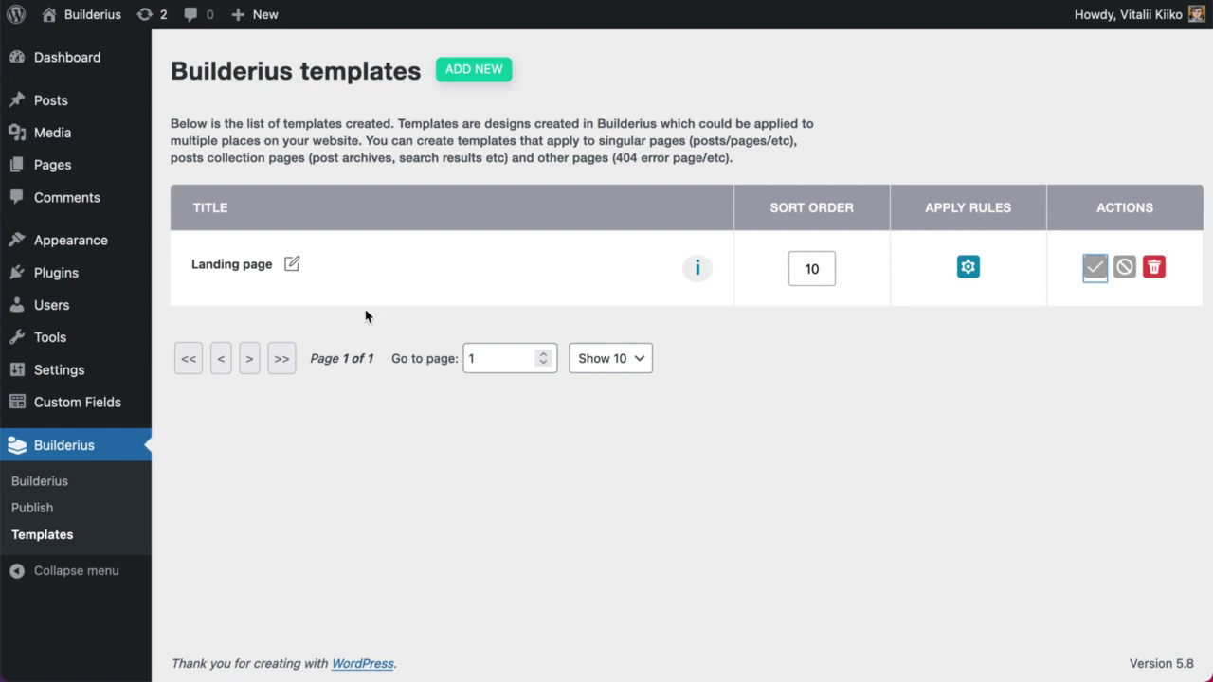
- Open the Landing page template for editing in the builder and expand the builder panel
mouse_move(244, 289)
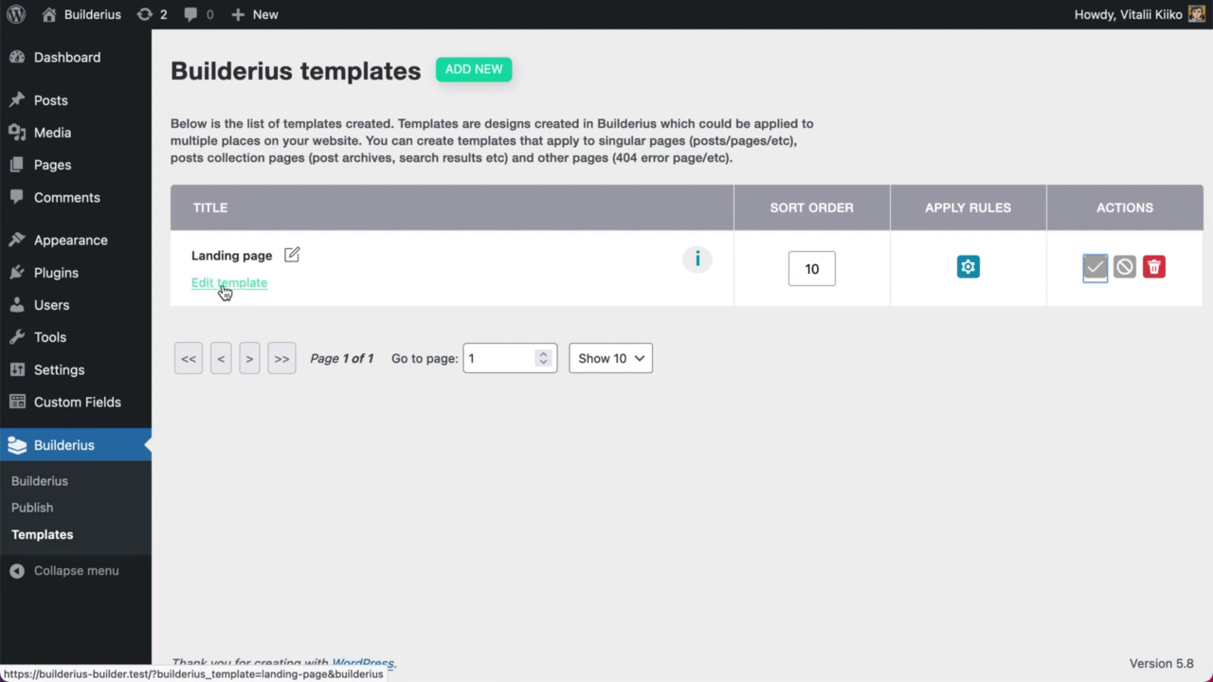
click(229, 289)
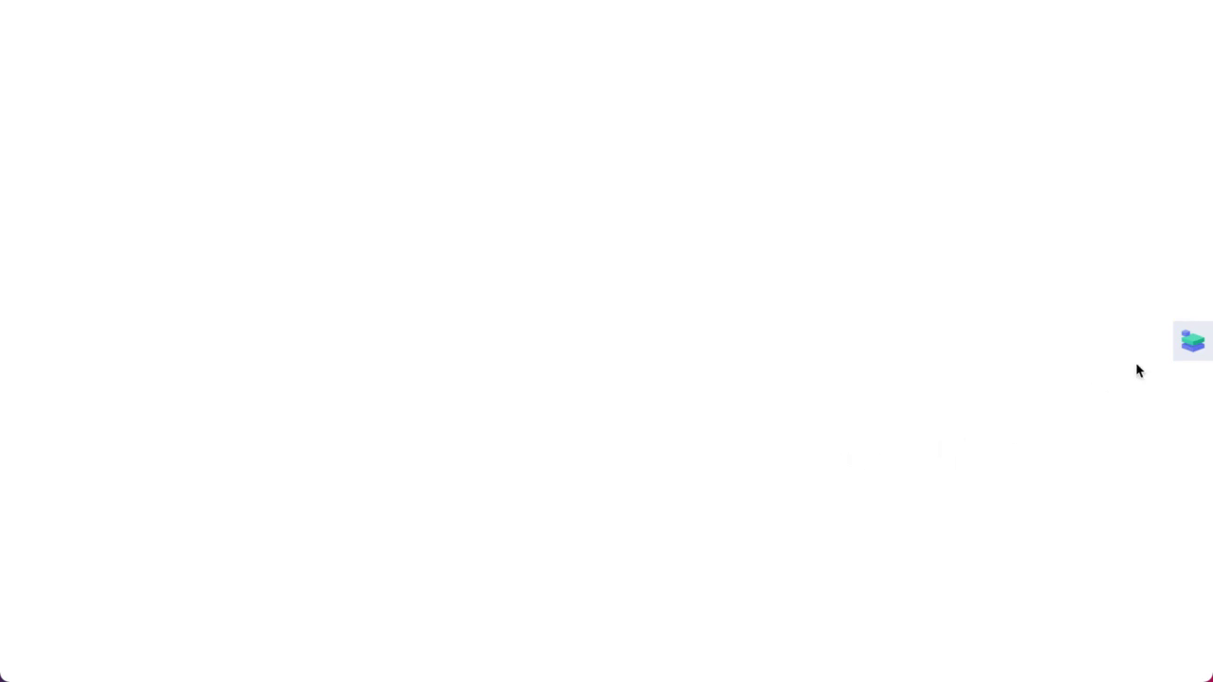
click(1192, 341)
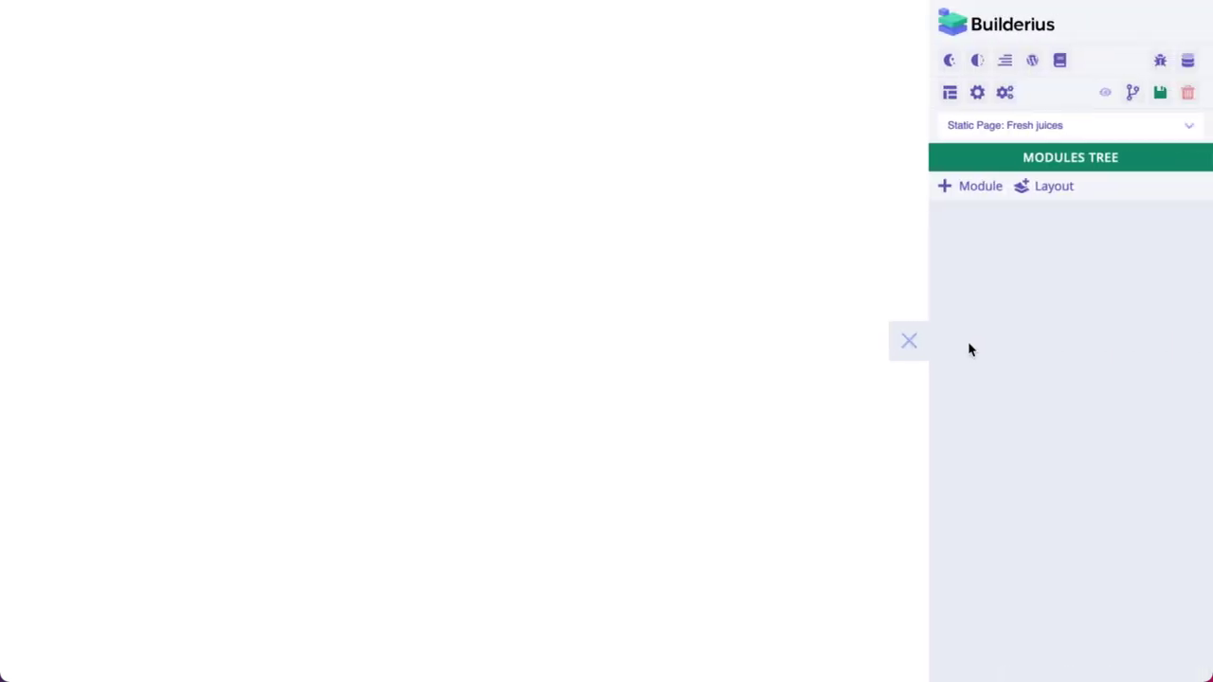
- Collapse and reopen the builder panel, and try its dark version before returning to the light one
click(909, 343)
click(1191, 346)
click(952, 62)
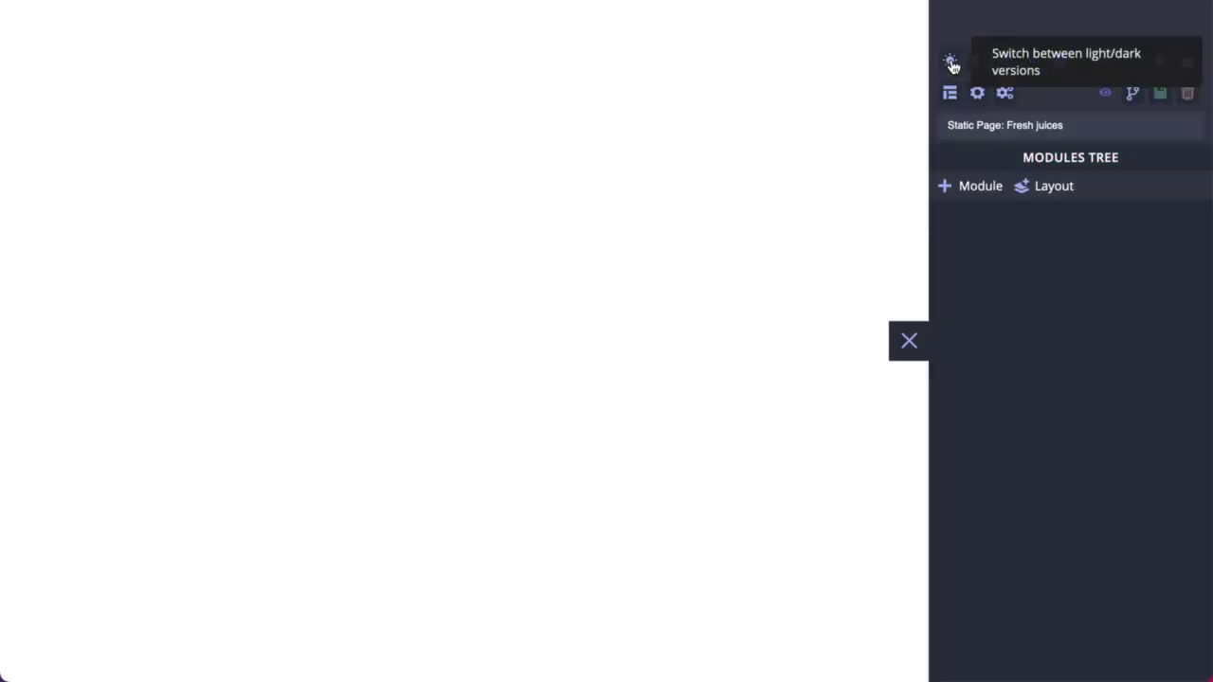
click(950, 60)
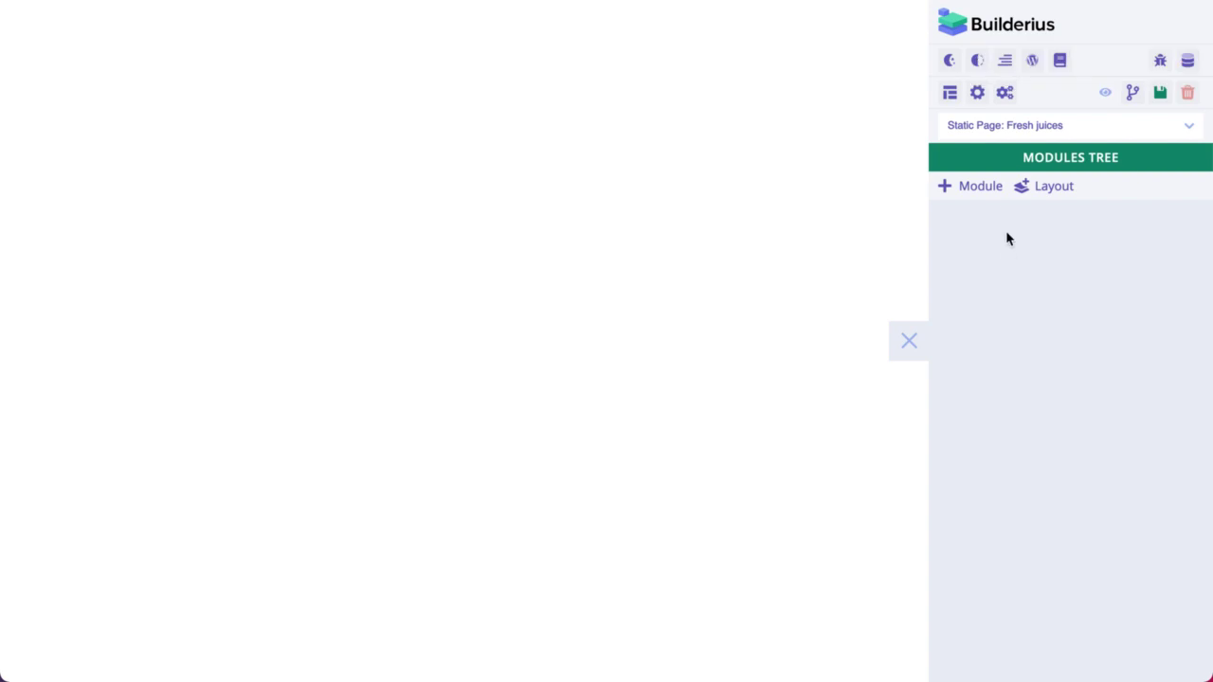
- Try the semi-transparent panel and docking the panel on the opposite side, restoring both settings
click(978, 61)
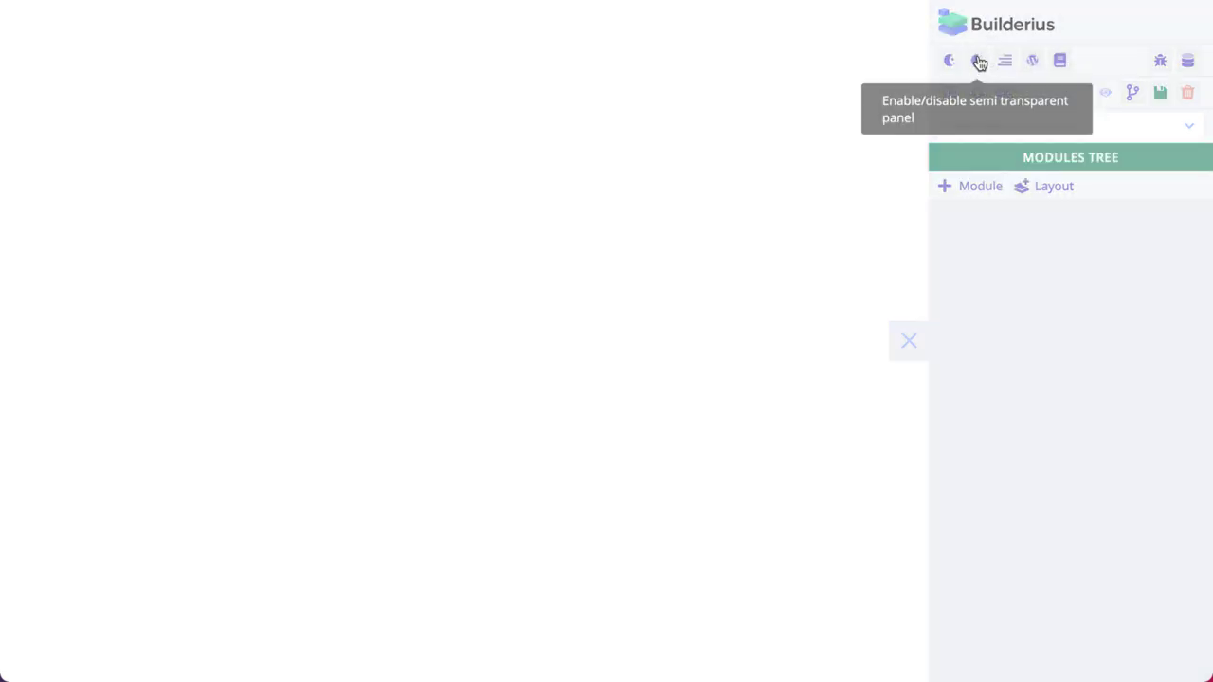
click(979, 62)
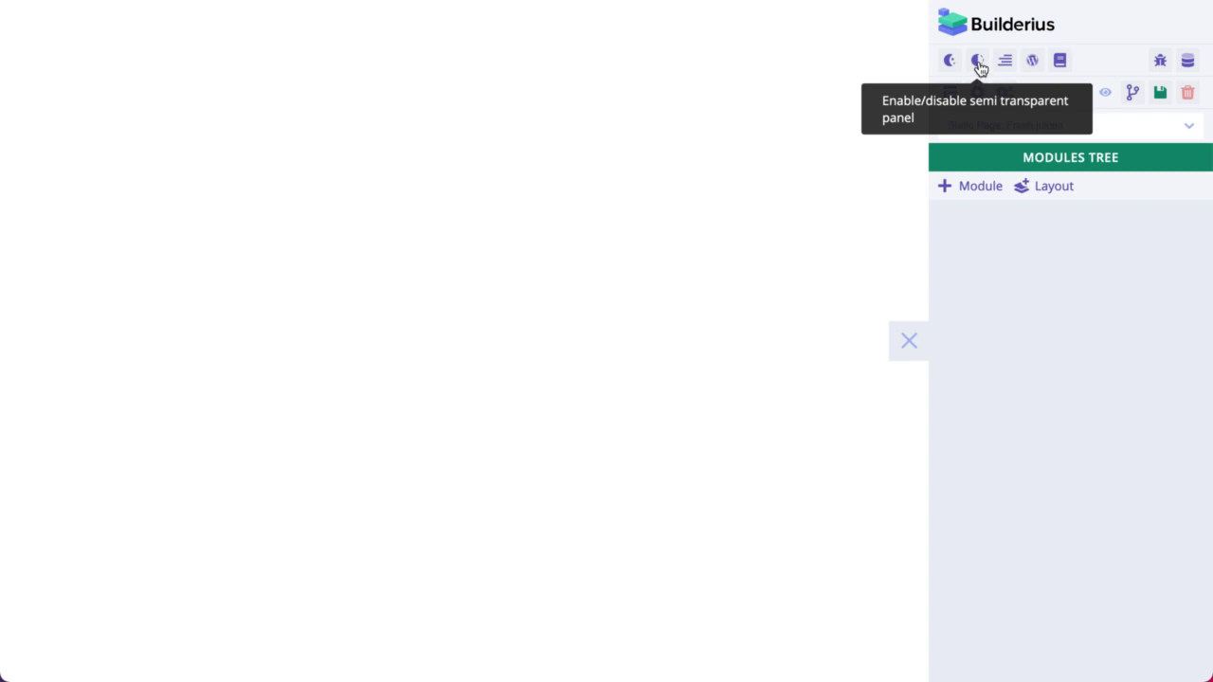
click(978, 62)
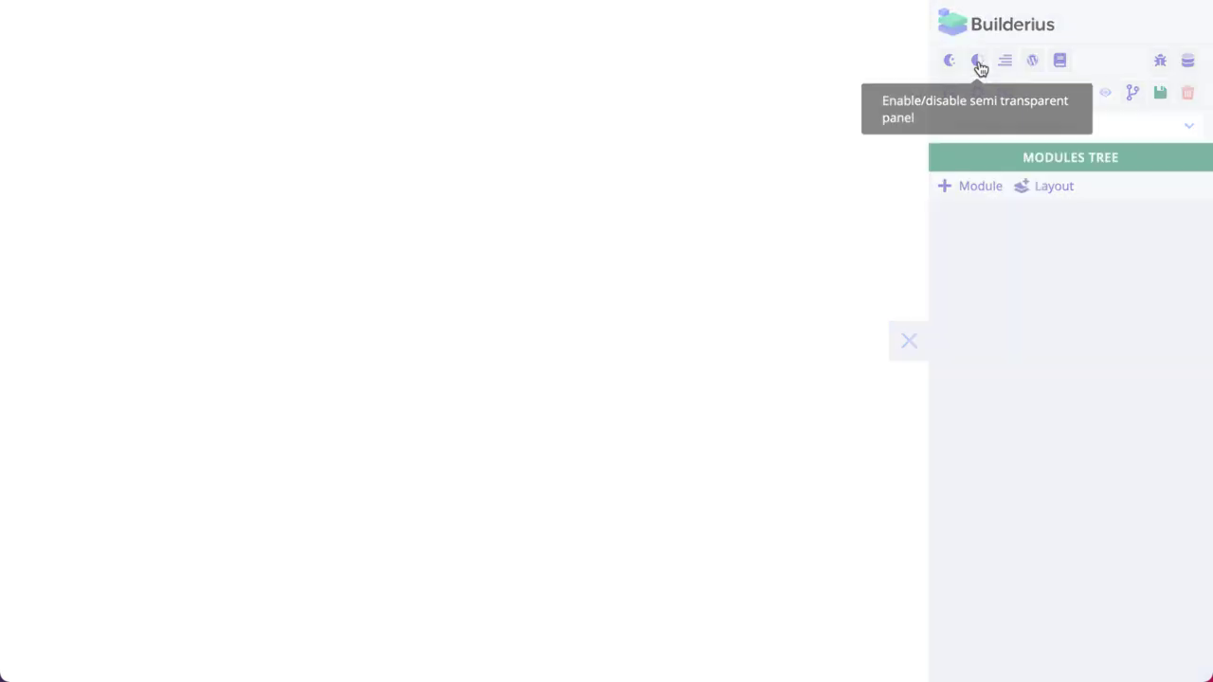
click(978, 64)
click(1004, 63)
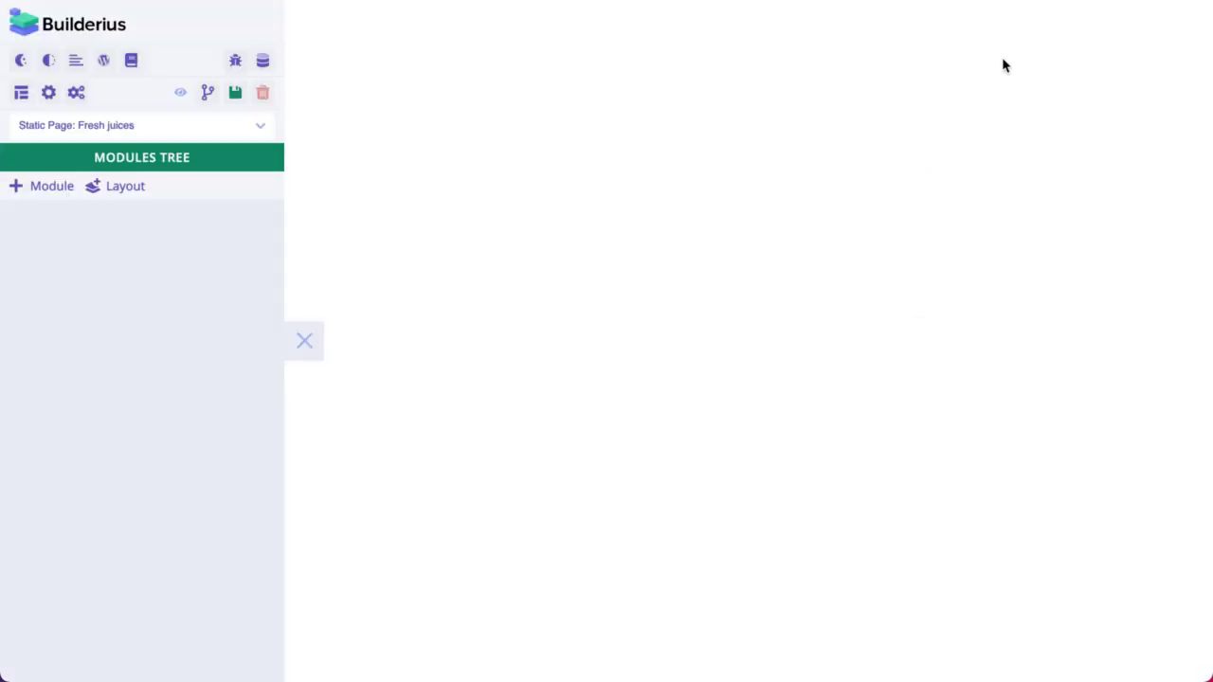
click(75, 64)
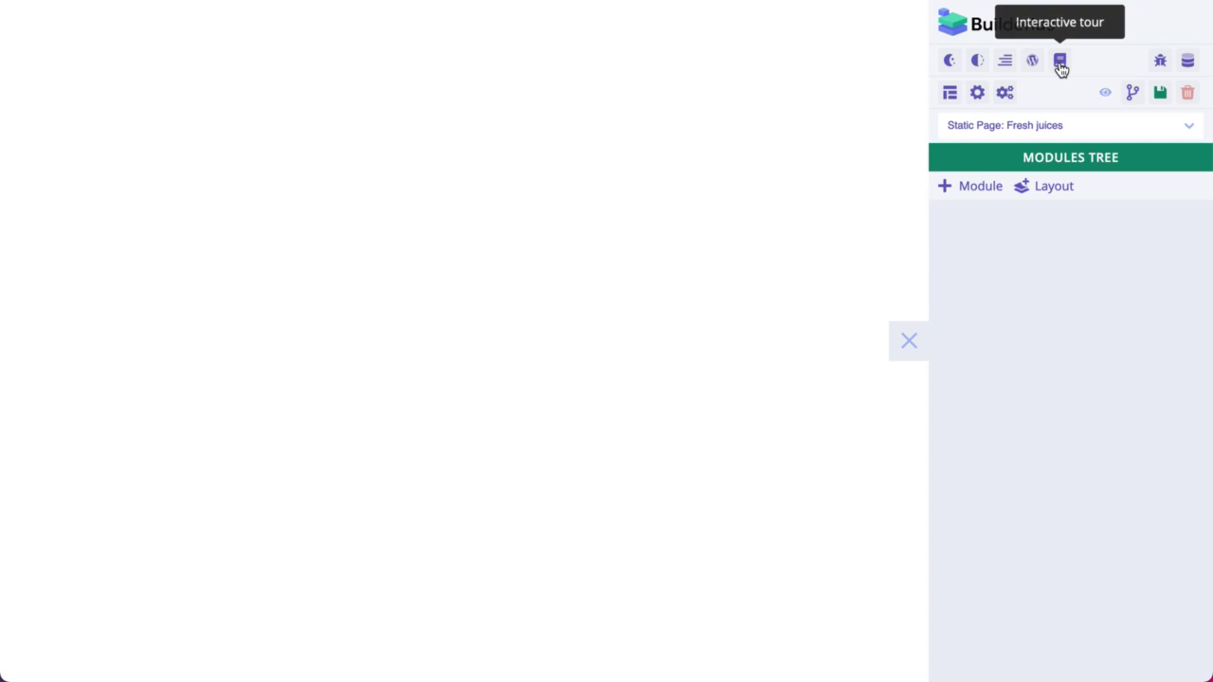
- Look at the Inspector/Debugger and Dynamic data windows, closing each one
click(1160, 59)
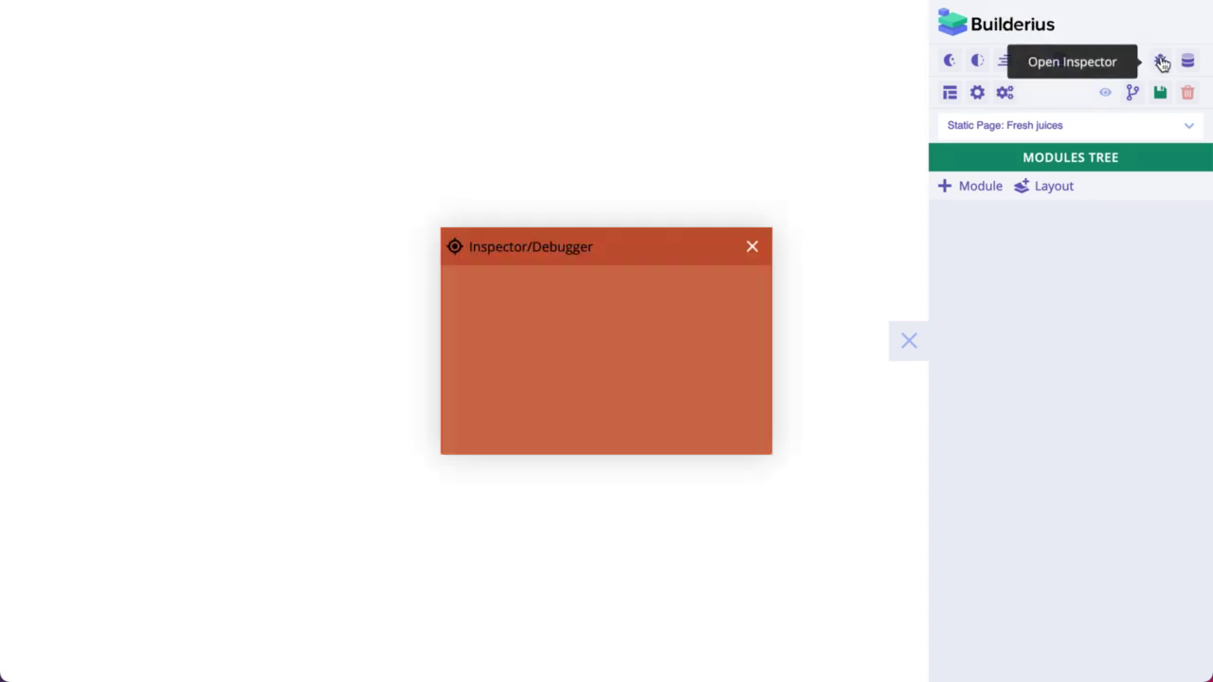
click(755, 248)
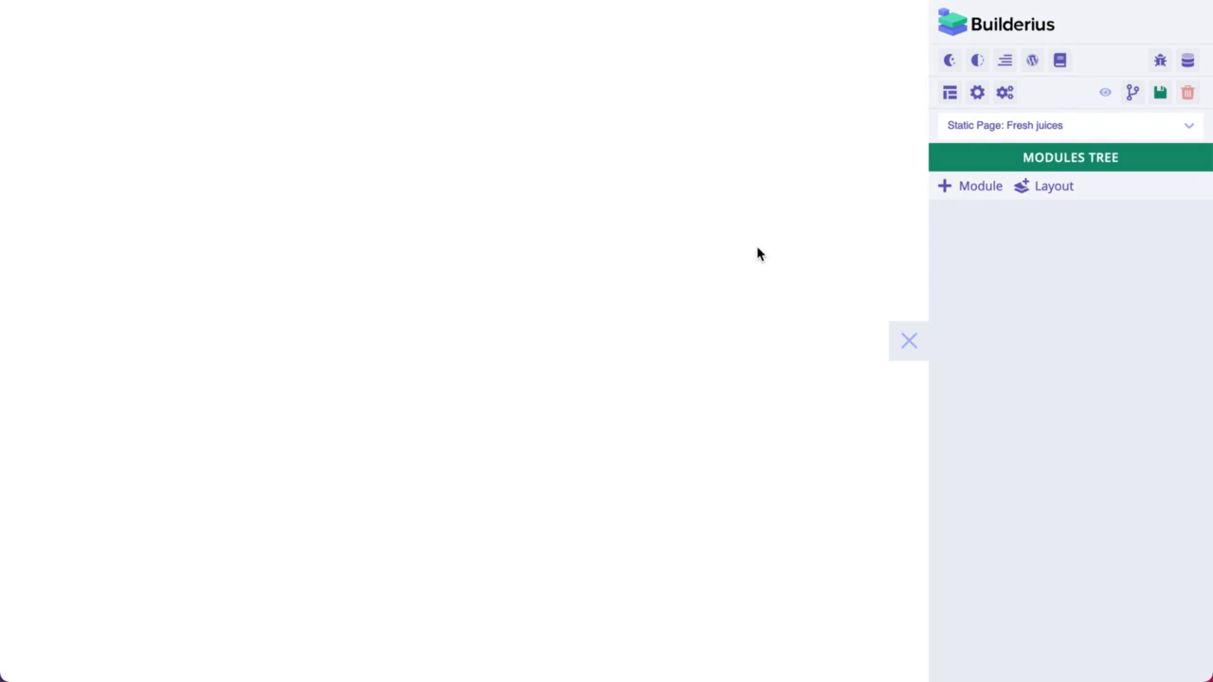
click(1188, 61)
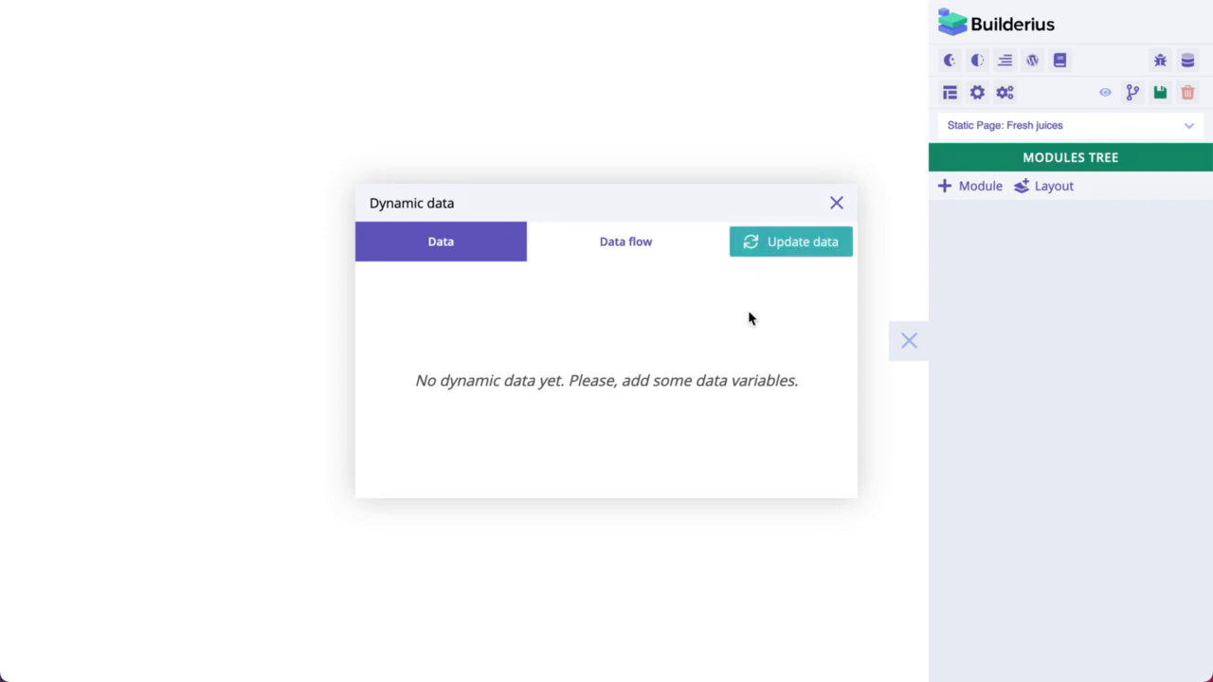
click(837, 203)
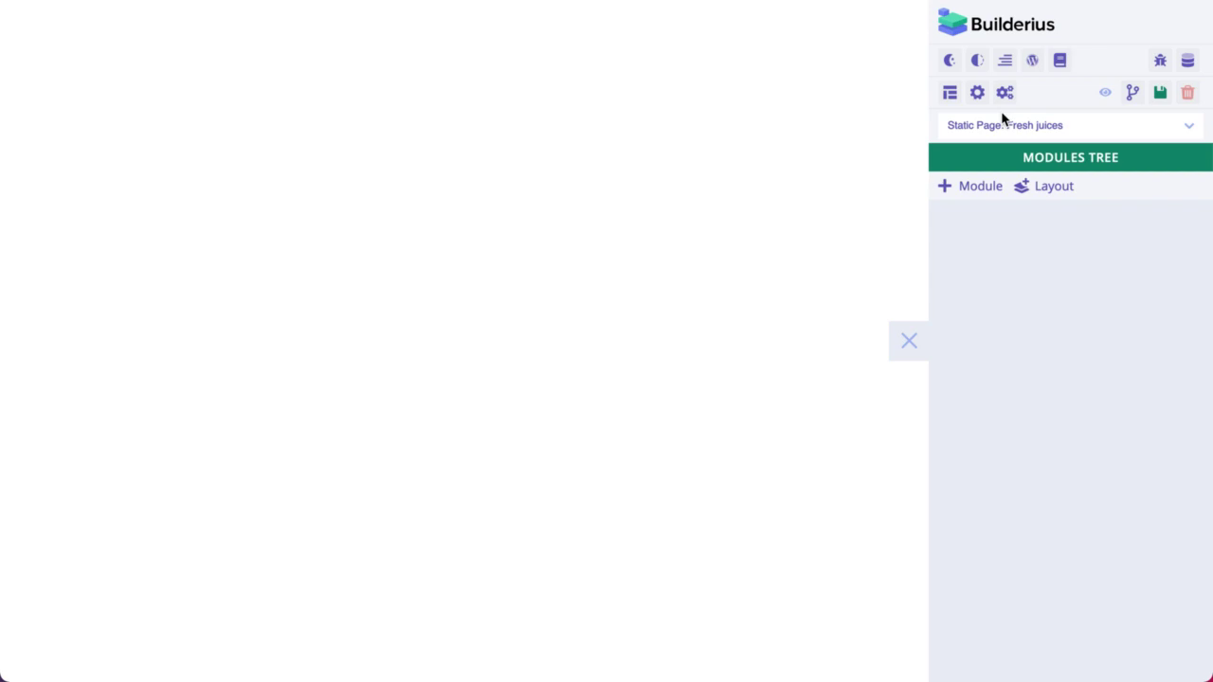
- View the template settings, the global settings for singular templates and the global settings for all templates
click(950, 93)
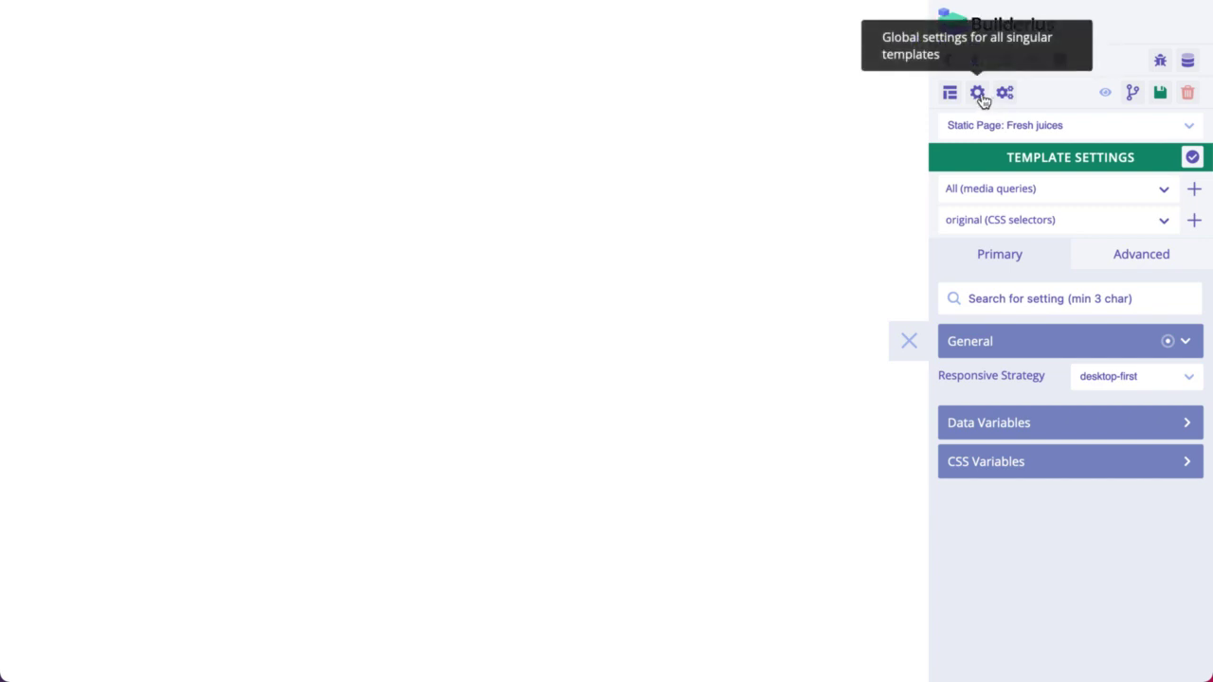
click(977, 92)
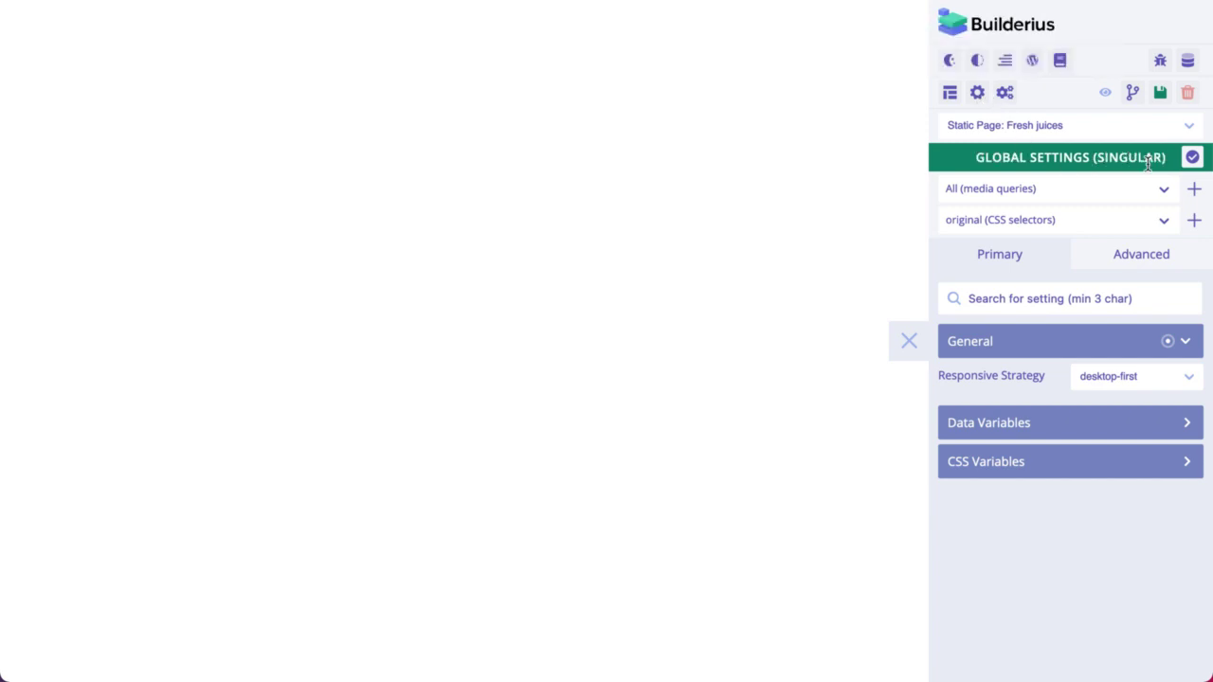
click(1004, 93)
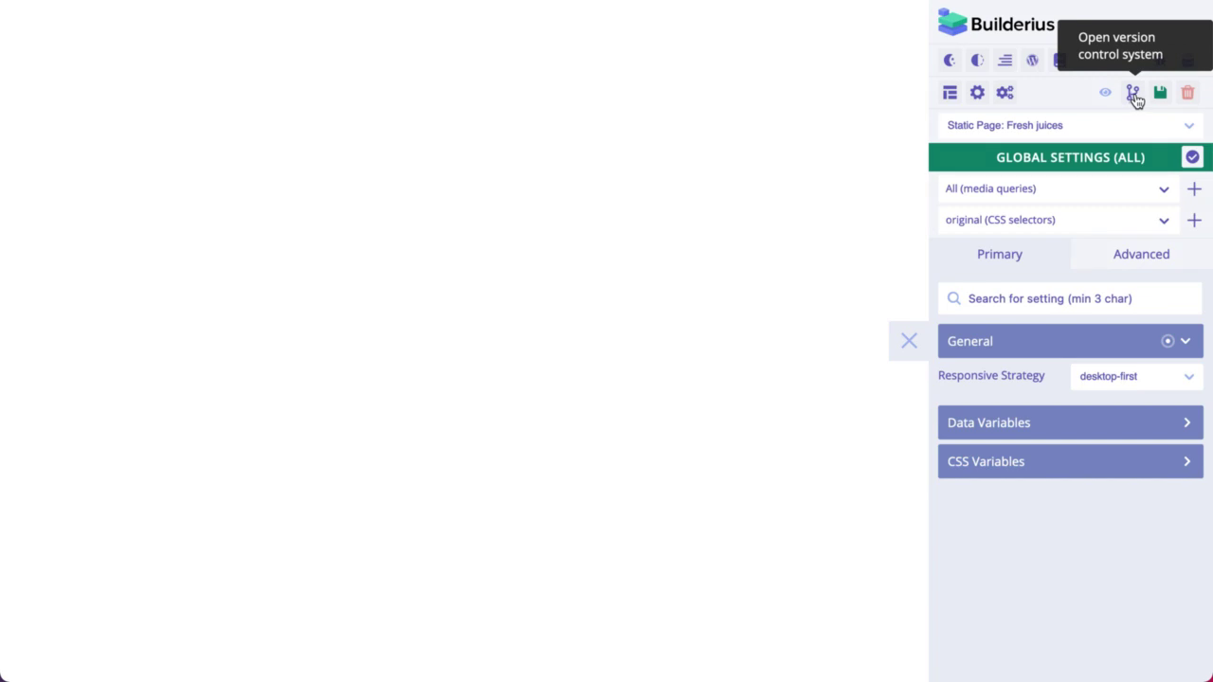
- Examine the version control system and the Landing page template's Gitgraph, and return to the modules tree
click(1133, 94)
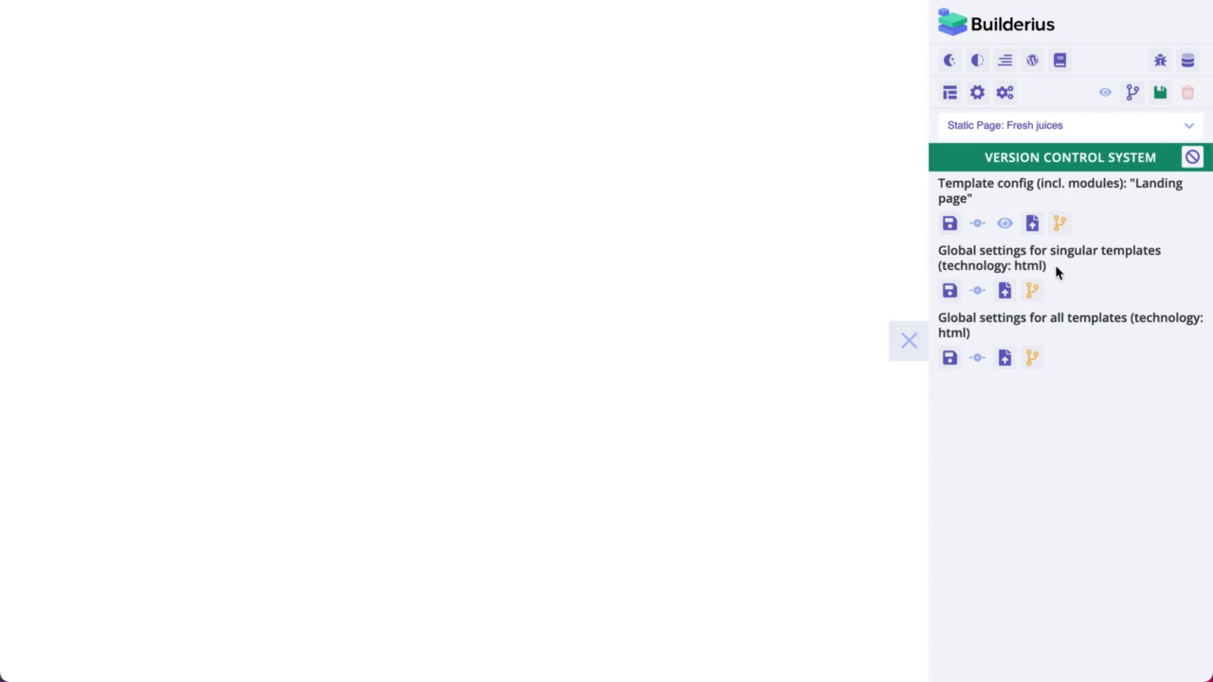
click(951, 224)
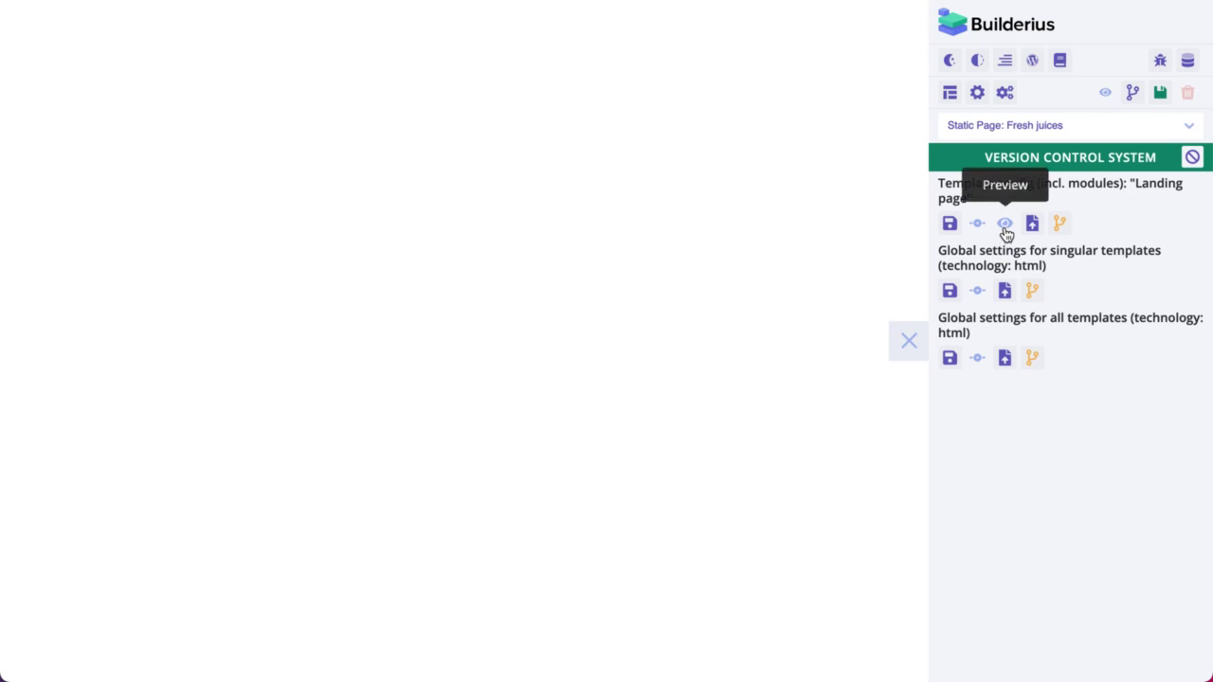
click(1061, 223)
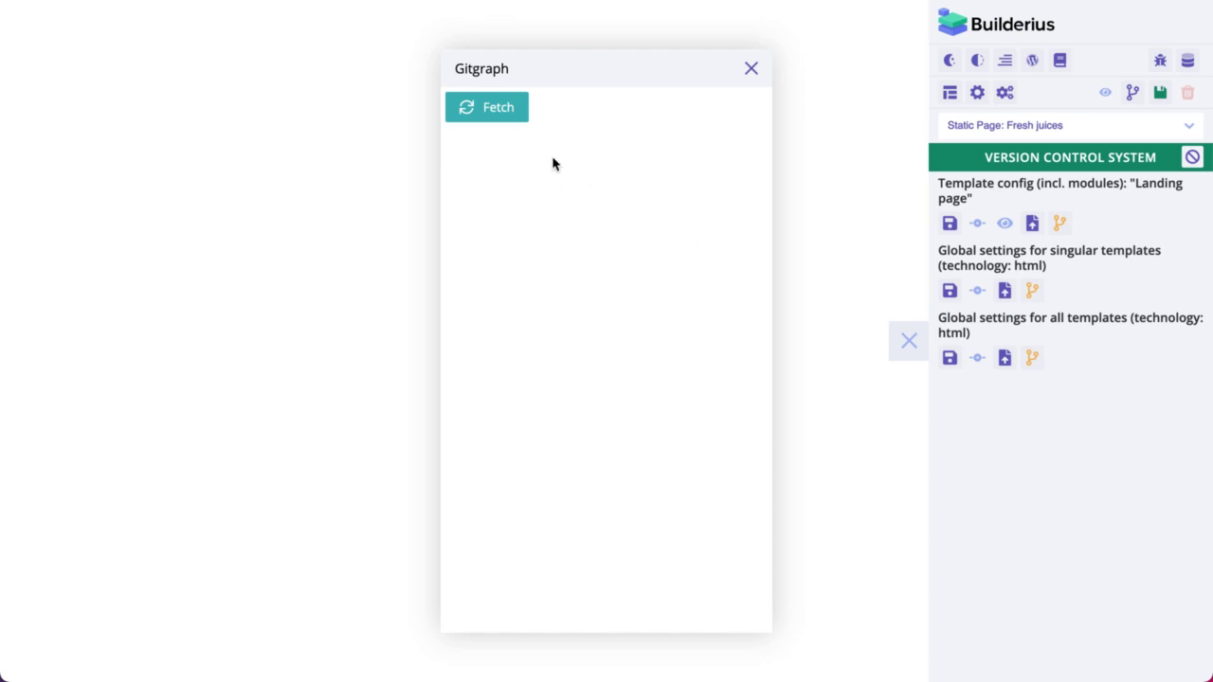
click(752, 70)
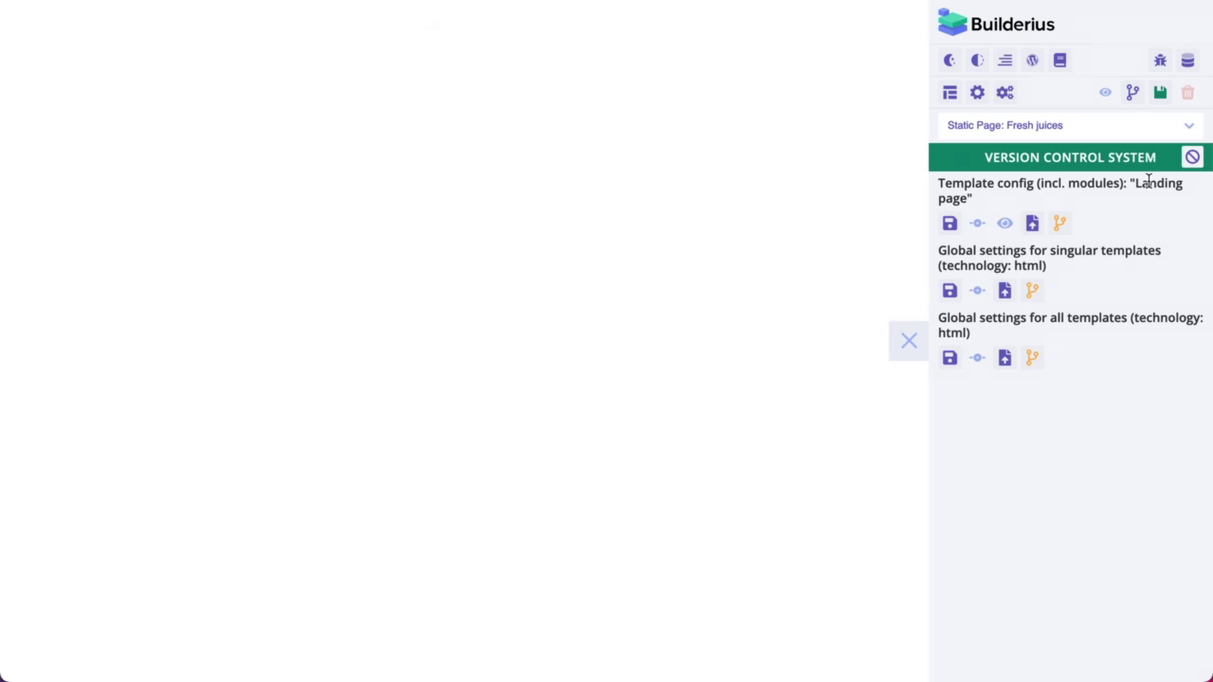
click(1192, 159)
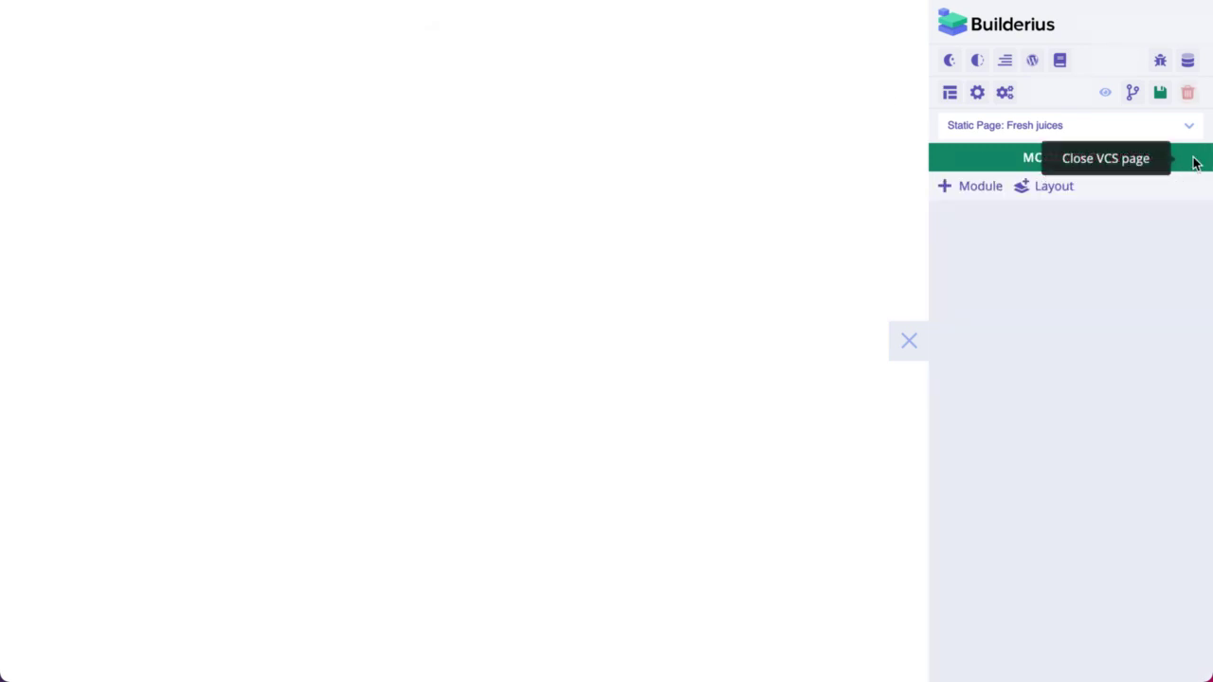
click(1136, 94)
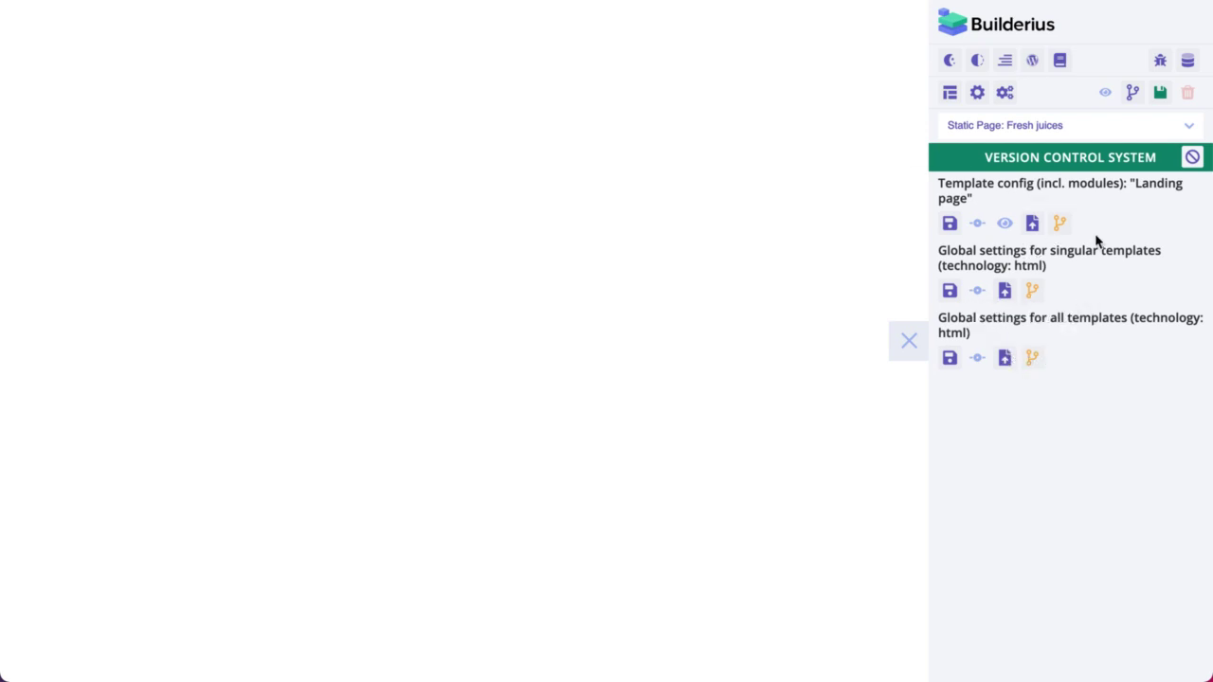
click(1192, 157)
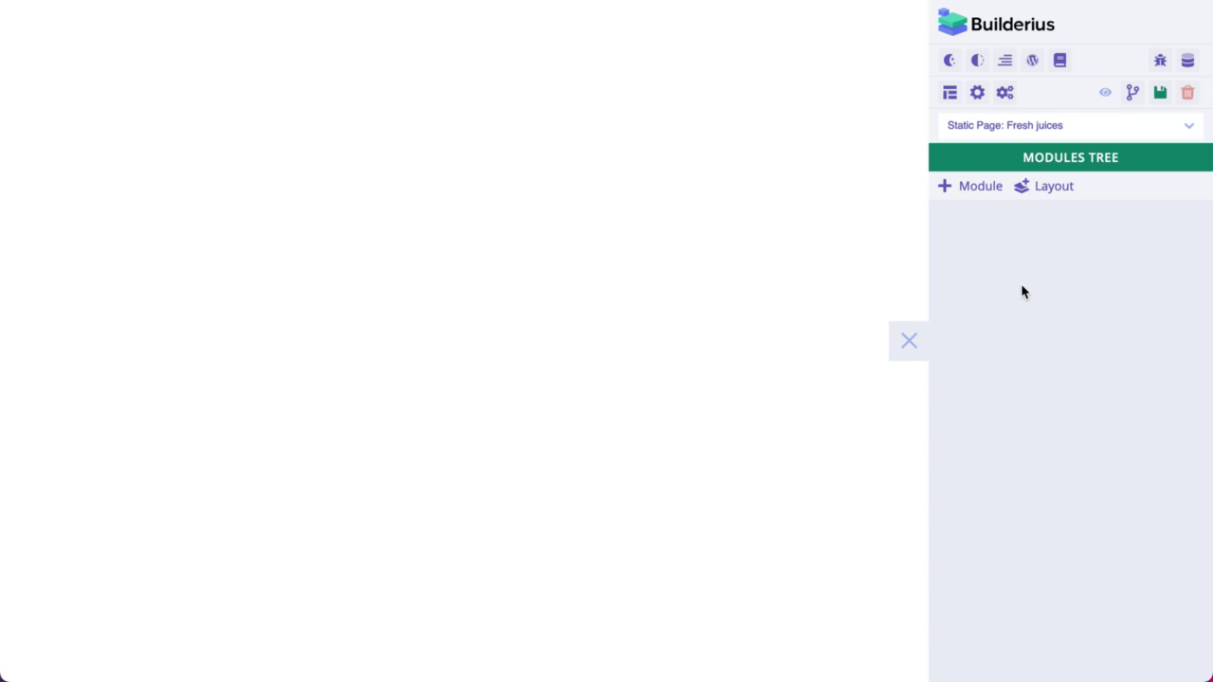
- Open the list of modules available for adding and look through its categories down to Builderius: Data
click(953, 188)
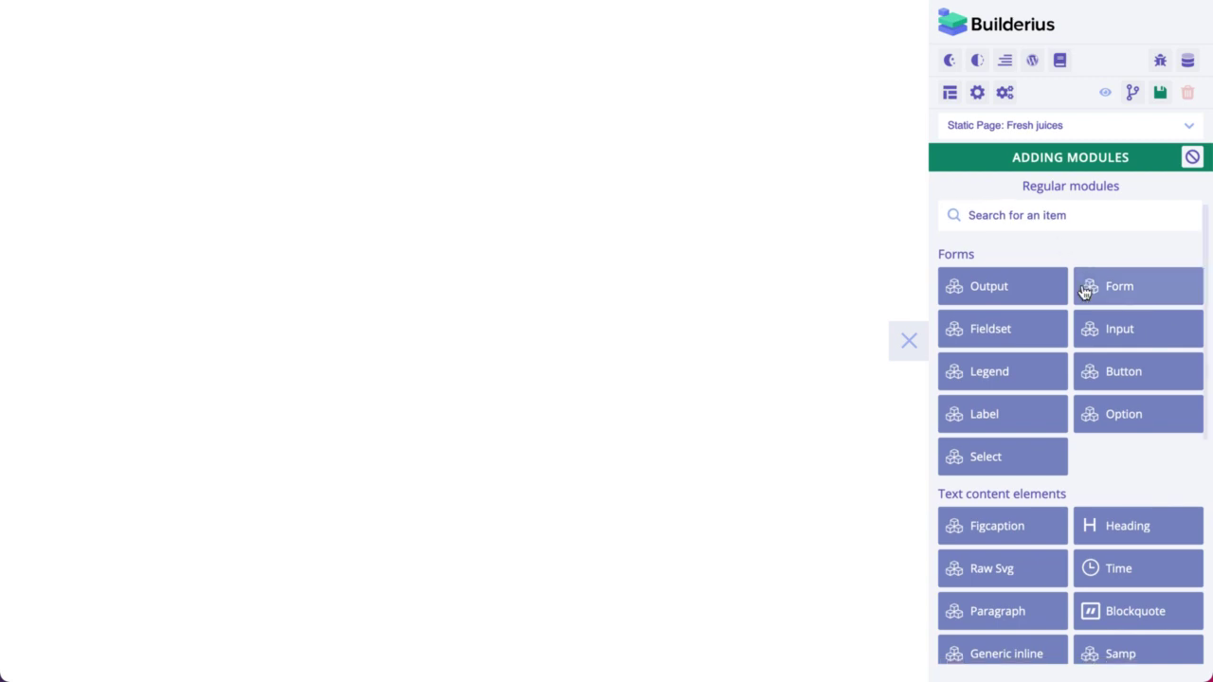
scroll(1085, 289, down, 1)
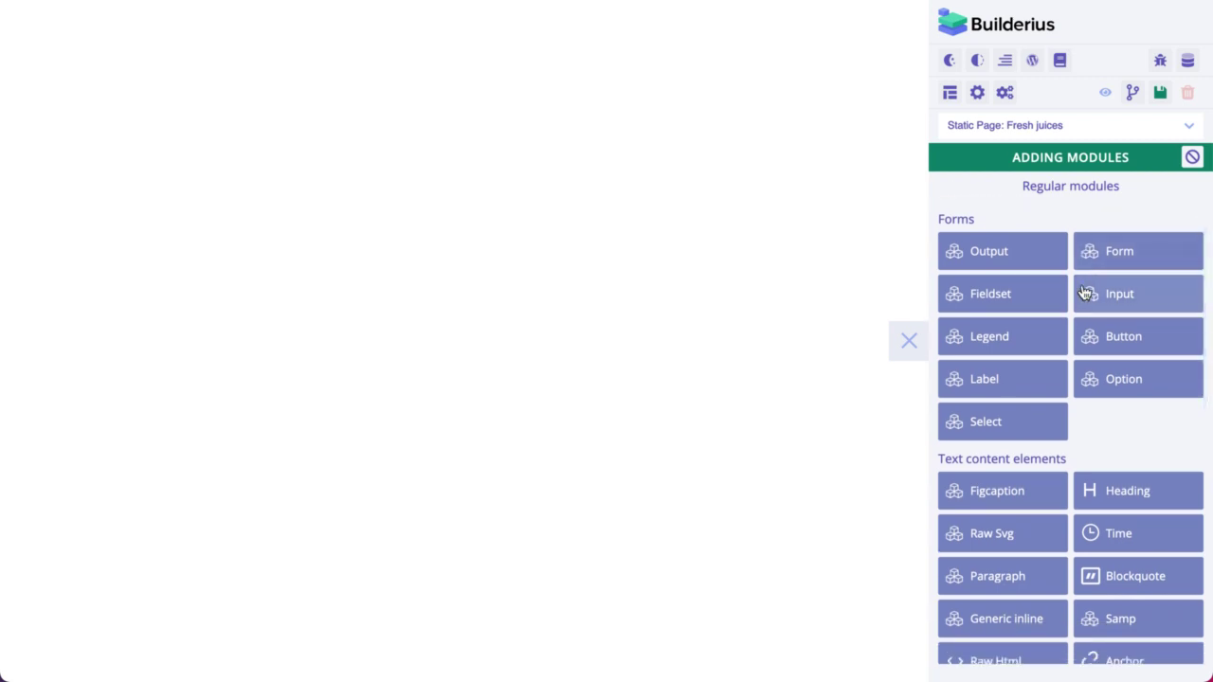
scroll(1085, 292, down, 5)
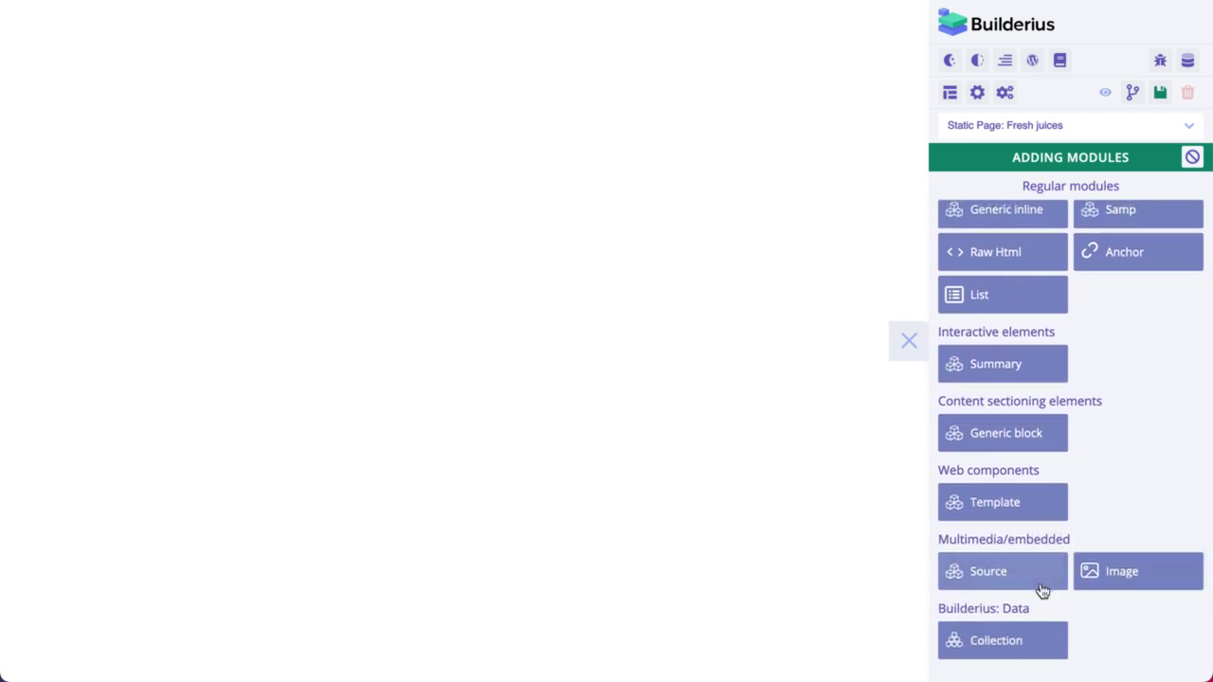
- Search the list of modules for "coll" and clear the search
scroll(1105, 483, up, 5)
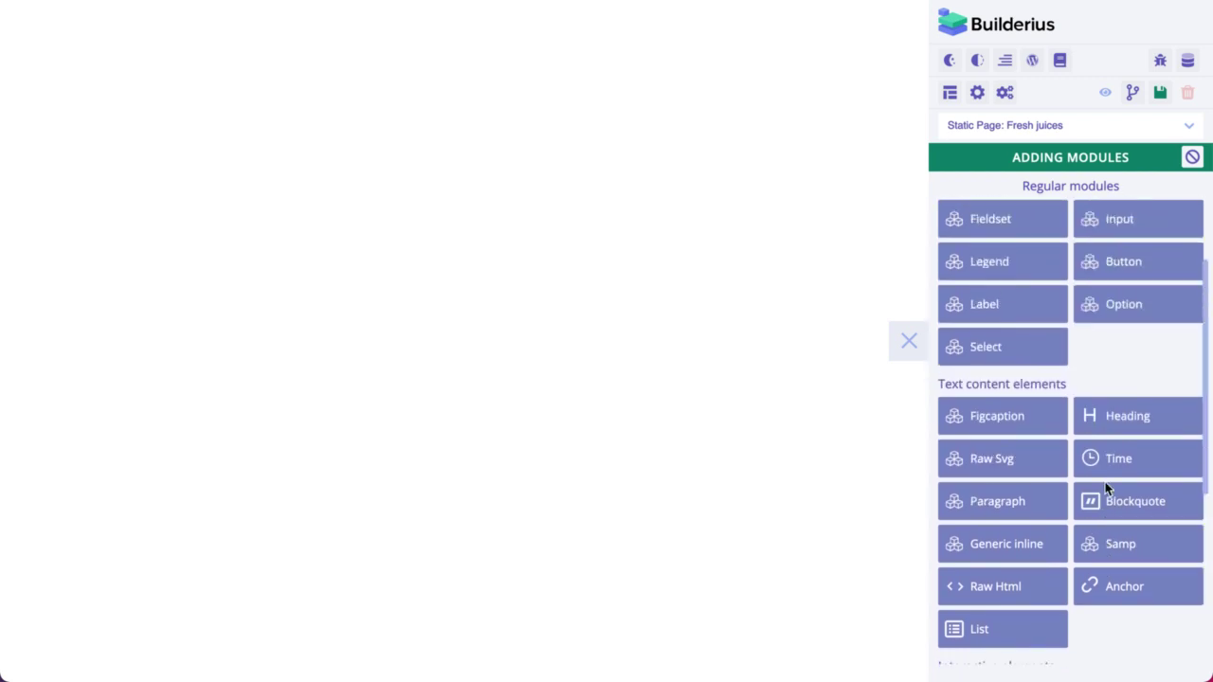
click(1069, 219)
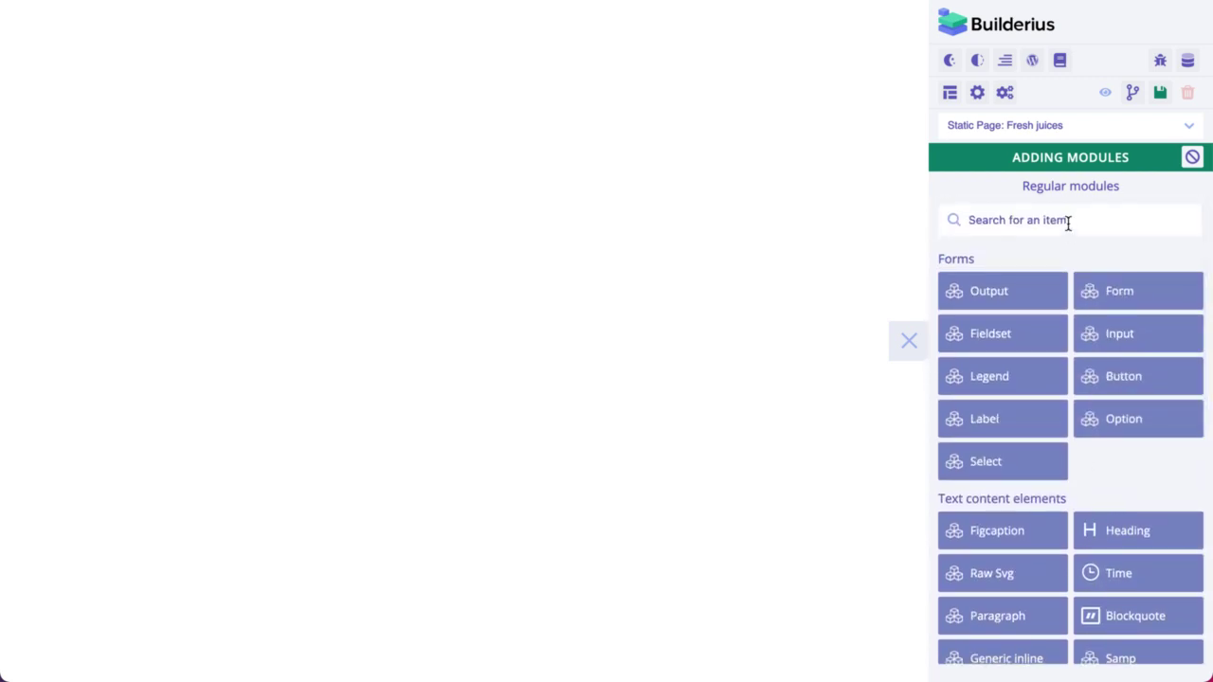
text(coll)
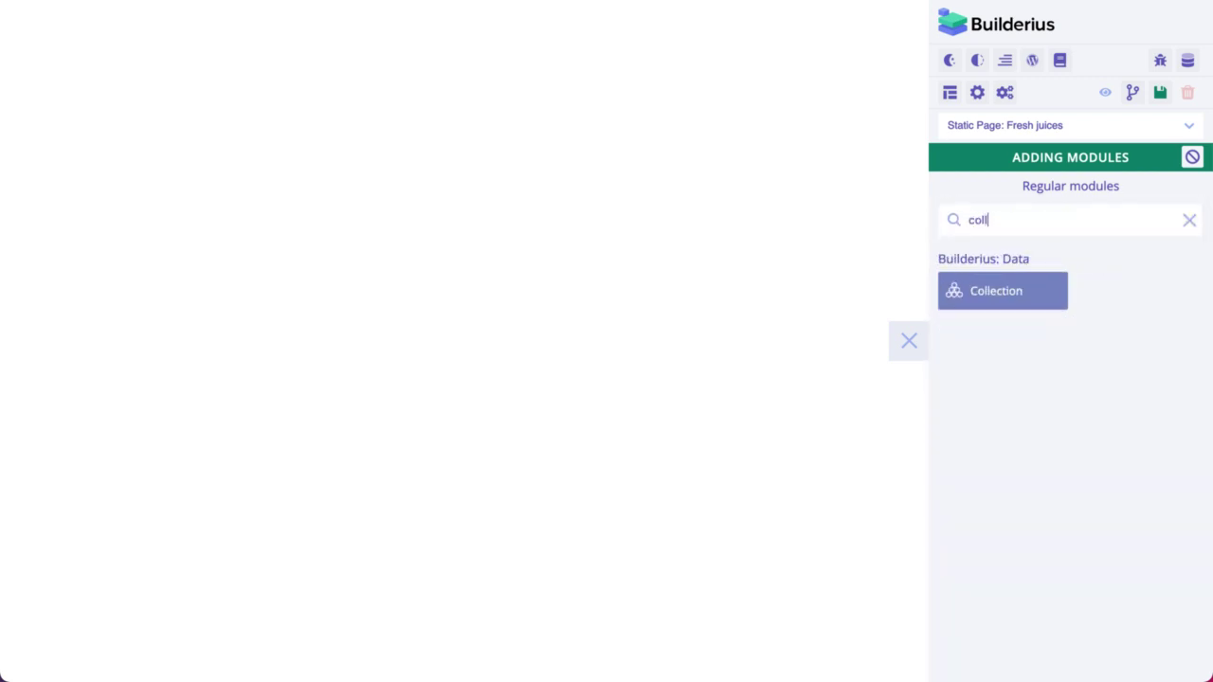
click(1189, 220)
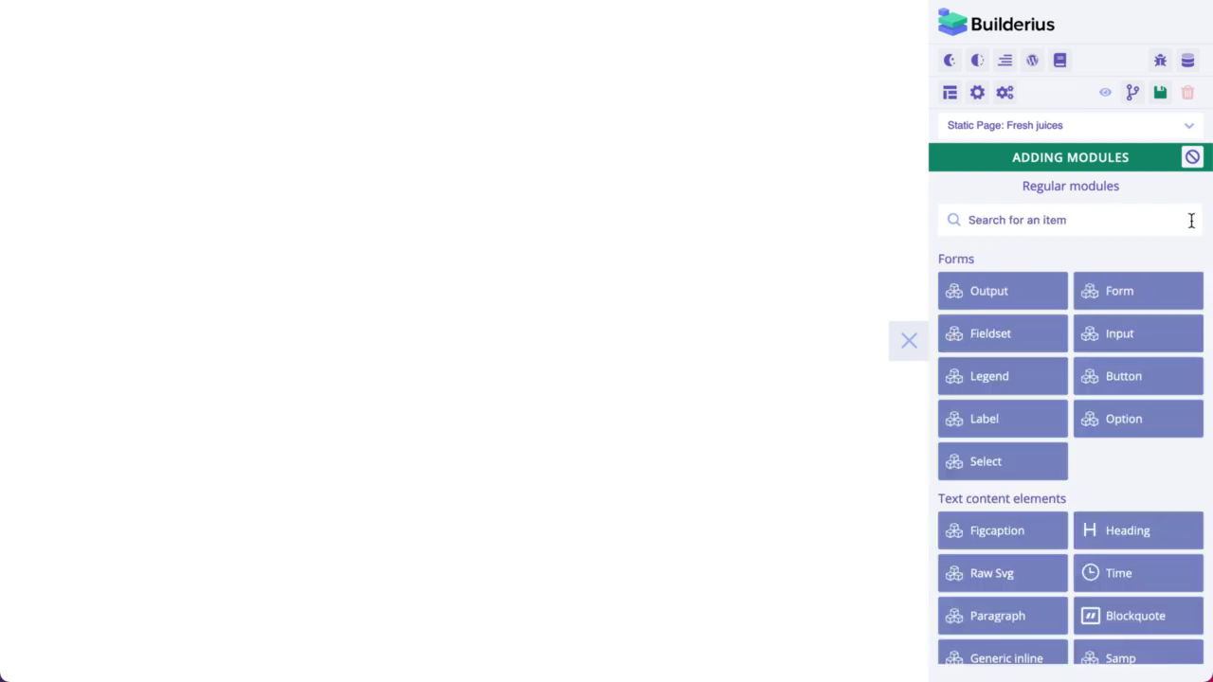
- Add a Generic block module and a Heading module to the template
scroll(1064, 382, down, 5)
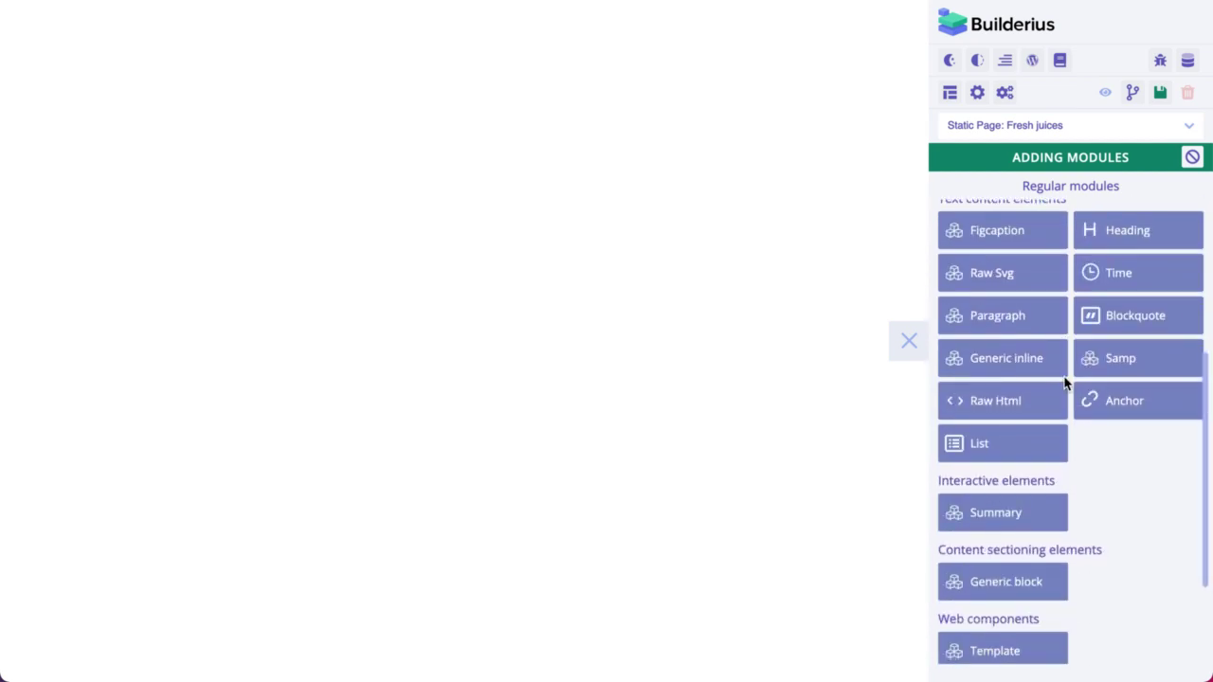
scroll(1064, 382, down, 4)
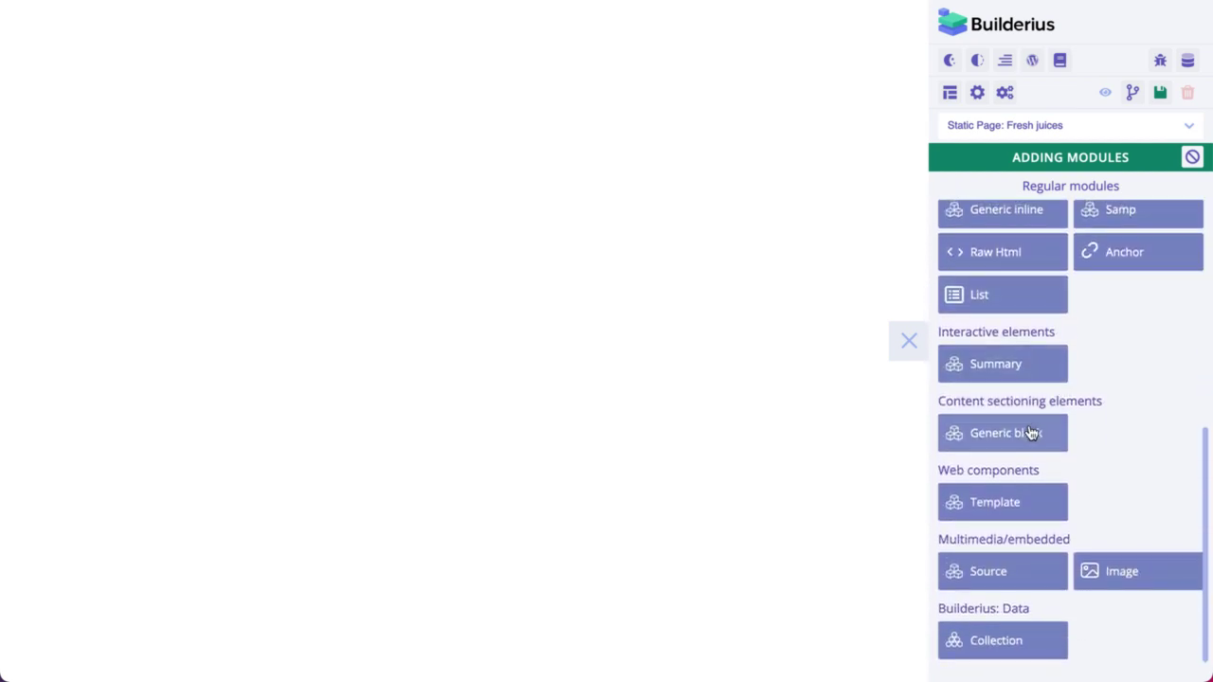
click(1031, 433)
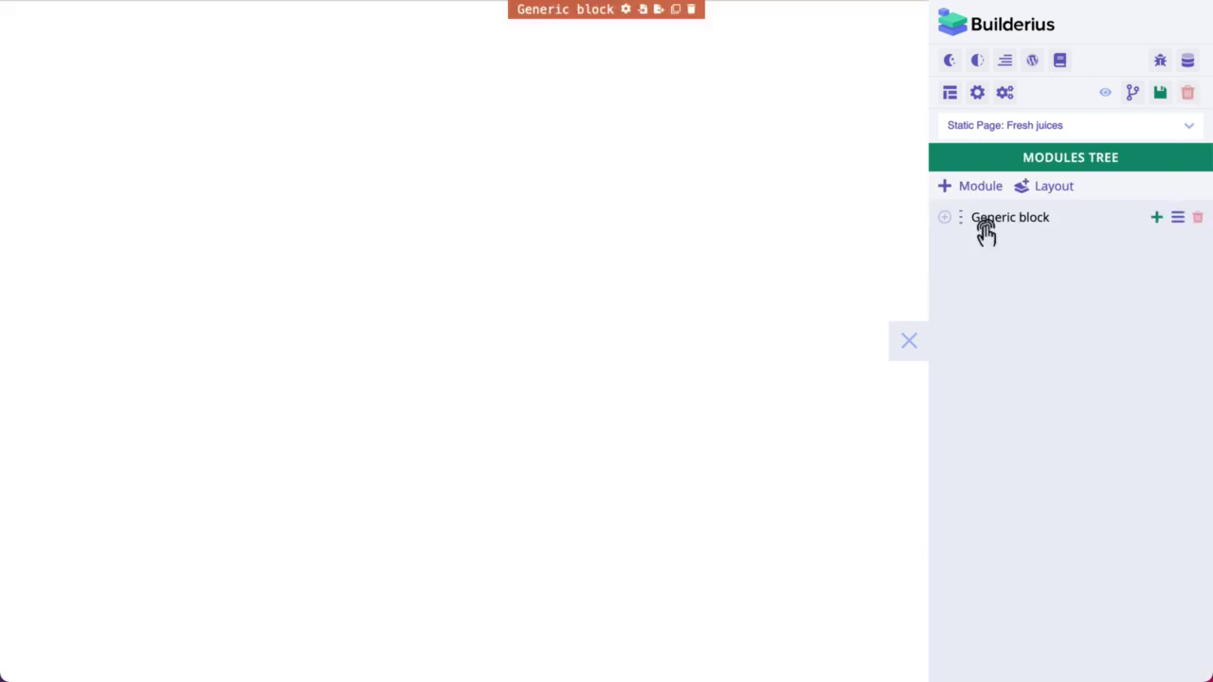
click(946, 187)
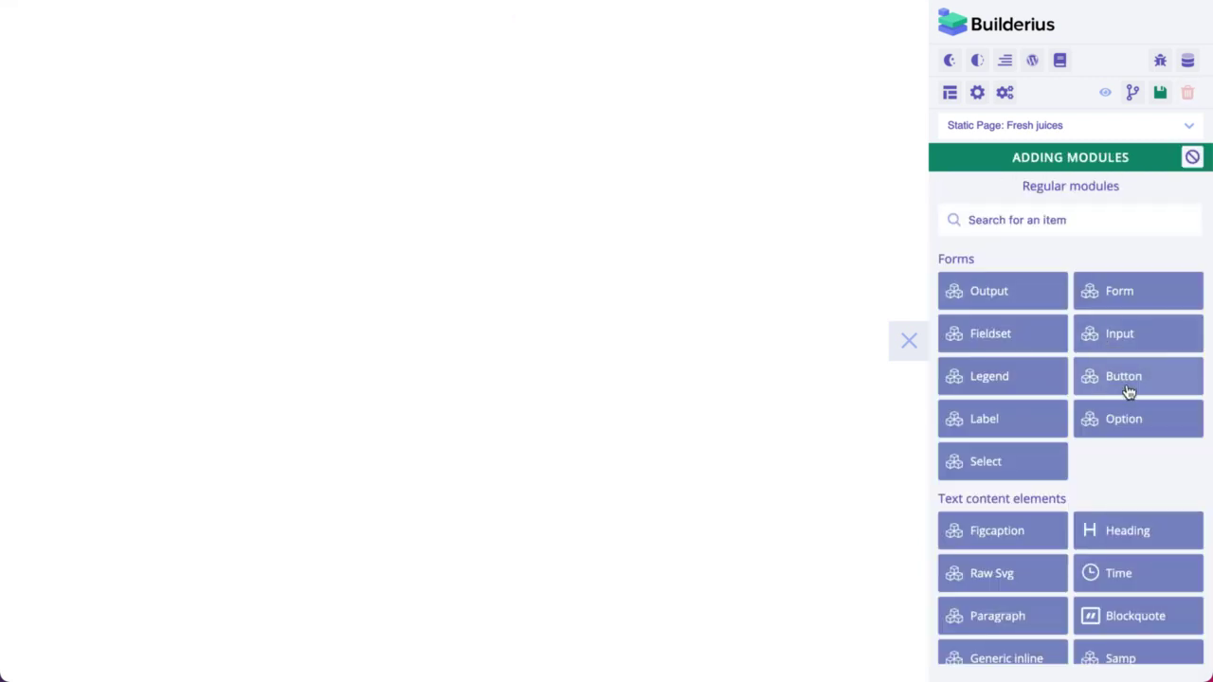
scroll(1128, 392, down, 2)
click(1121, 437)
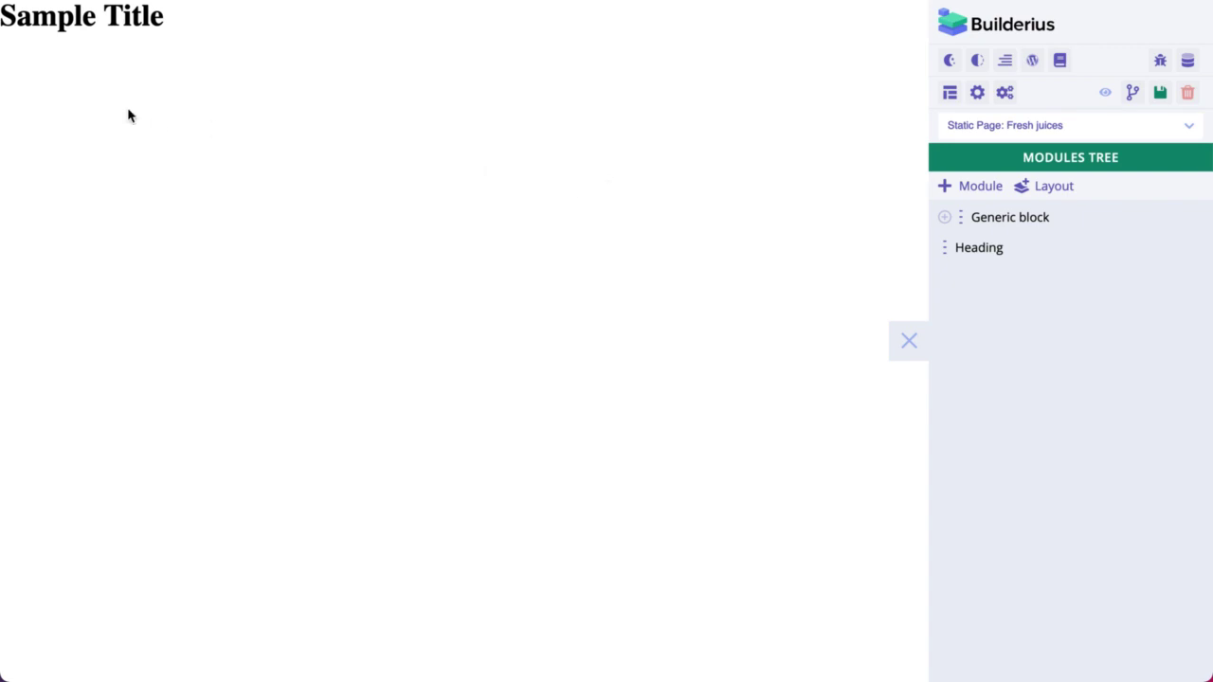
- Select and deselect the heading's text on the canvas, and append "long text" to it in the HTML content editor
drag(4, 16, 162, 15)
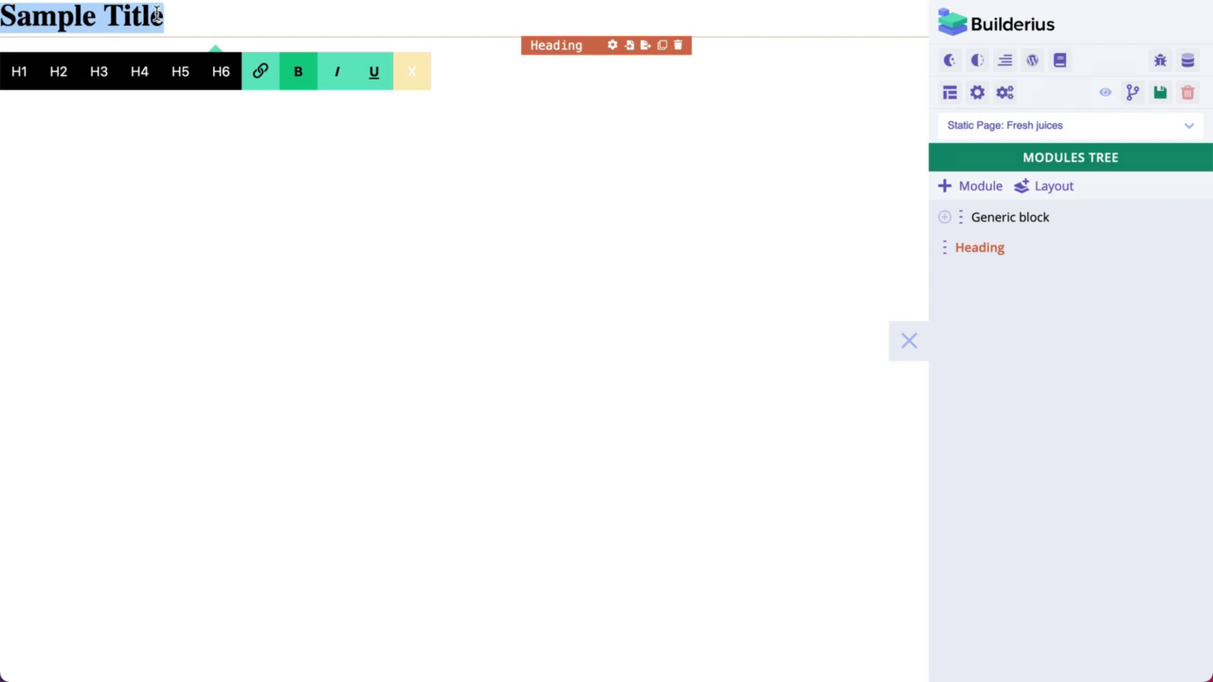
click(535, 175)
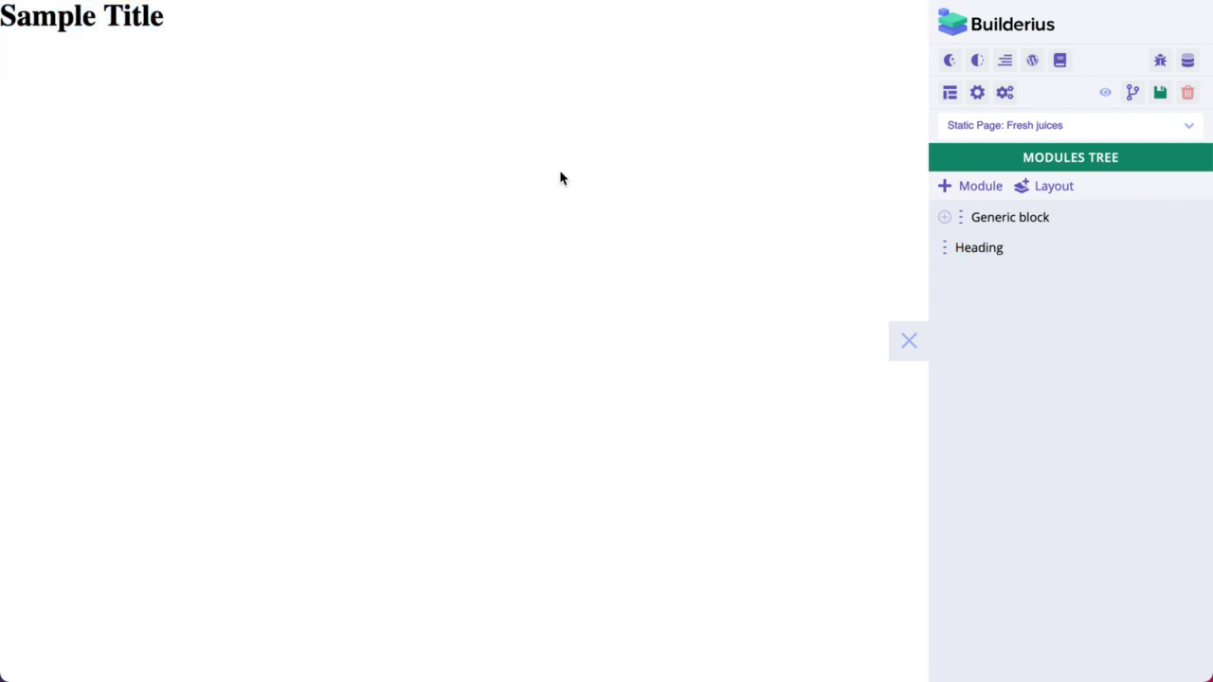
double_click(968, 249)
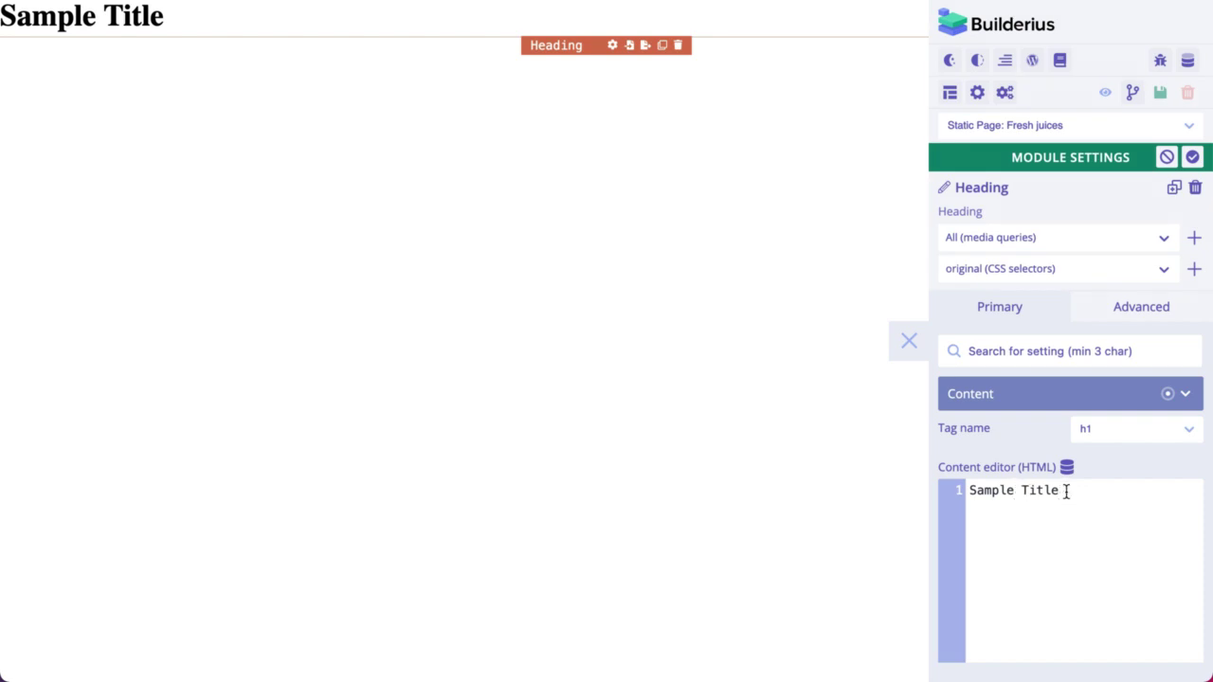
click(1061, 491)
text(long text)
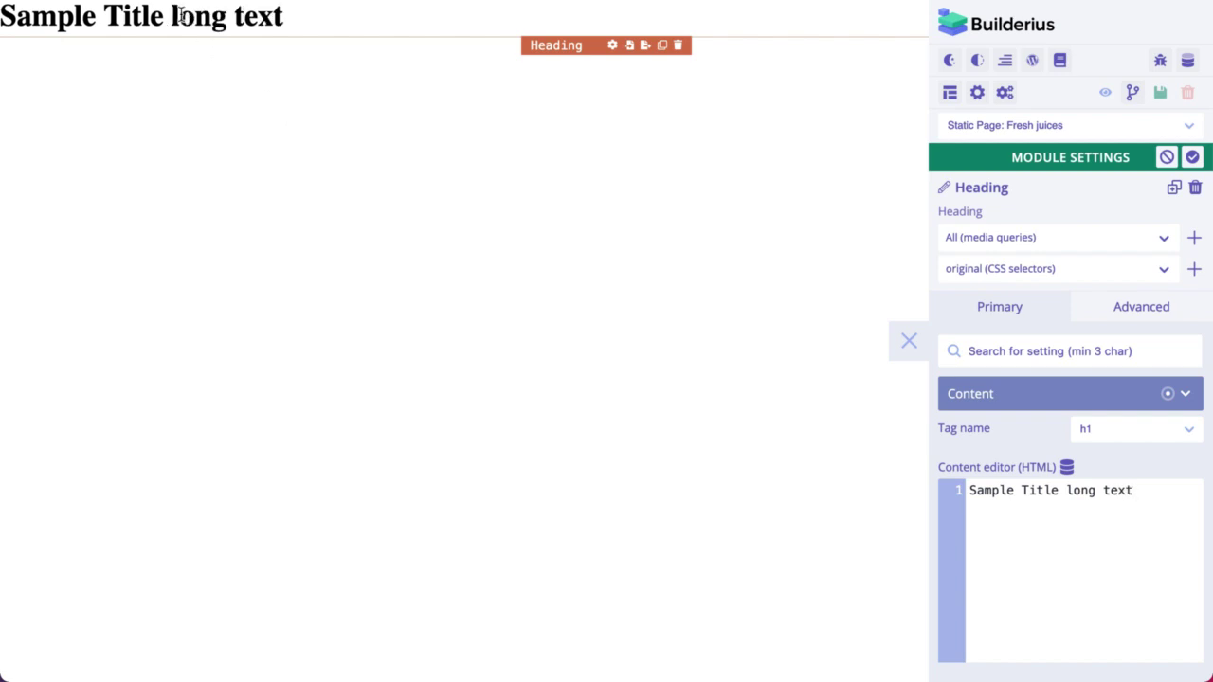
- Remove the word "text" from the heading directly on the canvas, and bring up the inline formatting options for "Title"
click(281, 21)
key(BackSpace)
key(BackSpace)
key(BackSpace)
key(BackSpace)
key(BackSpace)
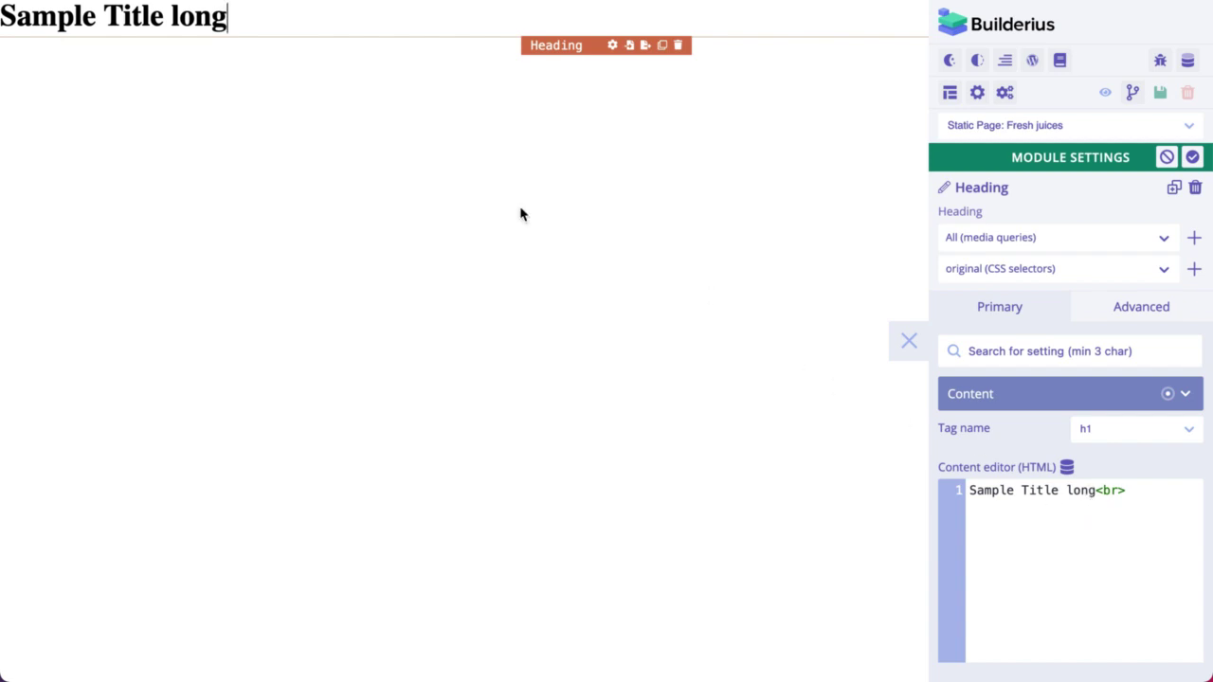
double_click(149, 17)
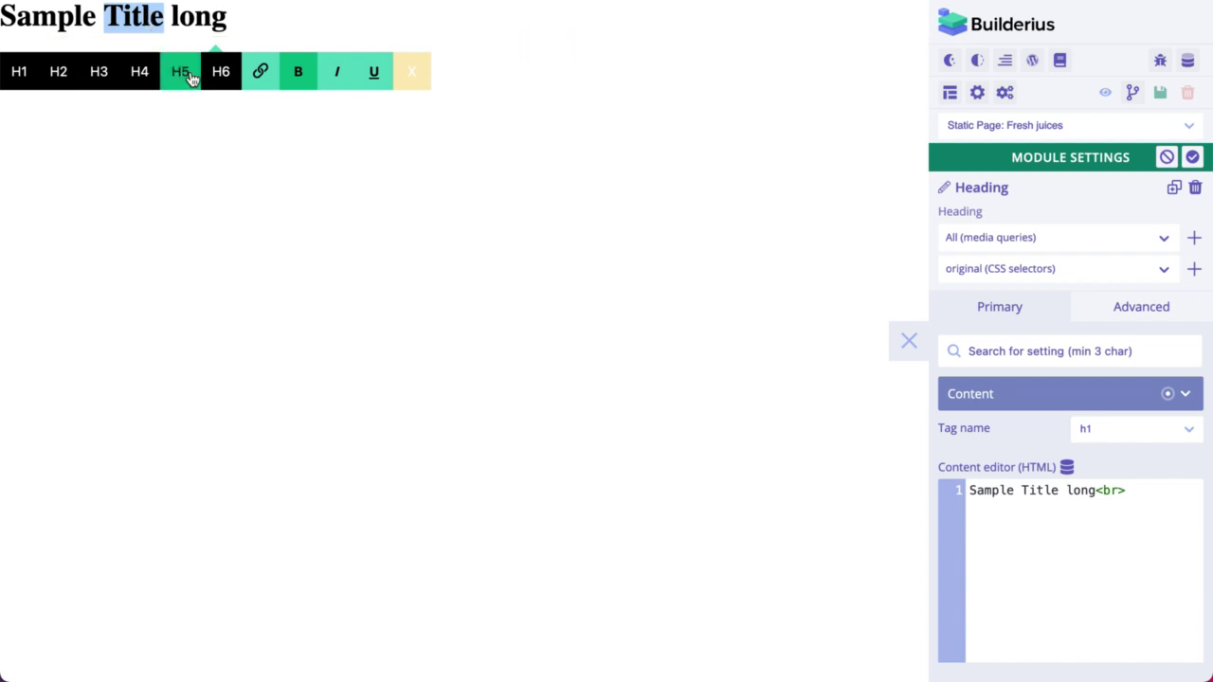
click(150, 17)
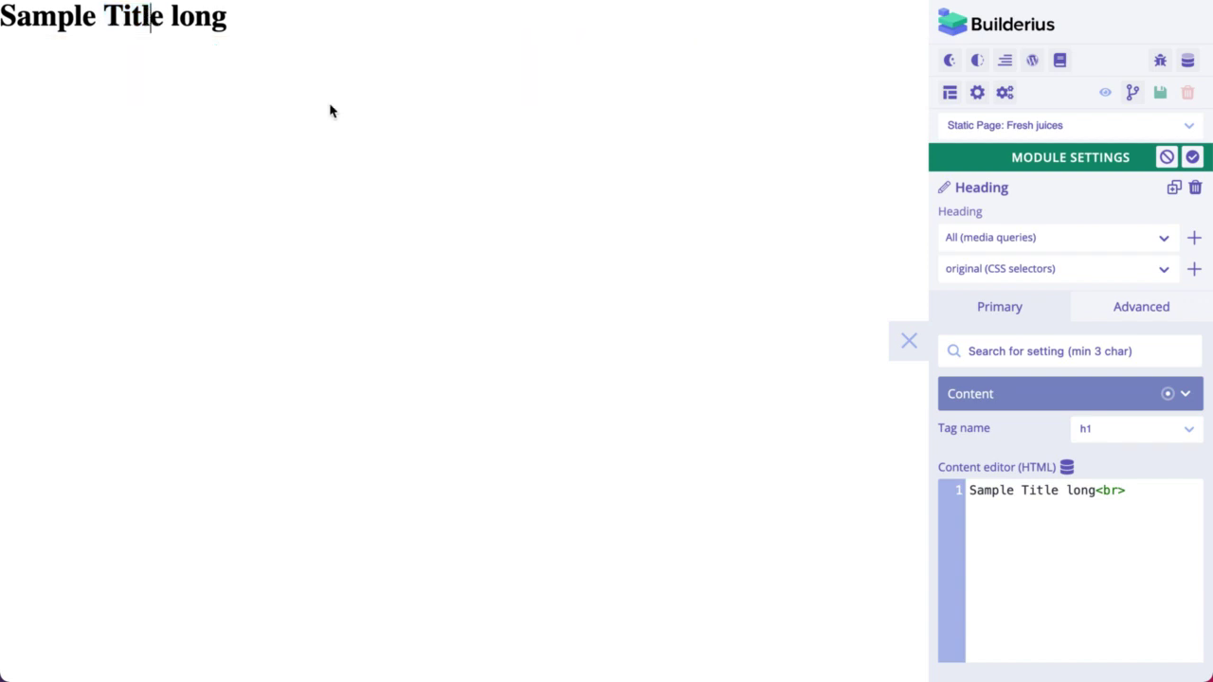
- Try the tag names h3, h4 and h2 on the heading, and set it back to h1
click(1113, 436)
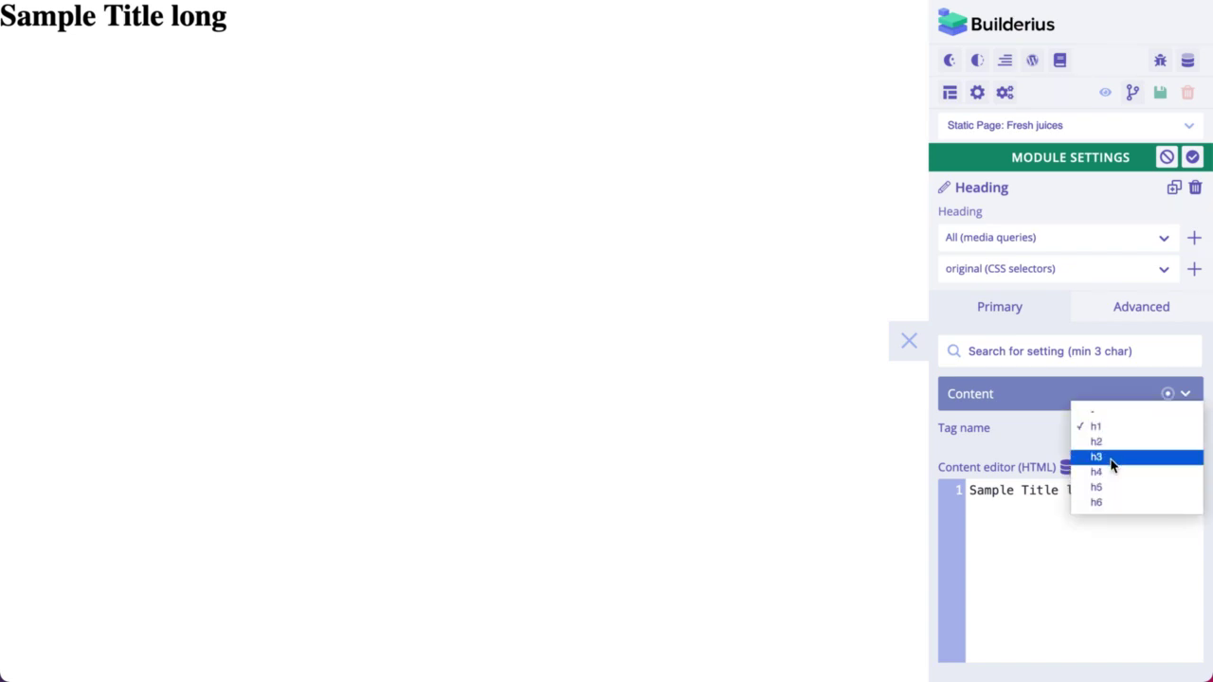
click(1109, 458)
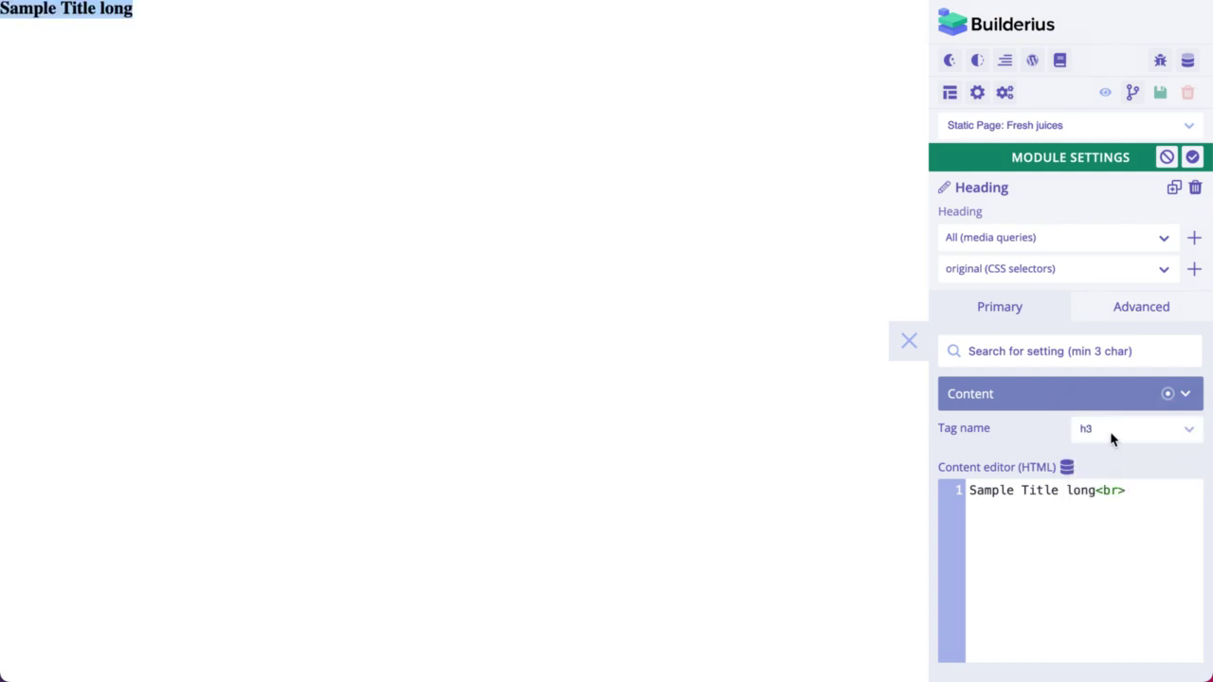
click(1113, 437)
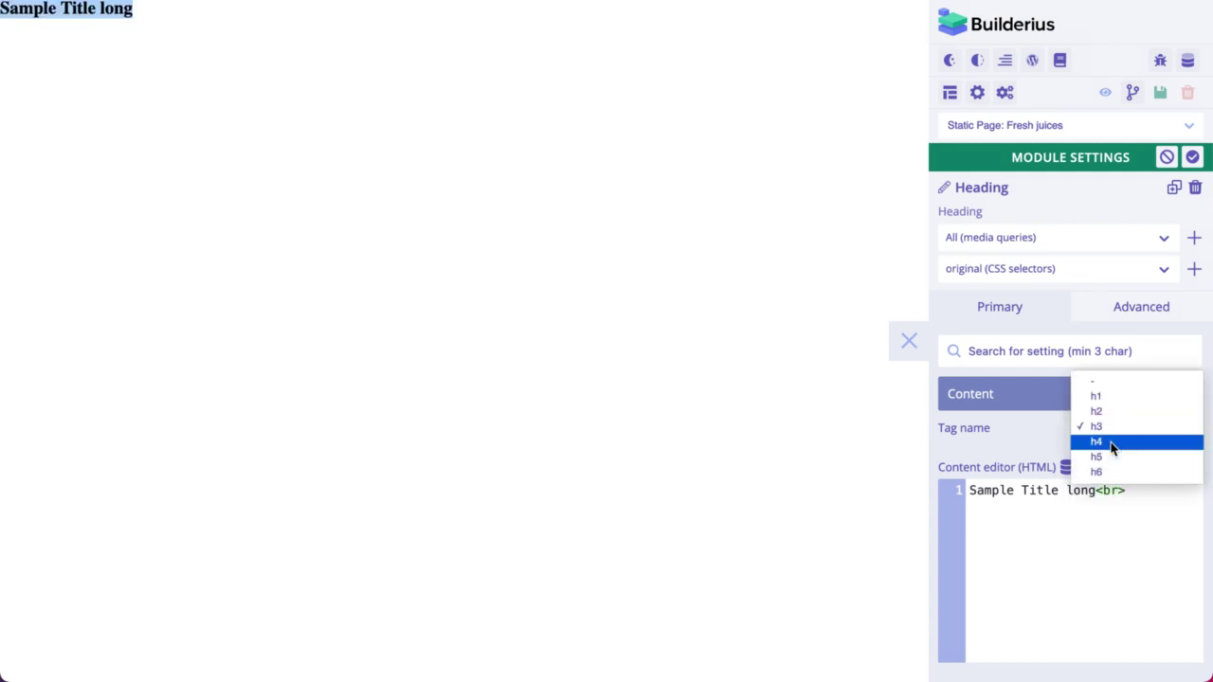
click(1112, 443)
click(1110, 433)
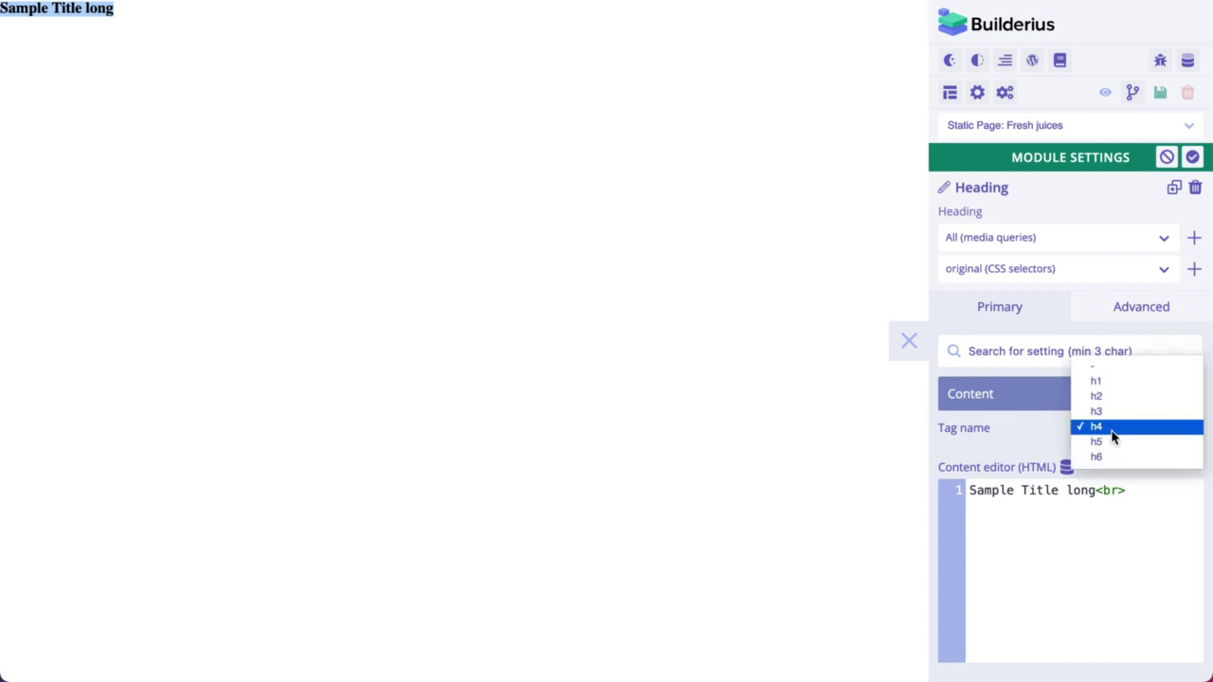
click(1111, 398)
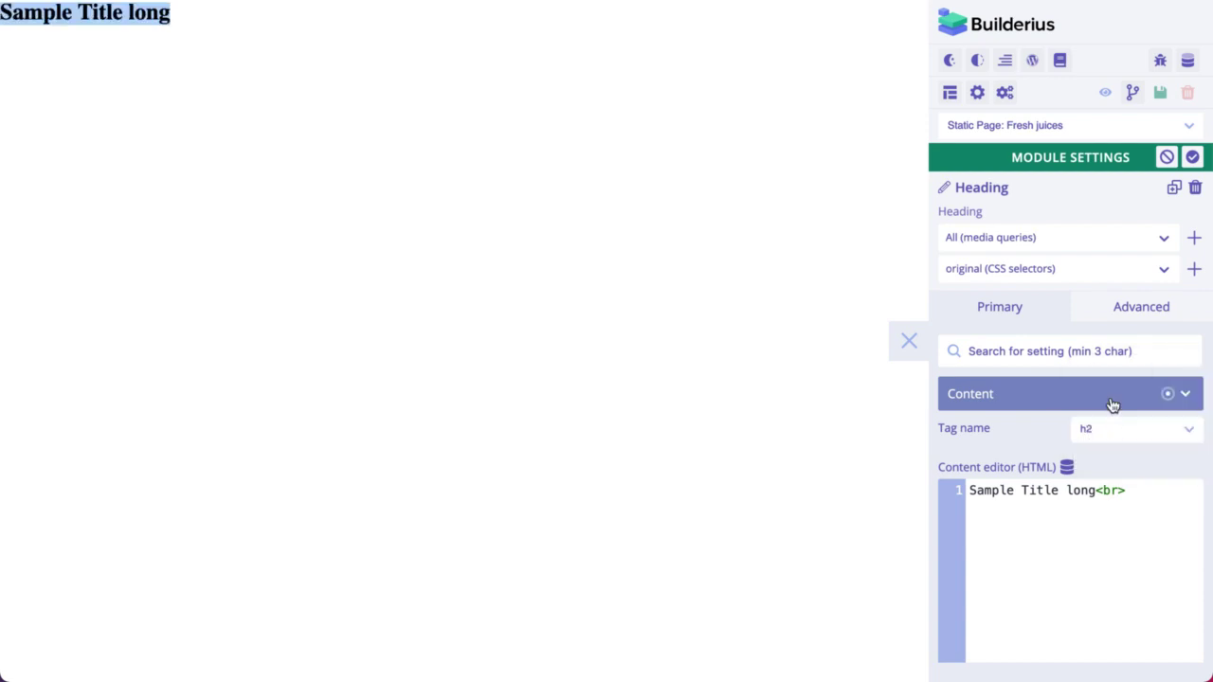
click(1113, 430)
click(1110, 410)
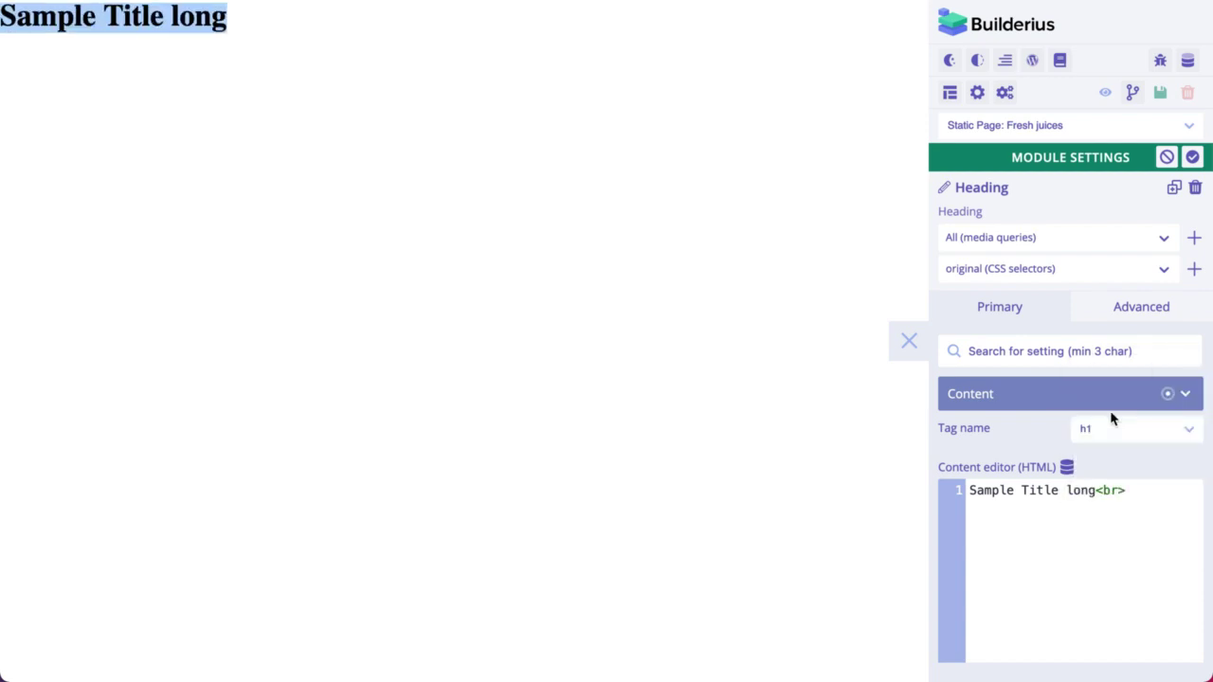
- Rewrite the heading's HTML content as "Sample Title long text", and discard the module's changes
text(>)
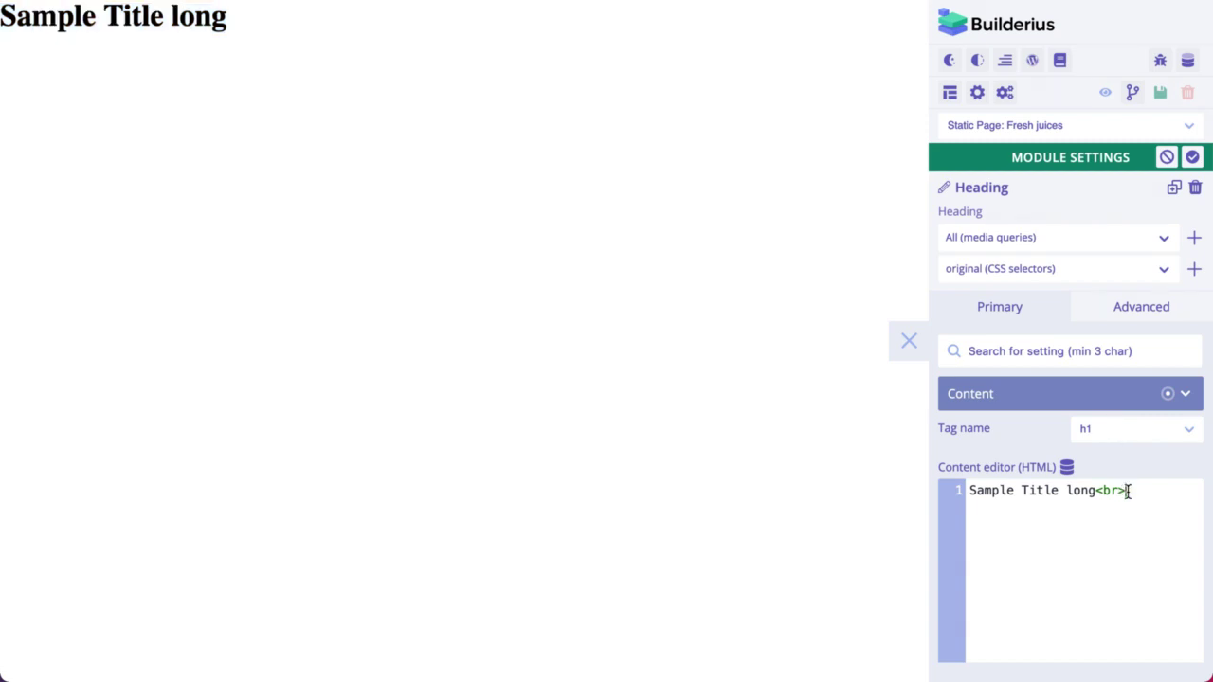
key(BackSpace)
key(BackSpace)
key(BackSpace)
key(BackSpace)
key(BackSpace)
key(BackSpace)
key(BackSpace)
key(BackSpace)
key(BackSpace)
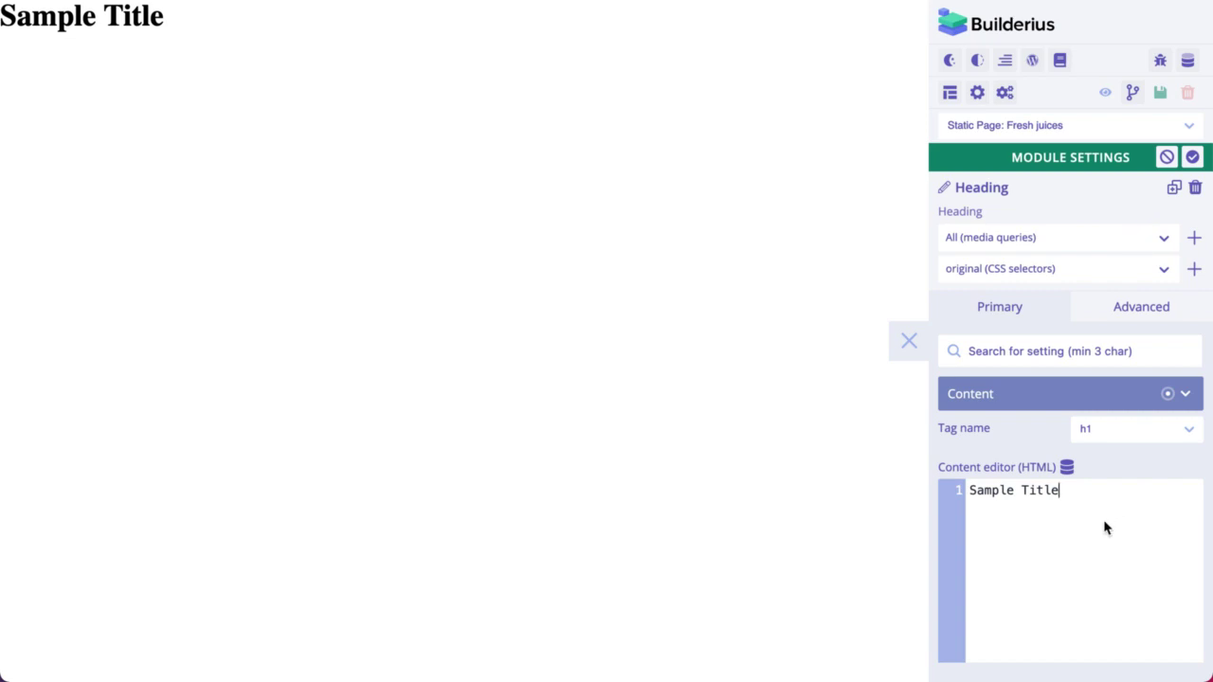
text(long text)
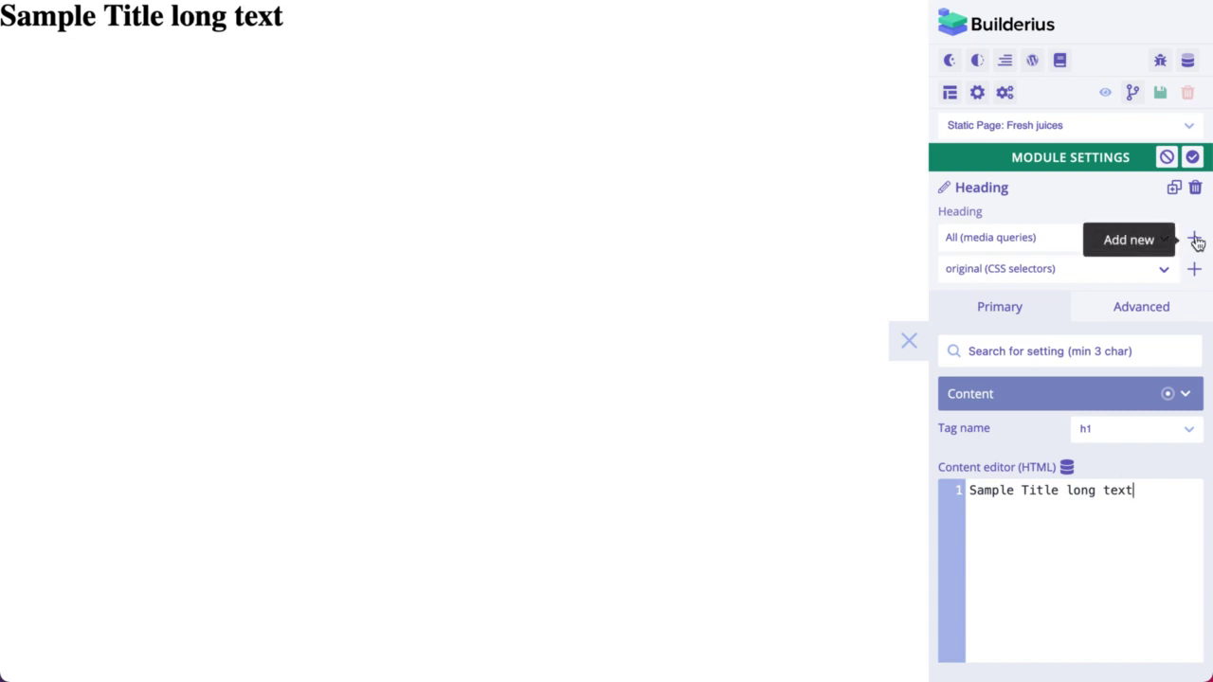
click(1166, 158)
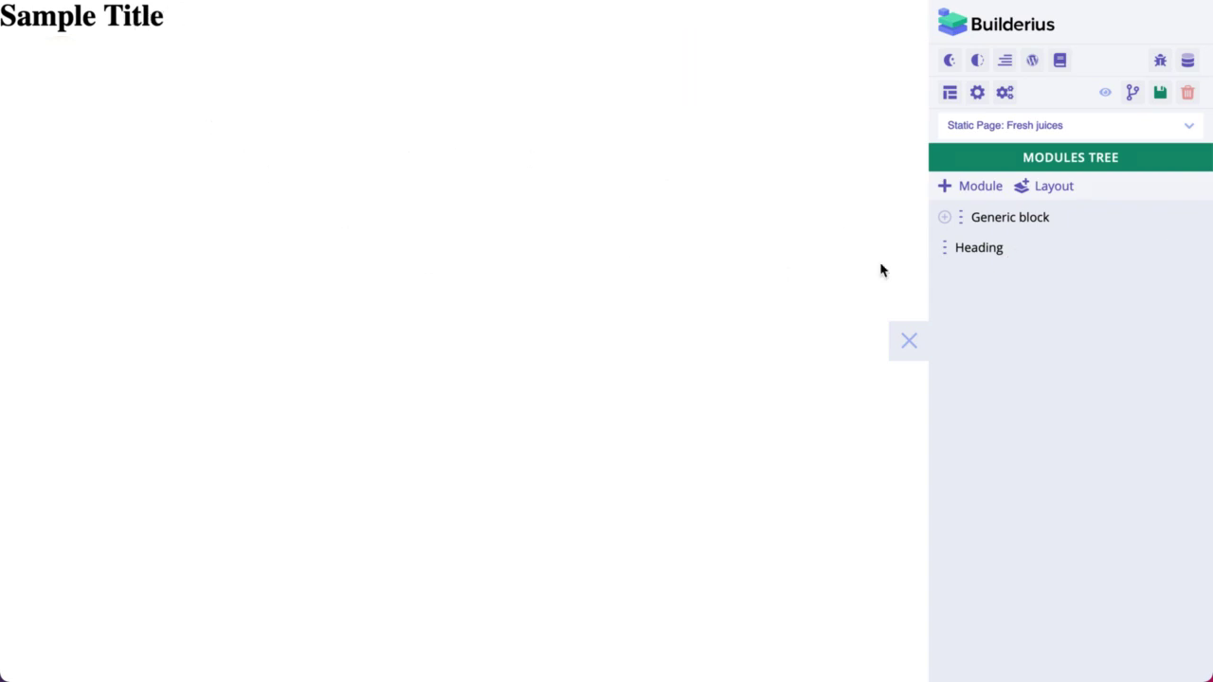
- Set the Heading module's content to "Sample Title long text" and apply the changes
click(986, 248)
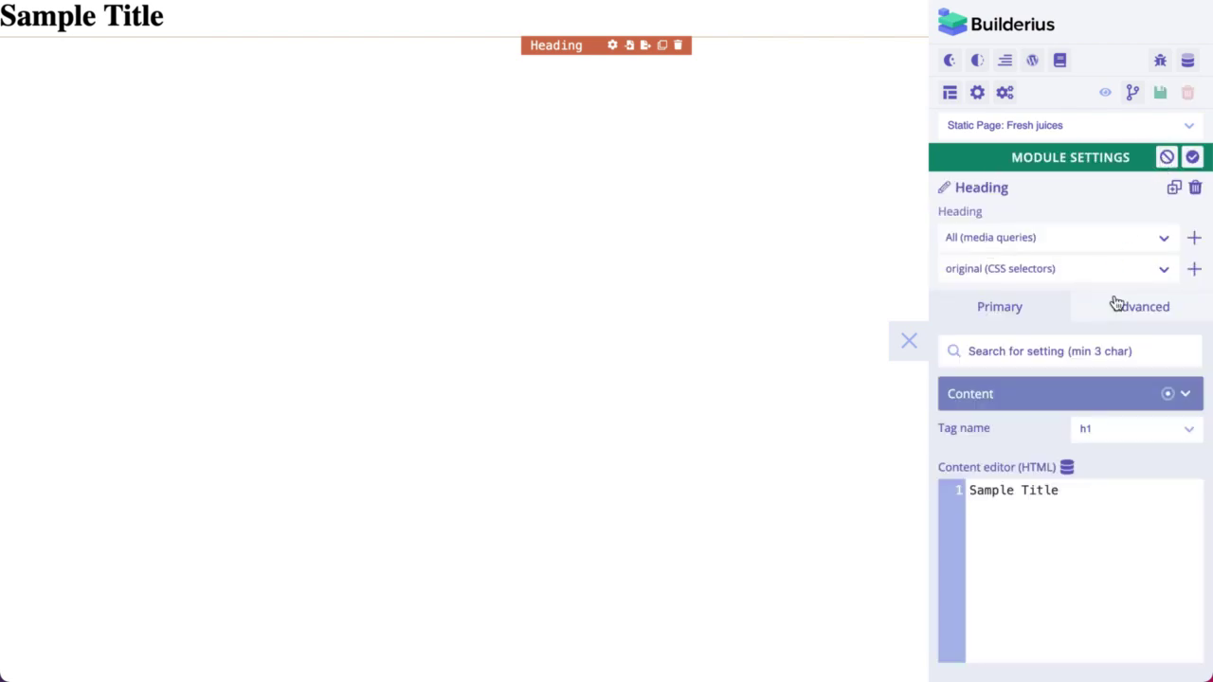
click(1097, 494)
text(long text)
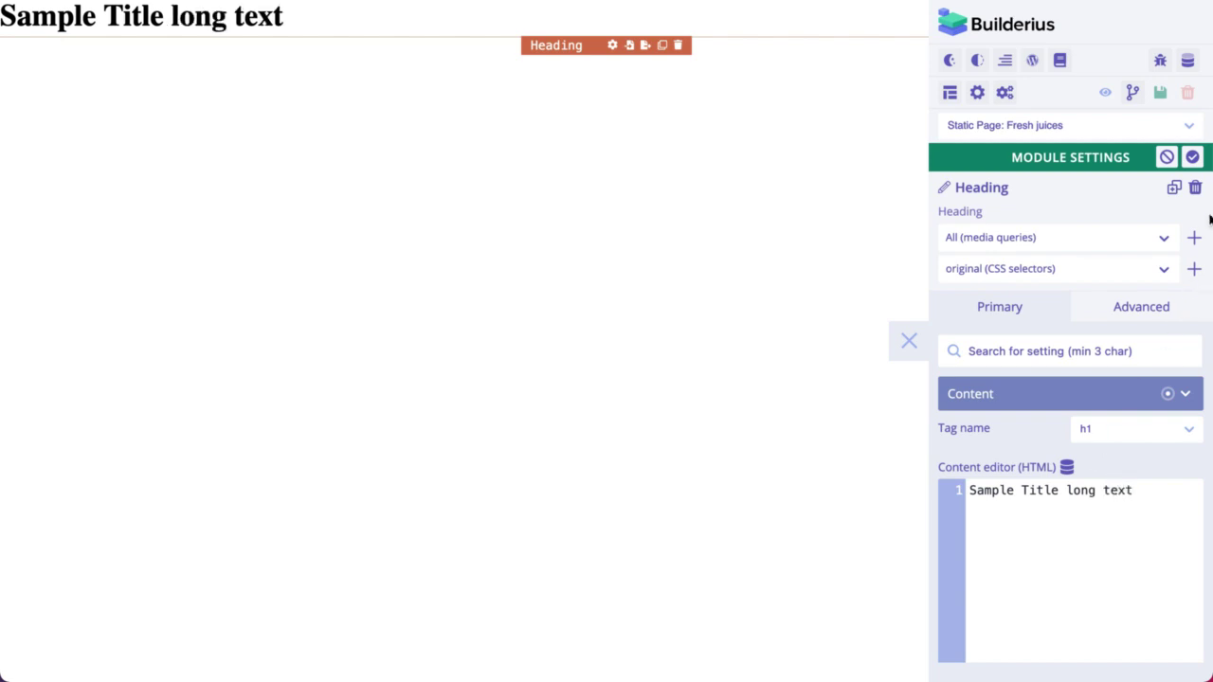
click(1192, 158)
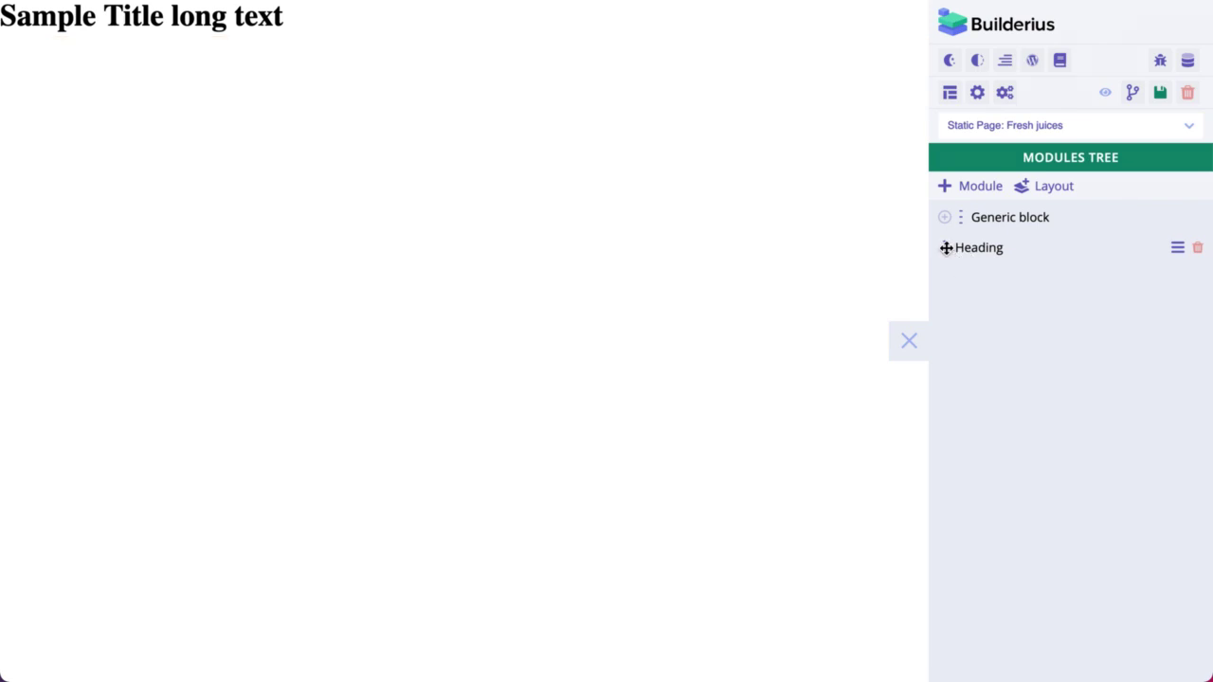
- Nest the Heading module inside the Generic block, and expand and collapse the block to check its contents
drag(946, 247, 953, 224)
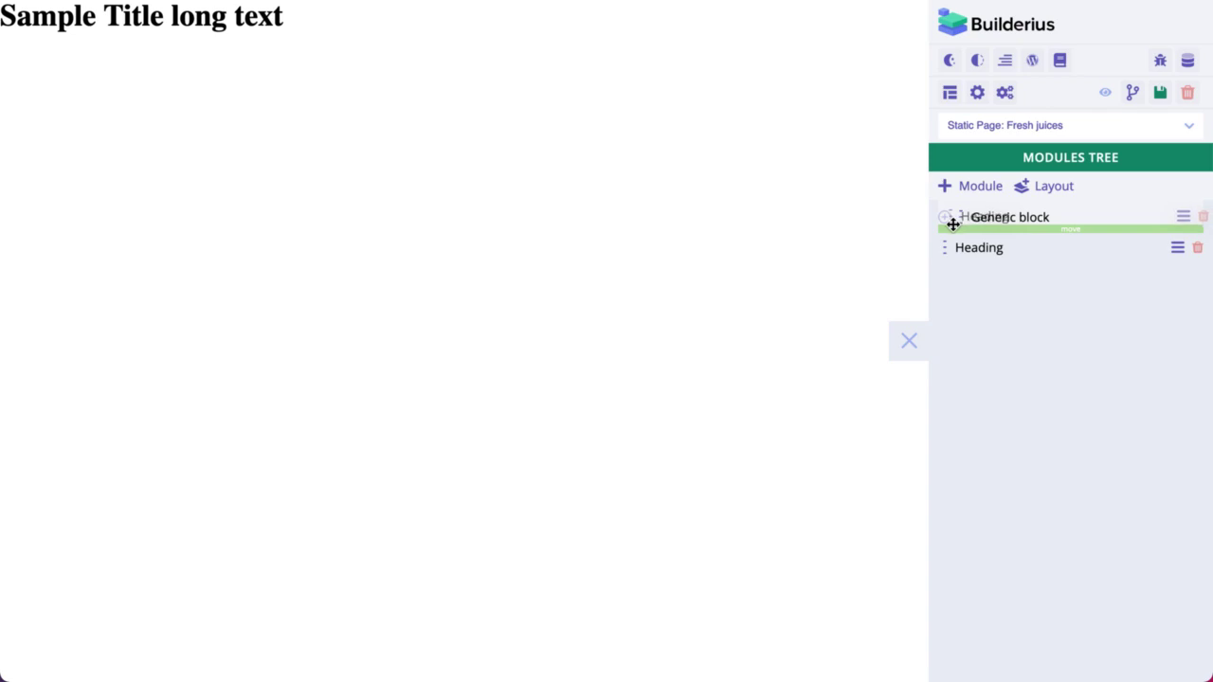
drag(953, 223, 955, 231)
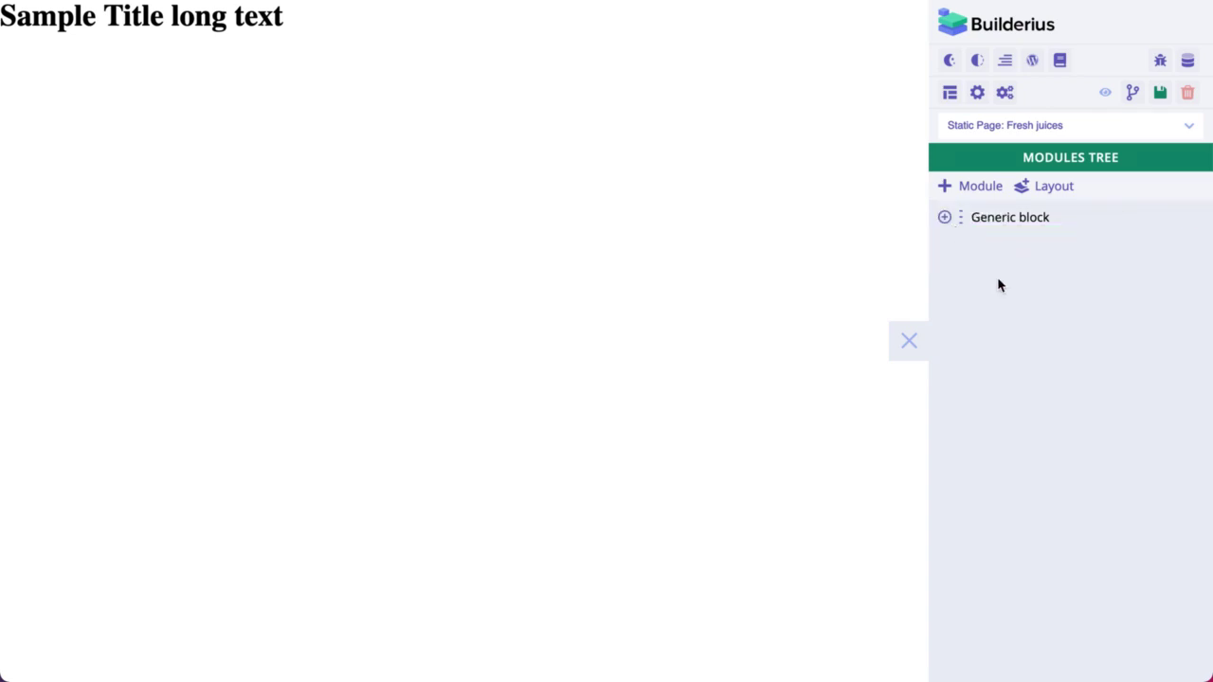
click(945, 219)
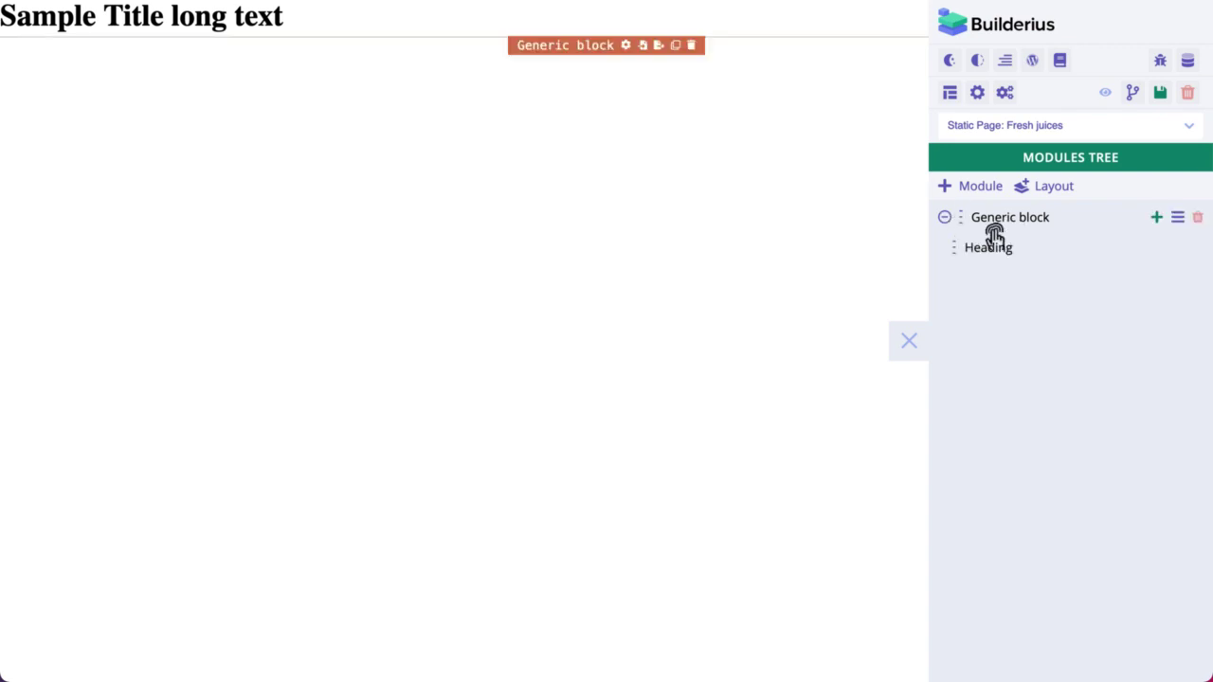
click(946, 220)
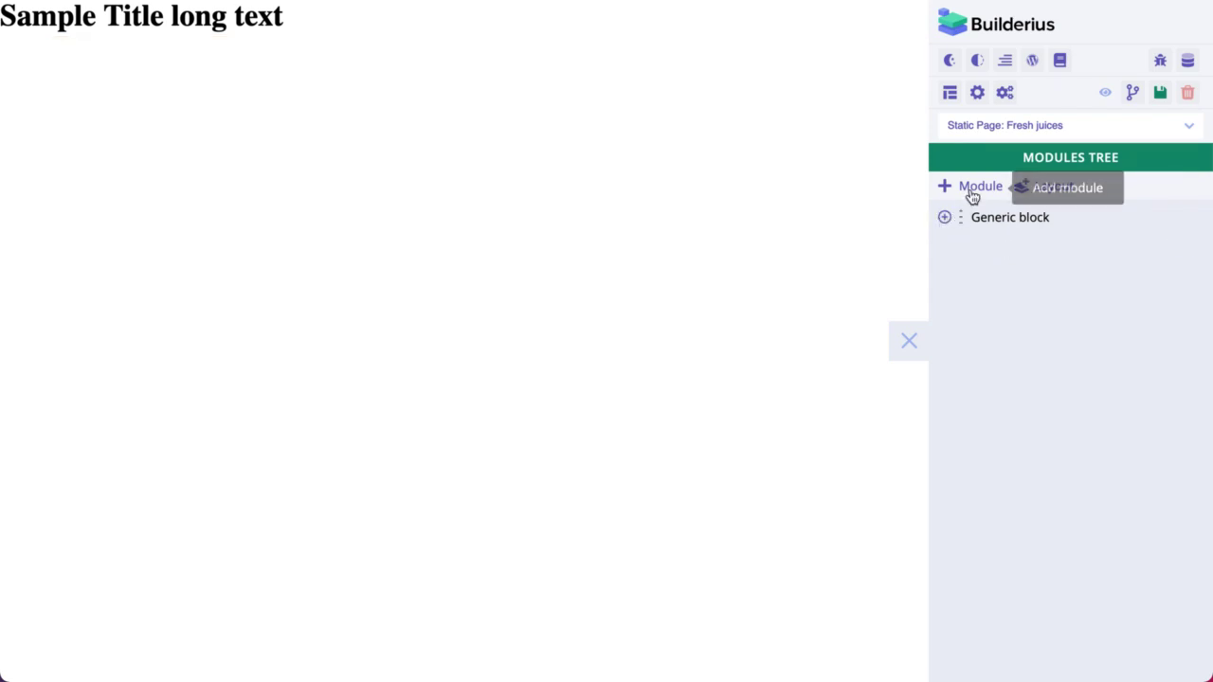
- Add a second Generic block at the root level of the modules tree
click(974, 191)
scroll(1006, 461, down, 5)
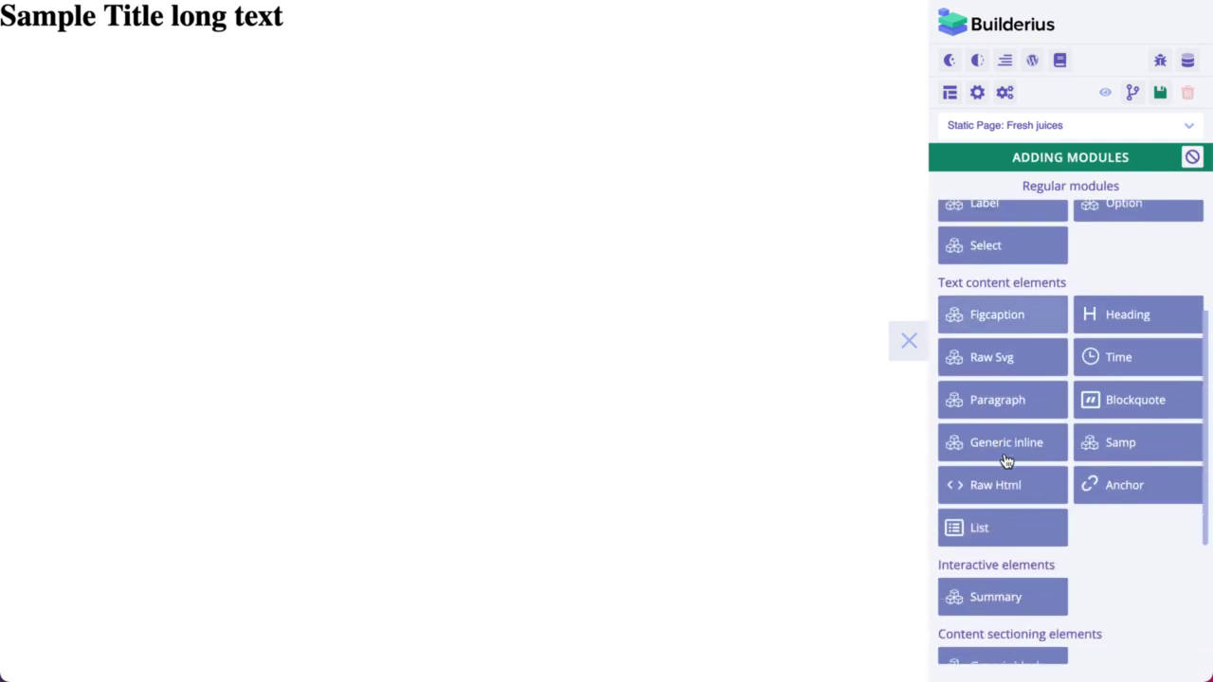
click(1008, 444)
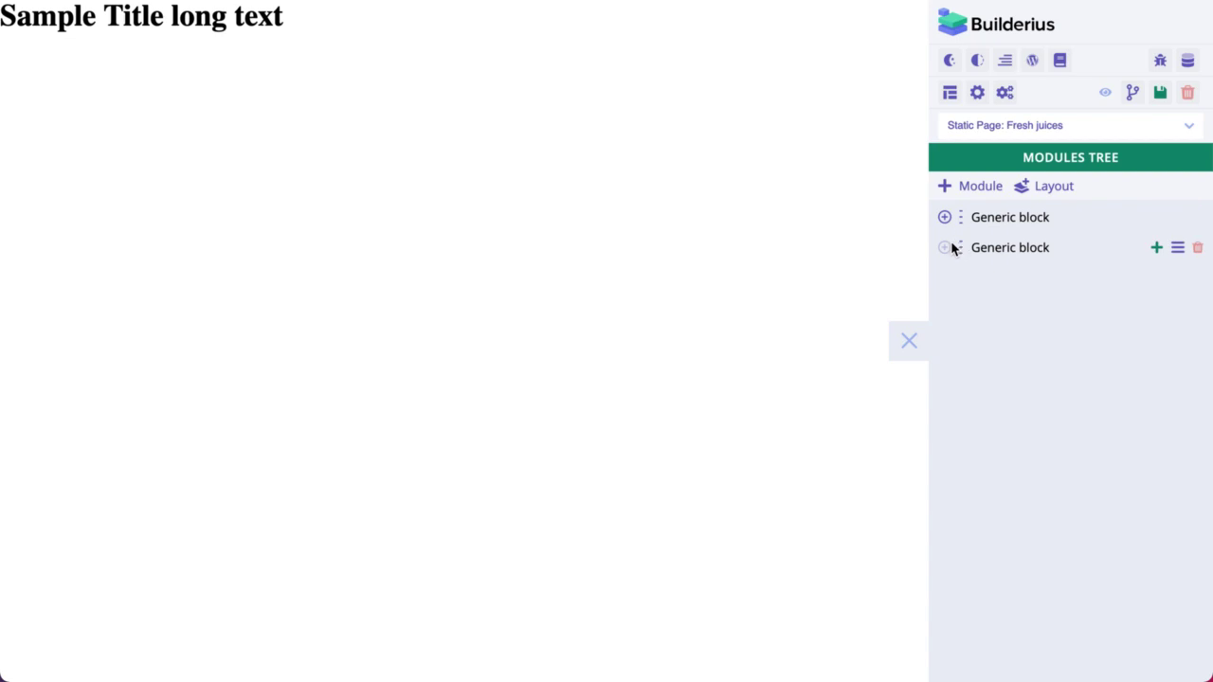
- Expand the first Generic block in the modules tree to show its nested Heading
click(991, 228)
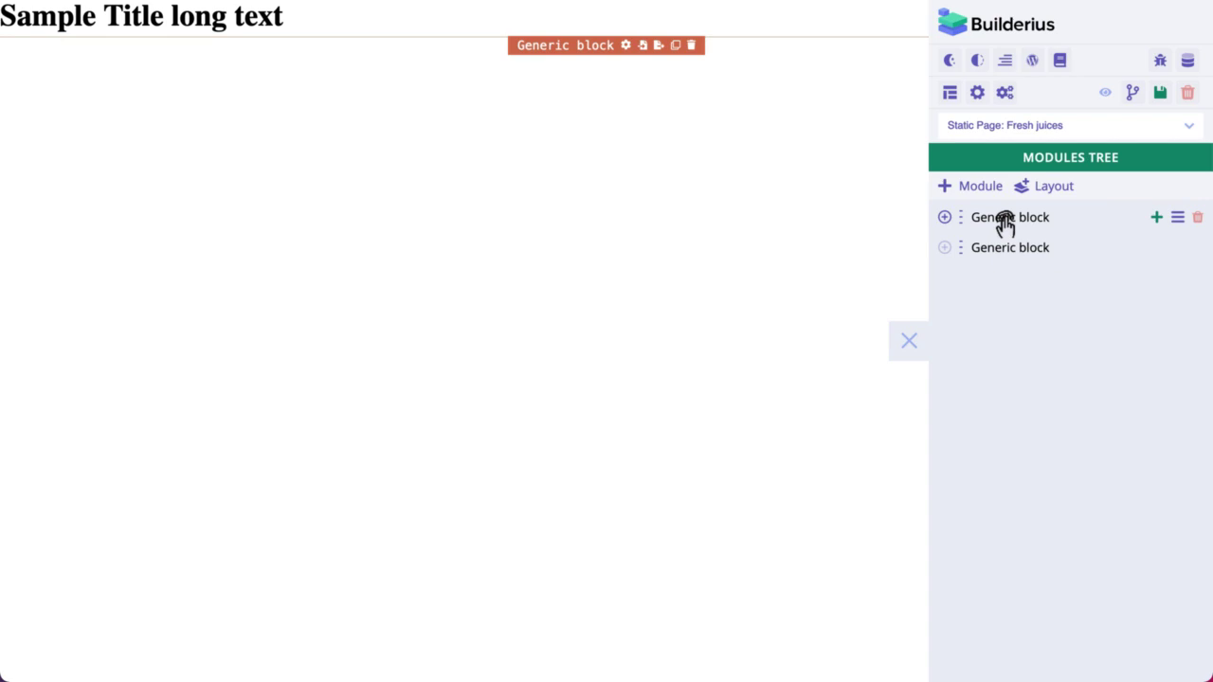
click(944, 217)
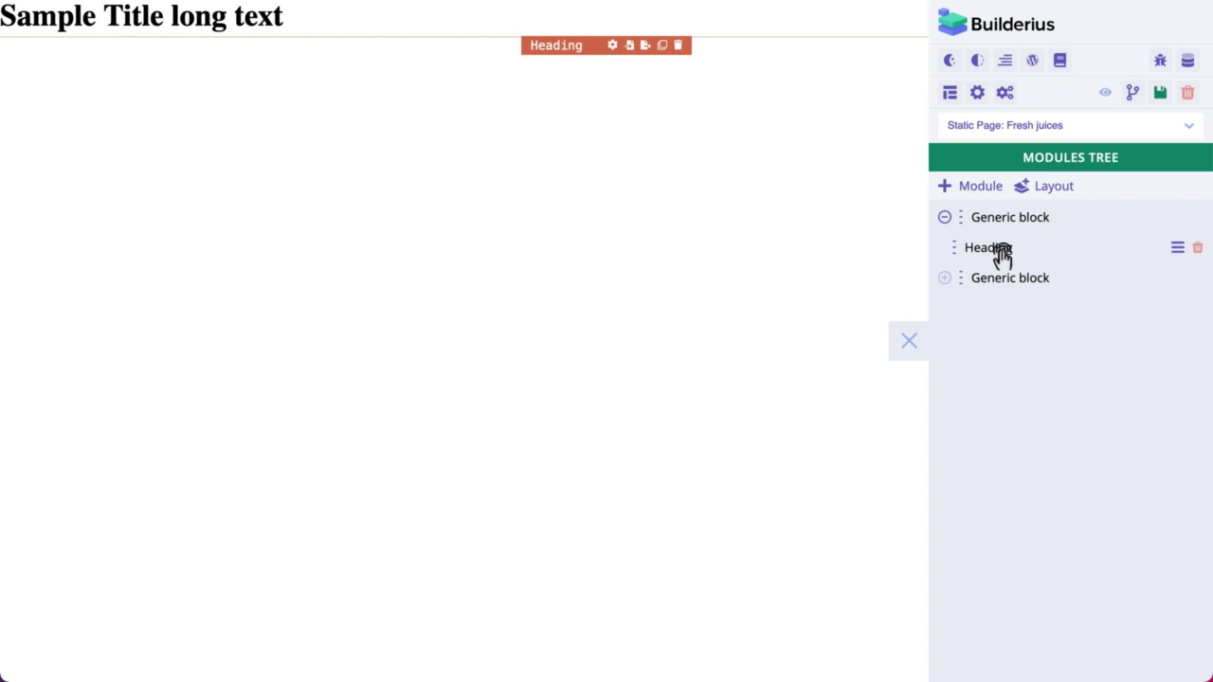
- Add a Form module at the root level of the modules tree and delete it again
click(970, 186)
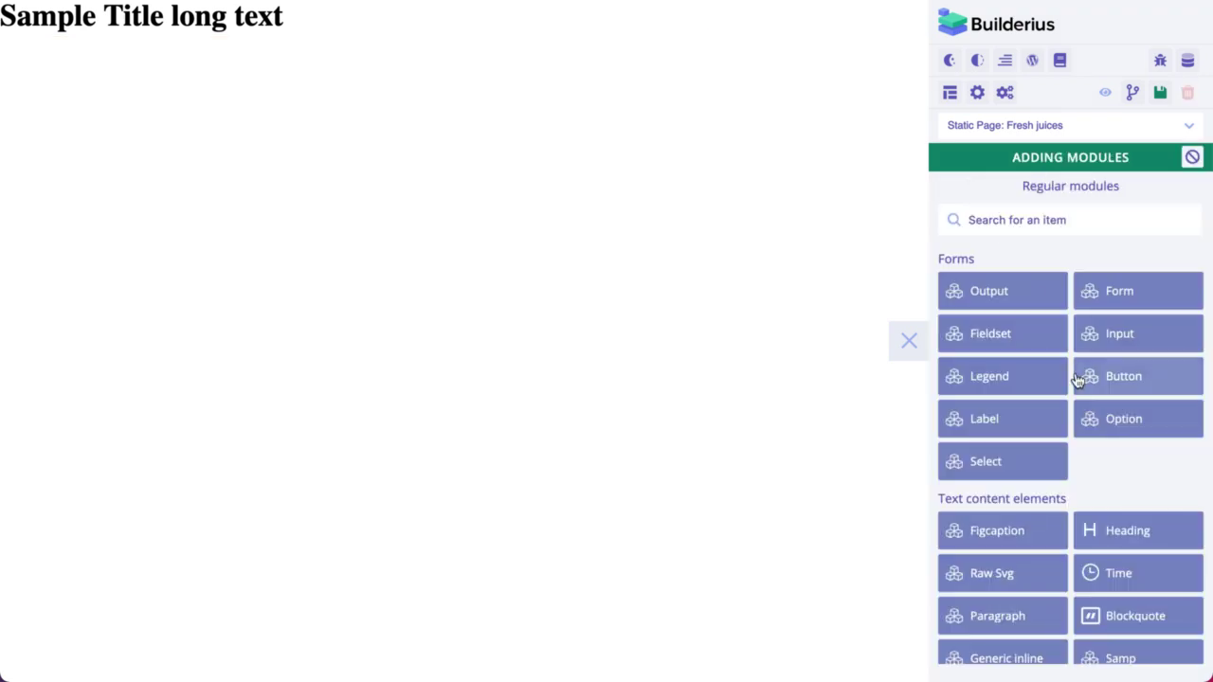
scroll(1078, 418, down, 1)
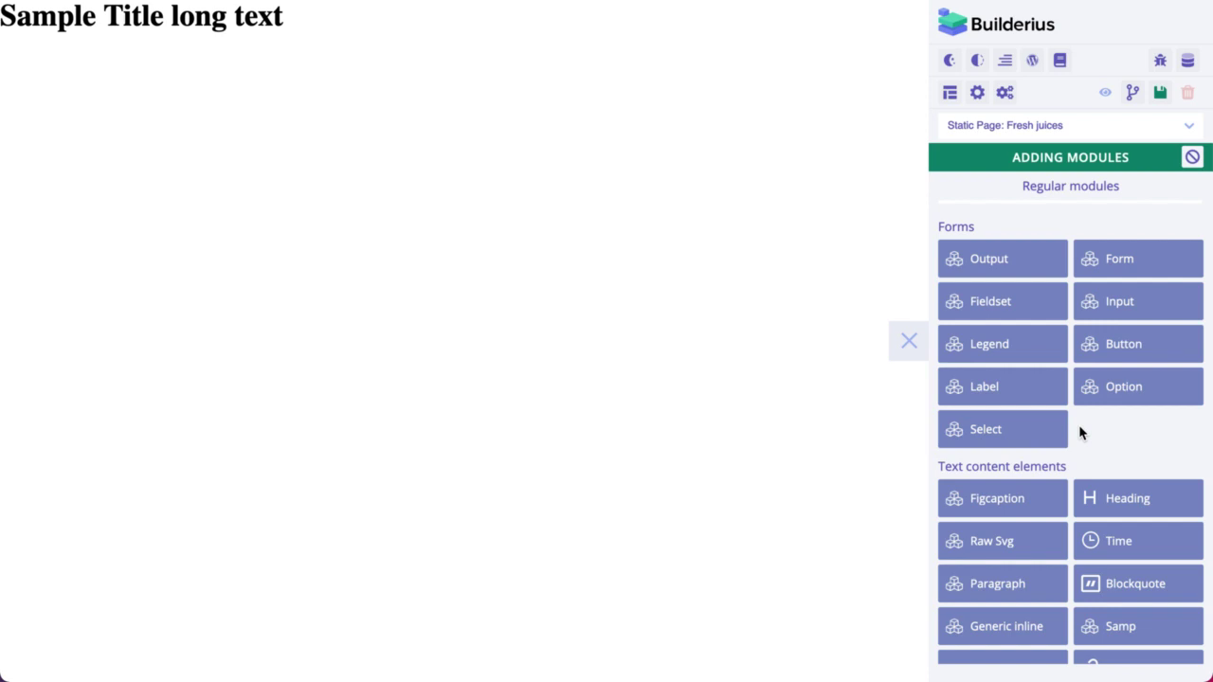
click(1124, 272)
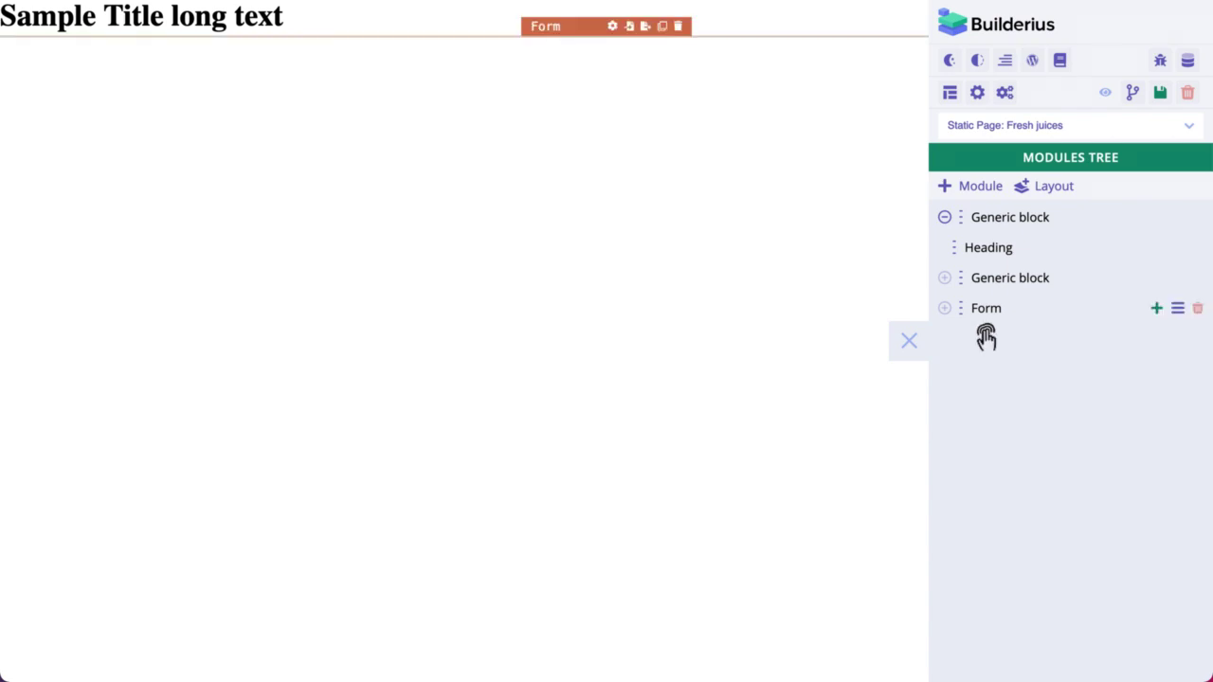
click(1199, 313)
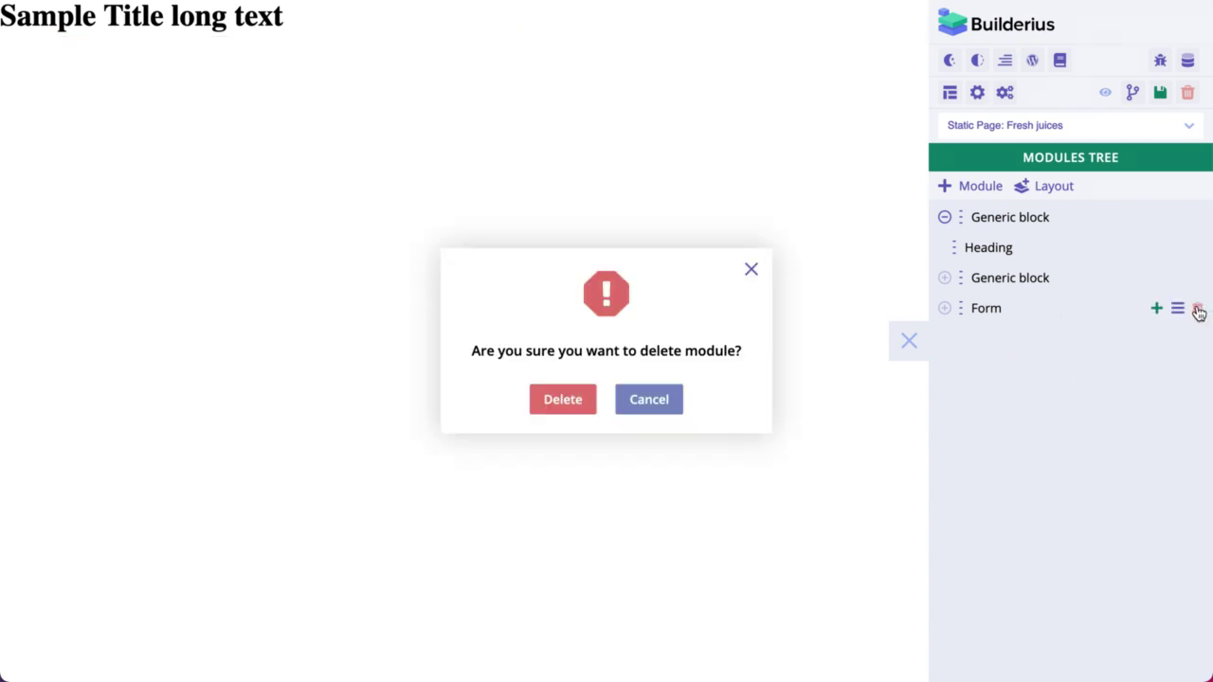
click(563, 399)
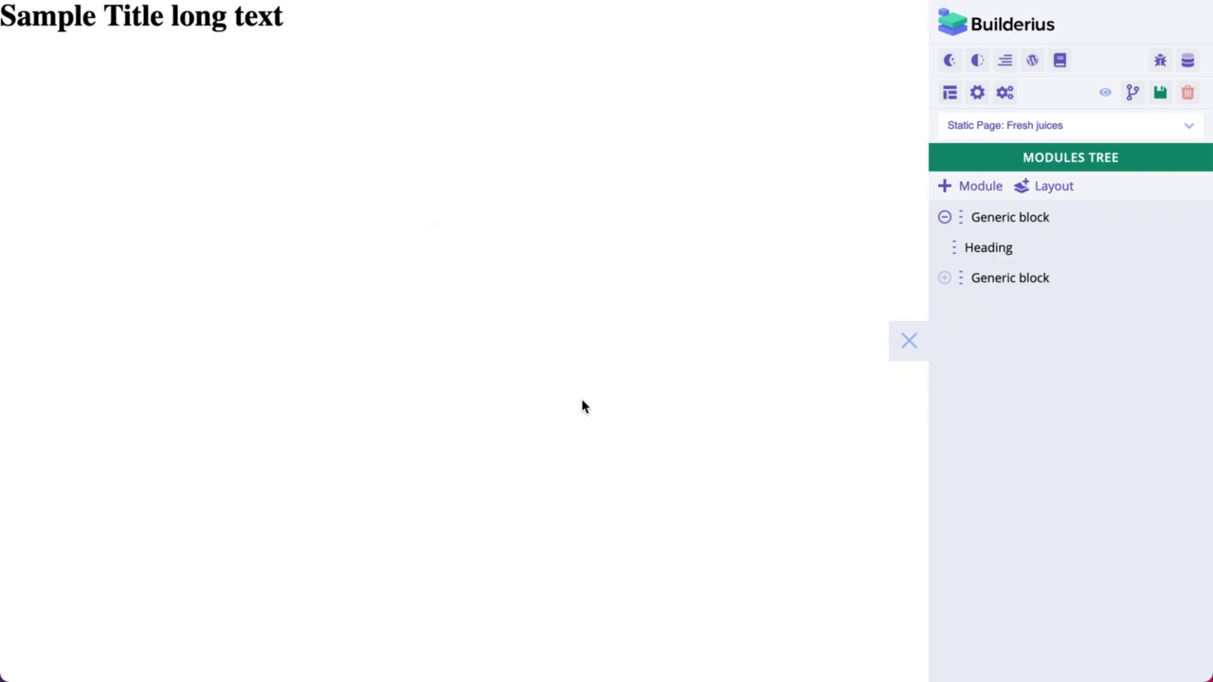
- Add a Paragraph module at the root level, below the second Generic block
click(959, 189)
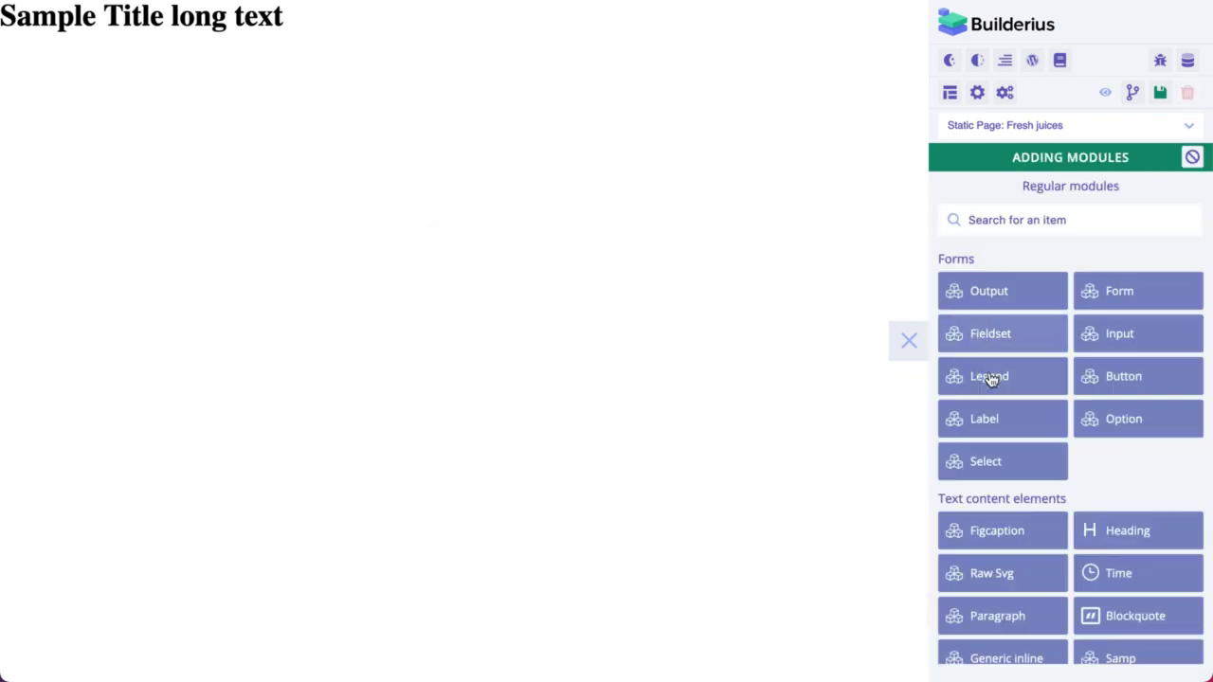
scroll(999, 441, down, 2)
click(1000, 516)
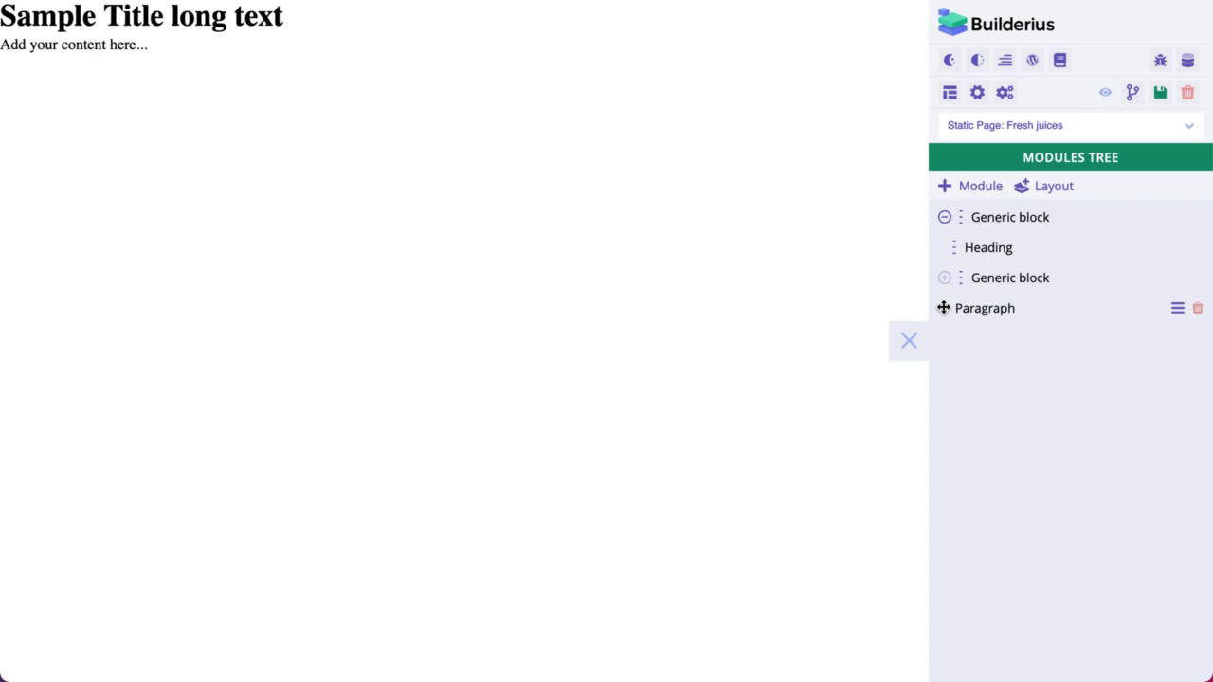
click(974, 309)
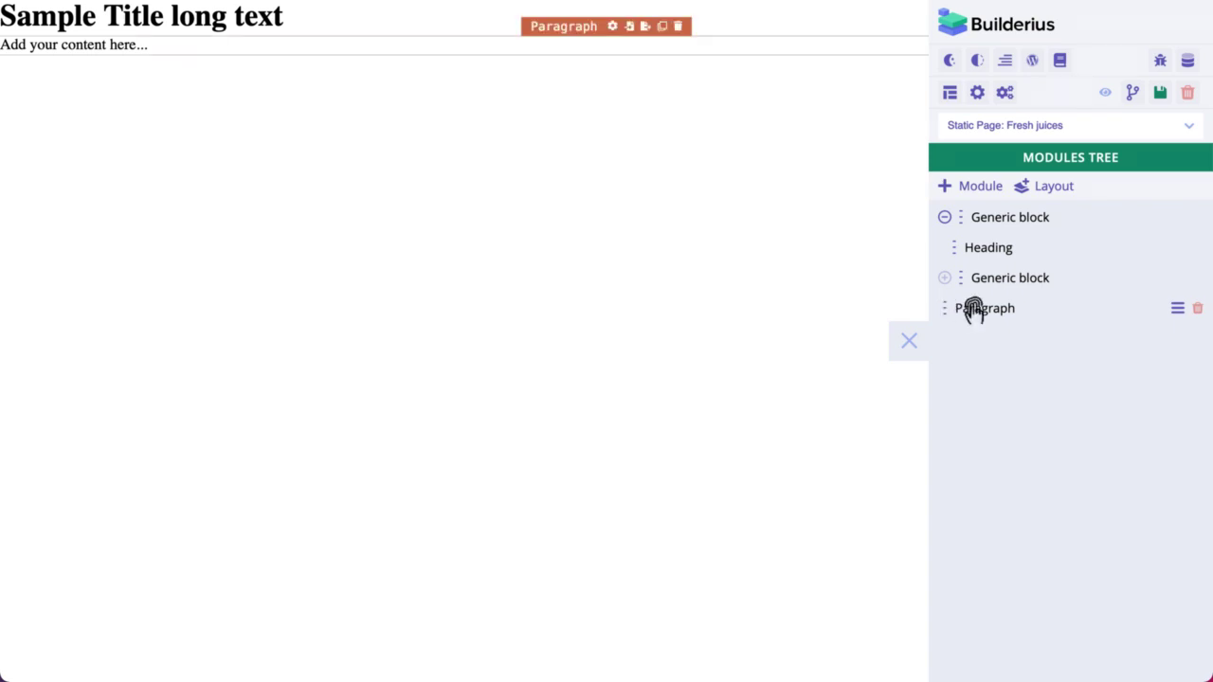
- Open the settings of the first Generic block and set its tag name to section
click(983, 219)
click(983, 219)
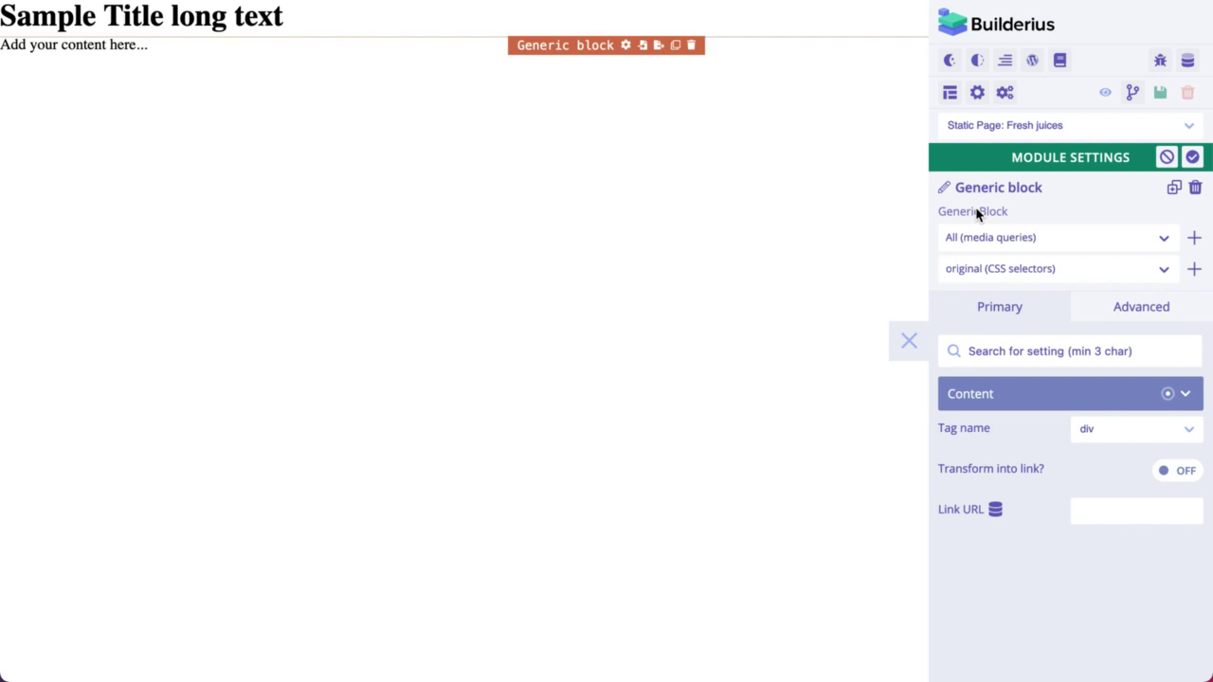
click(1097, 433)
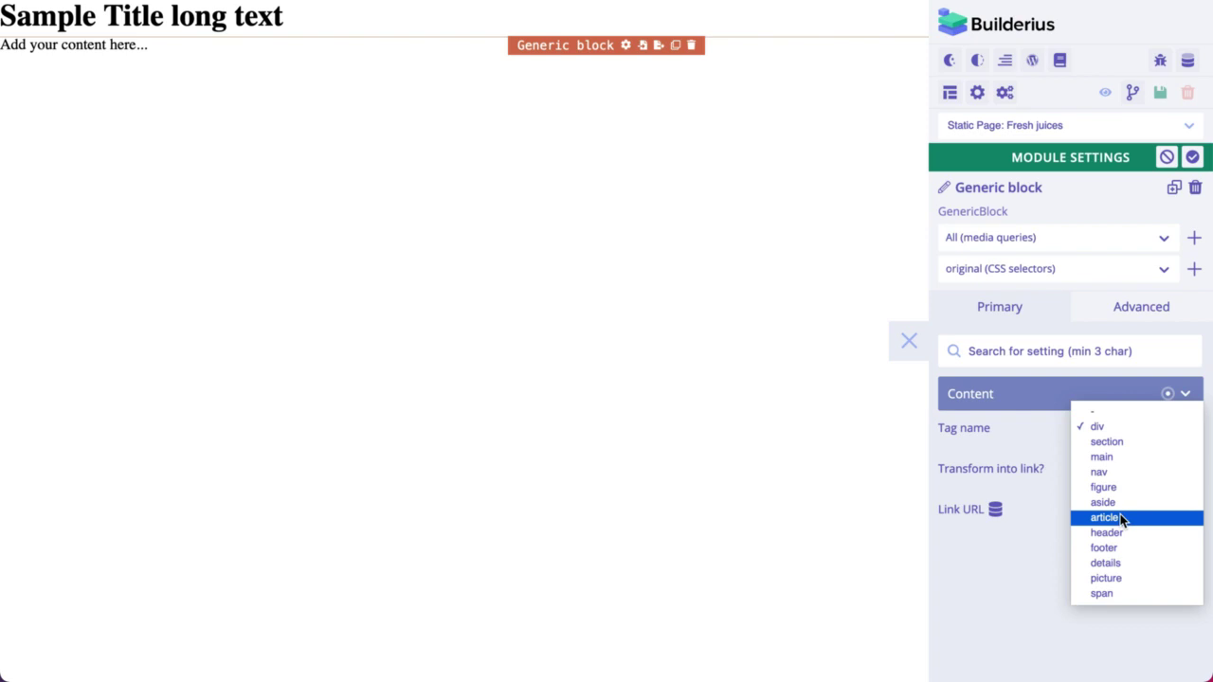
click(1117, 441)
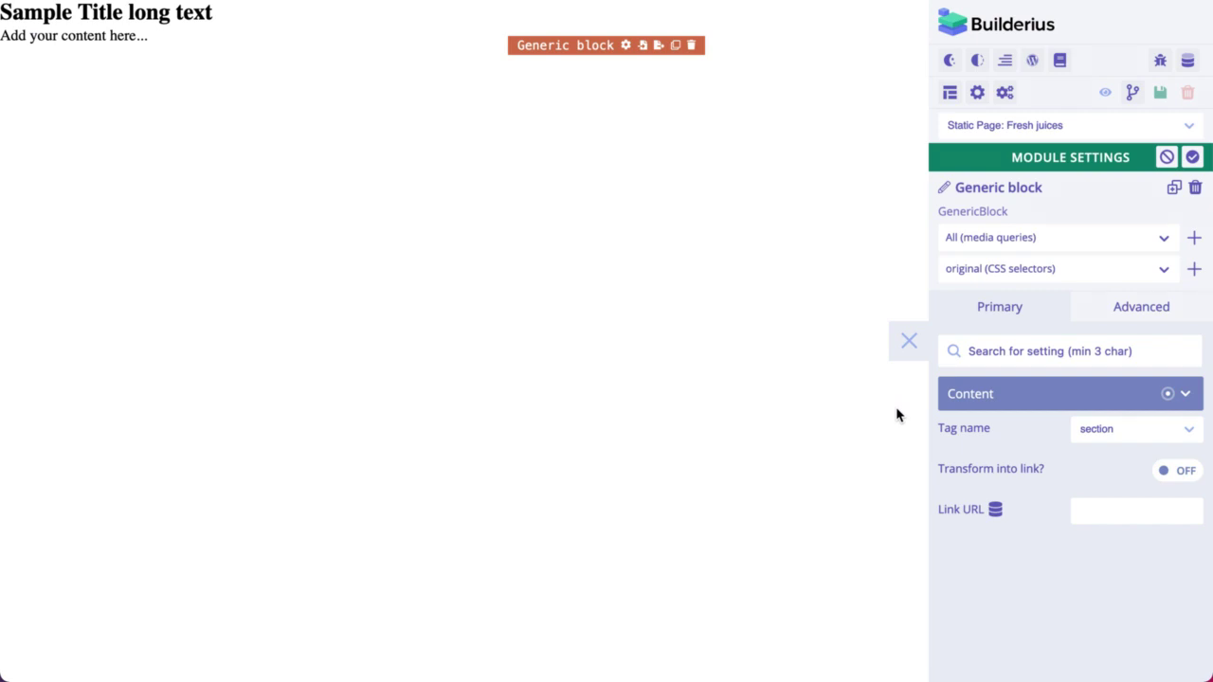
- Inspect the heading and its parent section element in the browser's developer tools
key(F12)
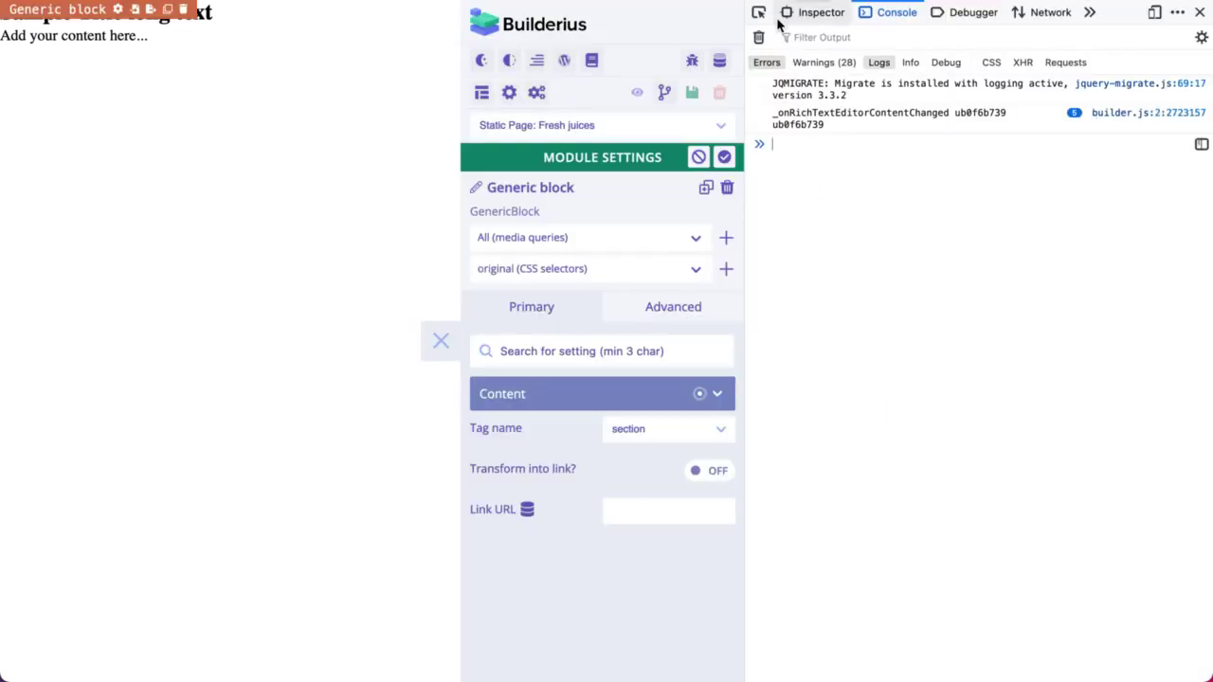
click(759, 12)
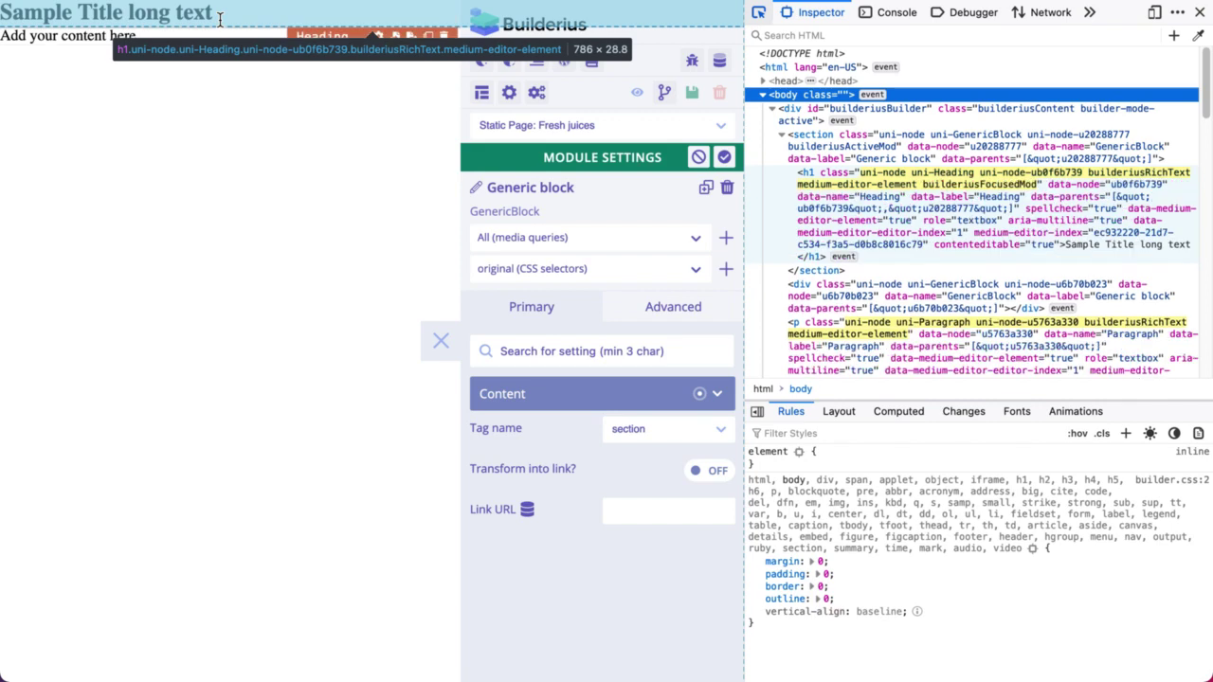
click(219, 19)
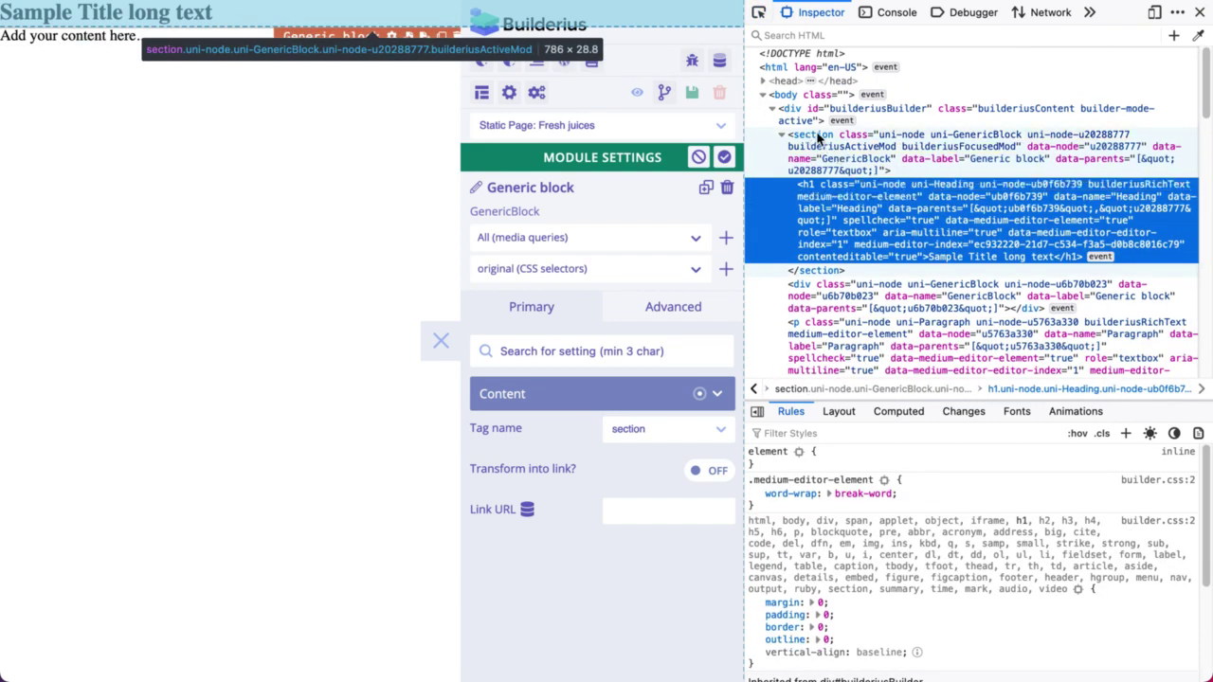
click(816, 141)
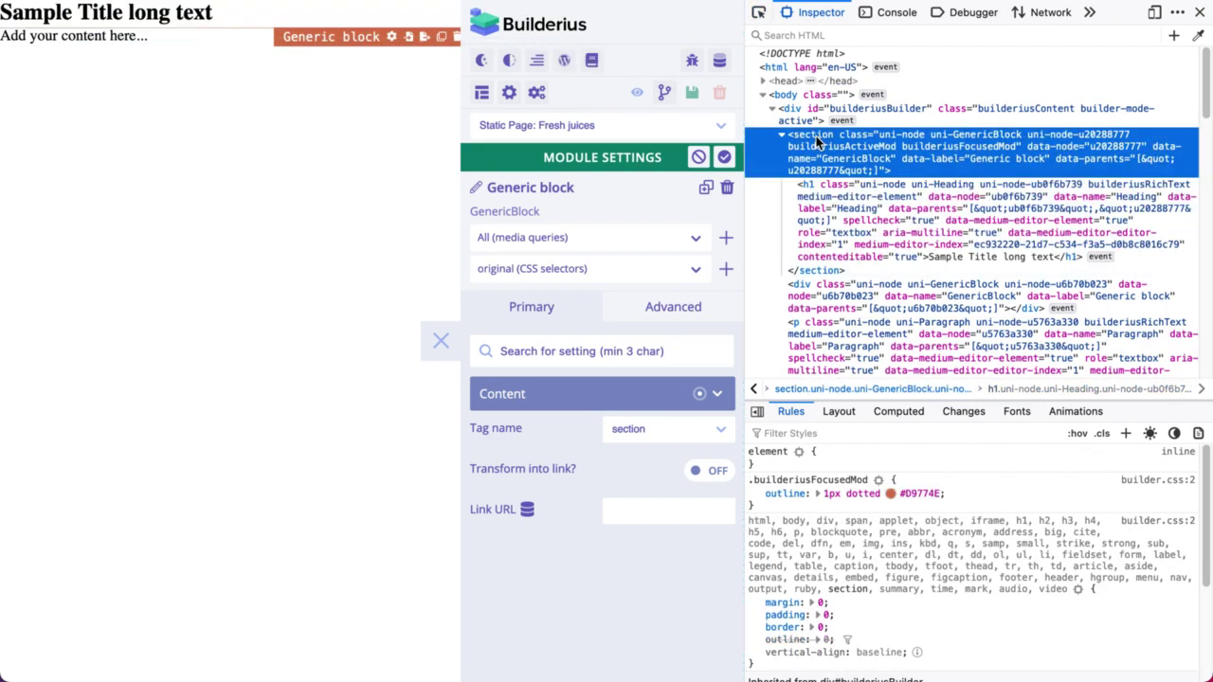
- Set the Generic block's tag name to article, check its element in the inspector, and apply the settings
click(646, 431)
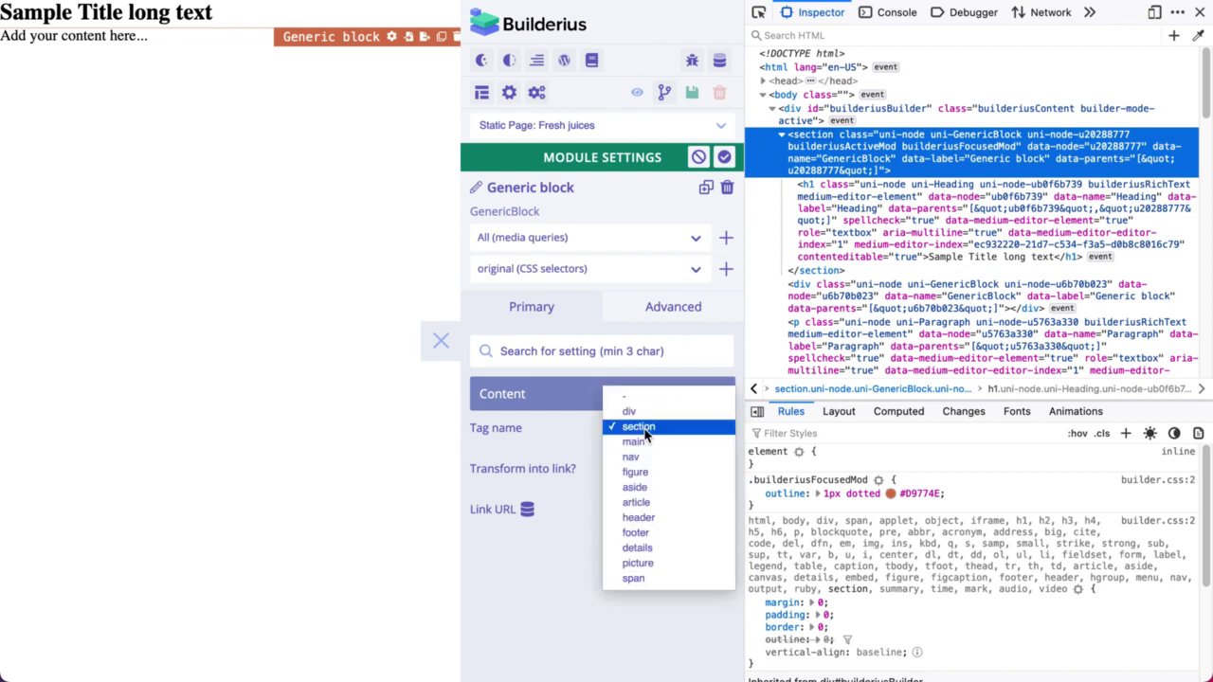
click(661, 505)
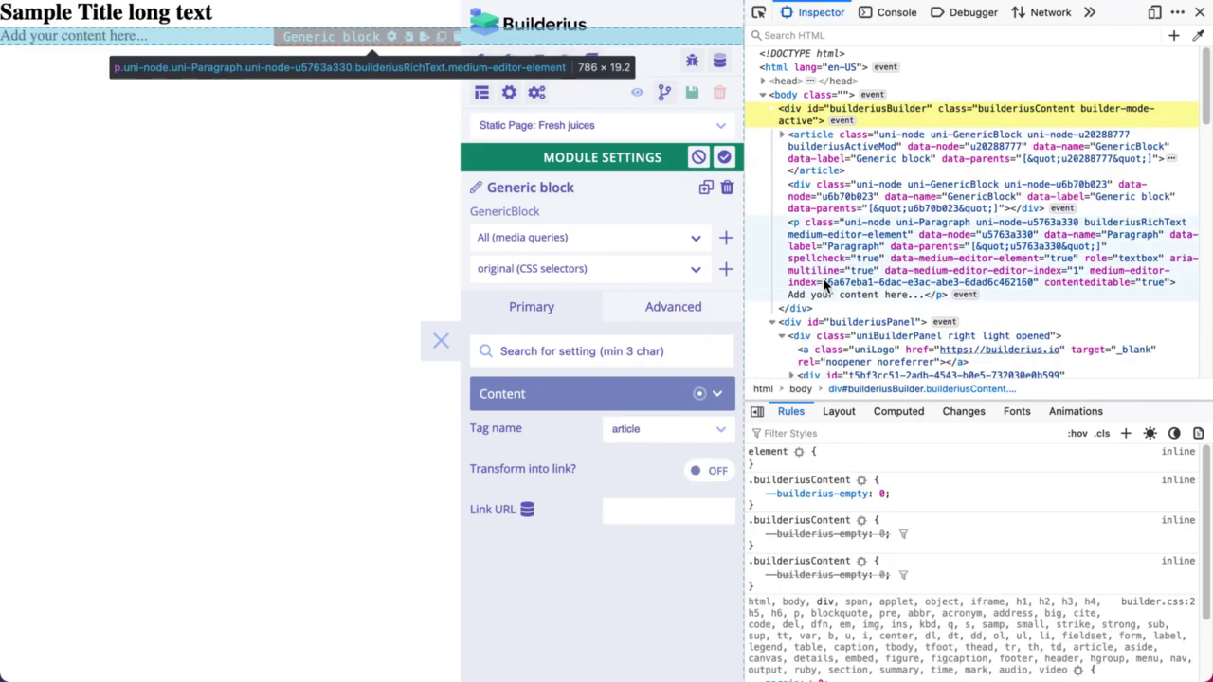
click(810, 139)
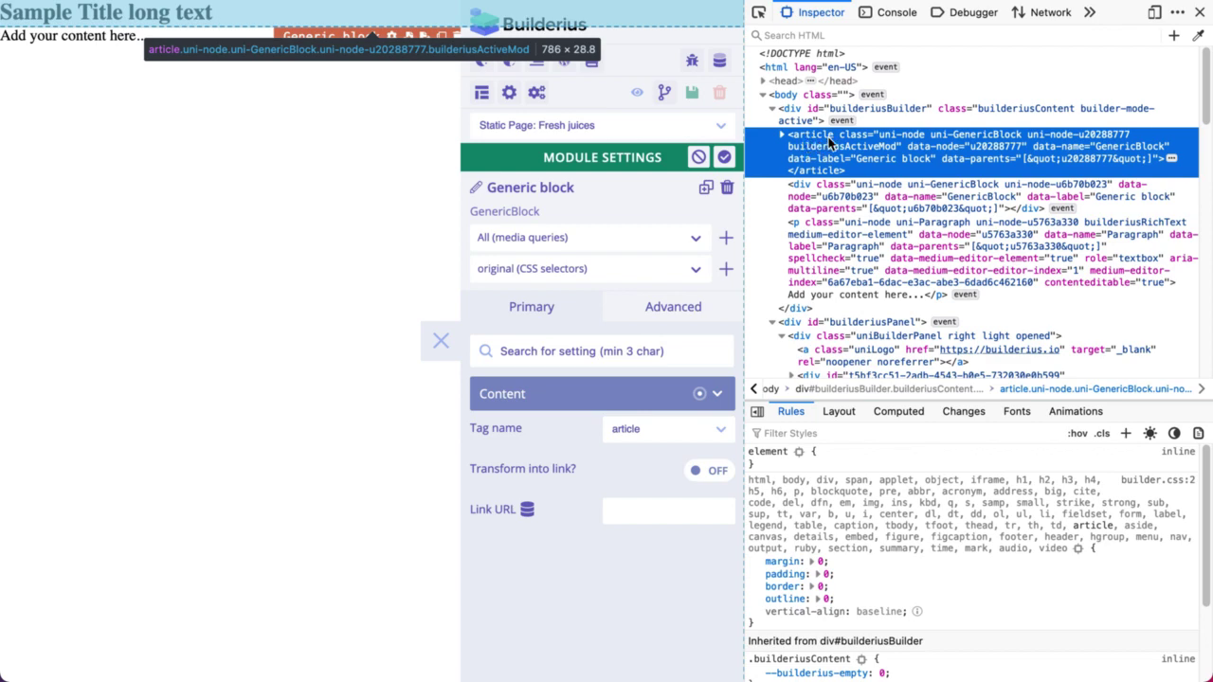
click(1198, 13)
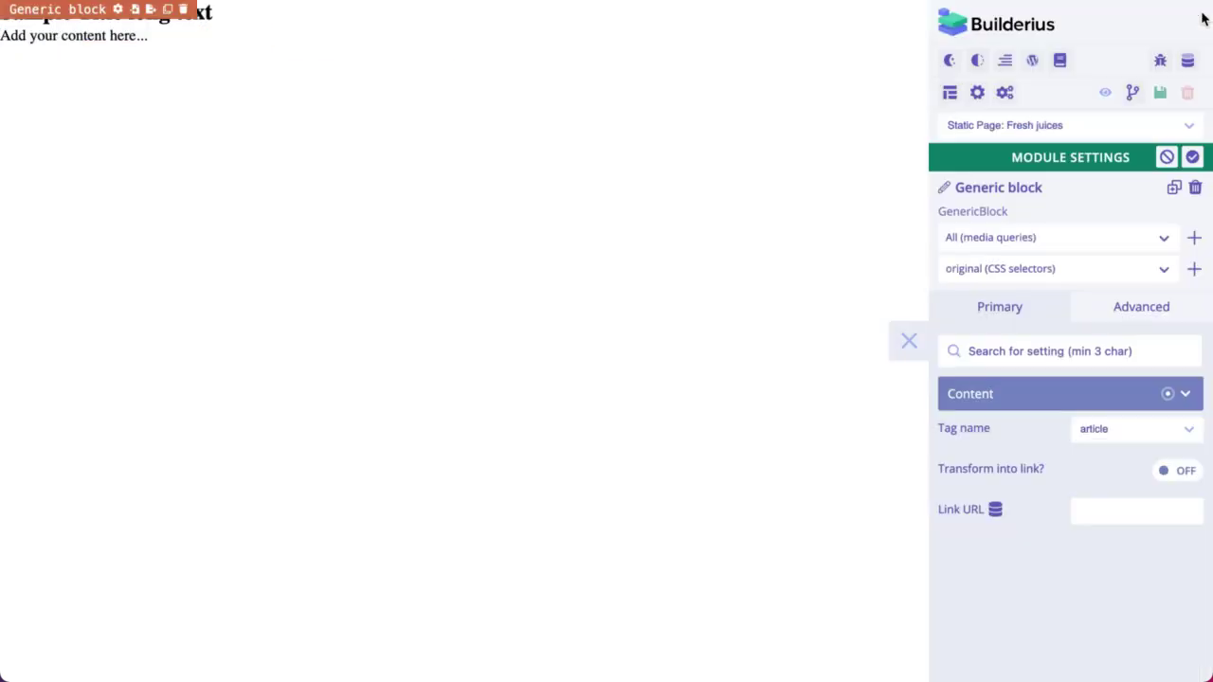
click(1193, 158)
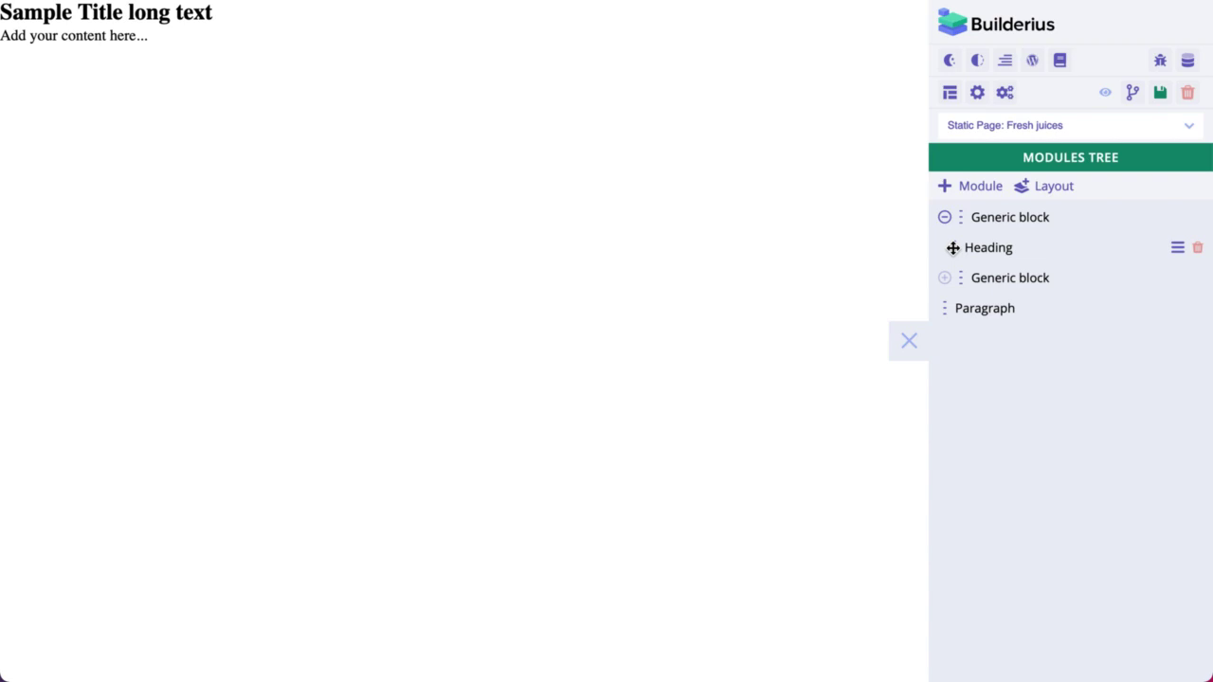
- Move the Heading module out of the first Generic block to the root level, after the Paragraph
drag(953, 248, 989, 228)
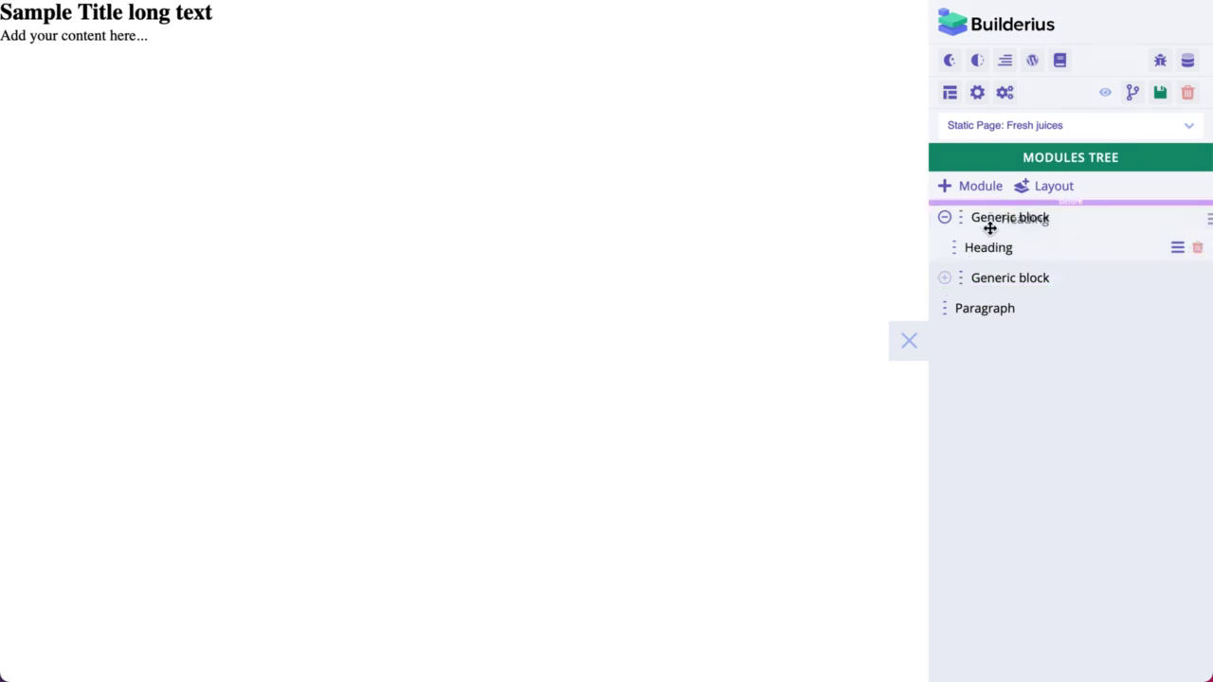
drag(989, 229, 997, 315)
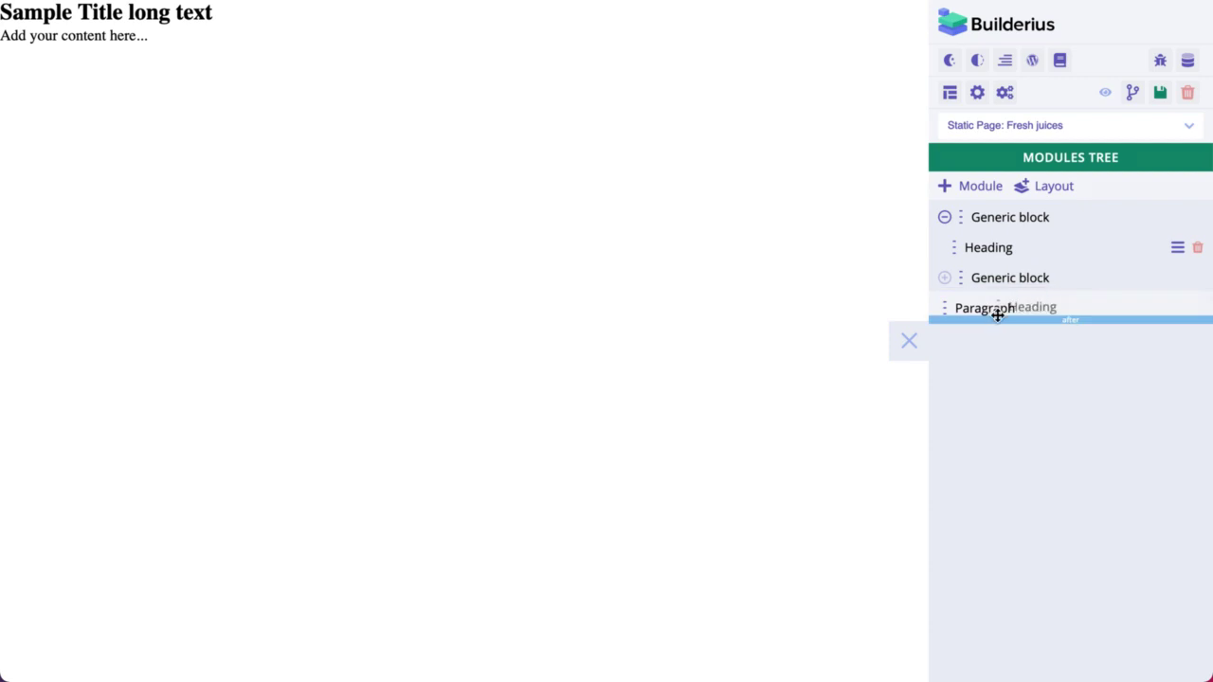
drag(997, 315, 998, 321)
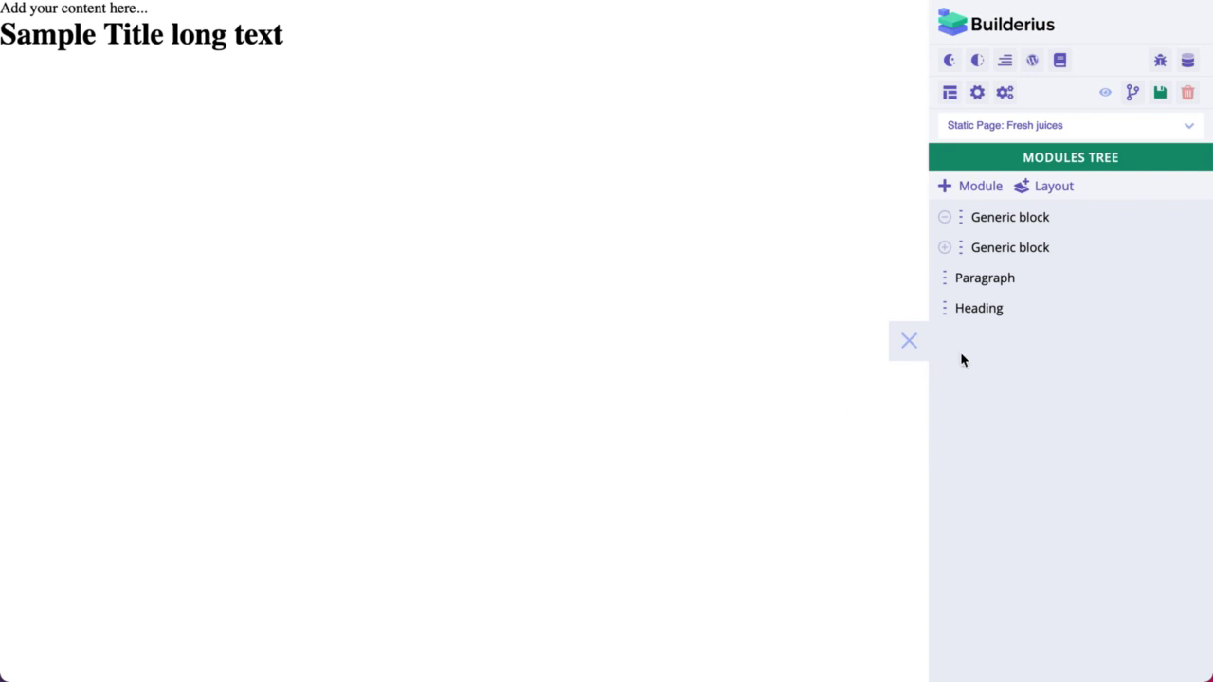
- Open the Heading module's settings from its options and directly from the tree, closing them each time without edits
mouse_move(993, 313)
click(1177, 308)
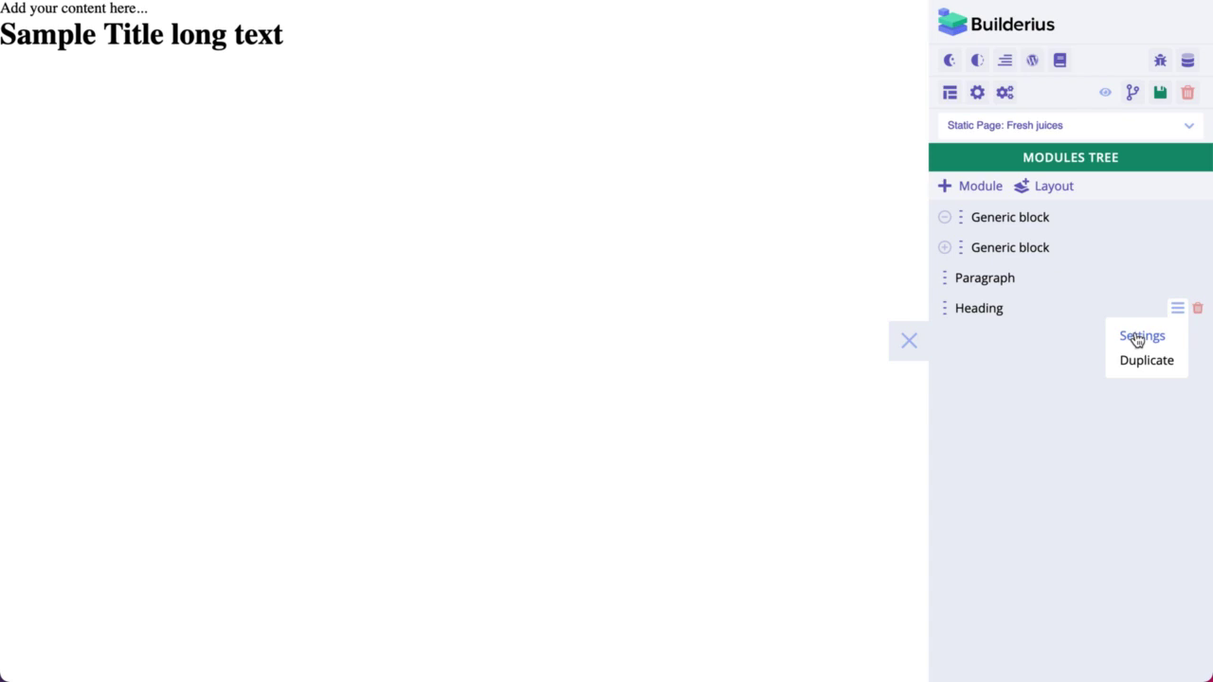
click(1139, 338)
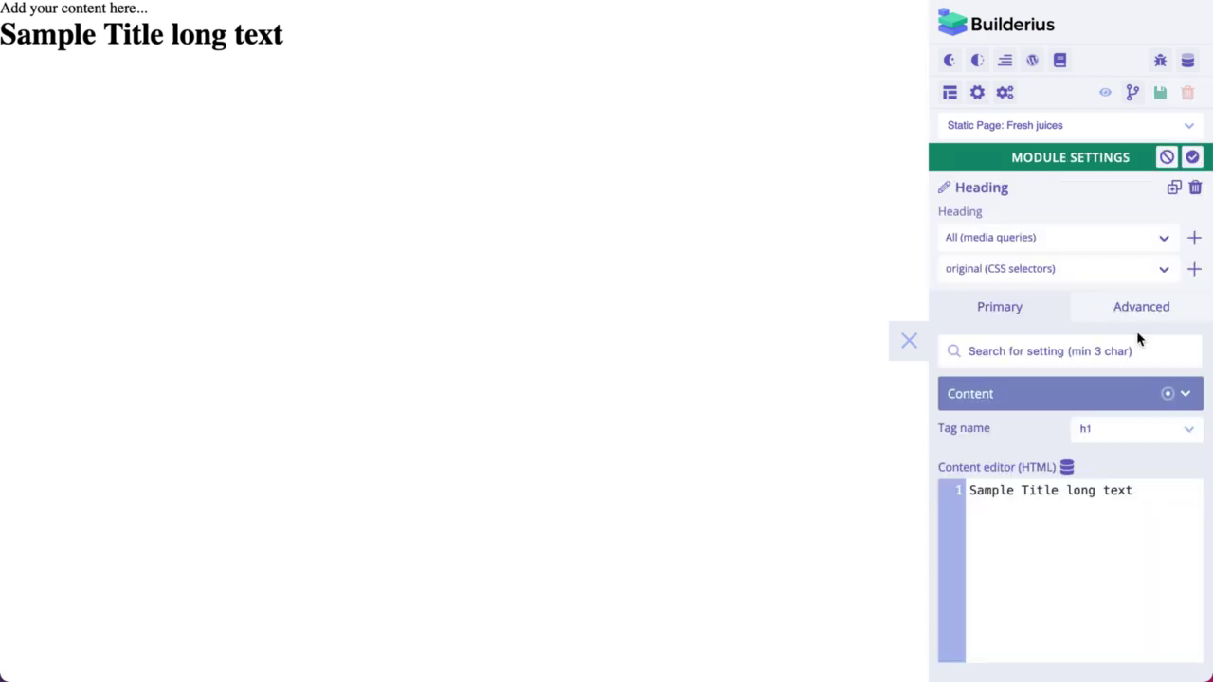
click(1193, 158)
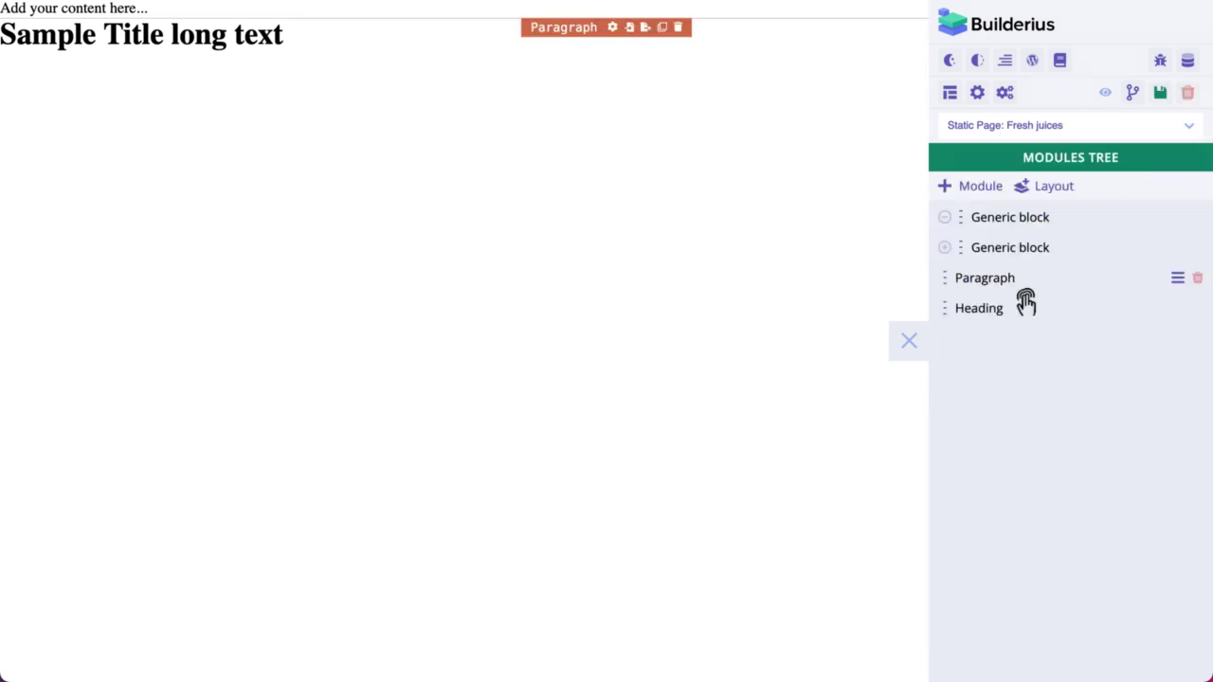
click(980, 315)
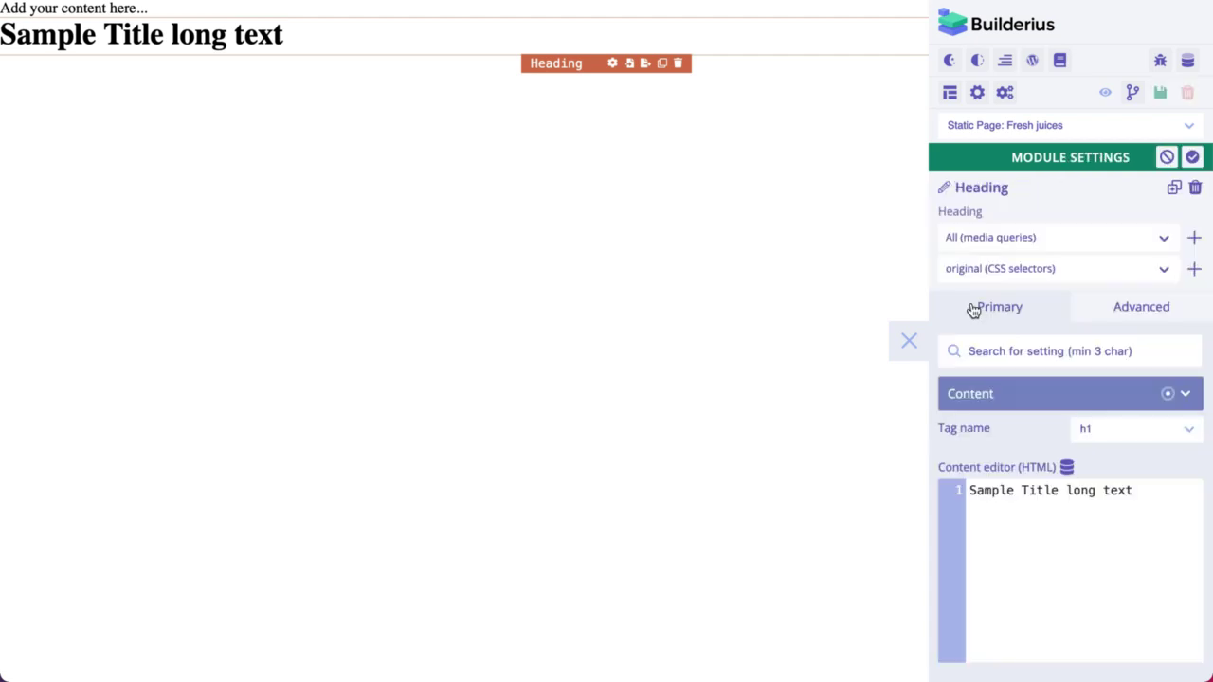
click(1193, 158)
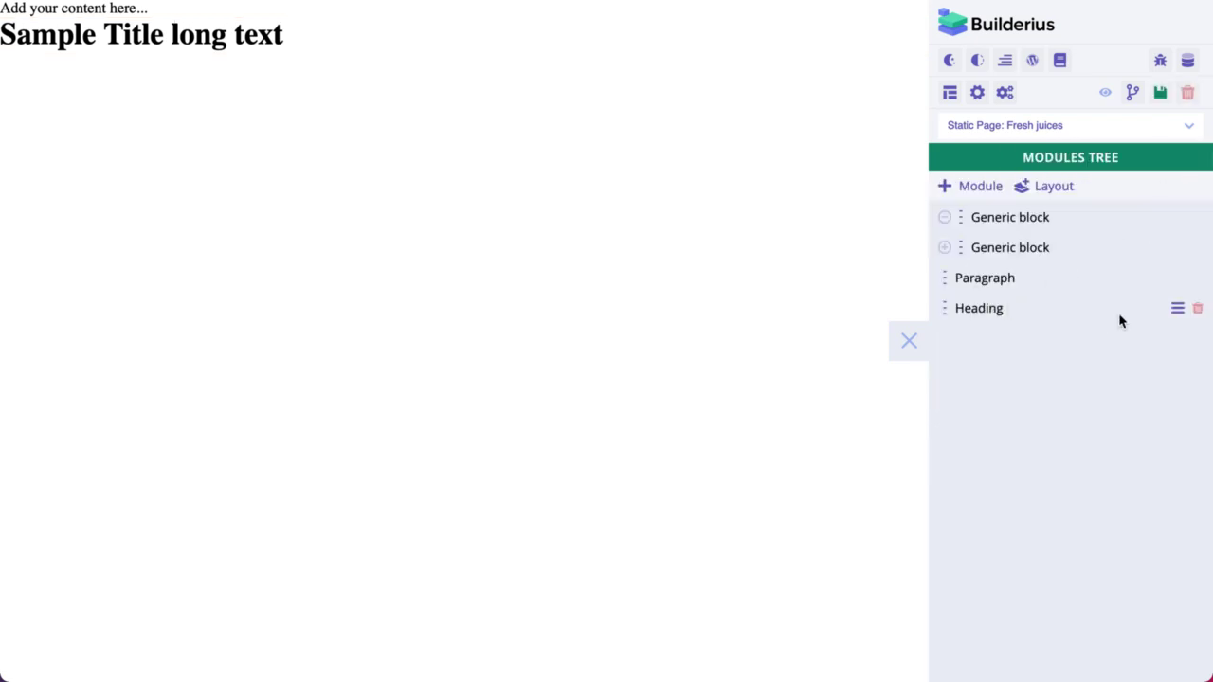
- Duplicate the Heading module twice
click(1177, 308)
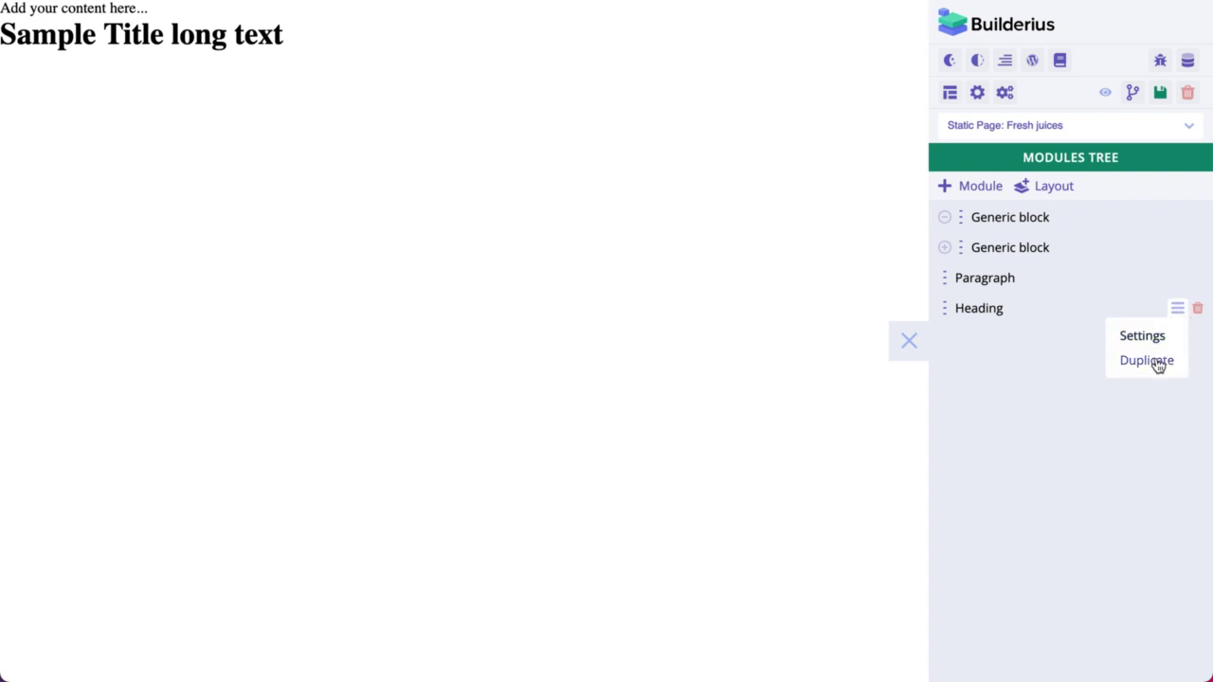
click(1146, 361)
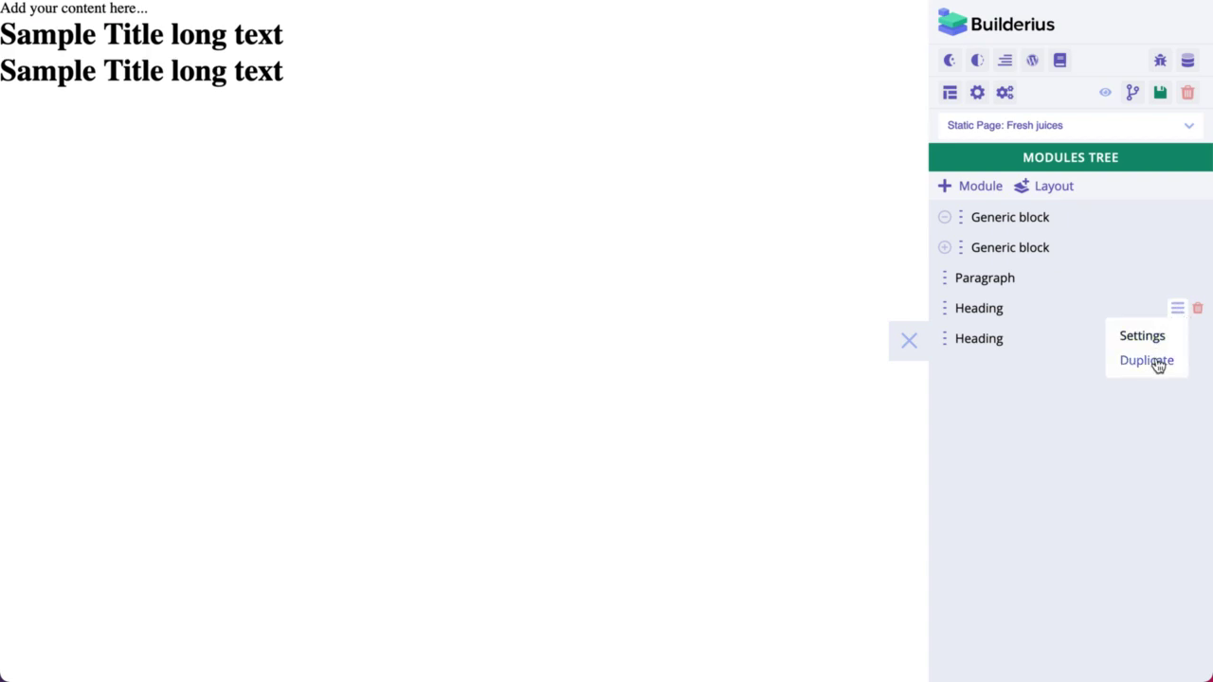
click(1147, 361)
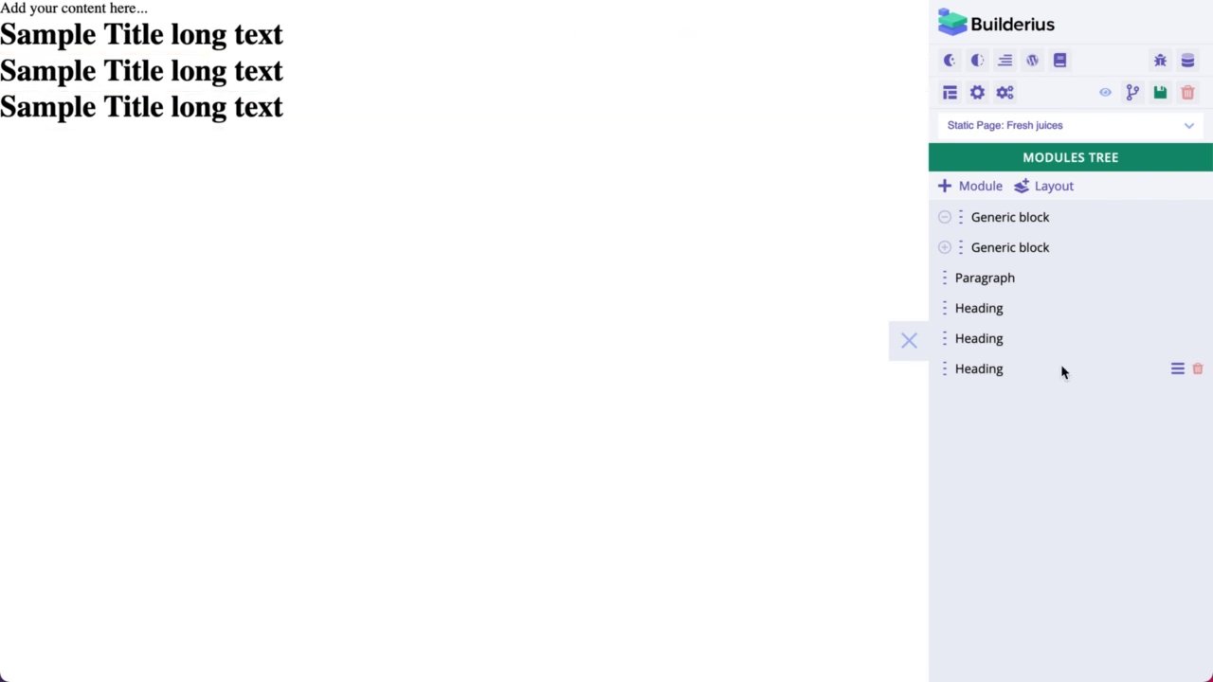
- Delete the two duplicate Heading modules, keeping a single Heading below the Paragraph
mouse_move(1176, 370)
click(1197, 370)
key(Return)
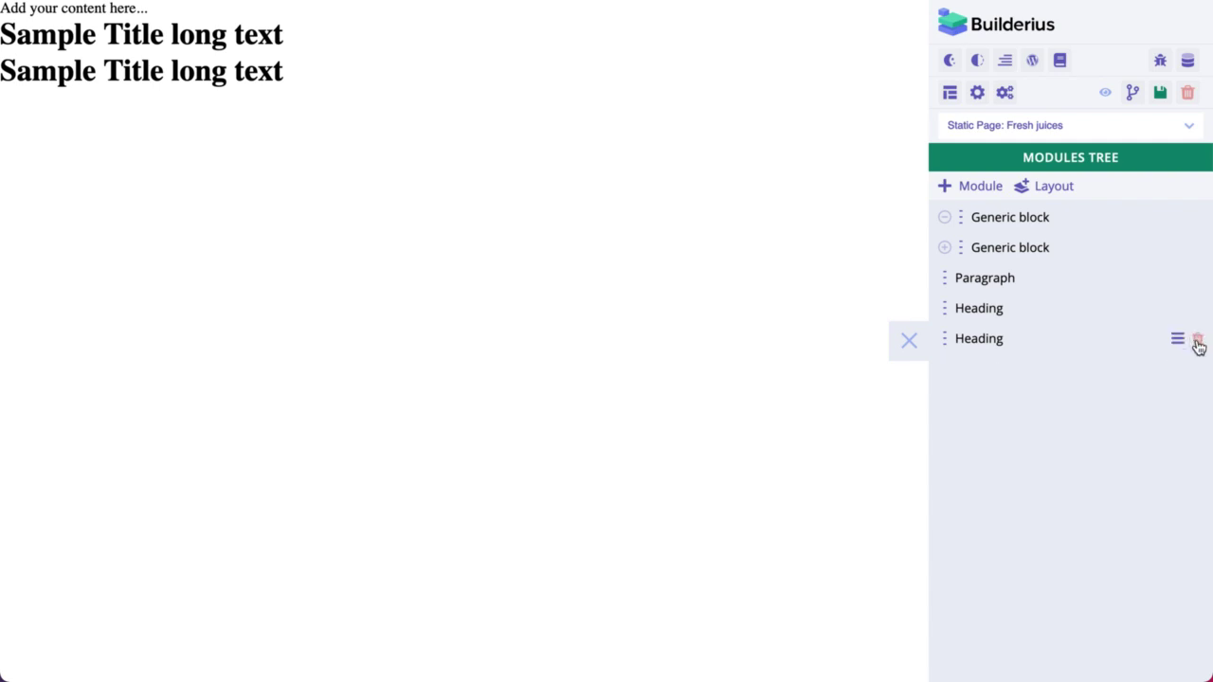
click(1197, 343)
click(578, 406)
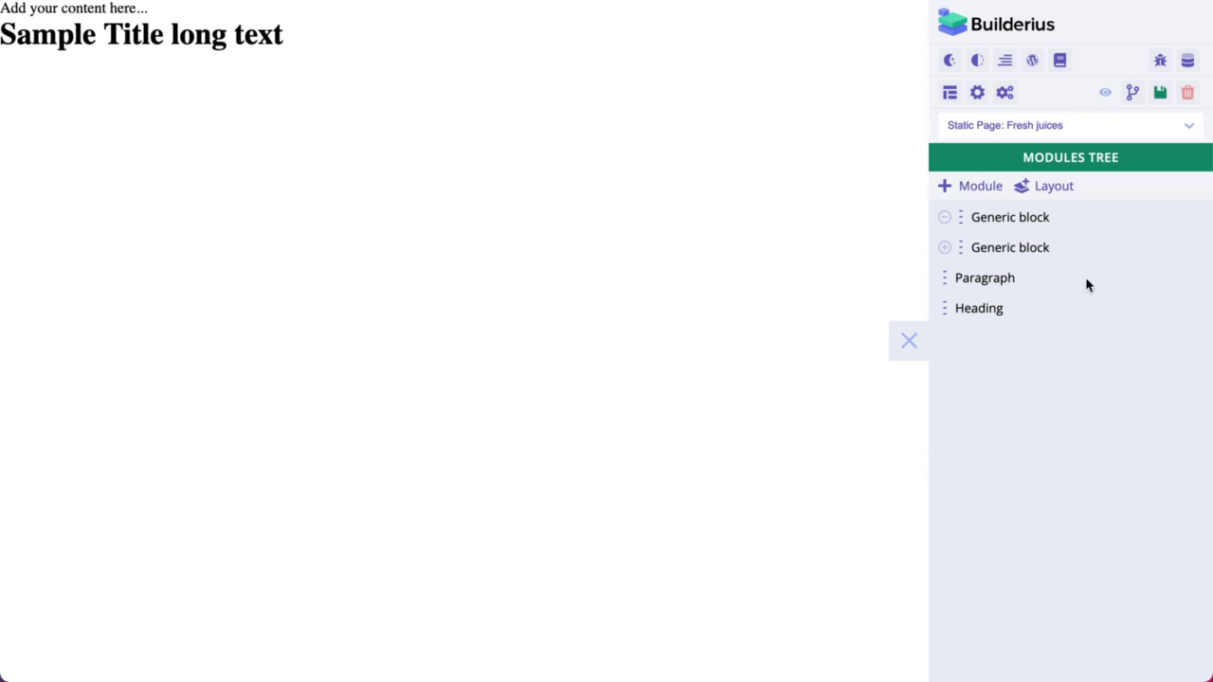
- Save the Landing page template config without committing, preview the page, and return to the modules tree
click(1133, 95)
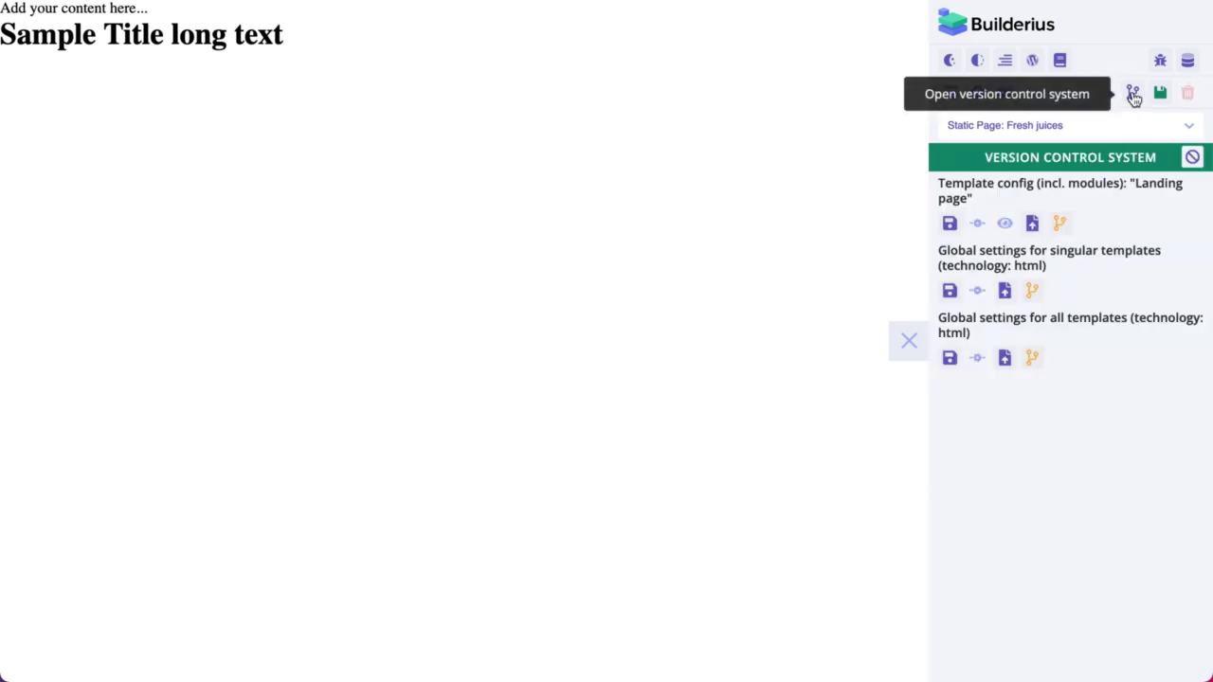
click(950, 223)
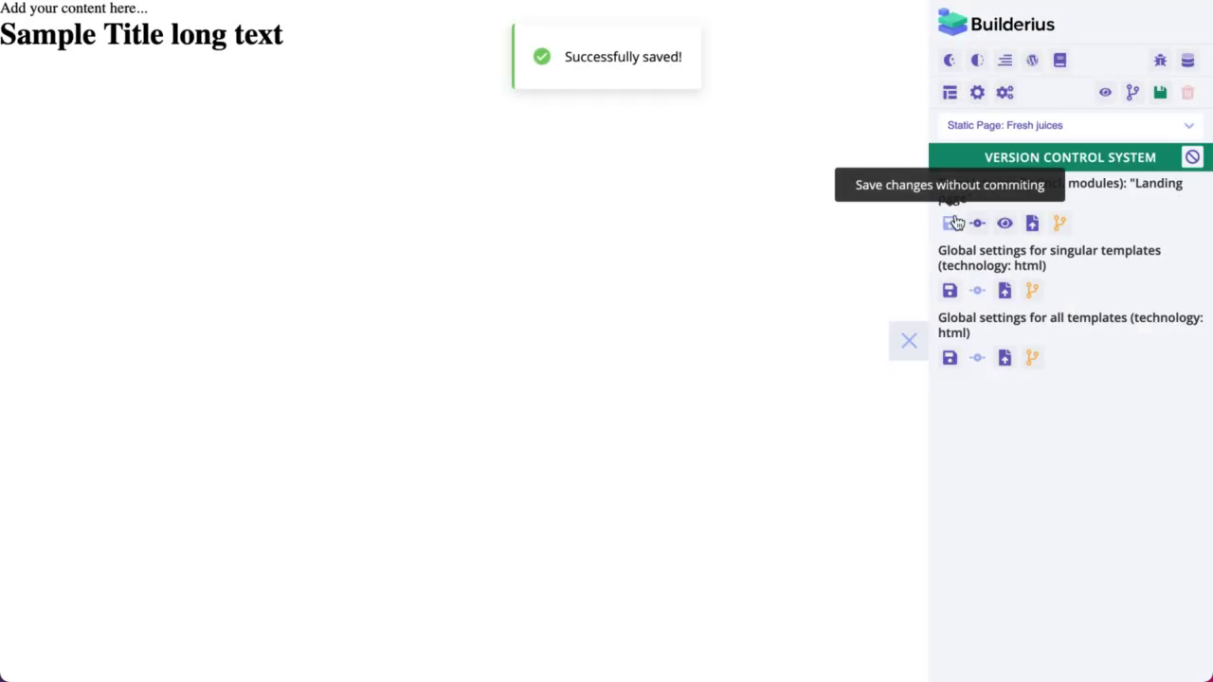
click(1005, 224)
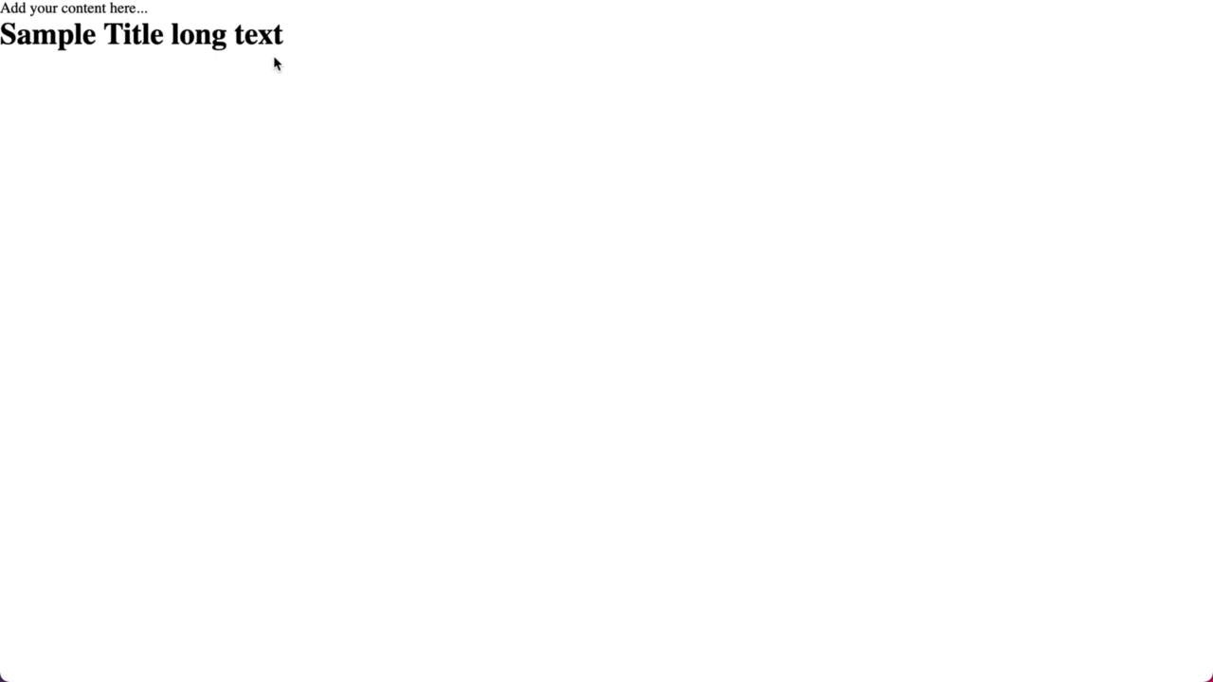
key(super+w)
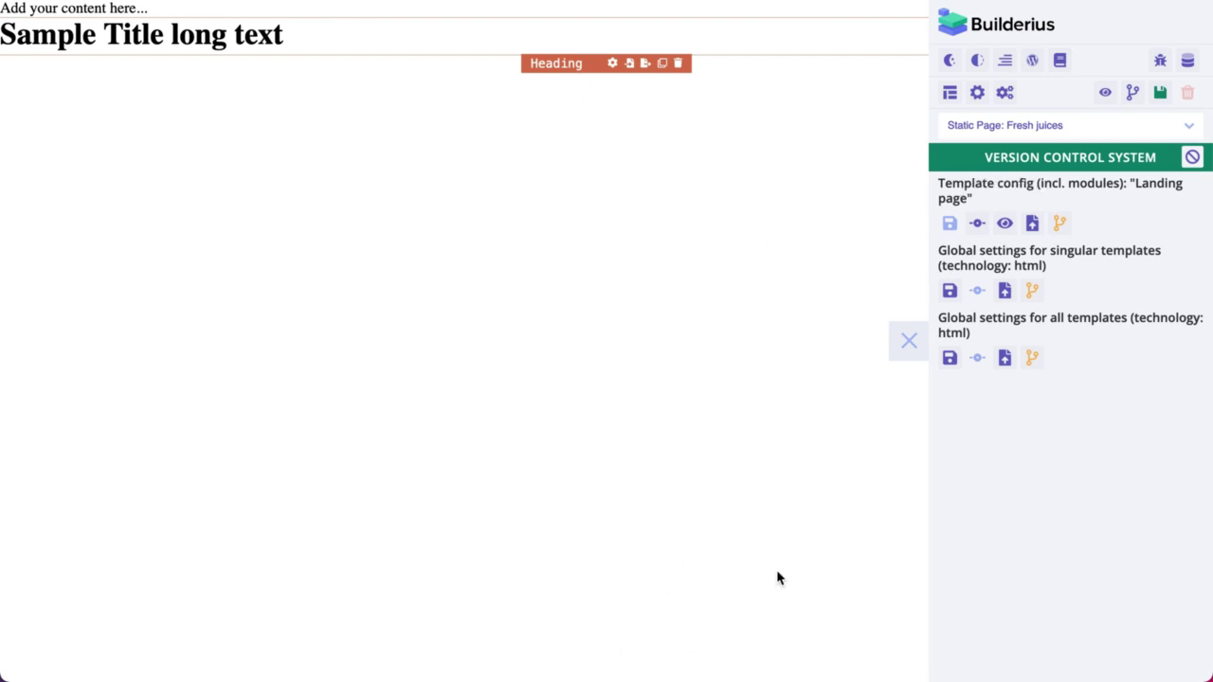
click(1192, 157)
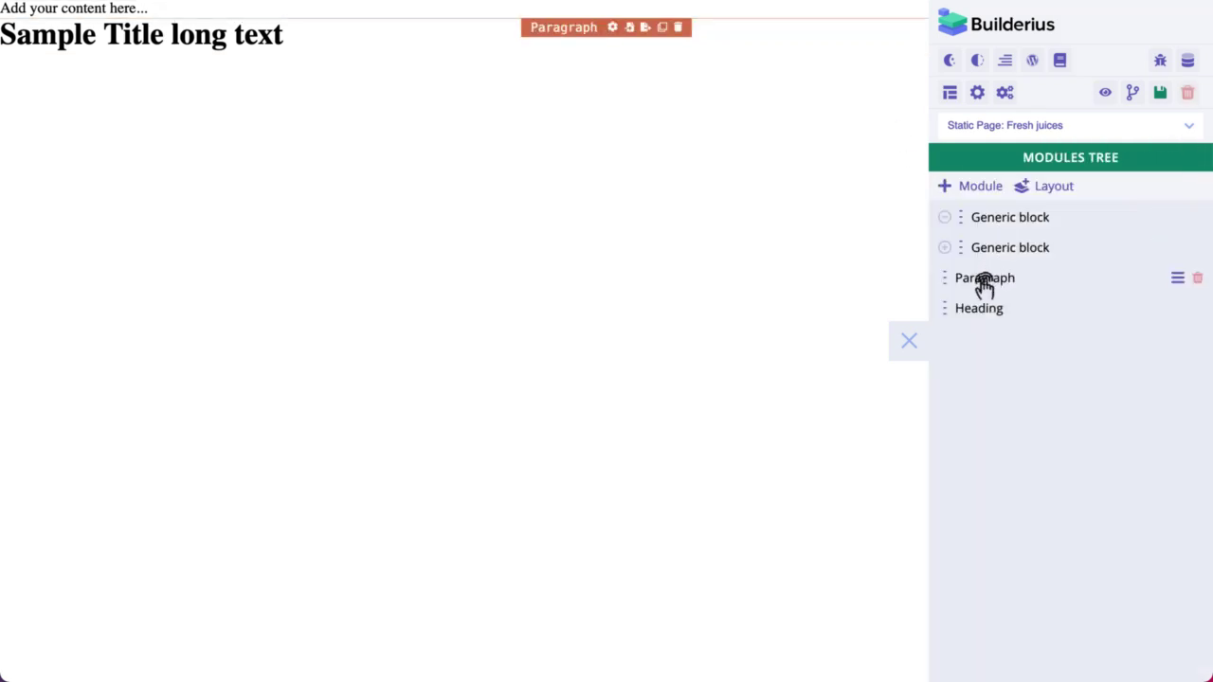
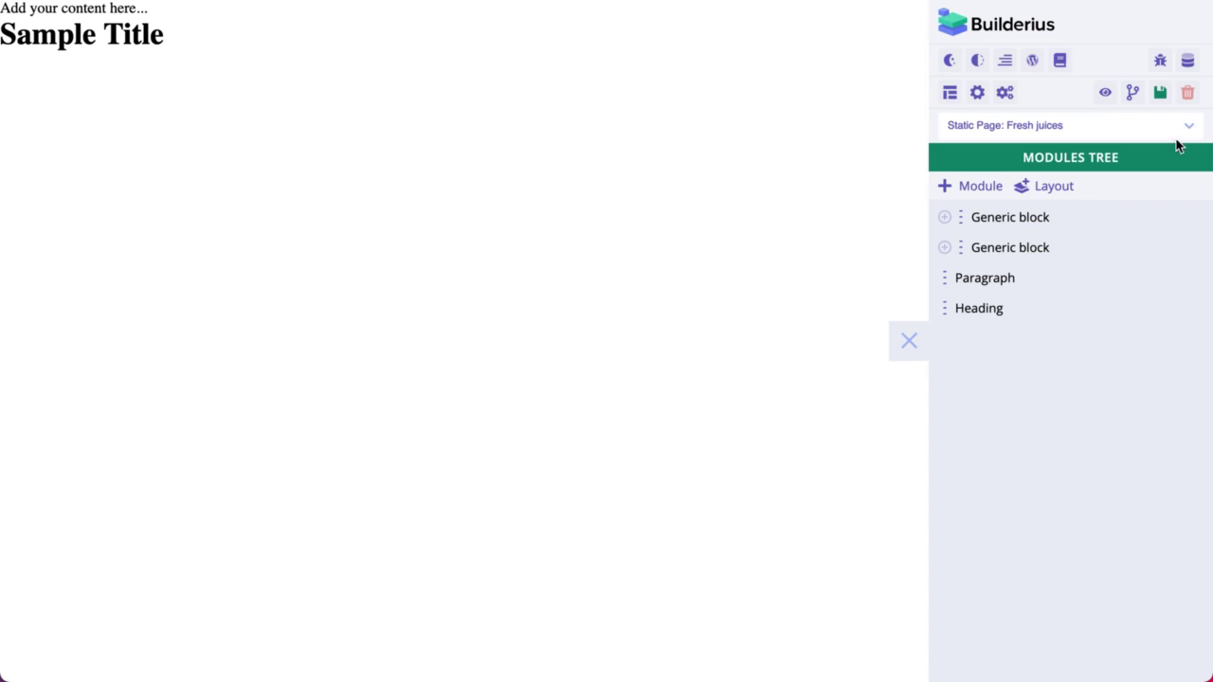
- Remove all modules to start from scratch and insert the Content #4 layout from the layouts library
click(1188, 93)
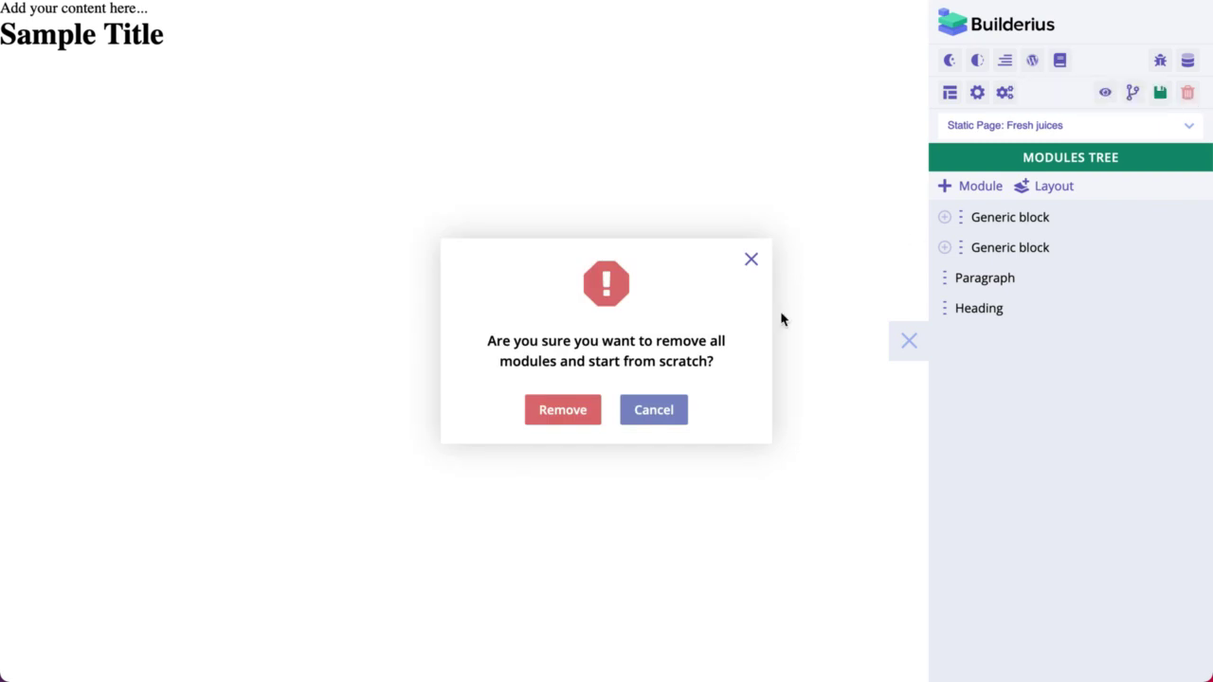
click(573, 415)
click(1026, 195)
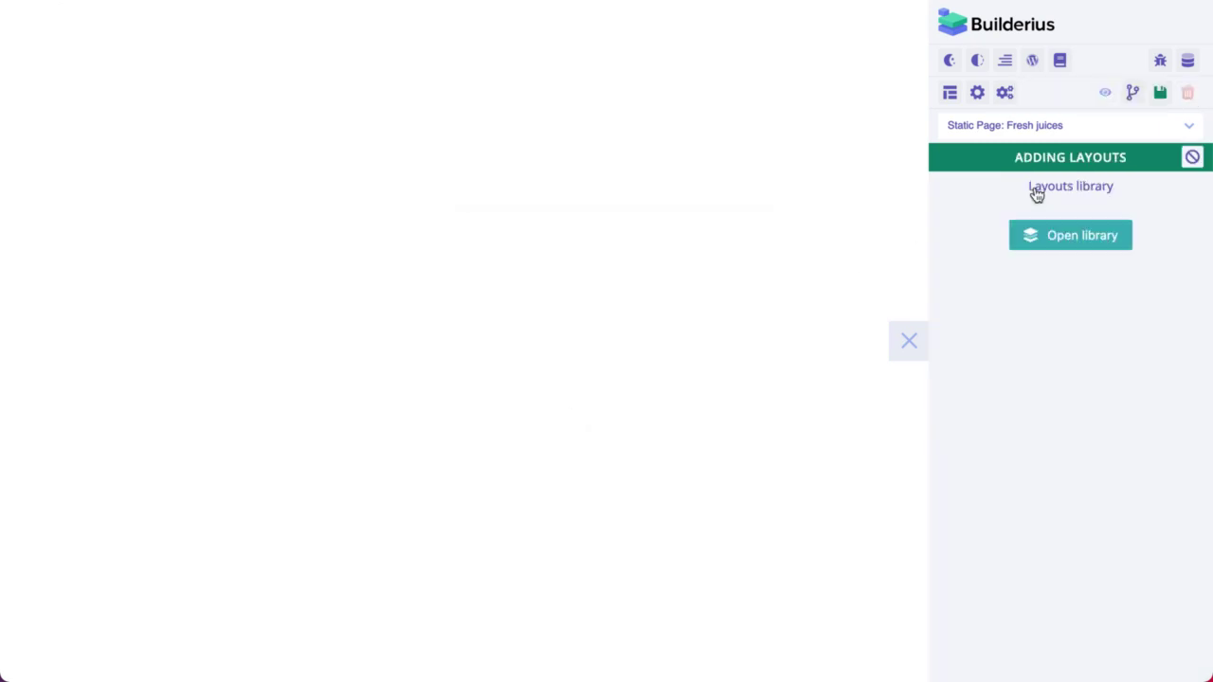
click(1054, 242)
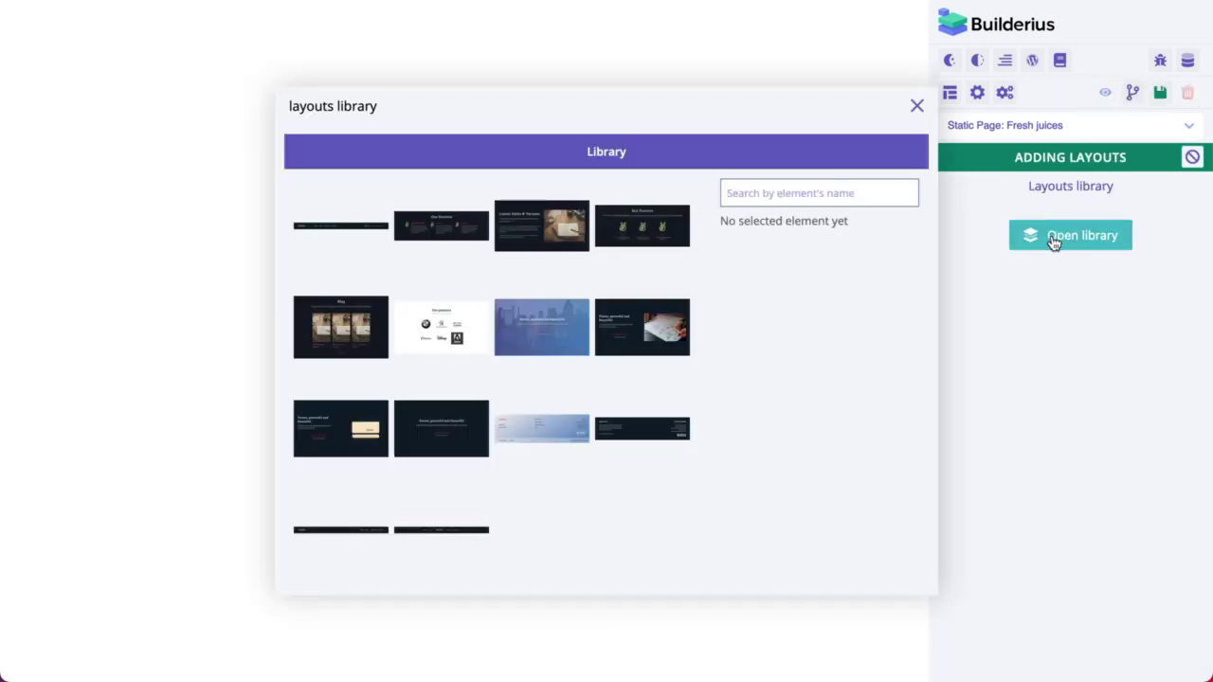
click(441, 233)
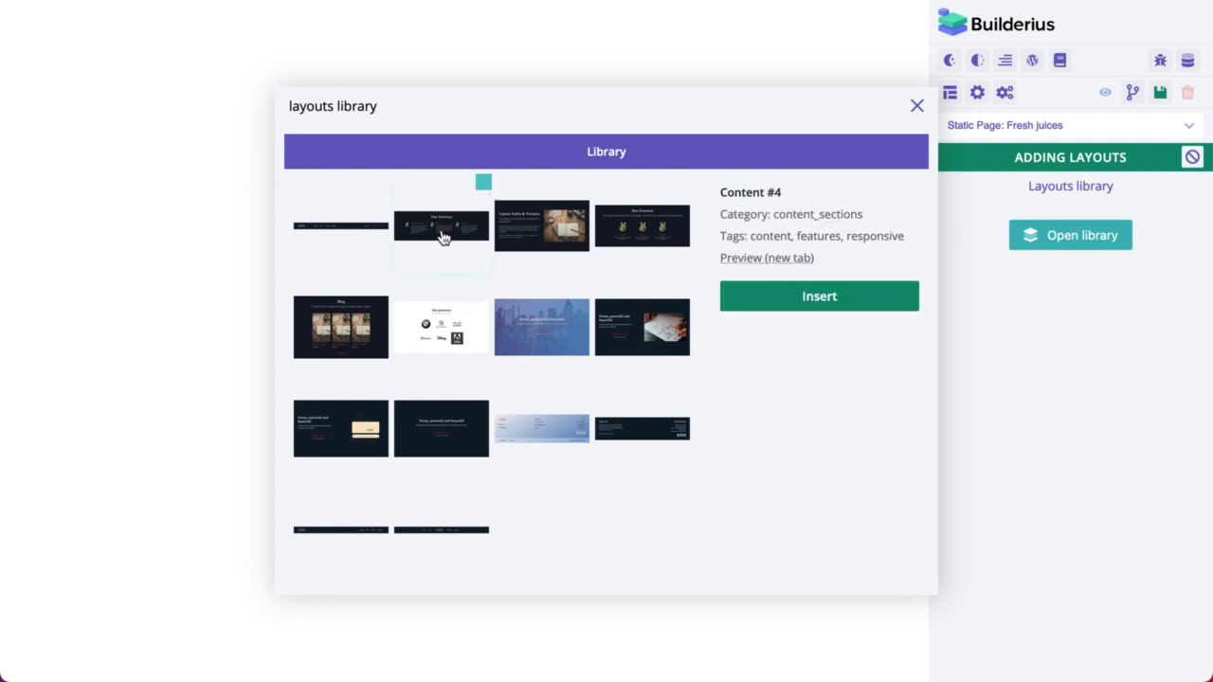
click(798, 300)
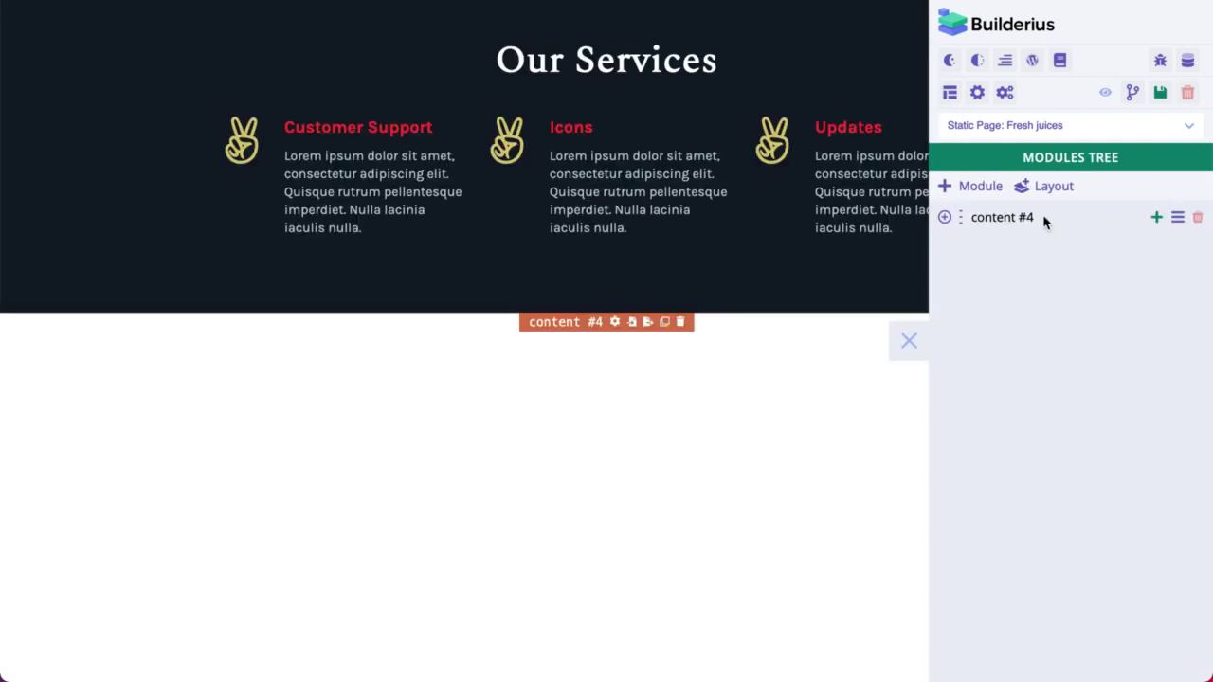
- Insert the Header #1 layout from the layouts library
click(1062, 194)
click(1038, 240)
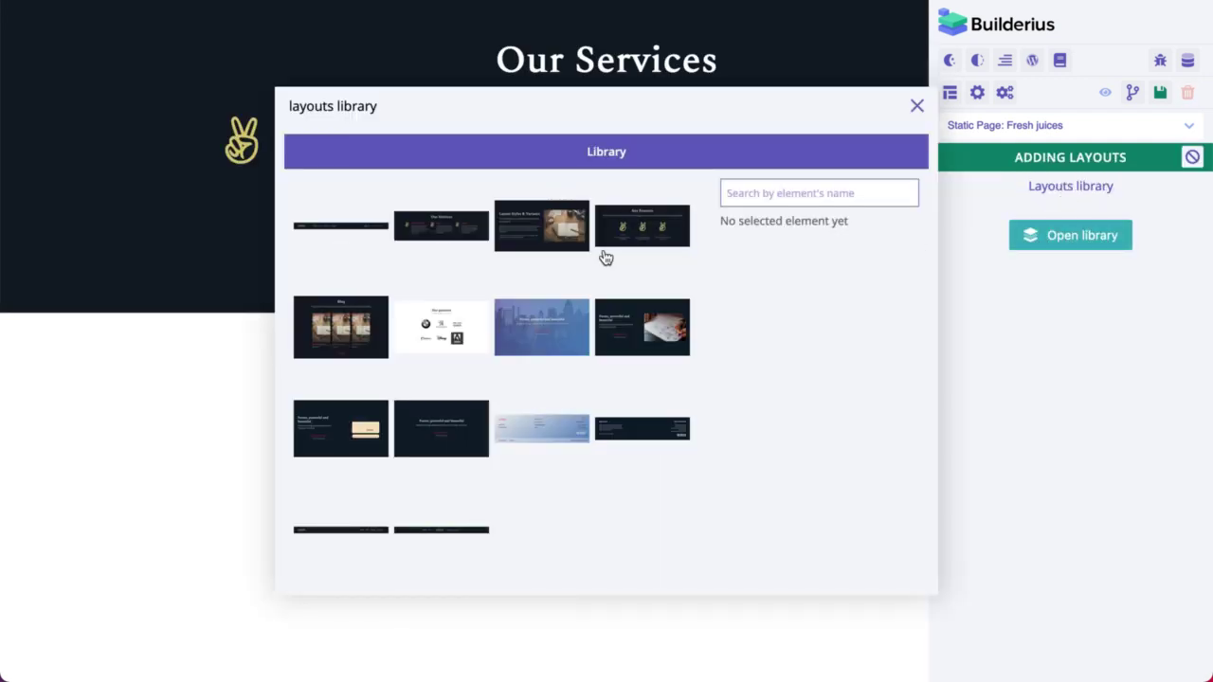
click(351, 237)
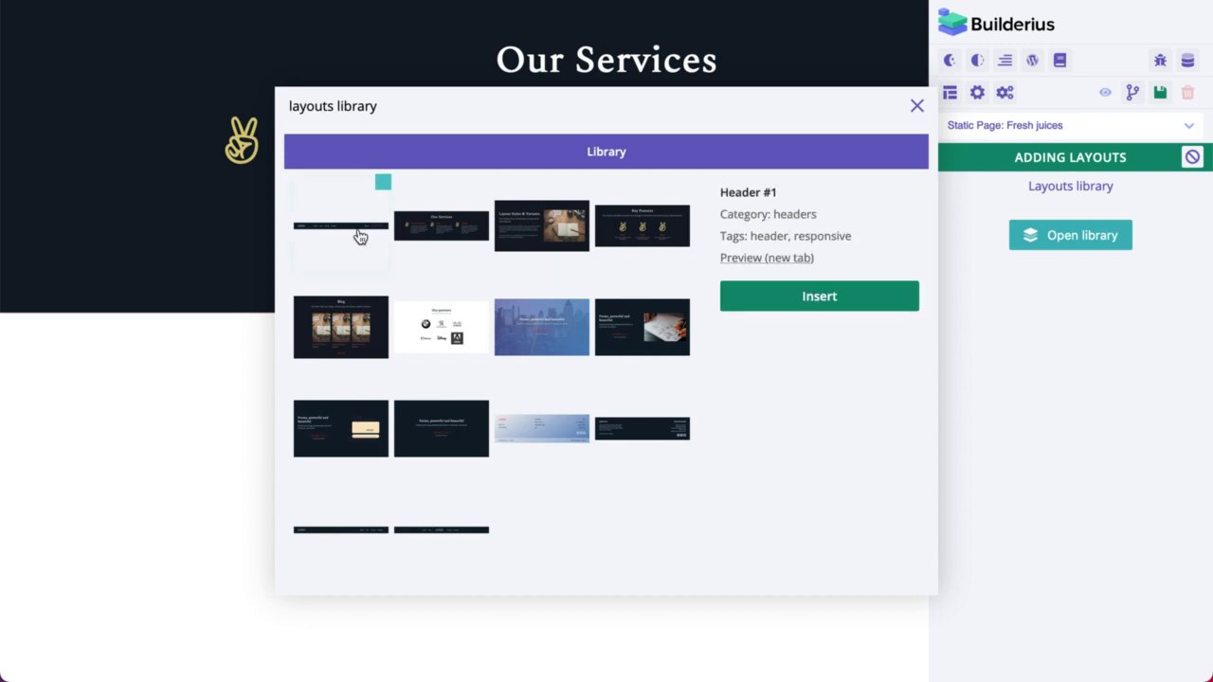
click(818, 290)
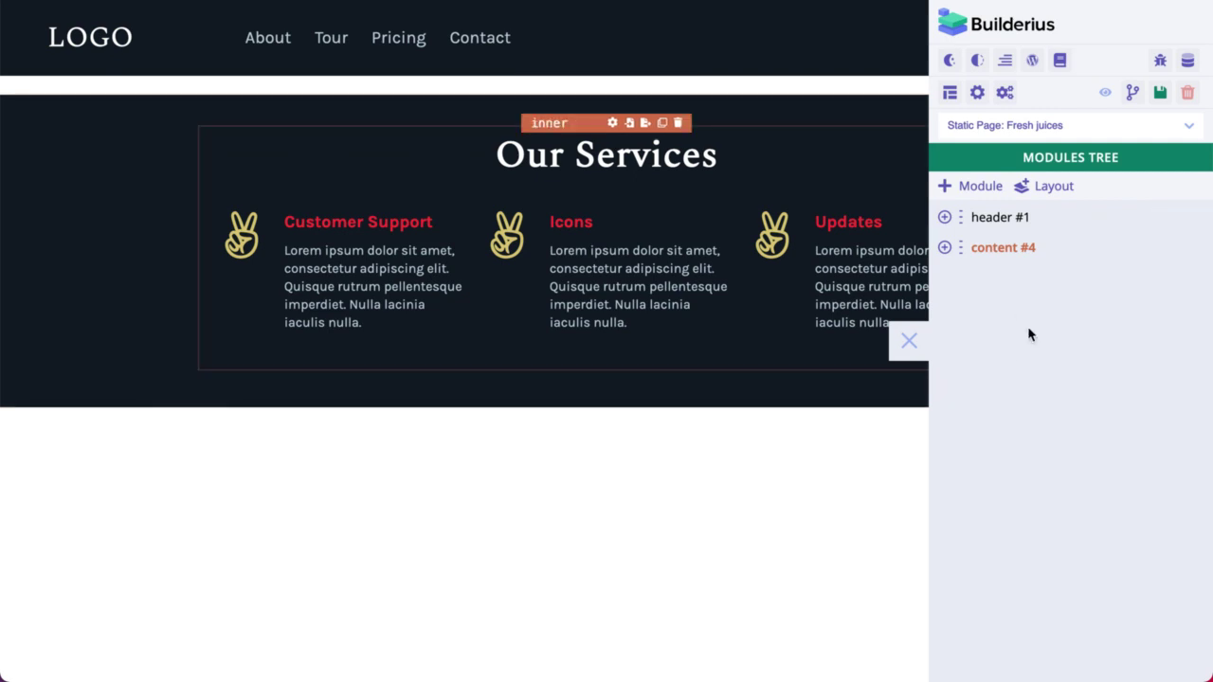
- Examine the header #1 module's primary and advanced settings, including the --textcolor and --accentcolor entries of its CSS variables
click(995, 218)
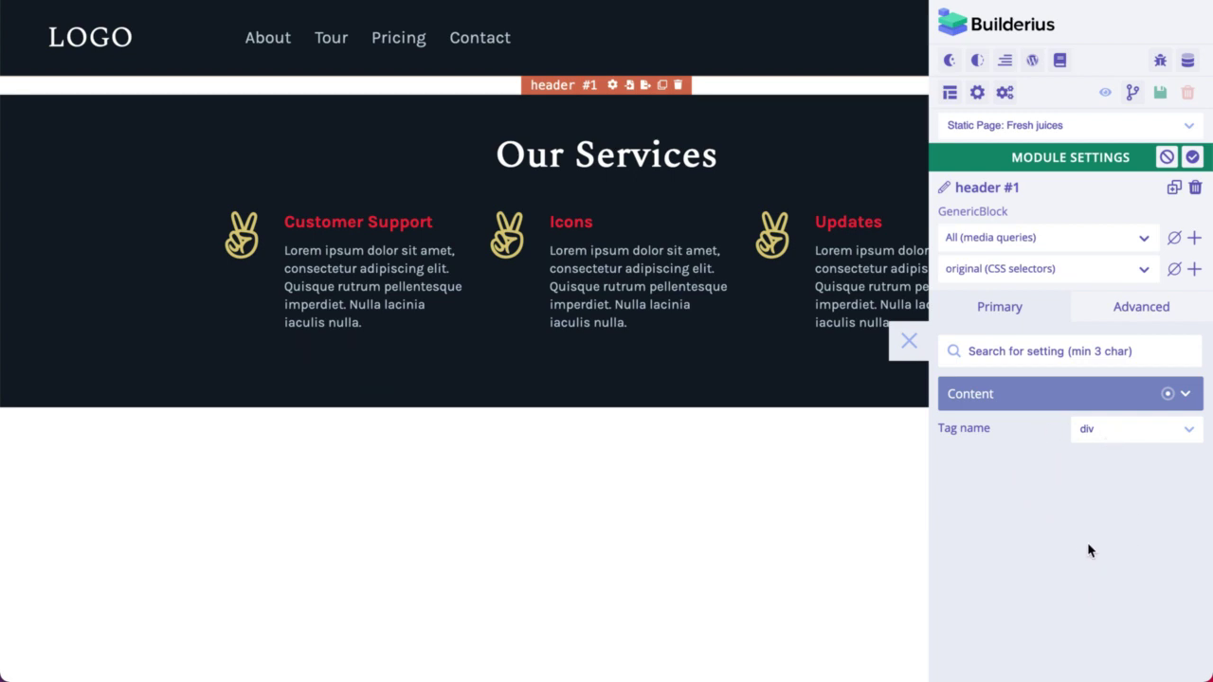
click(1120, 313)
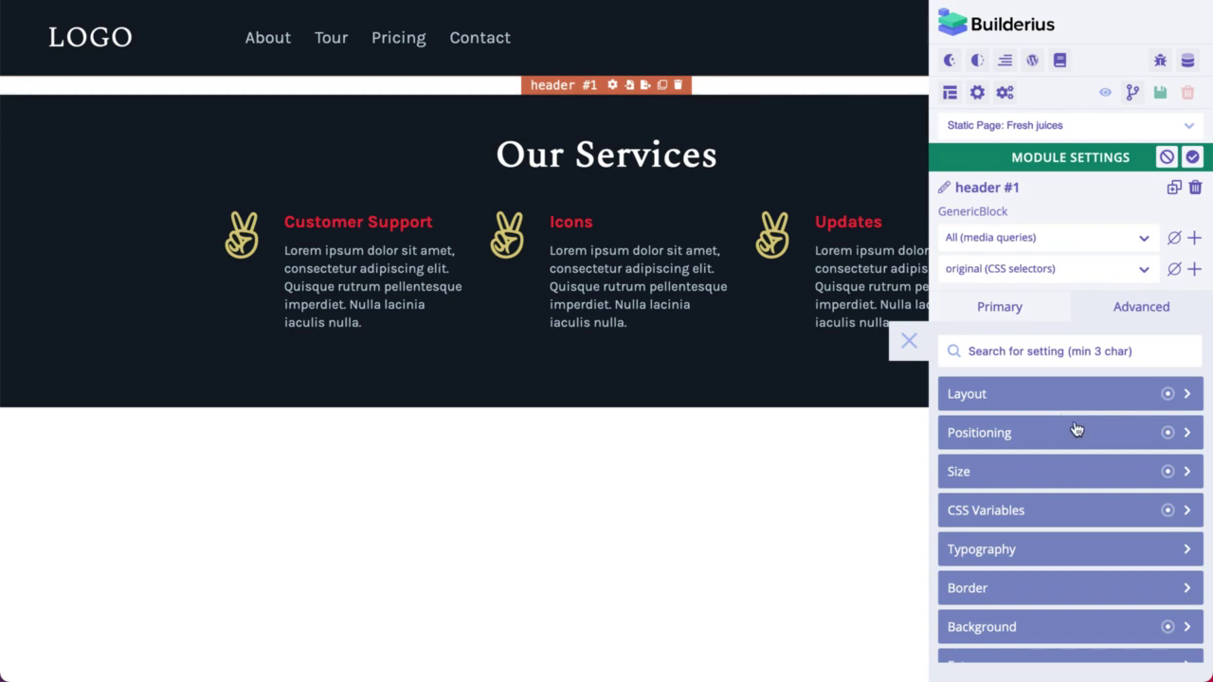
scroll(1076, 429, down, 1)
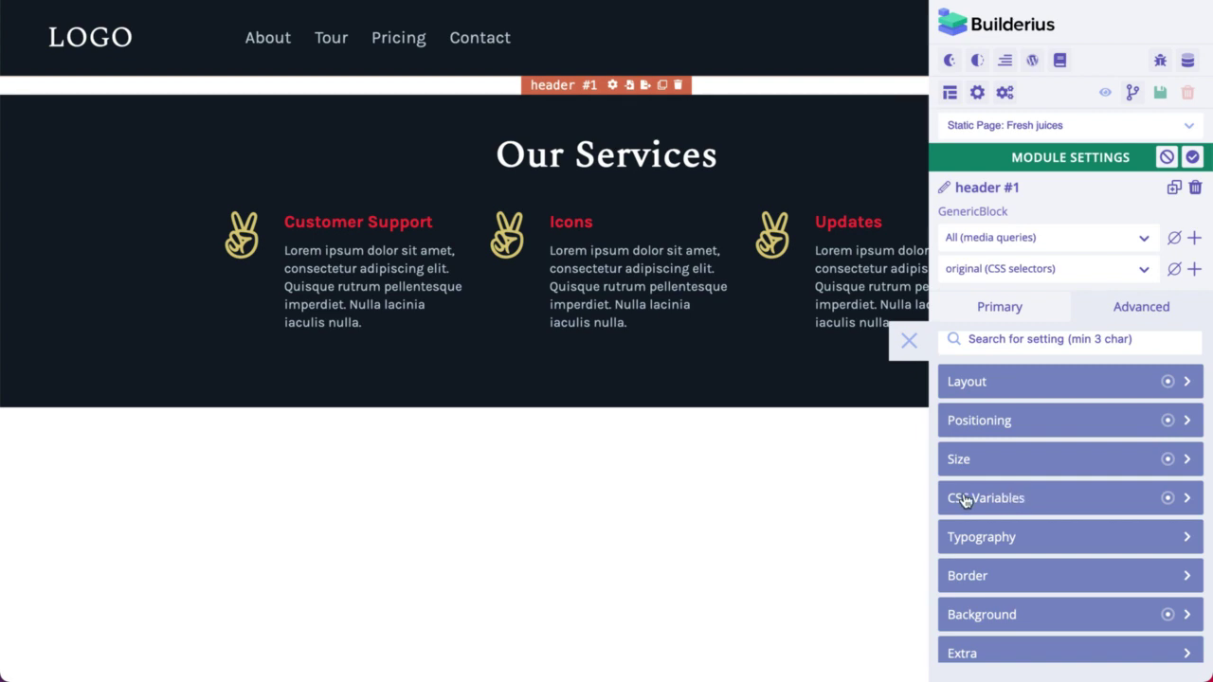
scroll(1024, 504, down, 1)
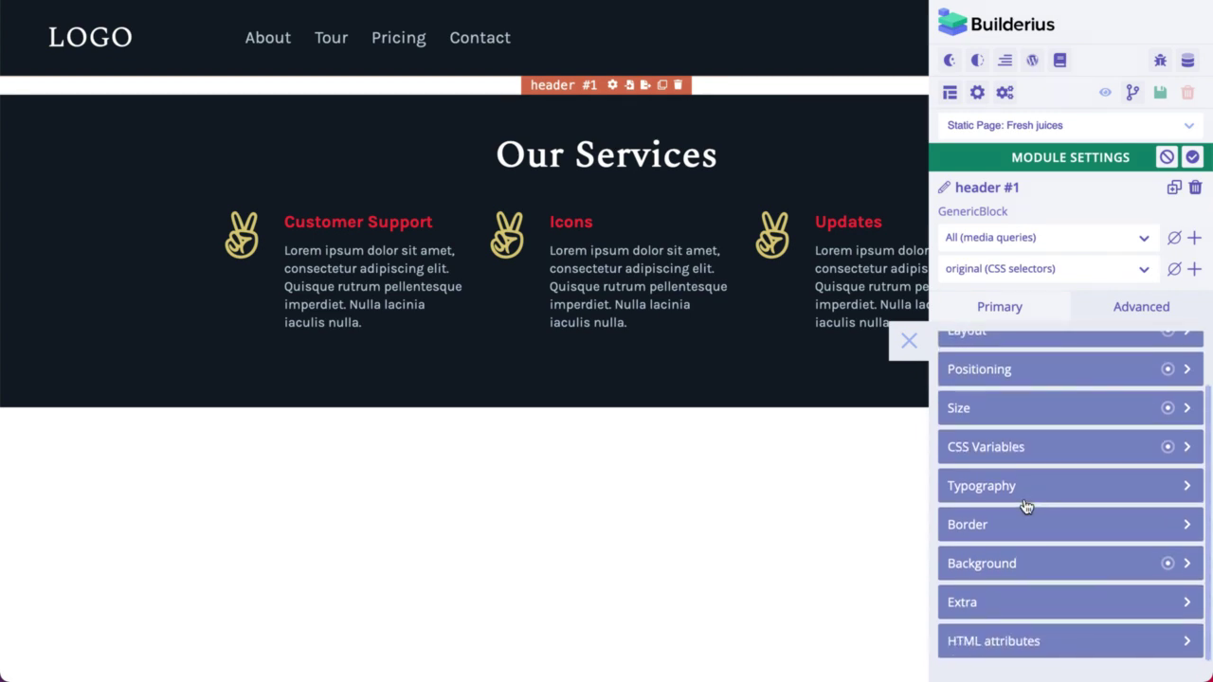
click(1035, 644)
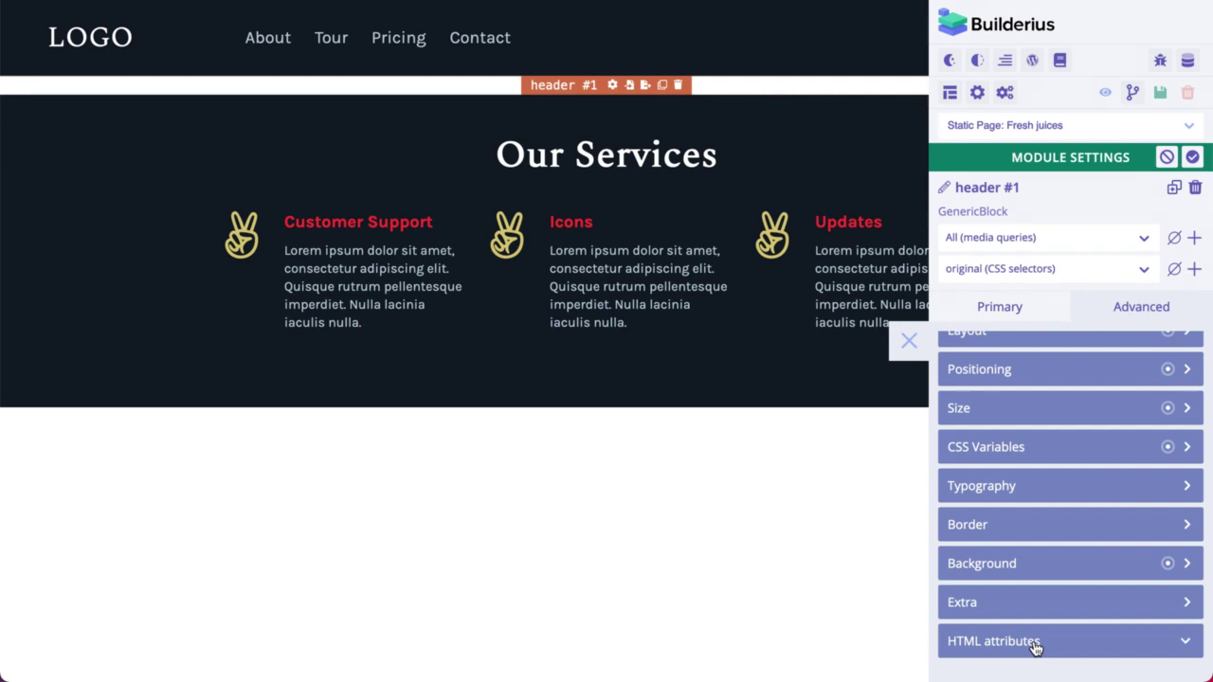
click(1048, 451)
scroll(1053, 498, down, 1)
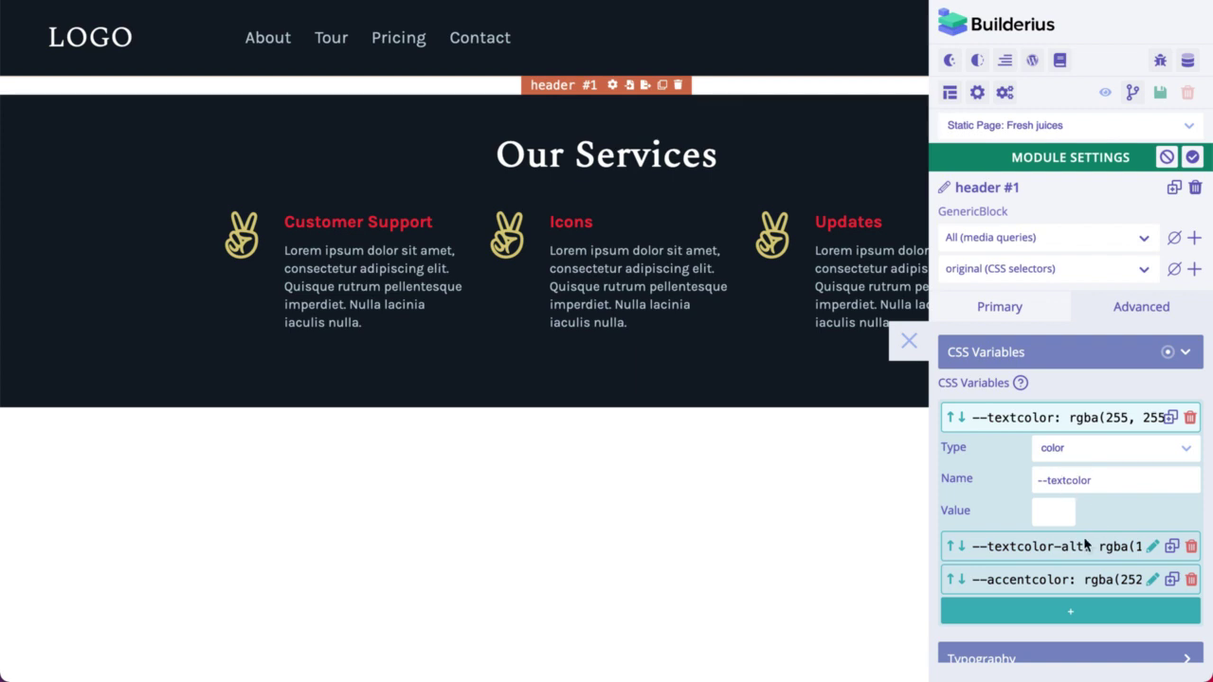
click(1153, 580)
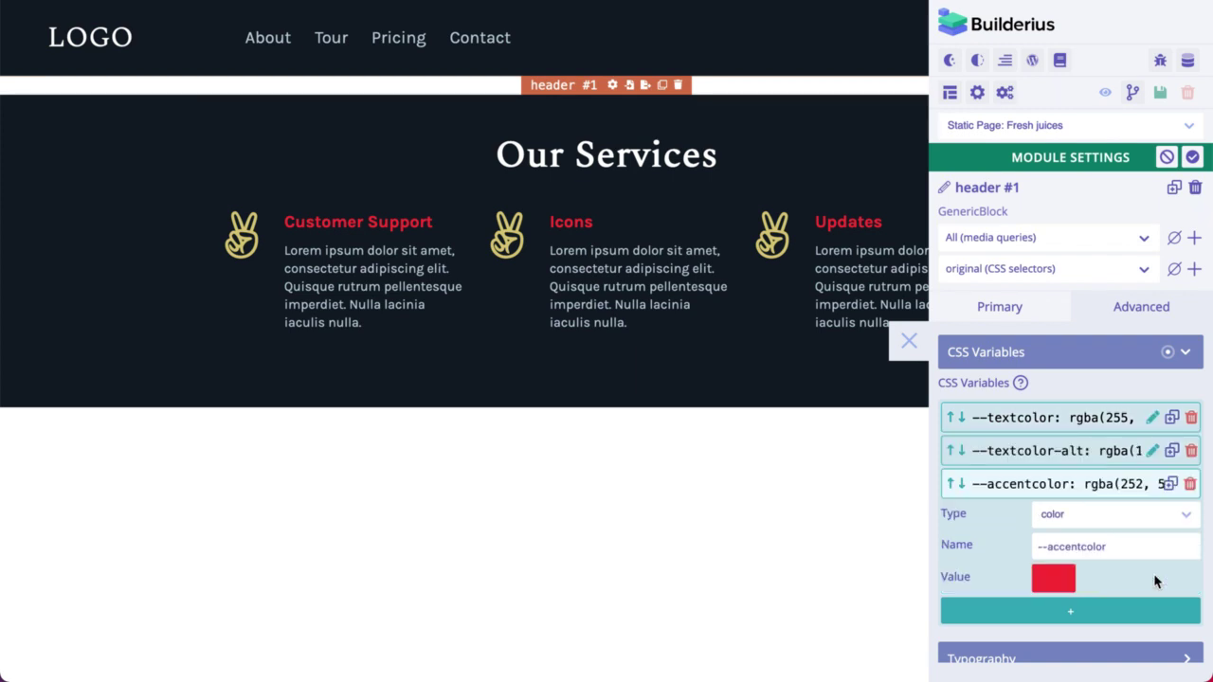
- Review header #1's HTML attributes and look over its CSS variables again, leaving both setting groups collapsed
scroll(1153, 569, down, 10)
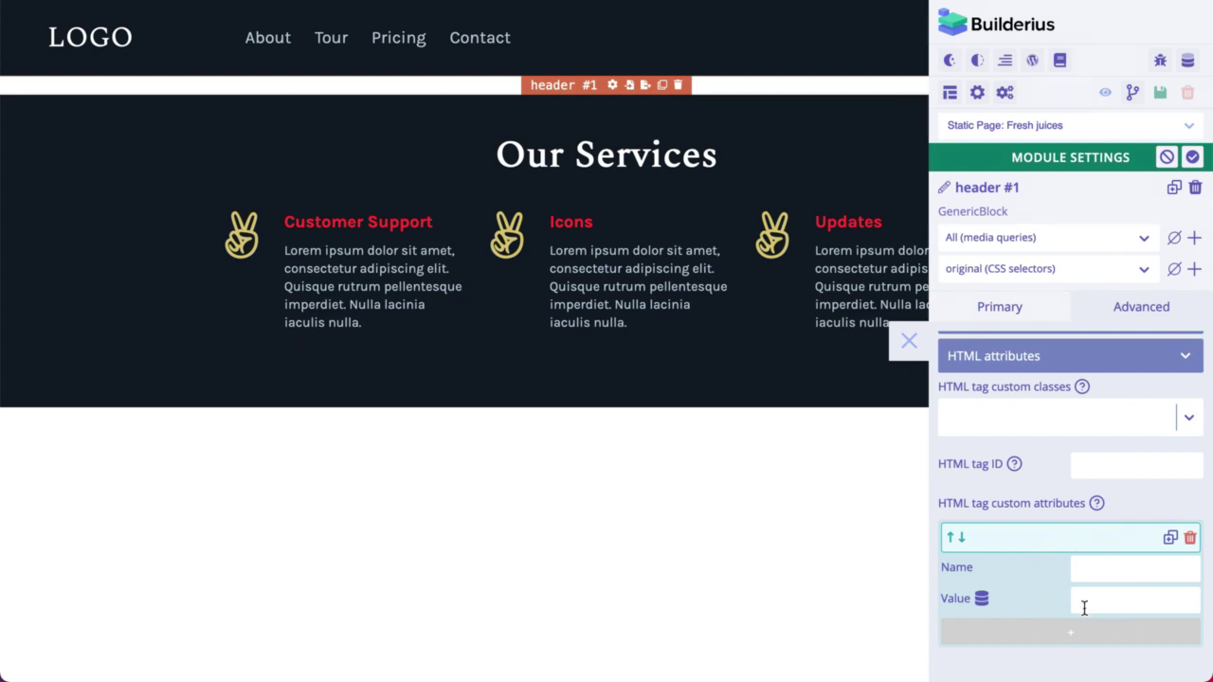
click(1133, 360)
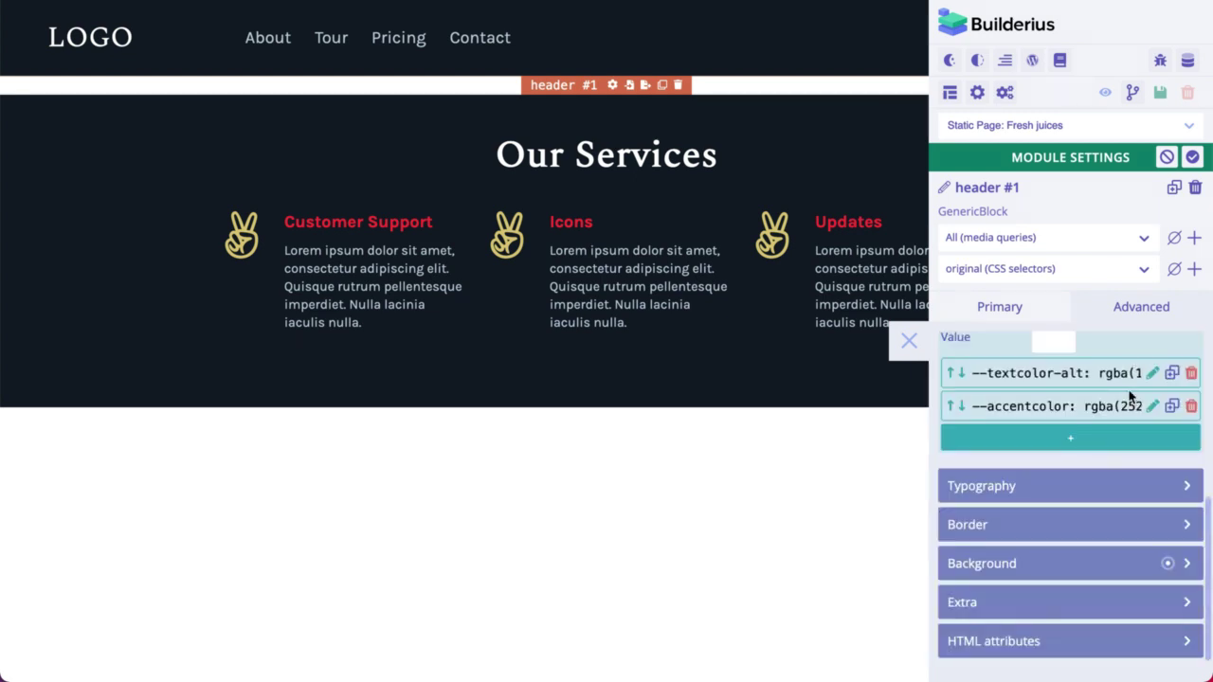
scroll(1105, 493, up, 3)
click(1102, 476)
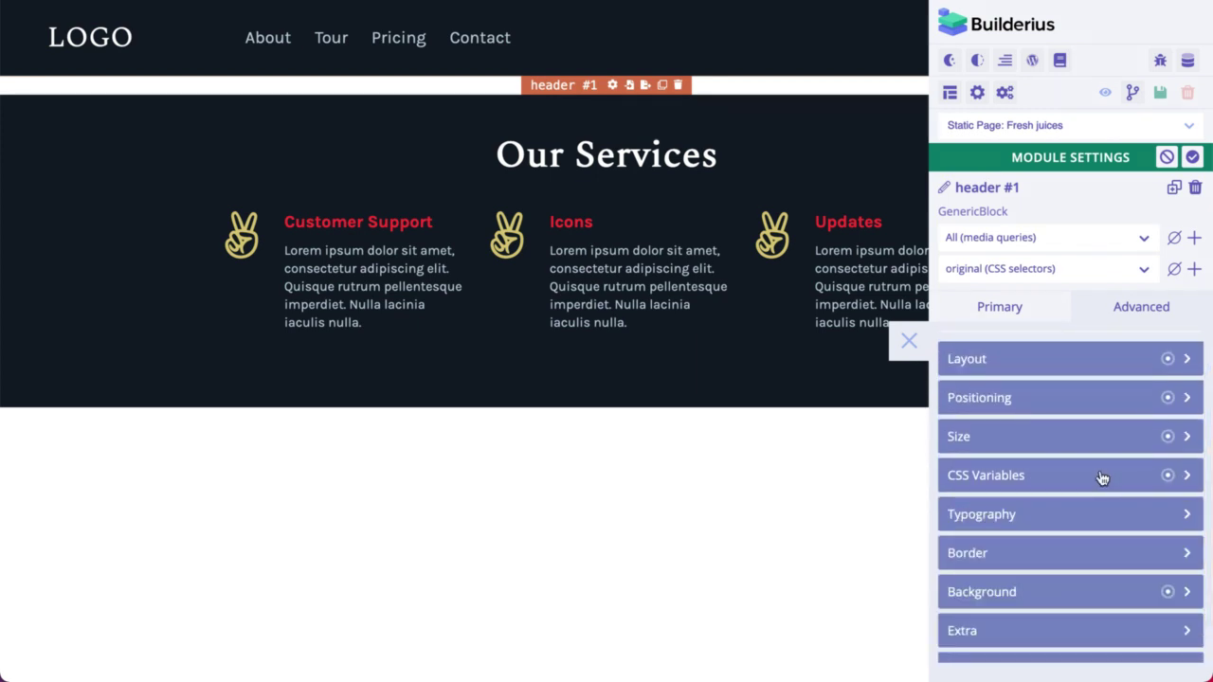
click(1102, 476)
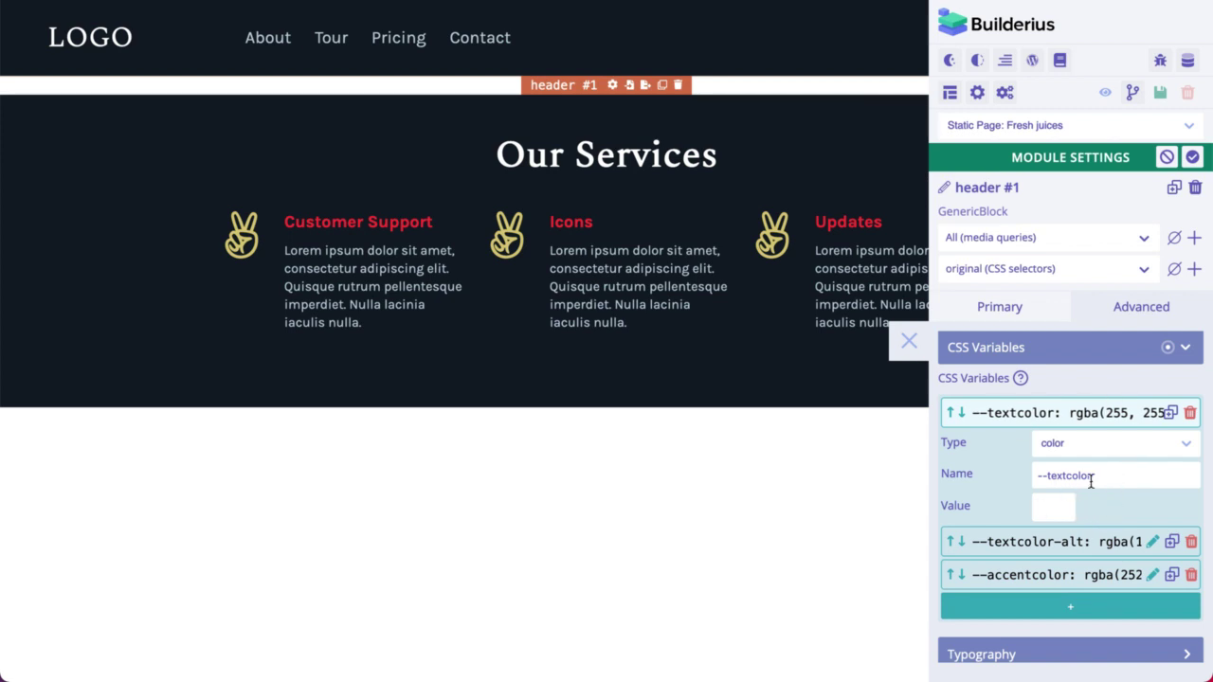
click(1106, 350)
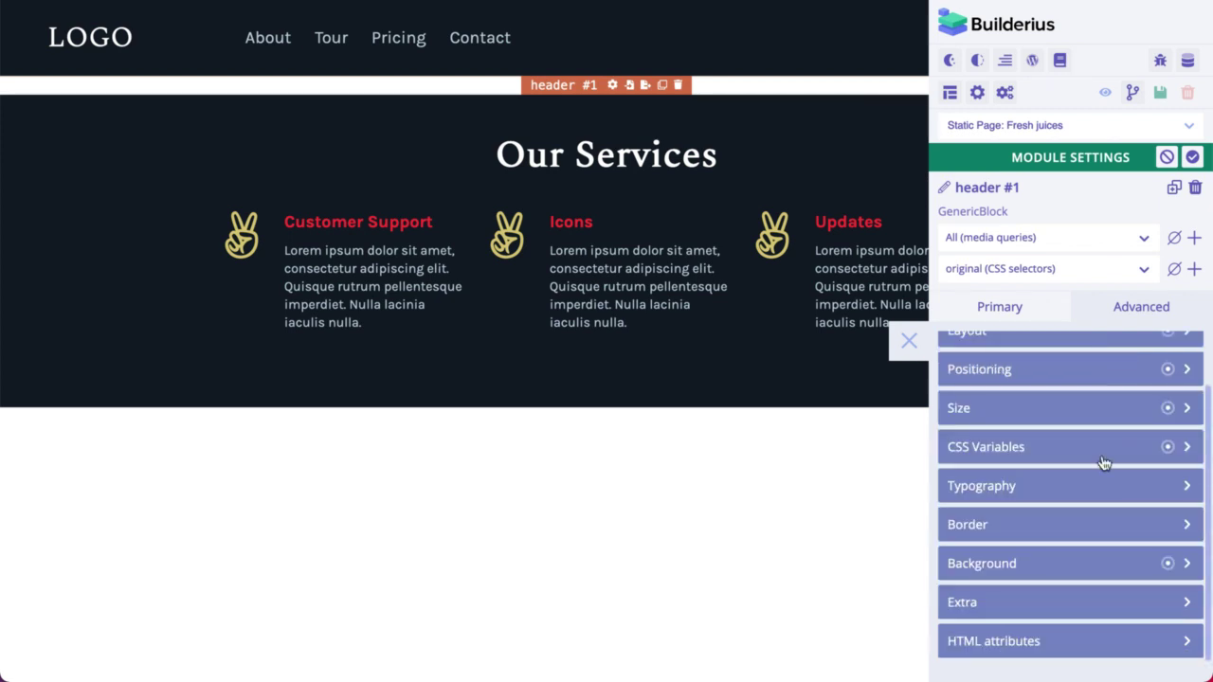
- Inspect header #1's background color variable, its fallback and the list of local variables available, keeping --bgcolor selected
click(1052, 564)
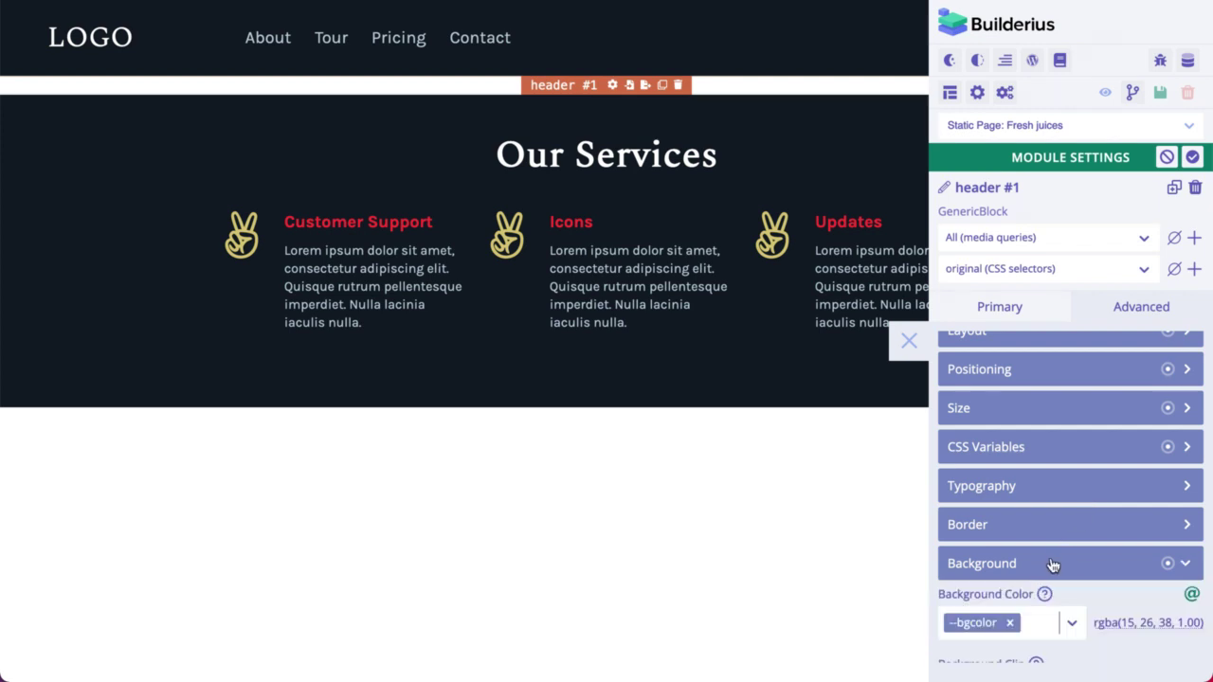
scroll(1051, 565, down, 2)
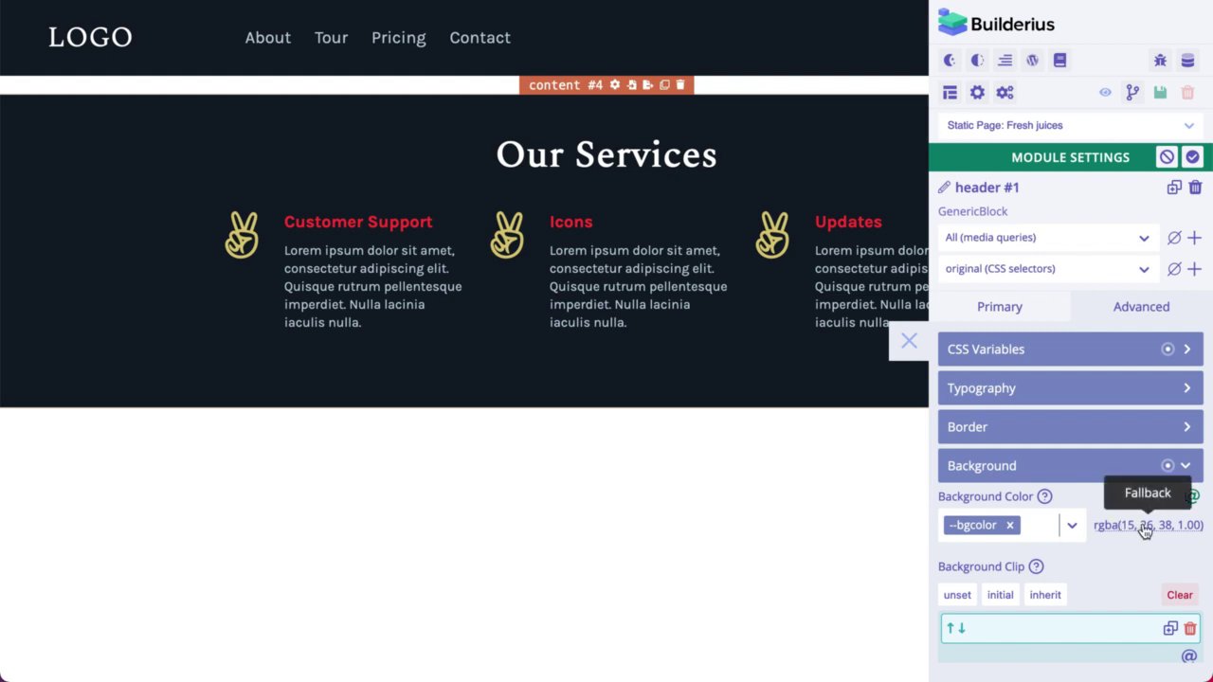
scroll(1133, 563, down, 1)
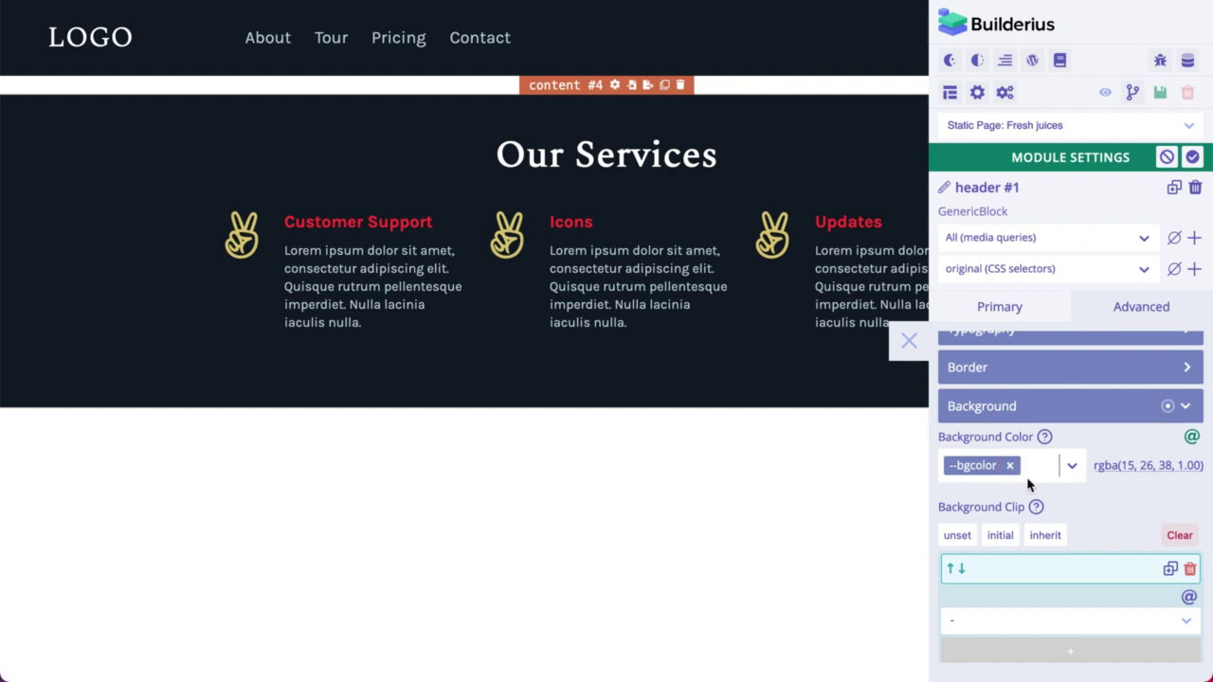
click(1072, 471)
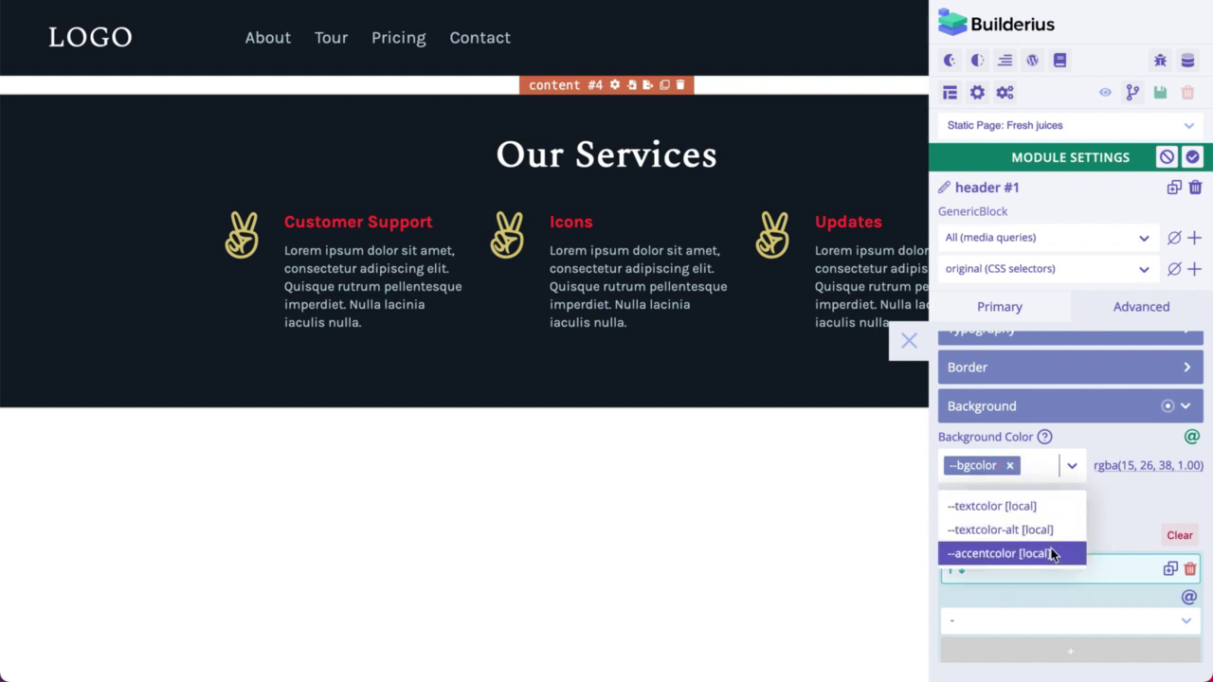
click(1130, 496)
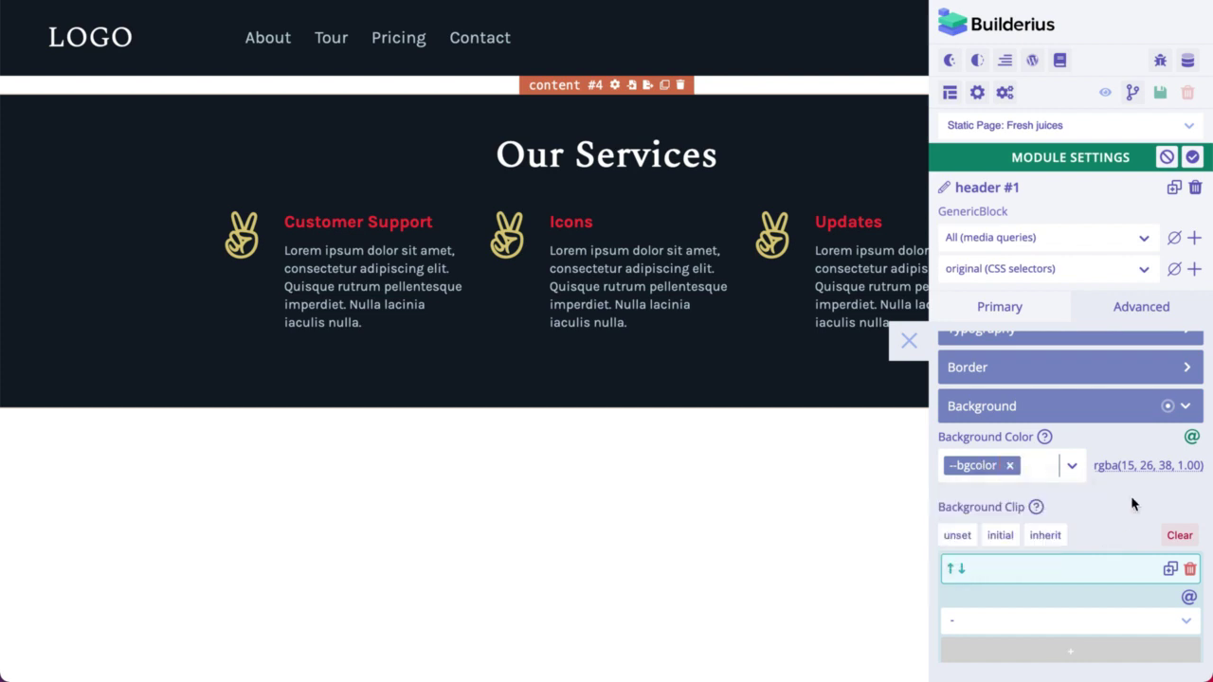
- Switch header #1's background color from the variable to a direct color and set it to a medium blue
click(1192, 440)
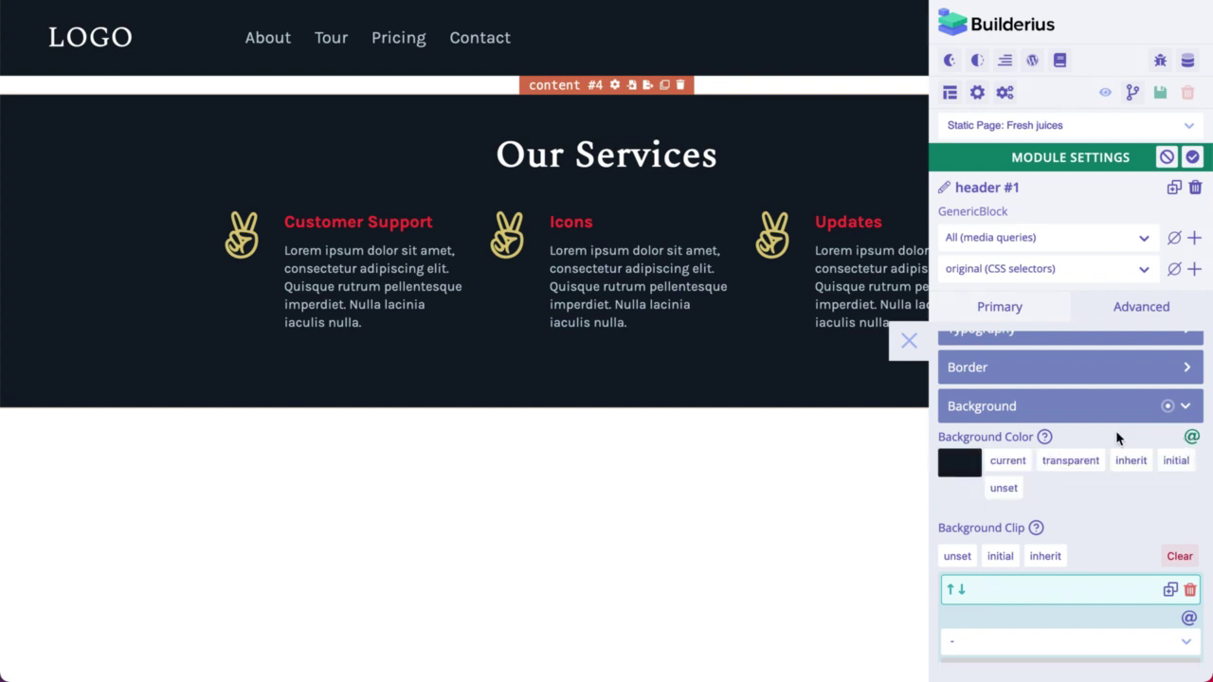
click(959, 468)
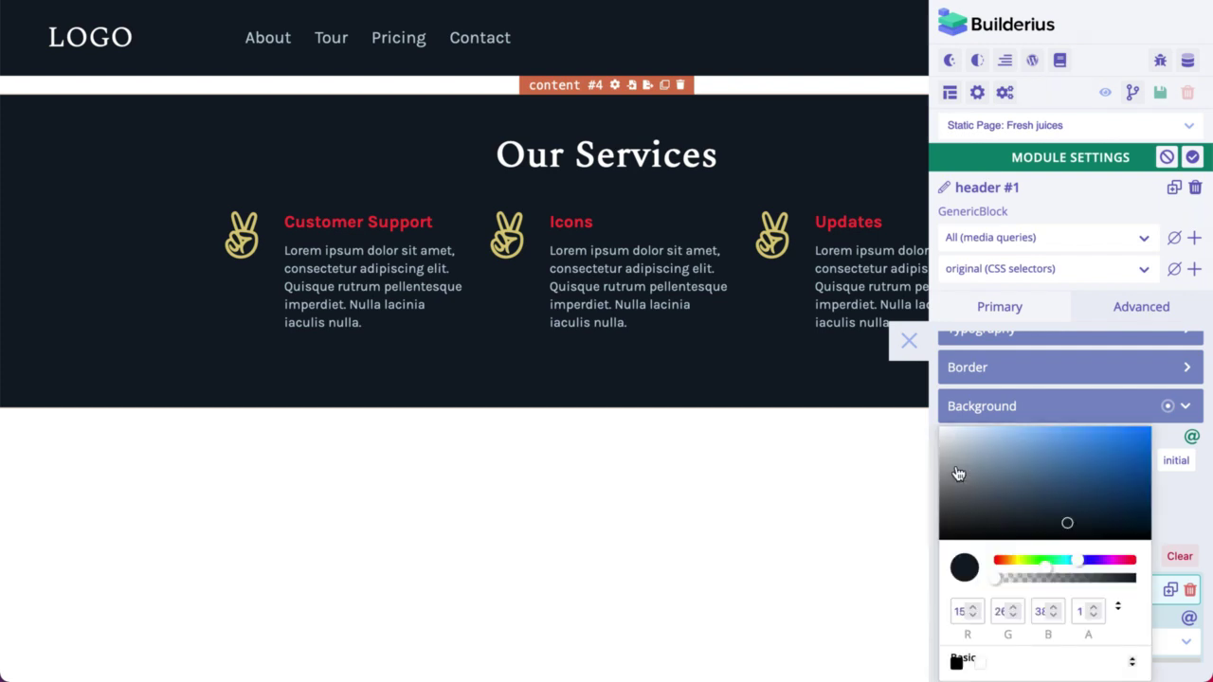
click(1077, 437)
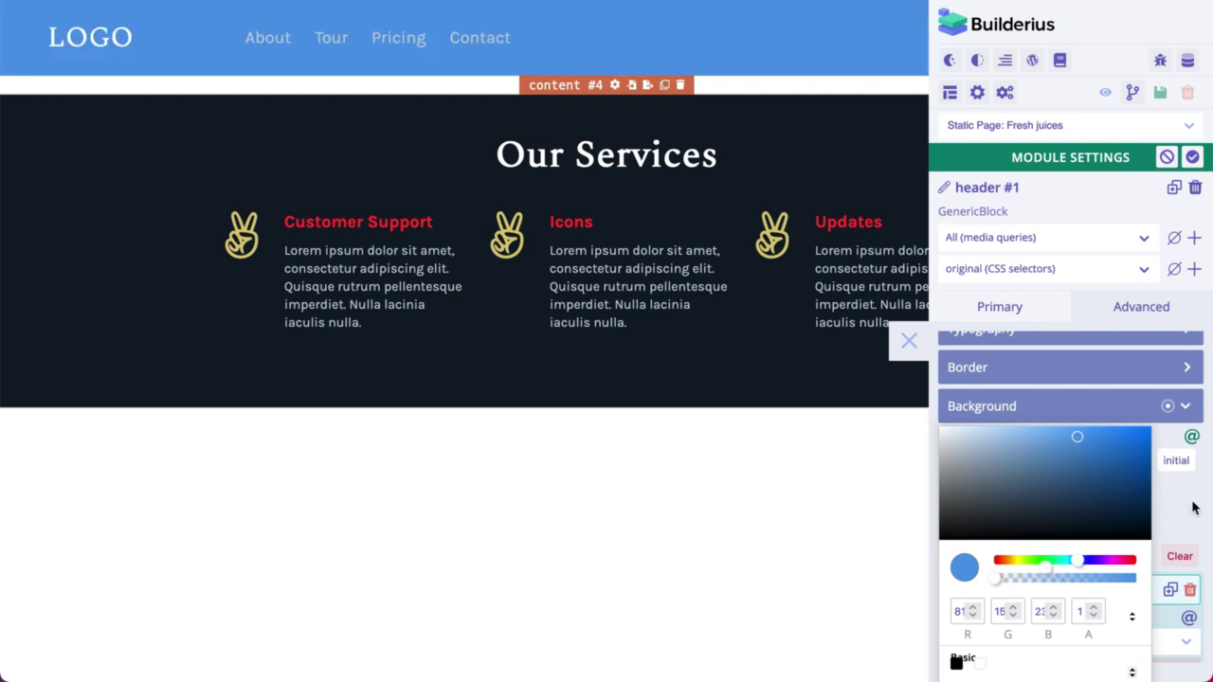
click(1184, 506)
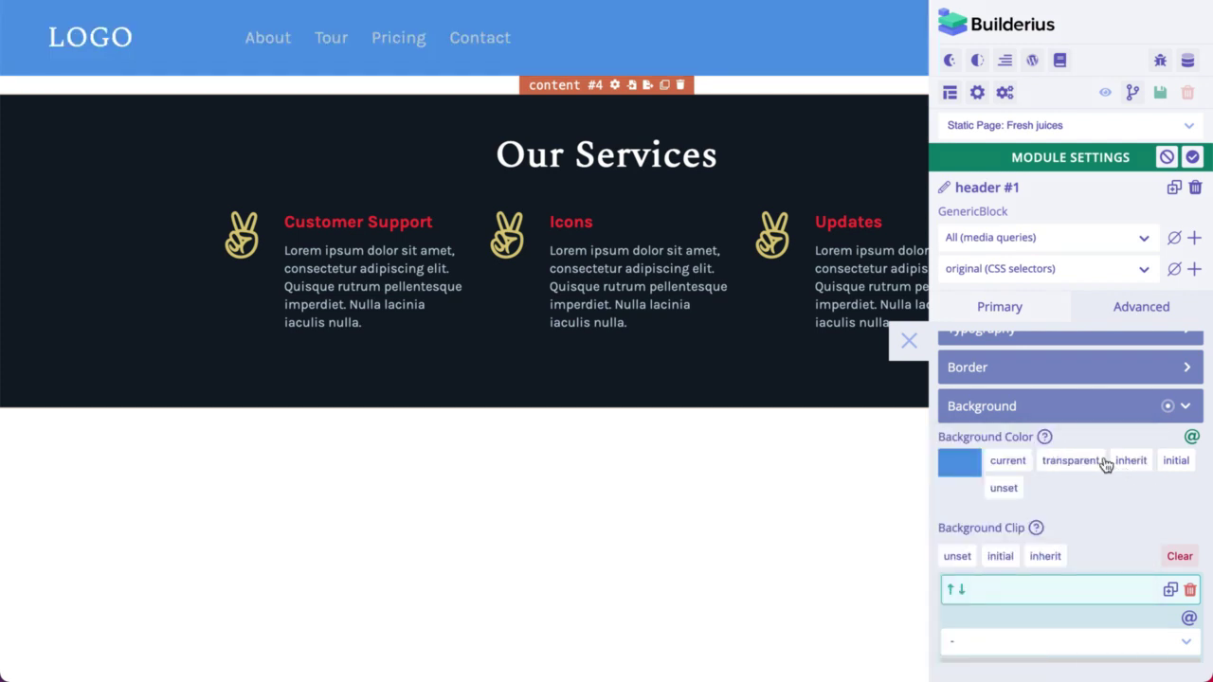
- Switch header #1's background color back to the --bgcolor variable and inspect the header element's CSS rules in the browser's developer tools
click(1192, 439)
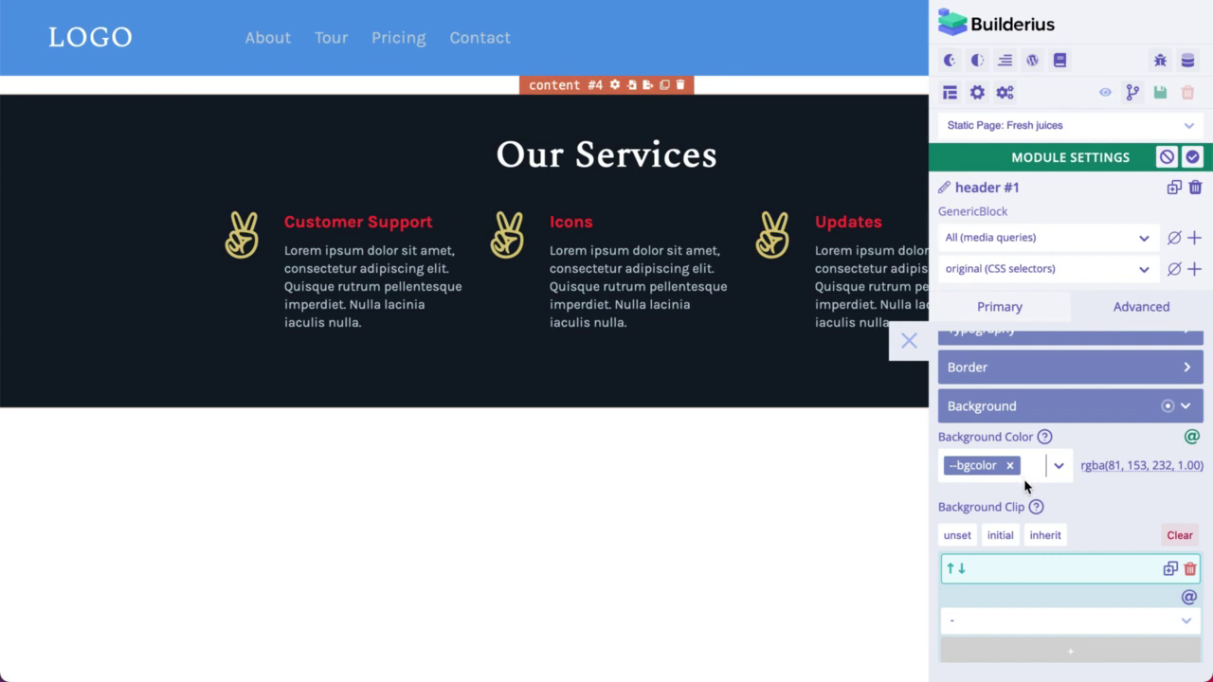
key(F12)
click(895, 12)
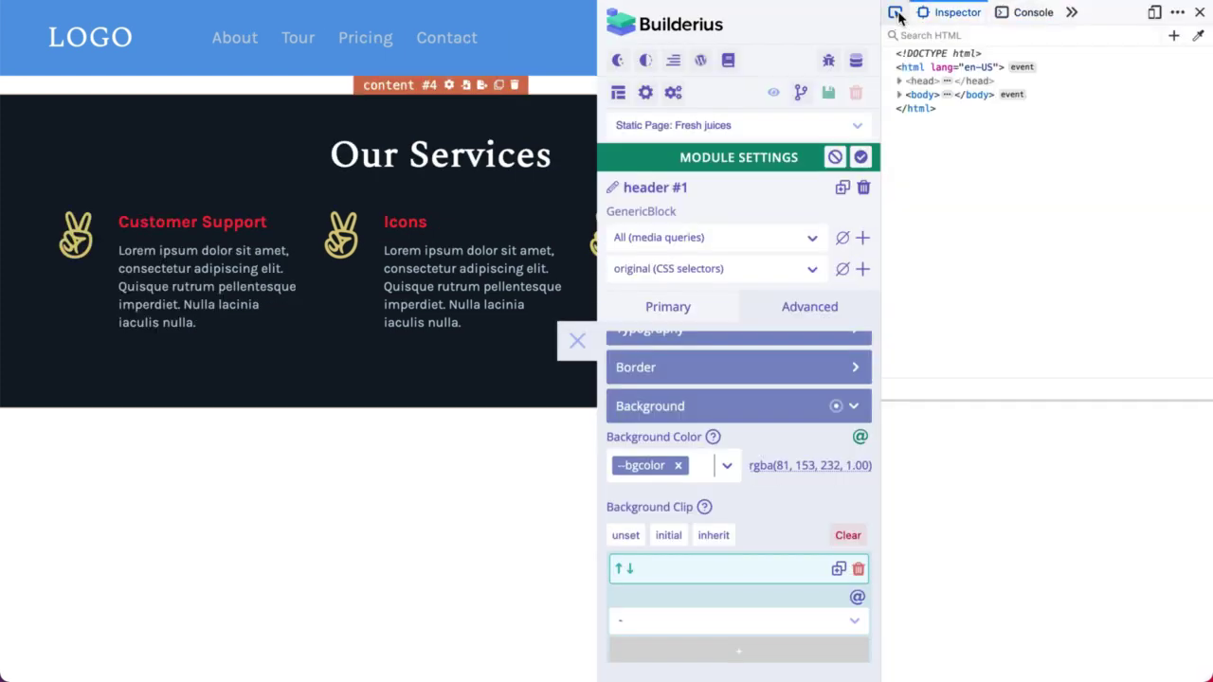
click(556, 52)
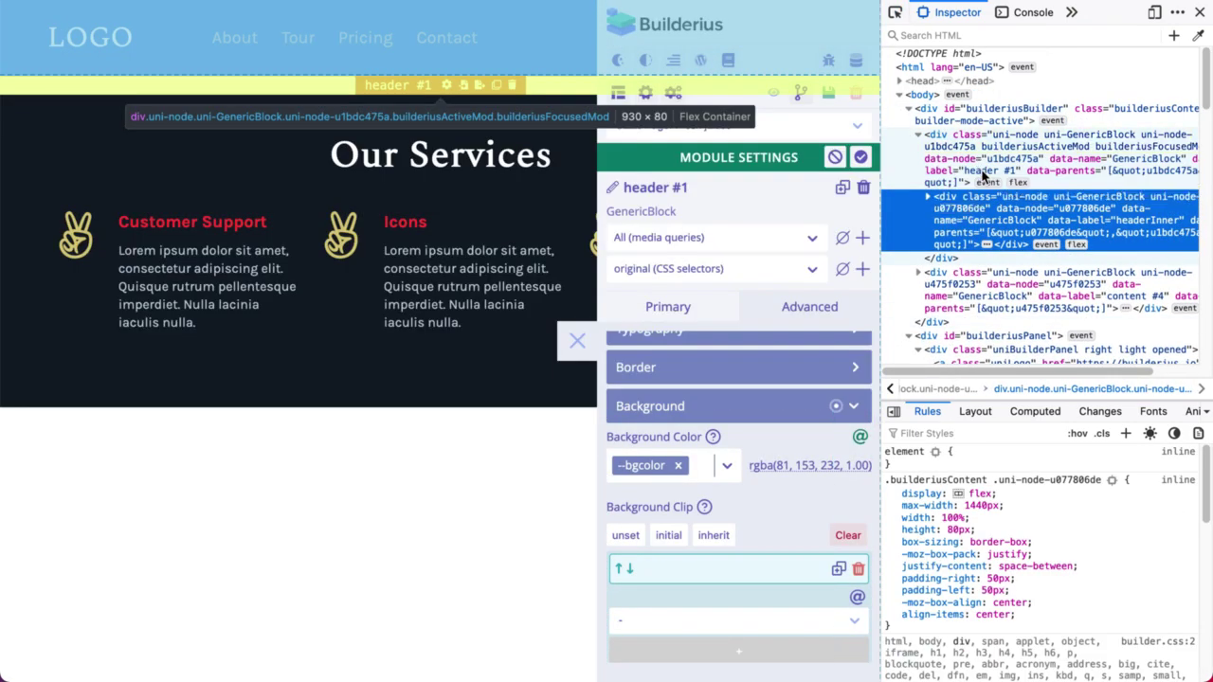
click(983, 177)
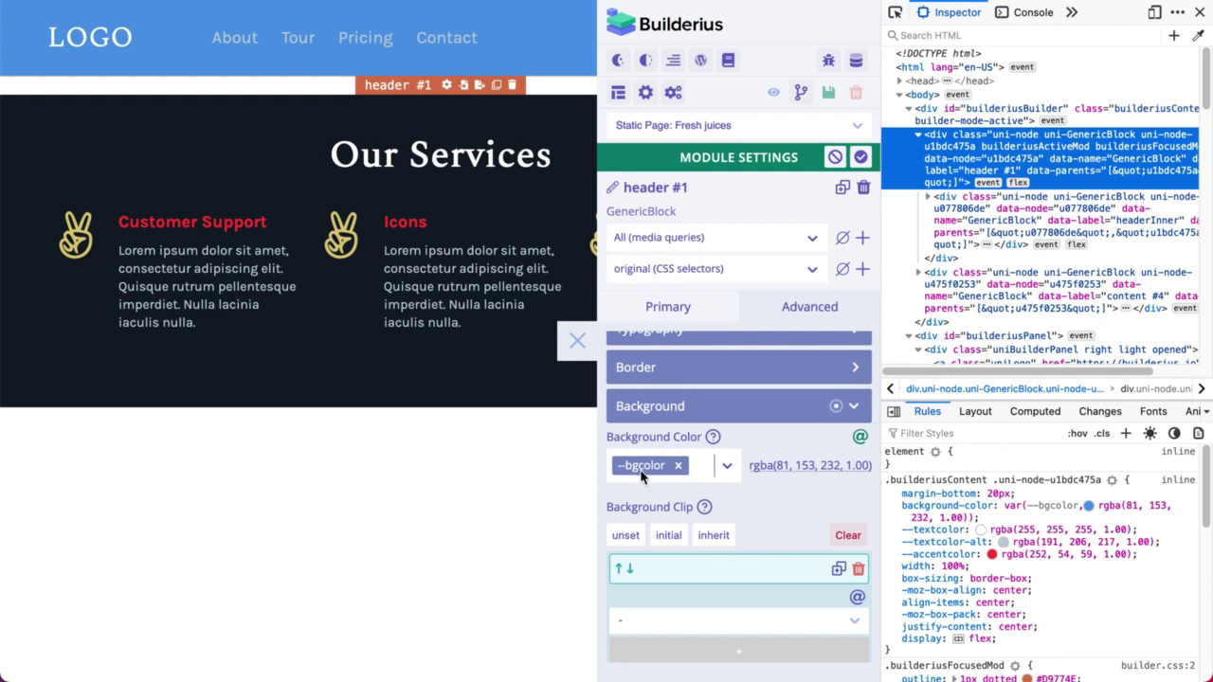
- Collapse header #1's background settings and apply the module settings to return to the modules tree
scroll(757, 443, up, 2)
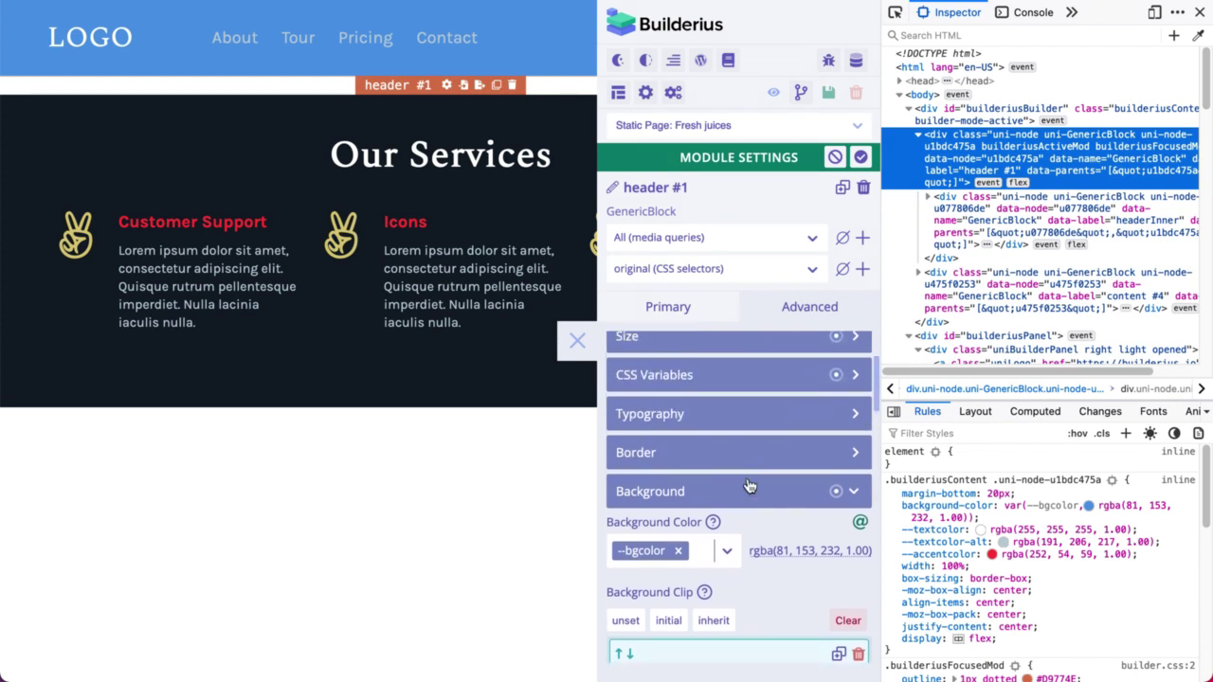
click(748, 489)
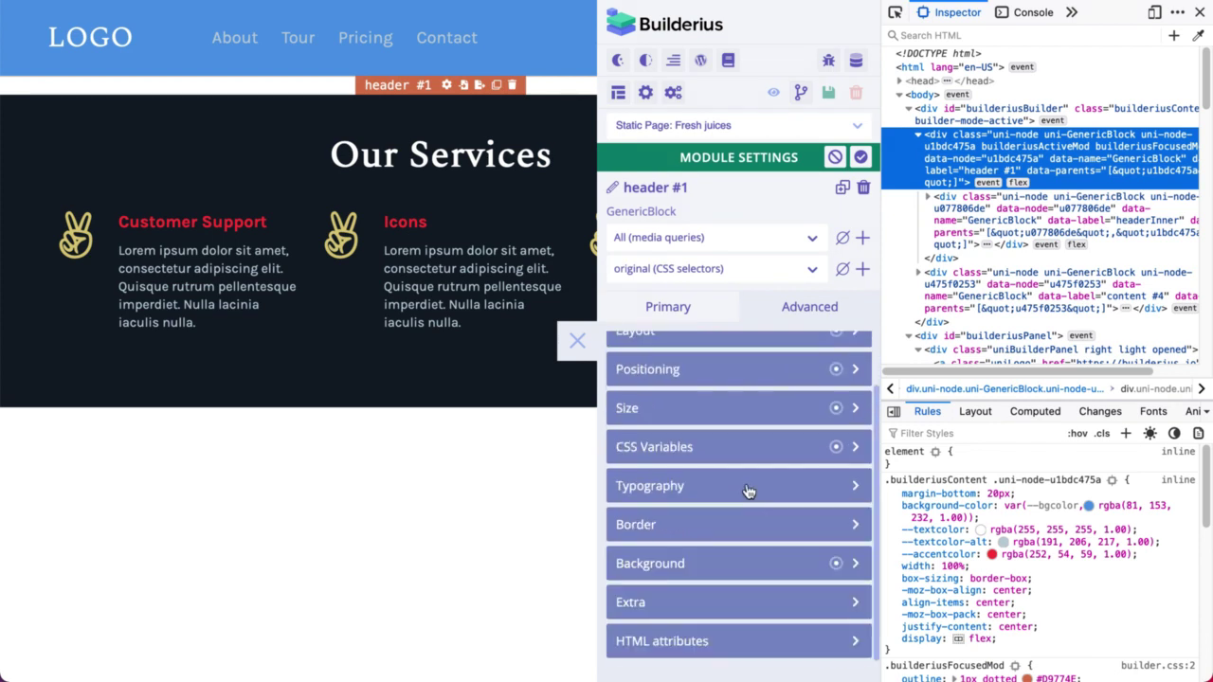
click(861, 157)
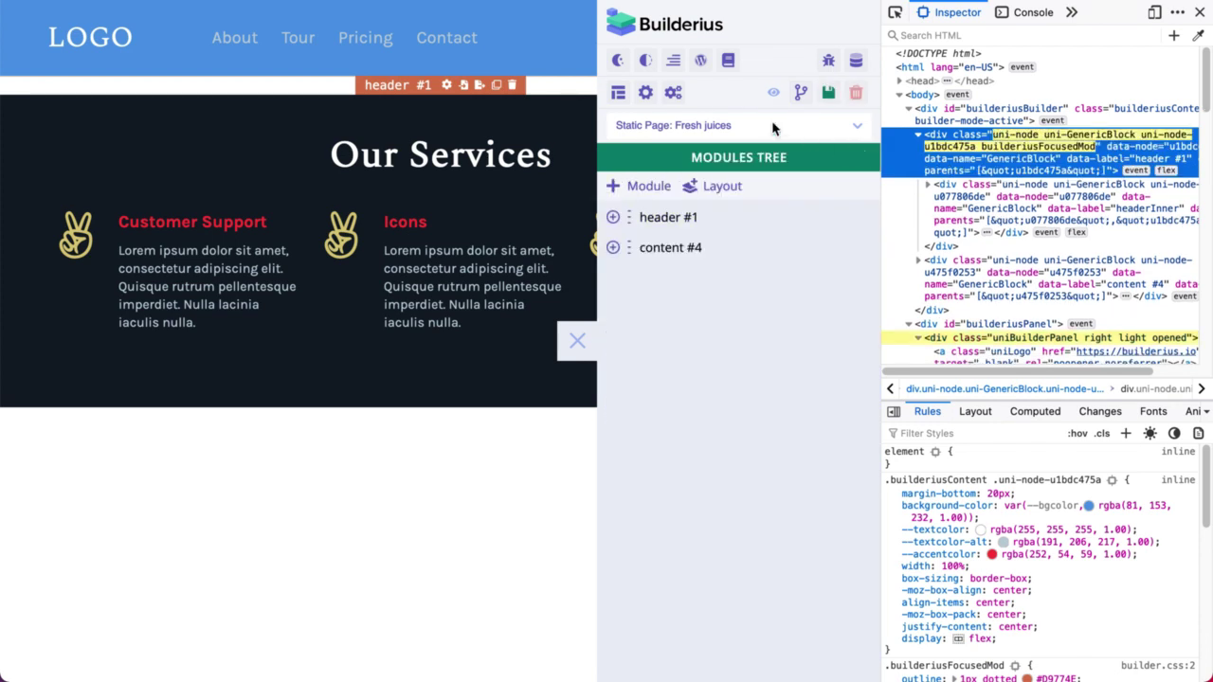
- Add a color-type CSS variable named --bgcolor in the global settings for all templates
click(672, 95)
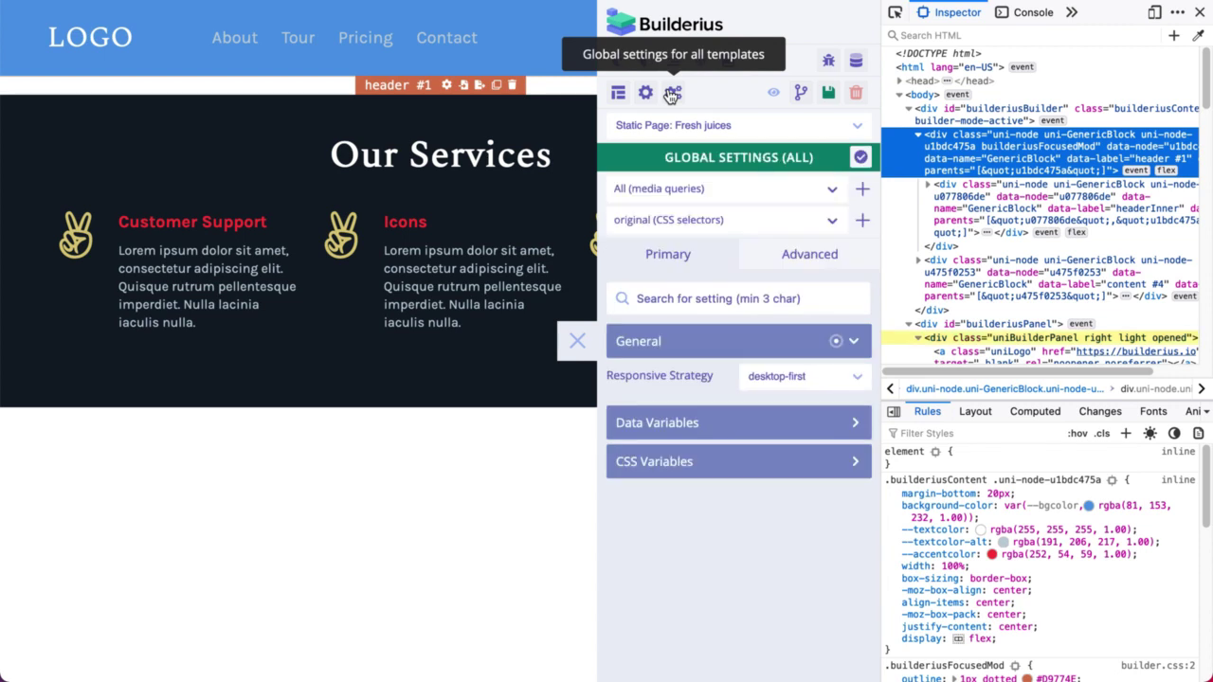
click(704, 464)
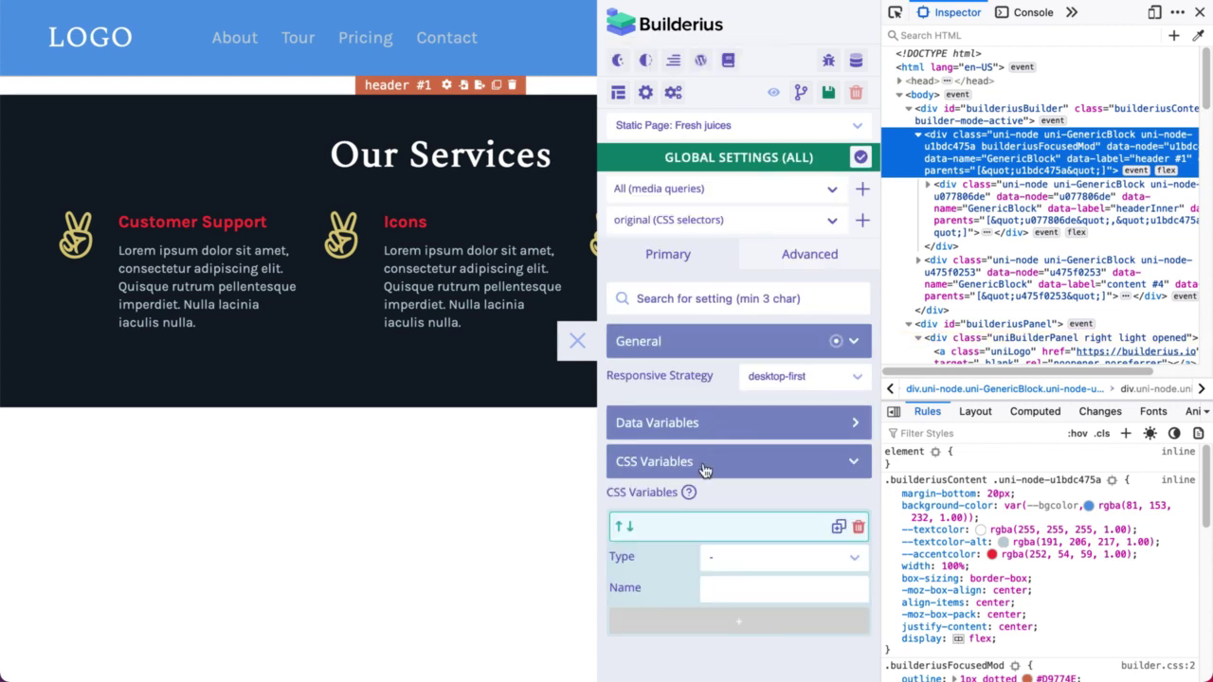
click(768, 559)
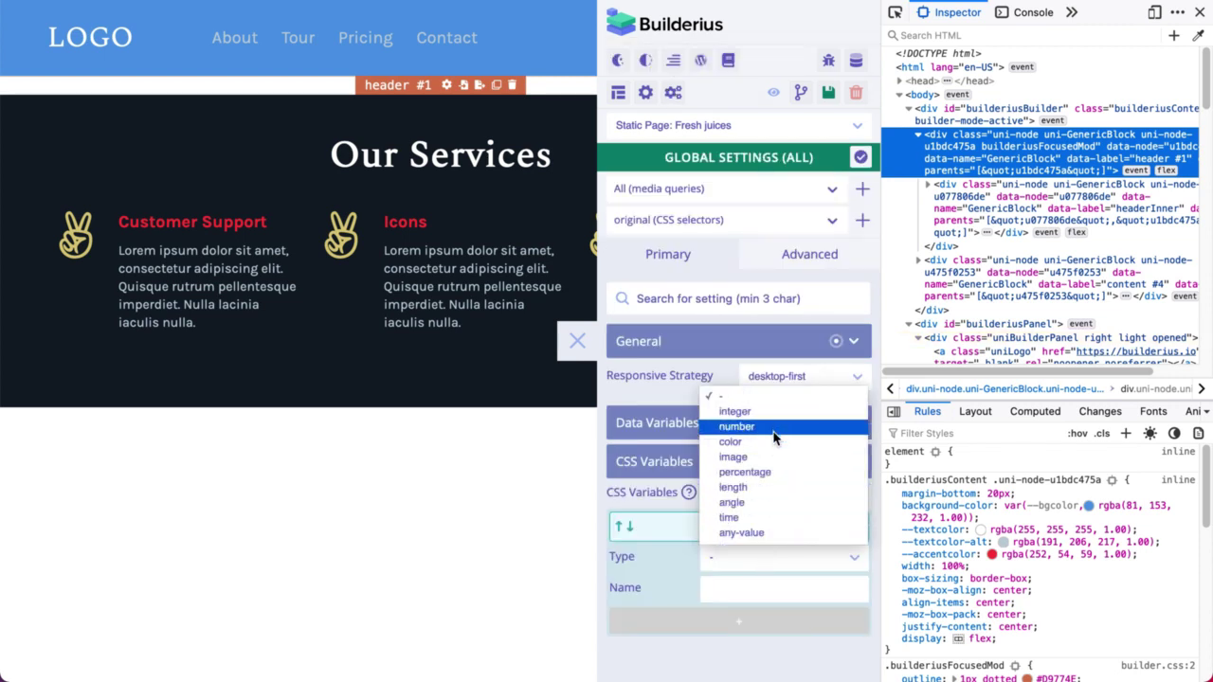
click(772, 442)
click(760, 589)
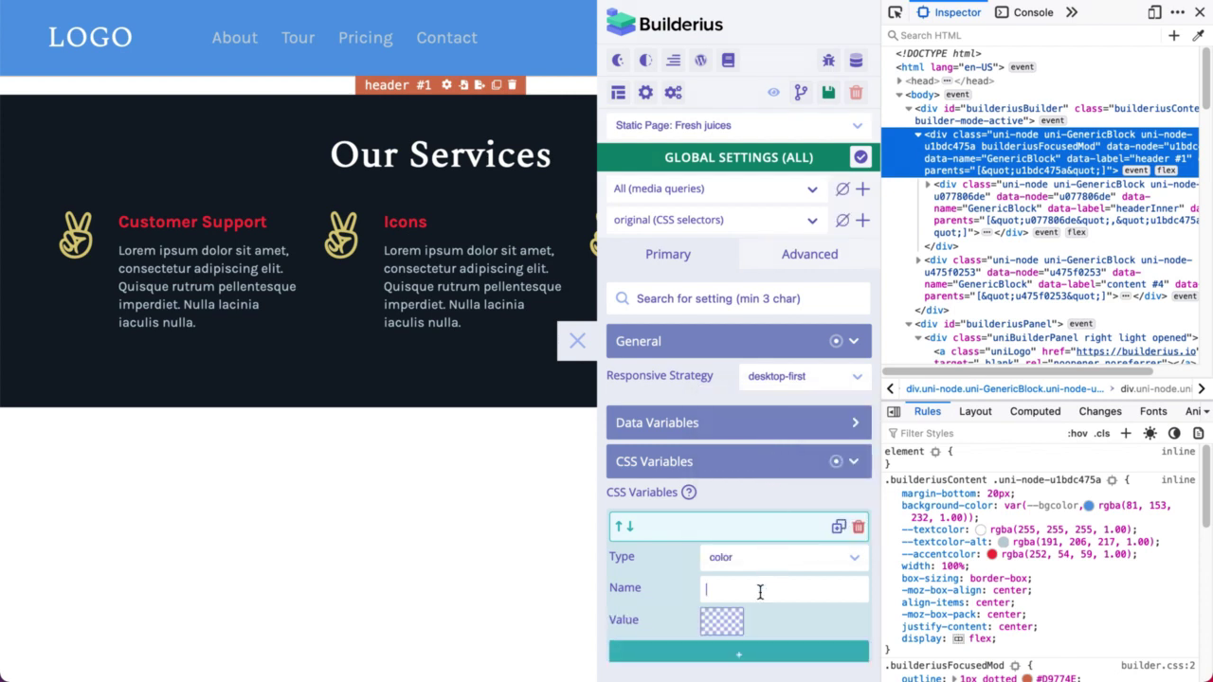
text(--bgcolor)
- Set the global --bgcolor variable's value to the tan color #C8B595
click(724, 622)
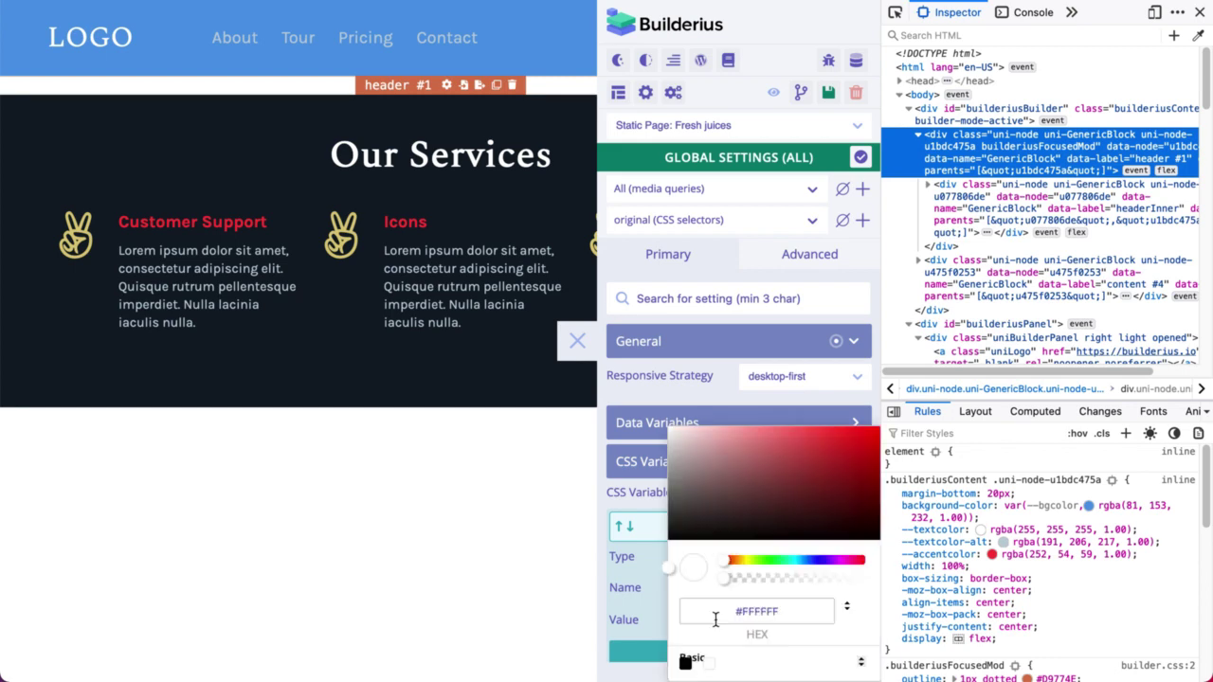
click(746, 562)
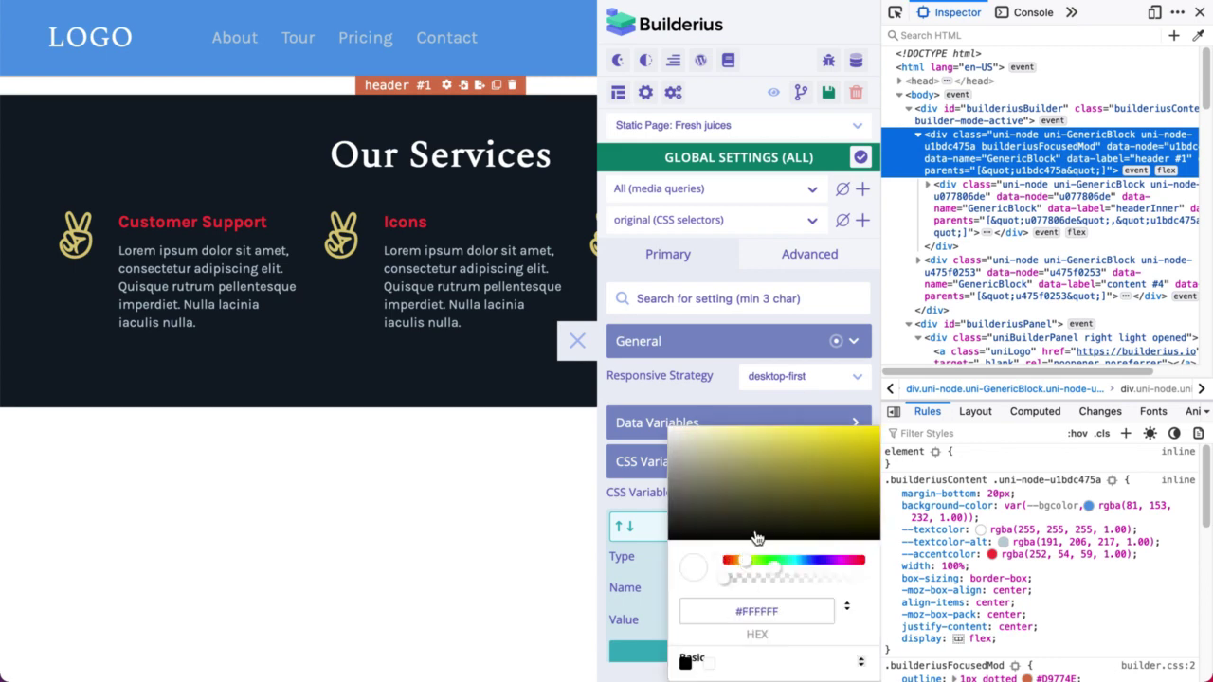
click(812, 436)
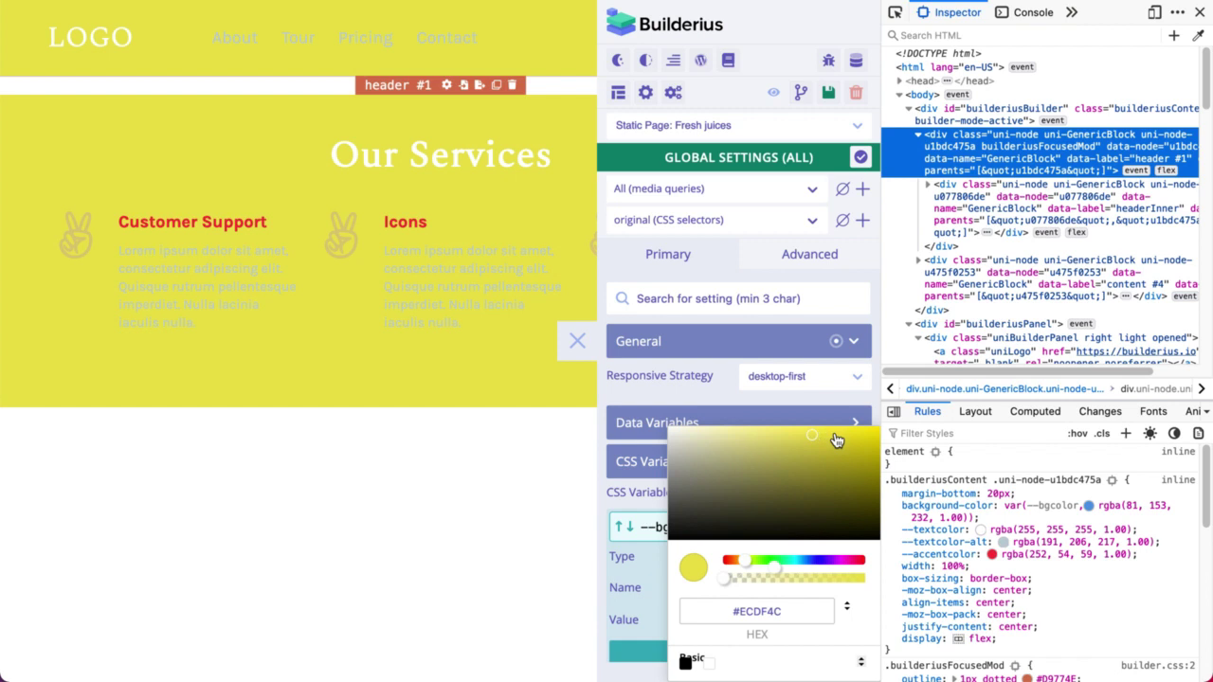
mouse_move(837, 440)
mouse_down()
mouse_move(853, 454)
mouse_move(832, 467)
mouse_move(759, 451)
mouse_up()
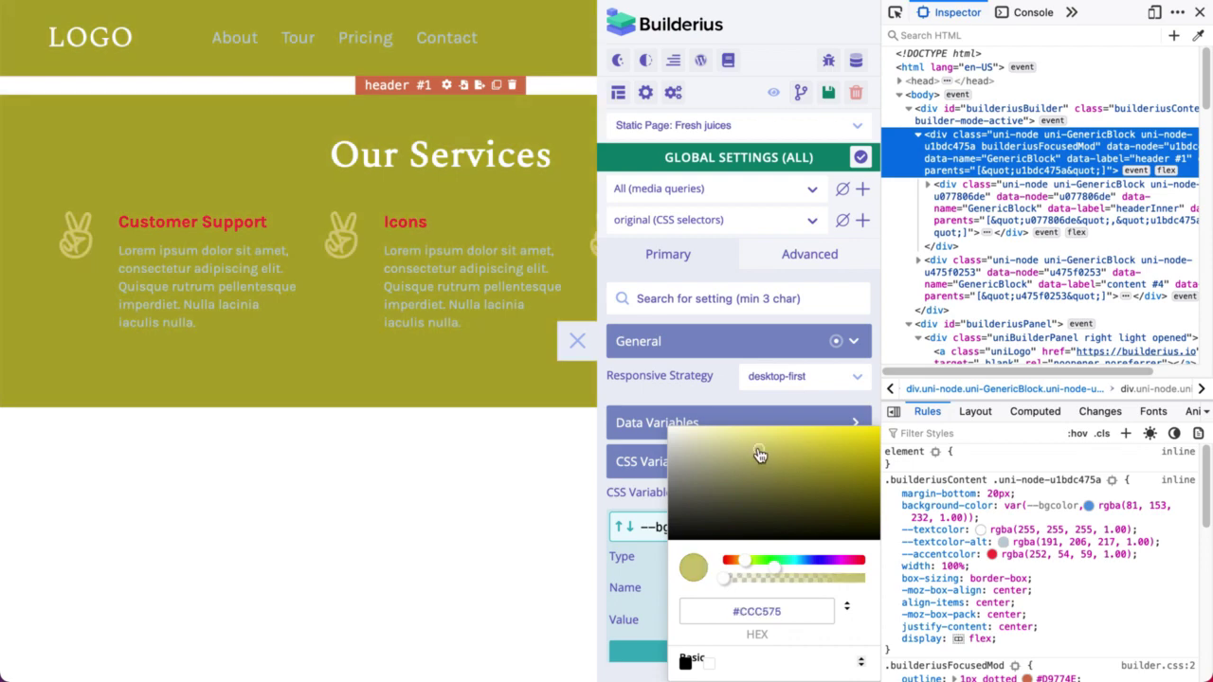
drag(748, 562, 739, 565)
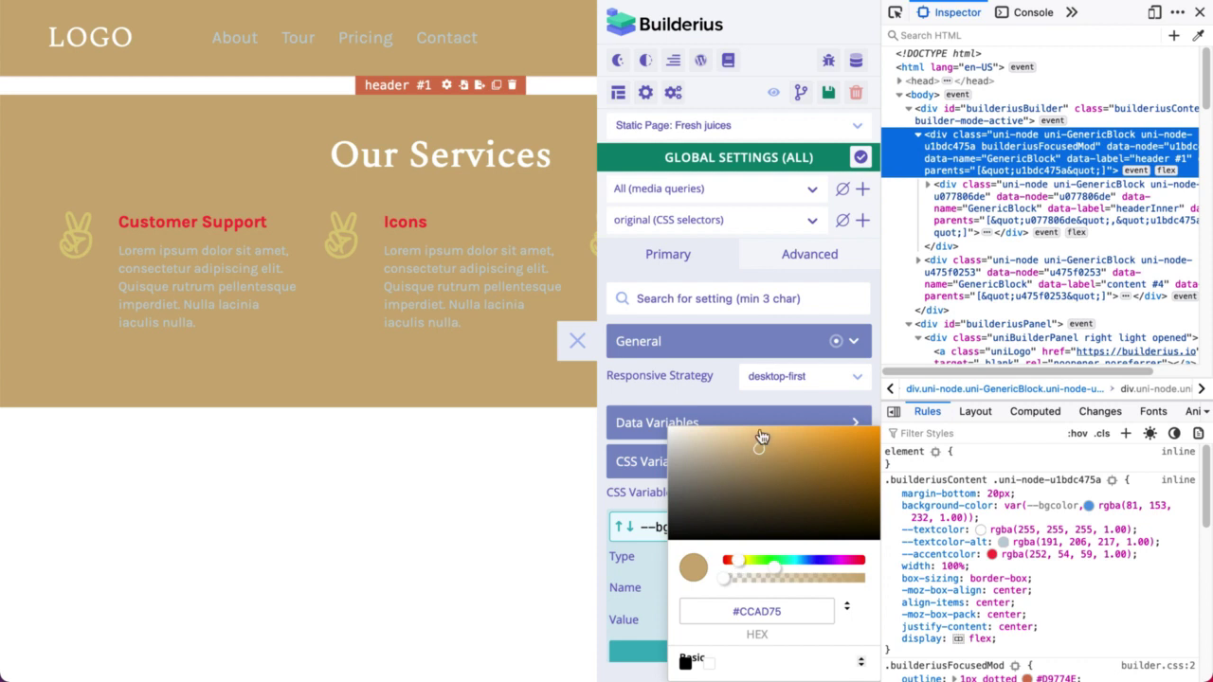
drag(748, 453, 723, 458)
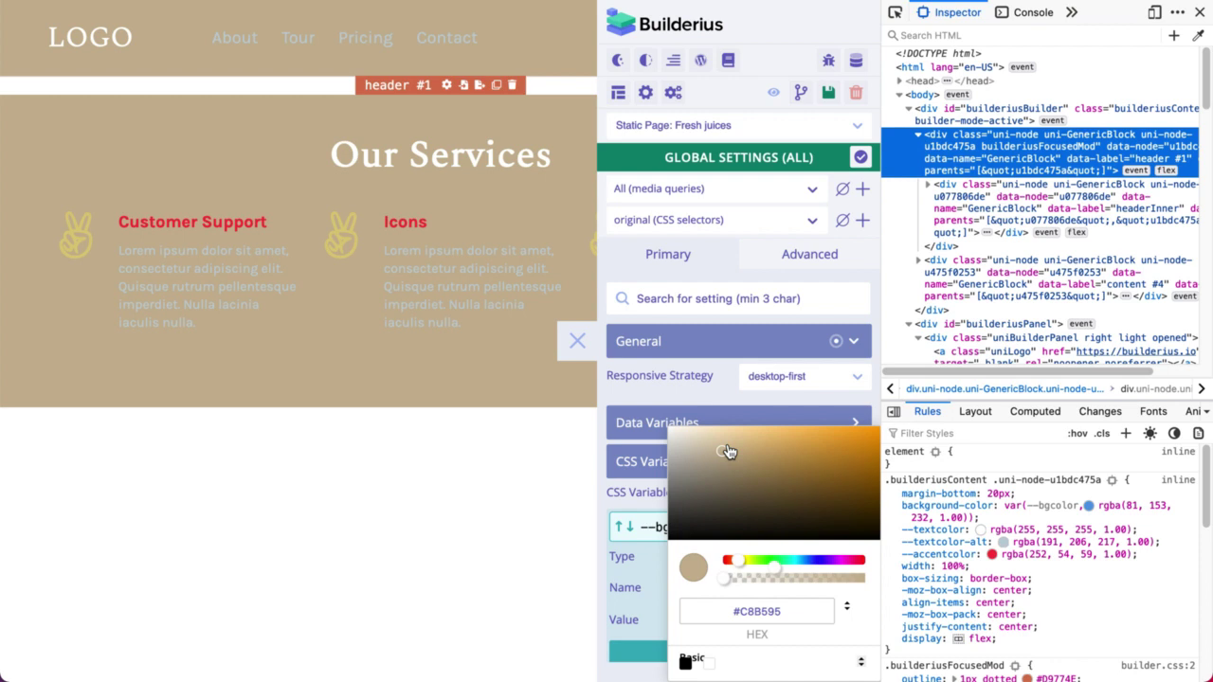
click(720, 397)
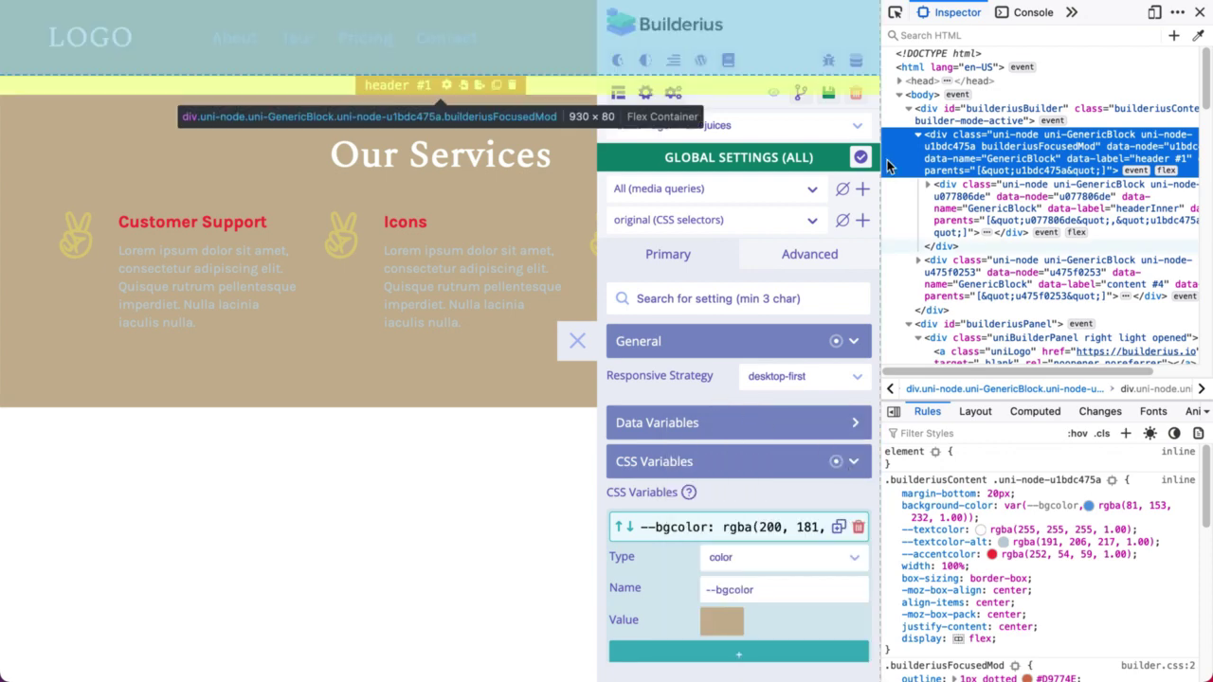
- Inspect header #1's CSS rules in the developer tools, down to the --bgcolor variable inherited from the builder container
click(976, 180)
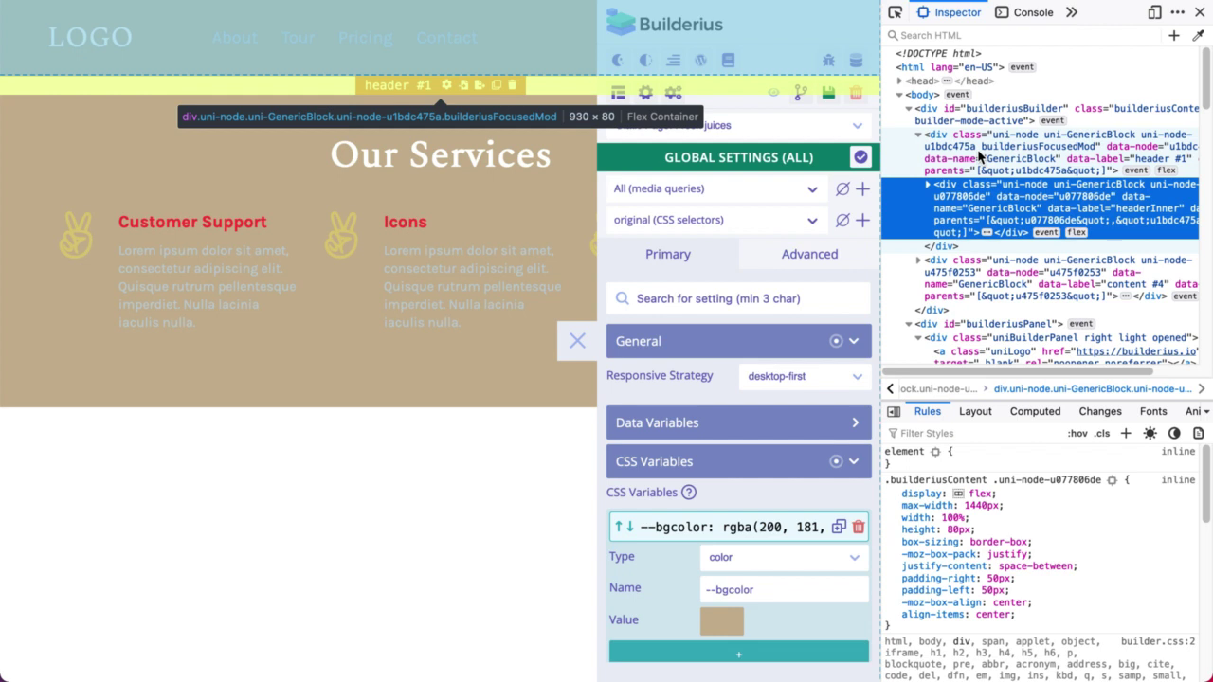
click(981, 156)
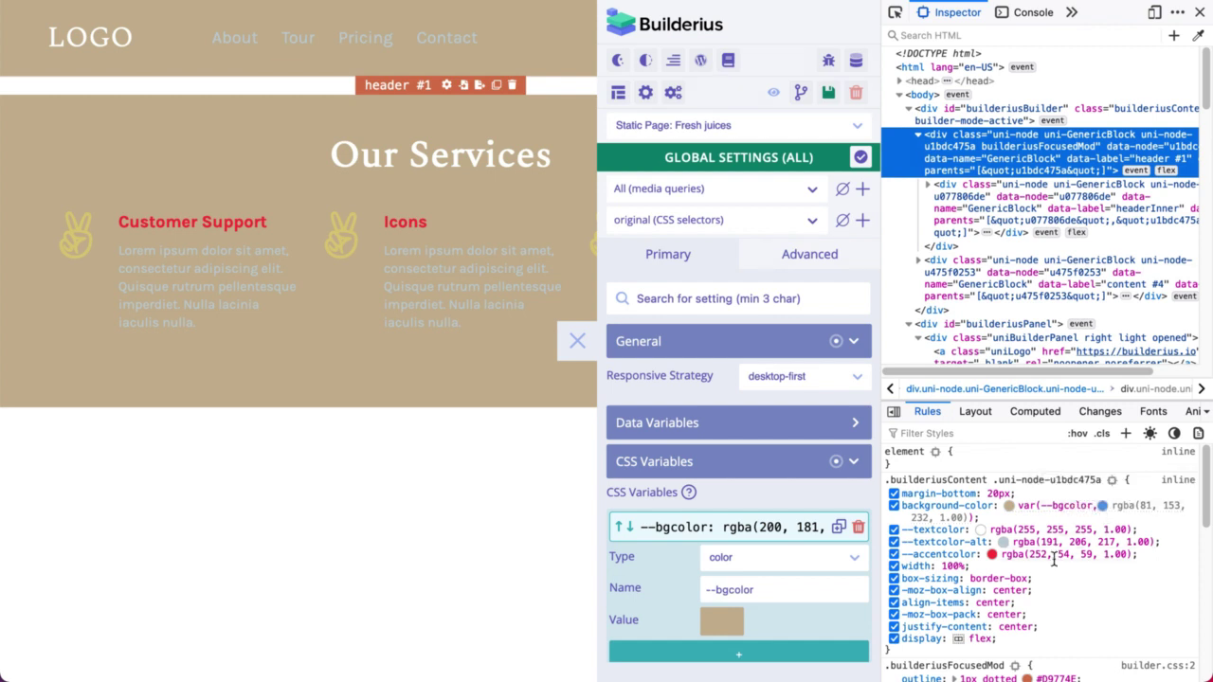
scroll(1061, 540, down, 2)
scroll(1055, 565, down, 6)
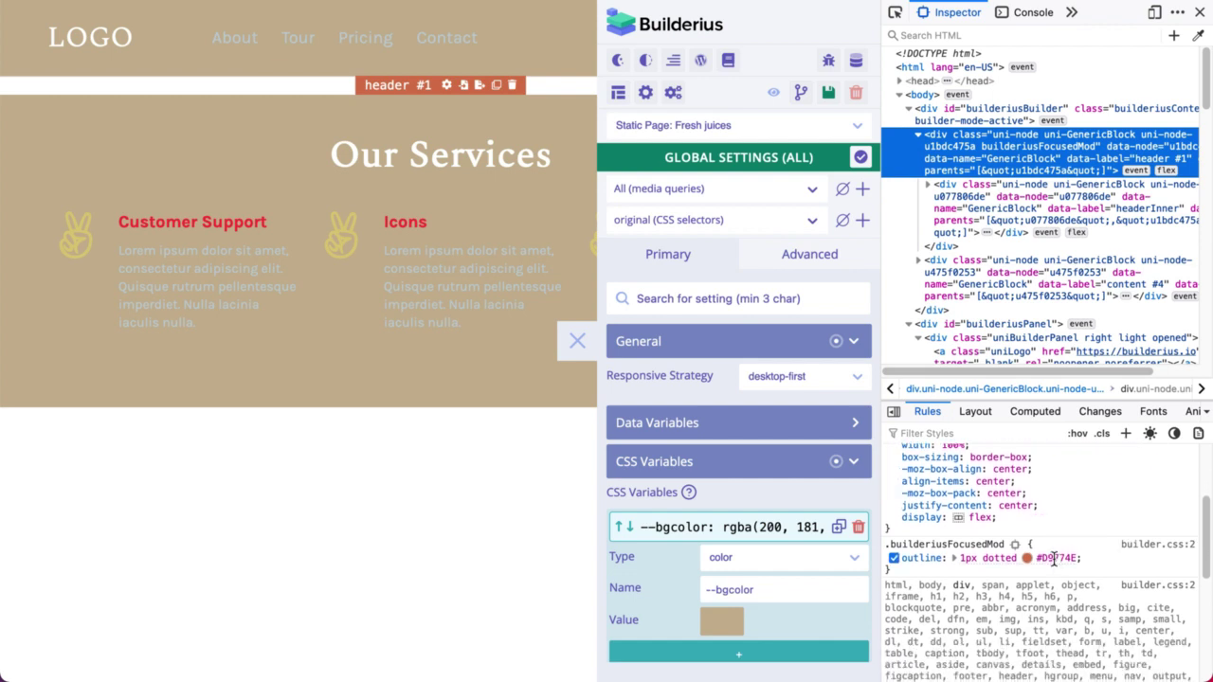
scroll(1053, 559, down, 1)
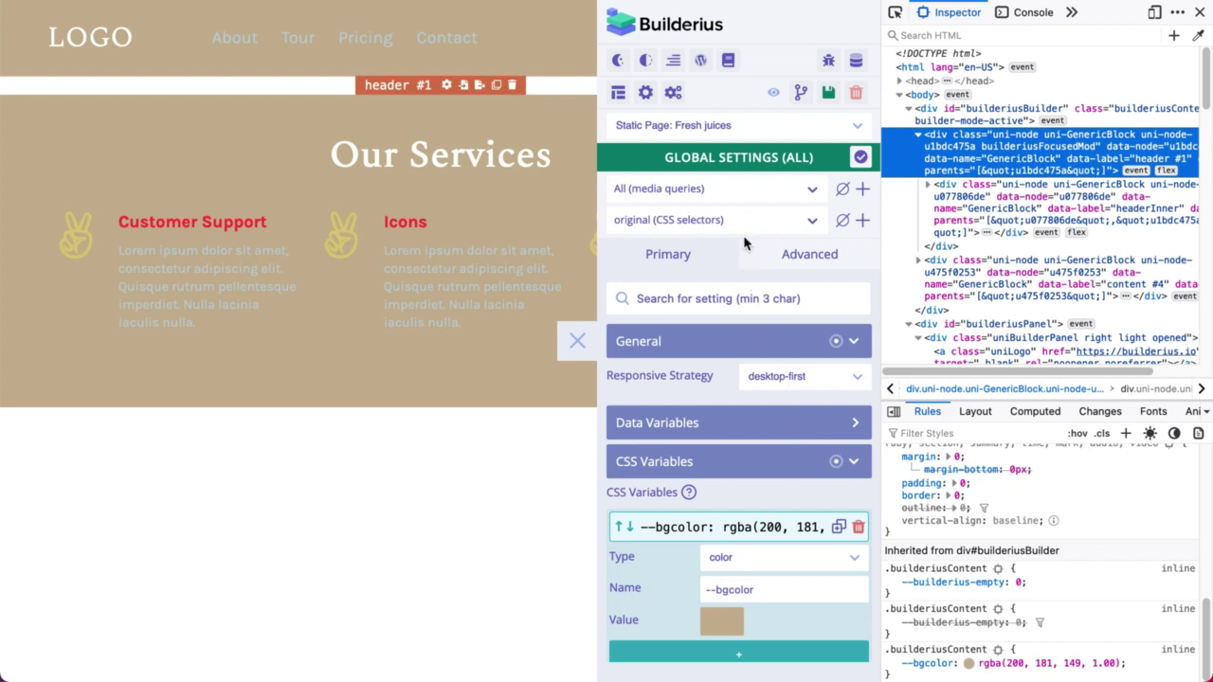
- Apply the global settings and add a color-type CSS variable named --bgcolor in the template settings
click(860, 158)
click(618, 92)
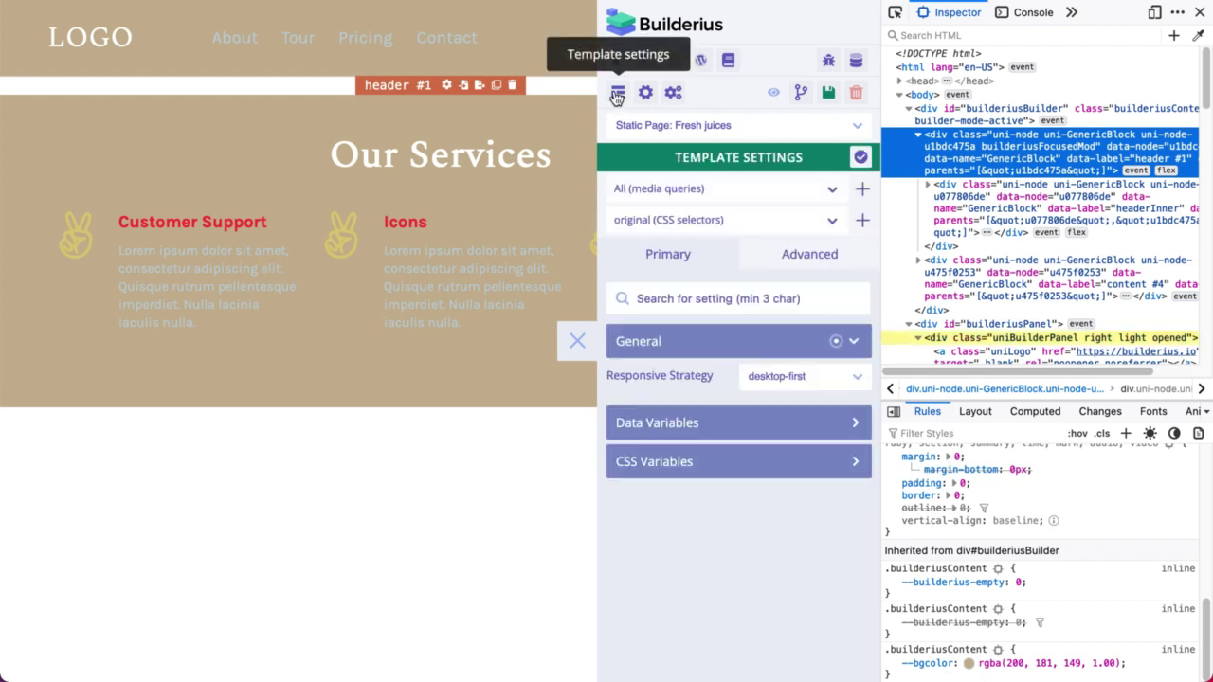
click(694, 463)
click(745, 552)
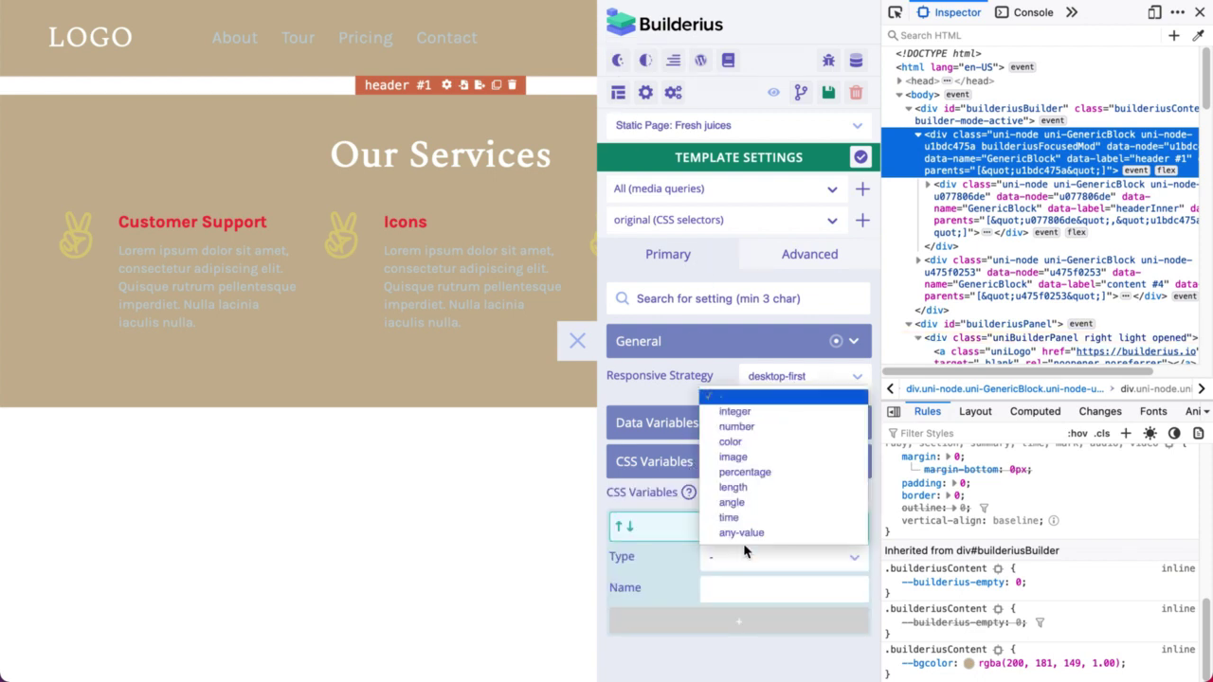
click(761, 442)
text(--bgcolor)
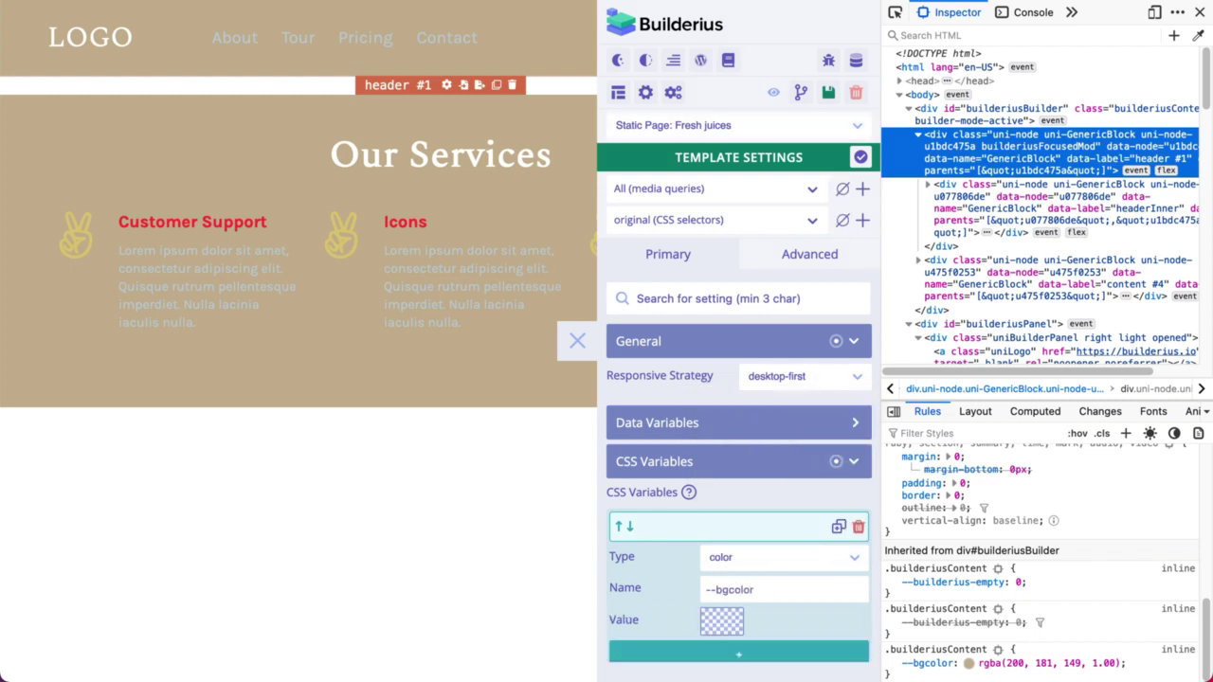
- Set the template-level --bgcolor variable's value to the purple color #9D46EE
click(717, 629)
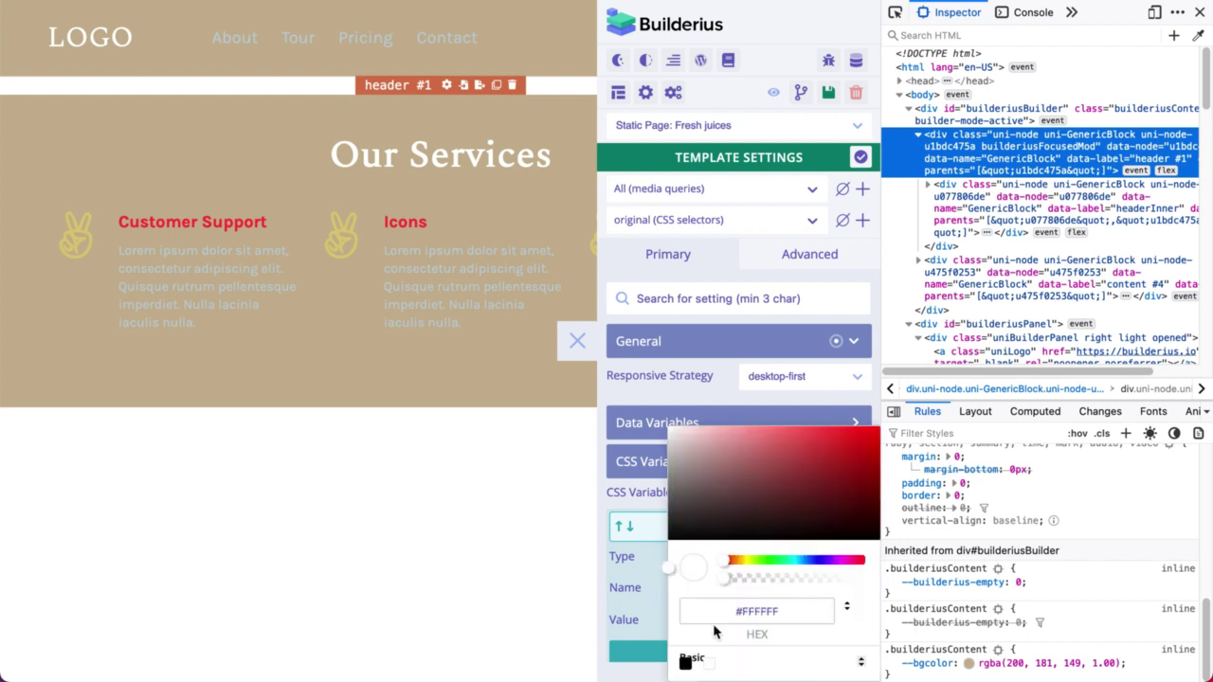
click(785, 561)
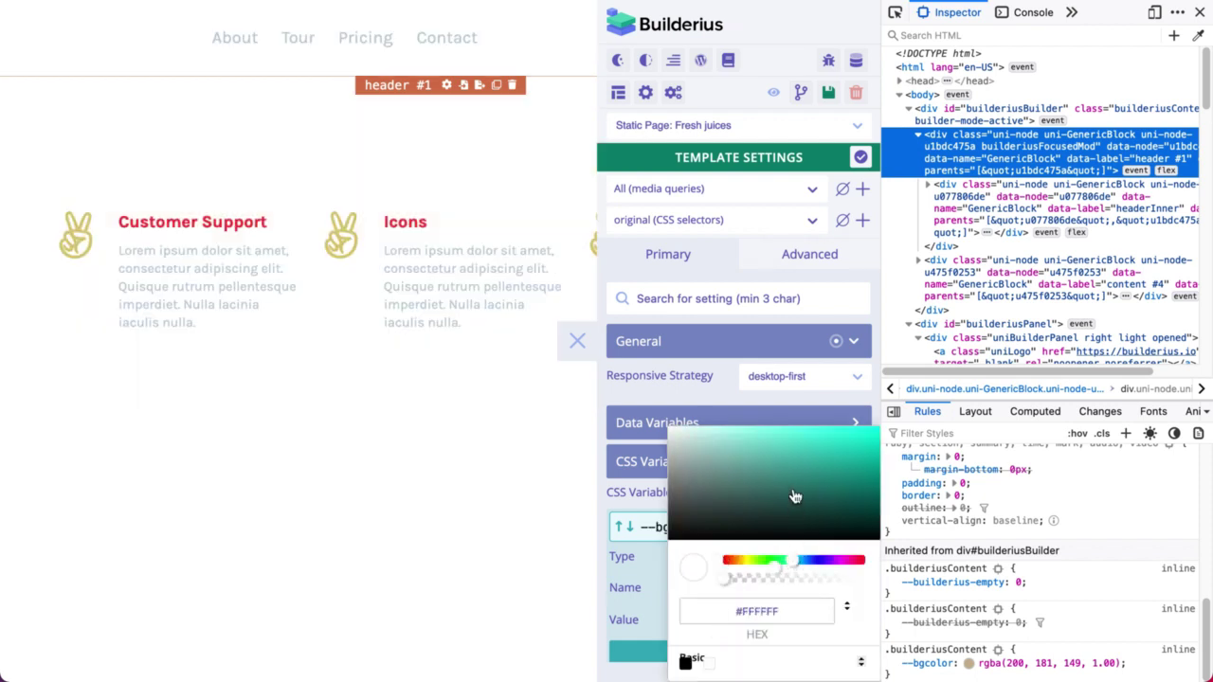
click(757, 438)
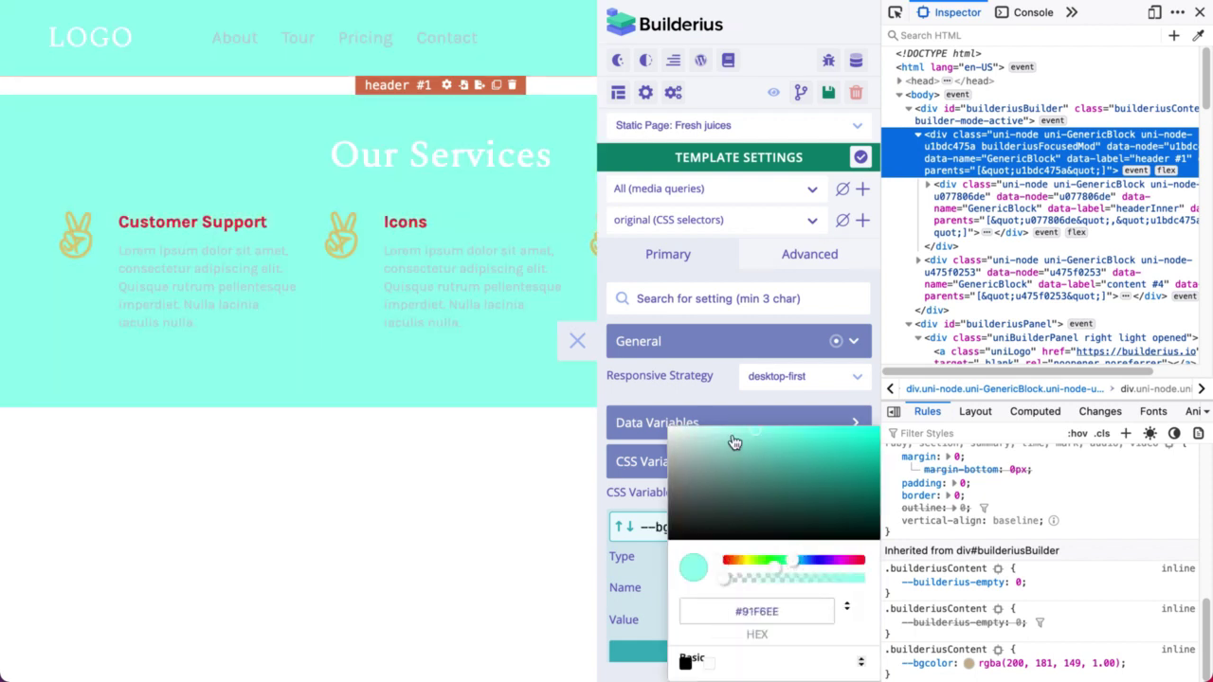
click(720, 442)
click(838, 451)
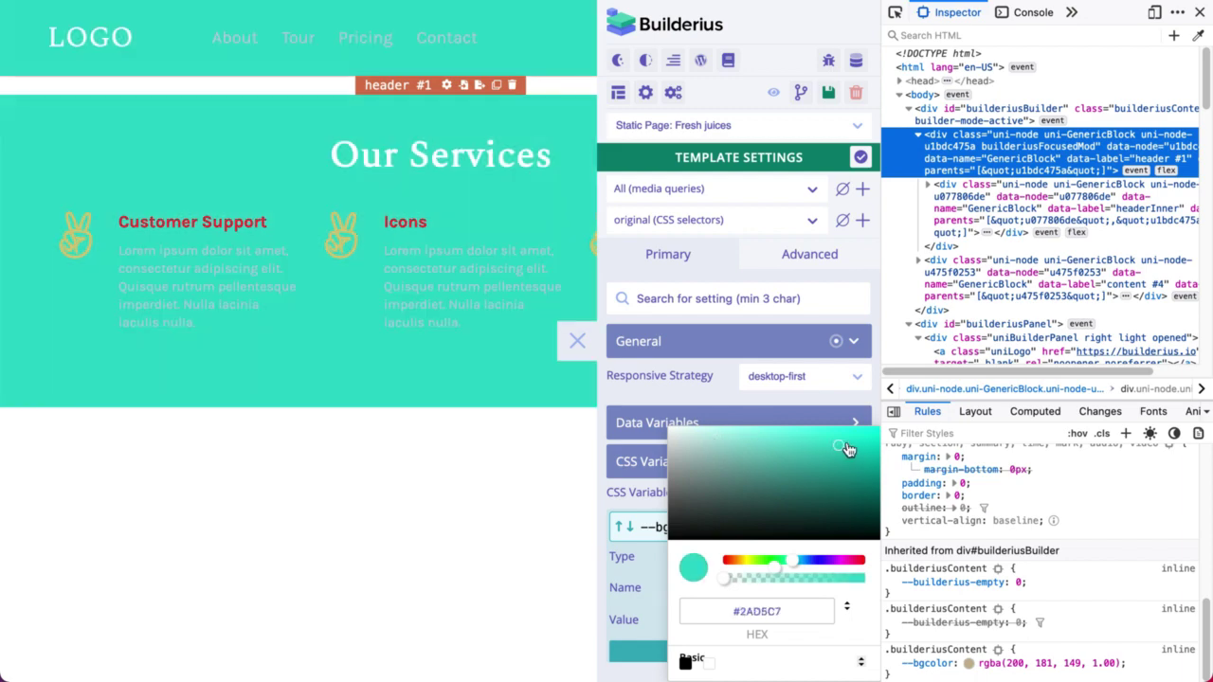
click(871, 441)
drag(787, 572, 830, 562)
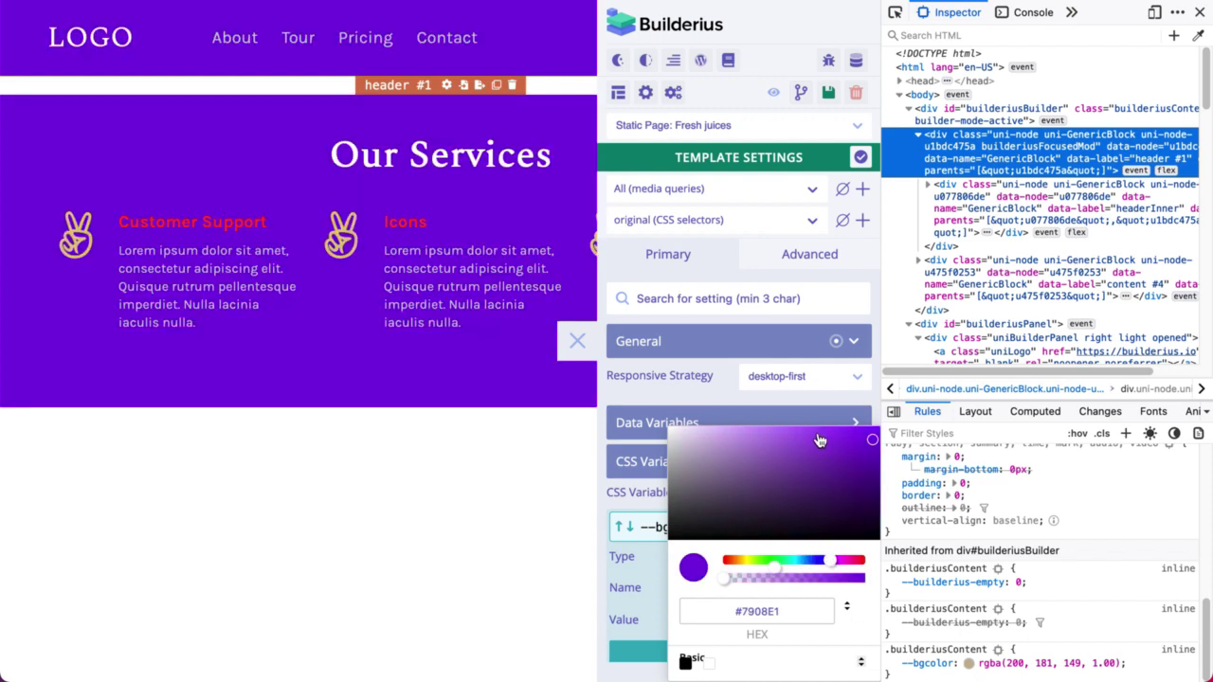
click(818, 438)
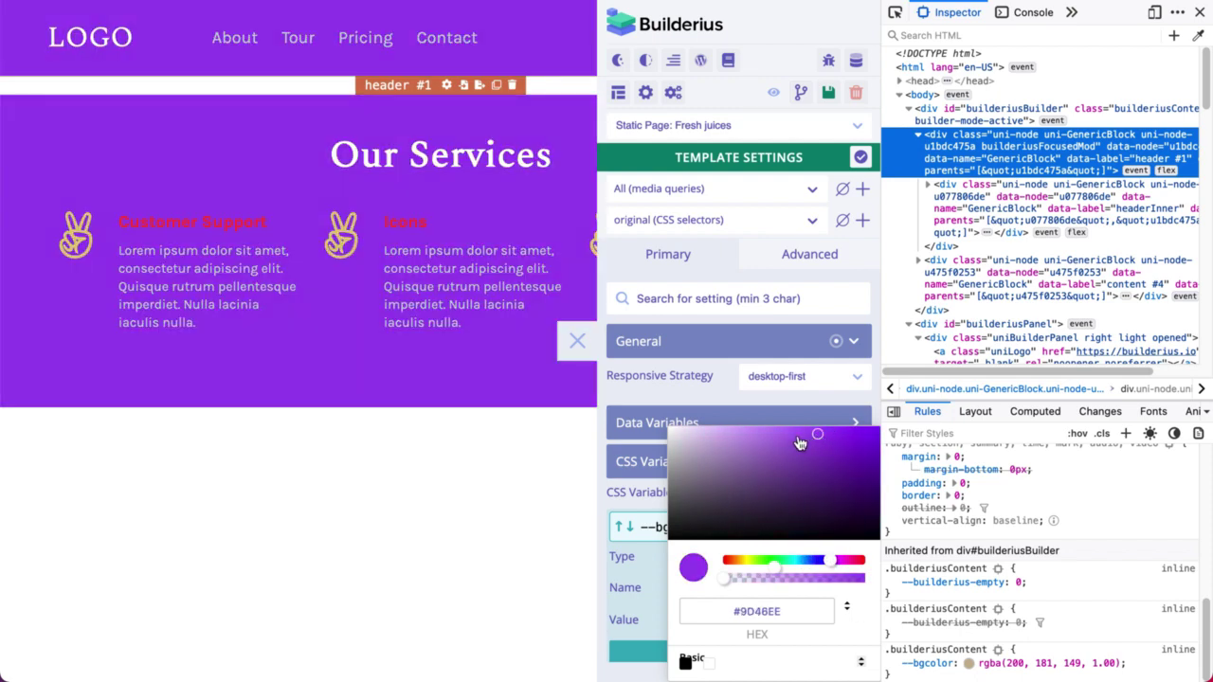
click(693, 397)
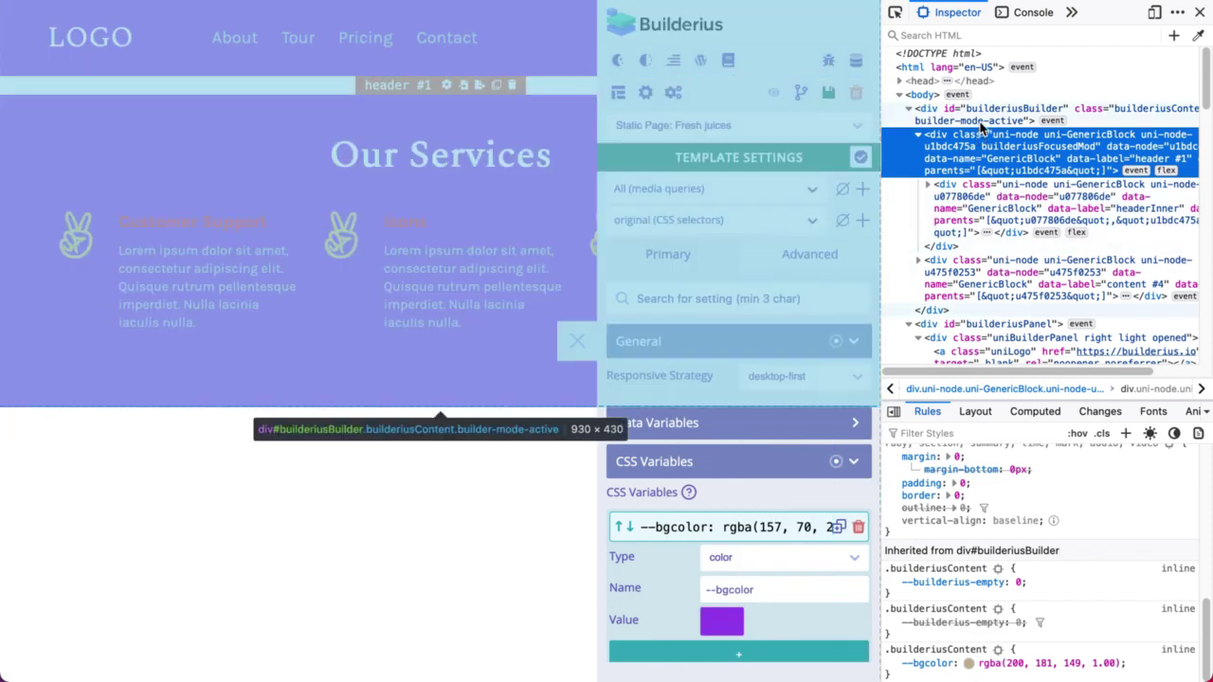
- Compare the template and global --bgcolor declarations in the inspected rules of the builder container and header #1
click(982, 115)
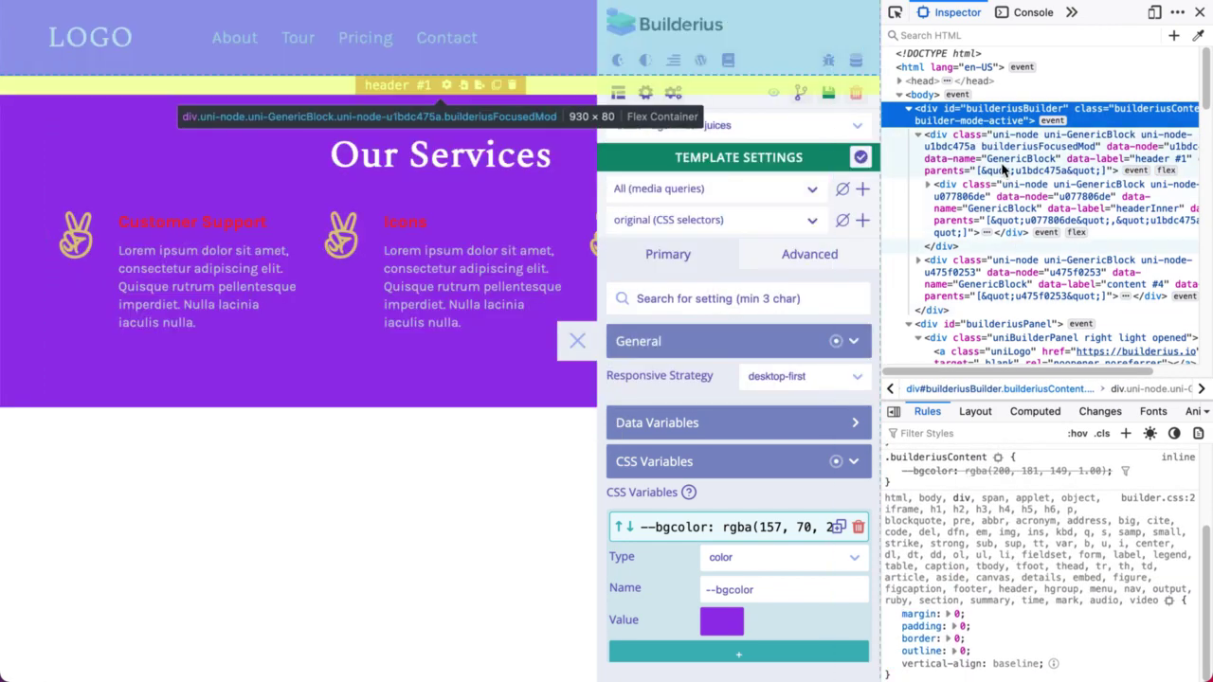
click(1001, 161)
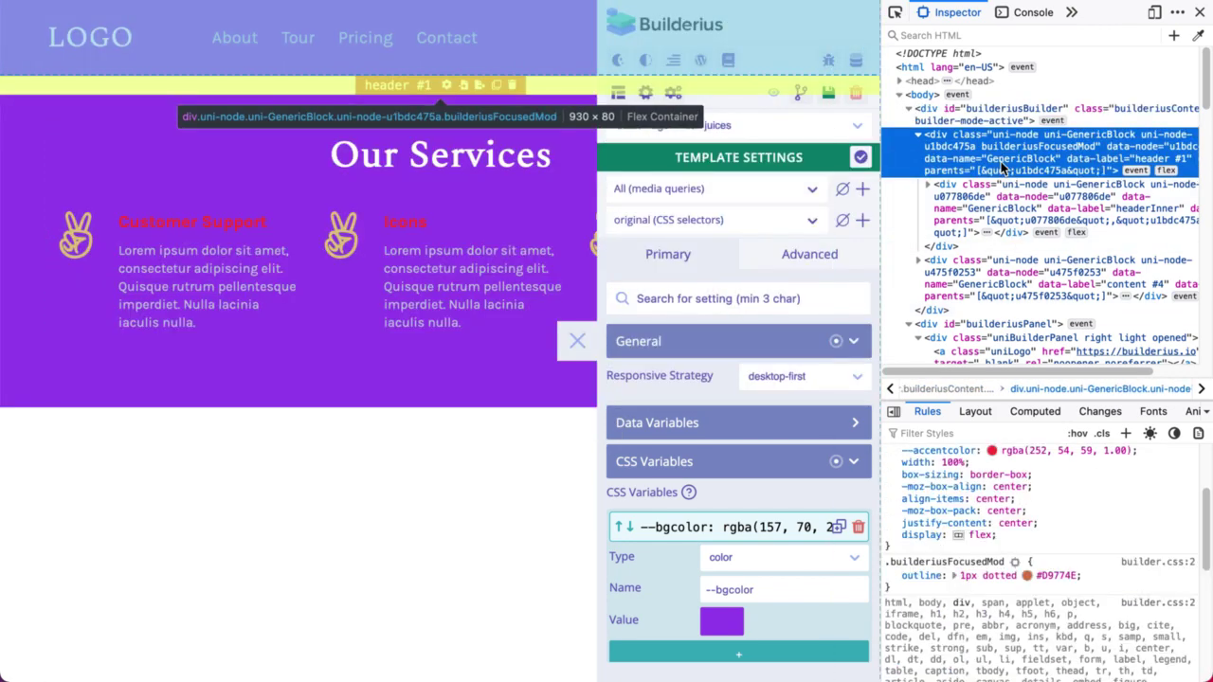
scroll(1013, 527, down, 4)
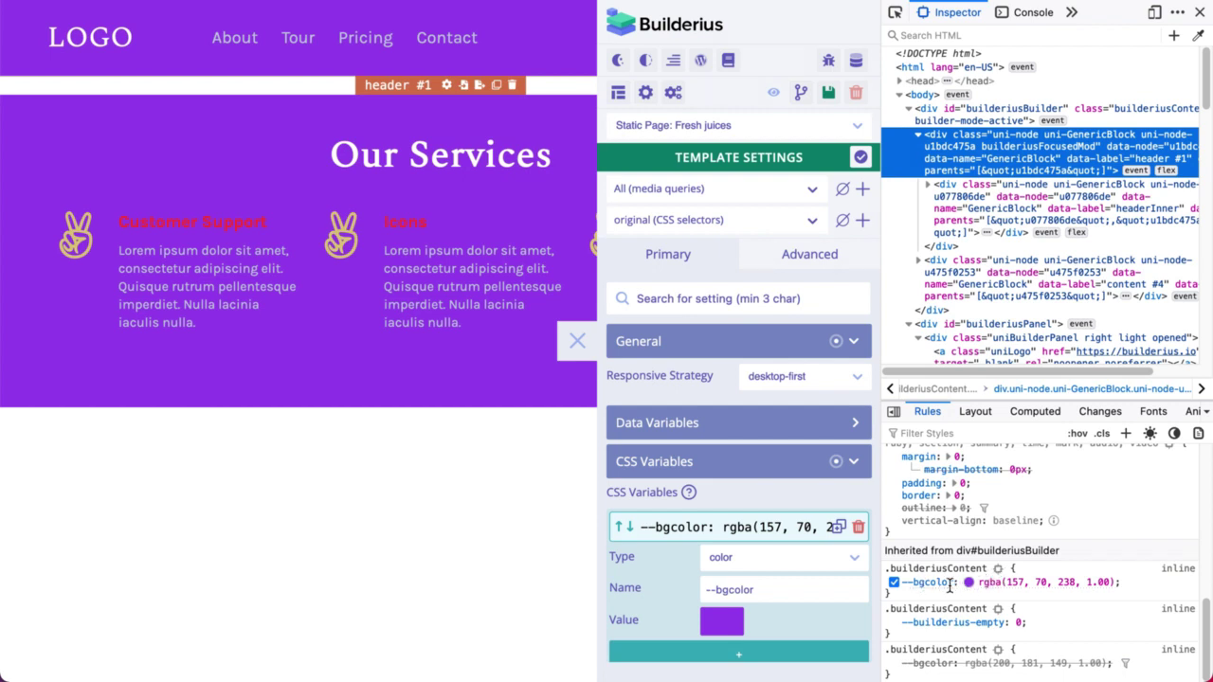
- Leave the template settings and add a color-type CSS variable named --bgcolor to the header #1 module
click(617, 92)
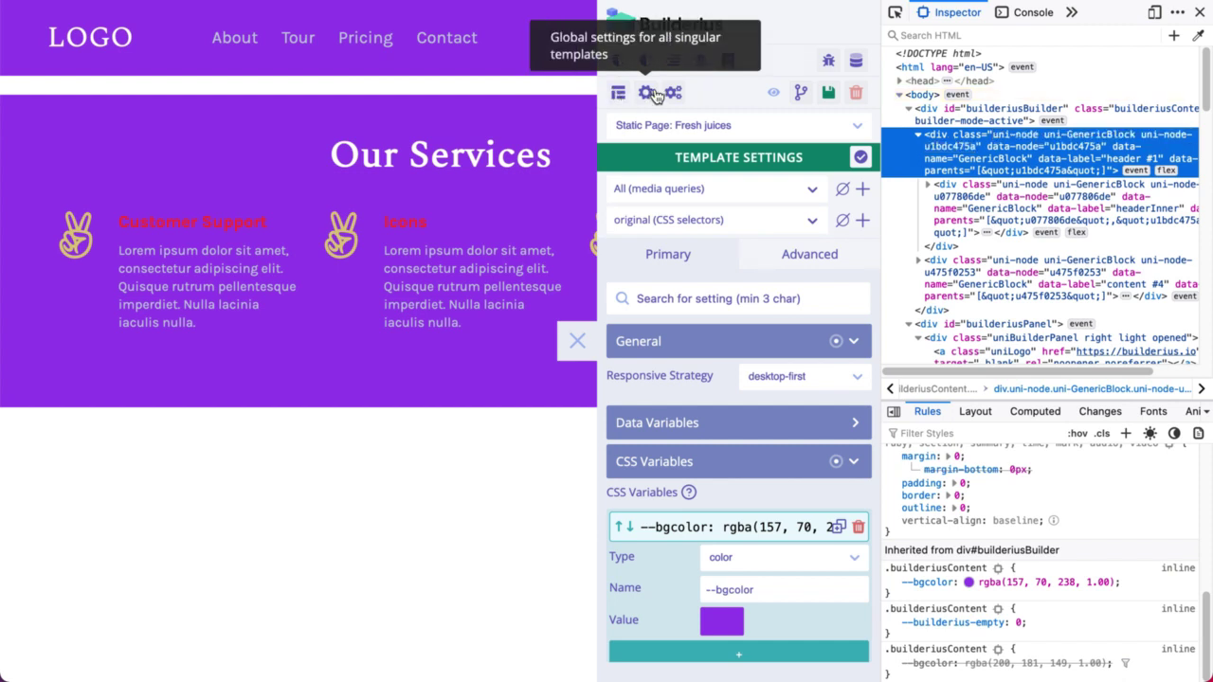
click(860, 156)
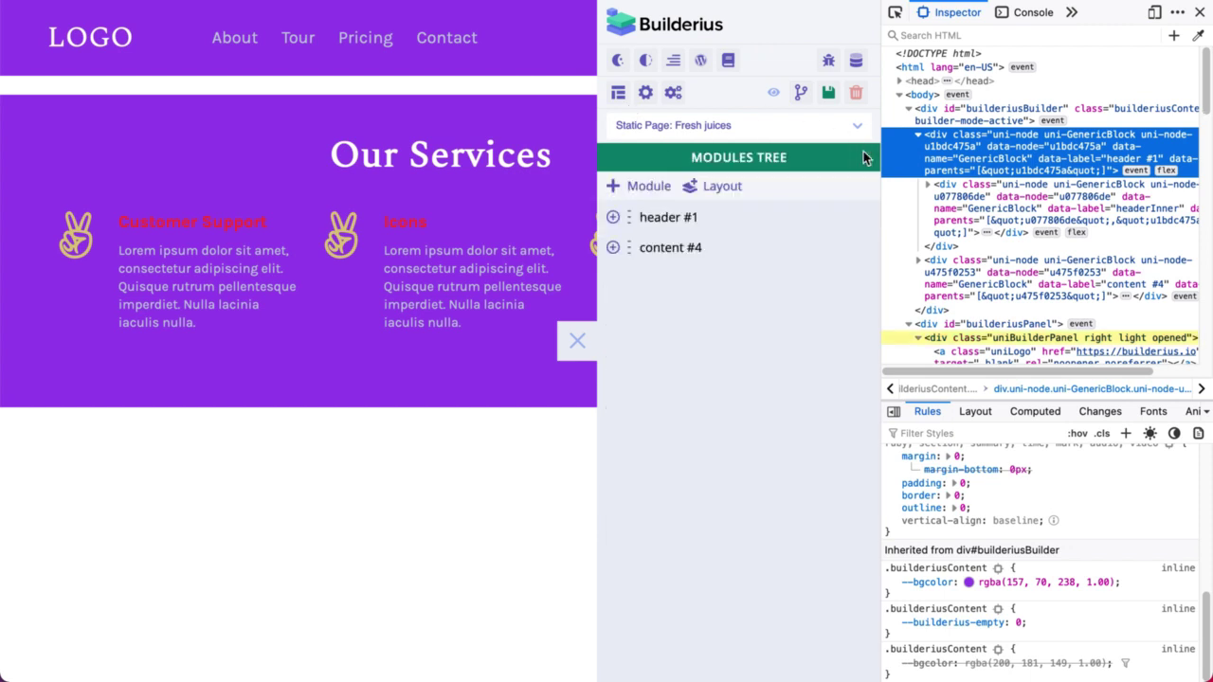
click(654, 217)
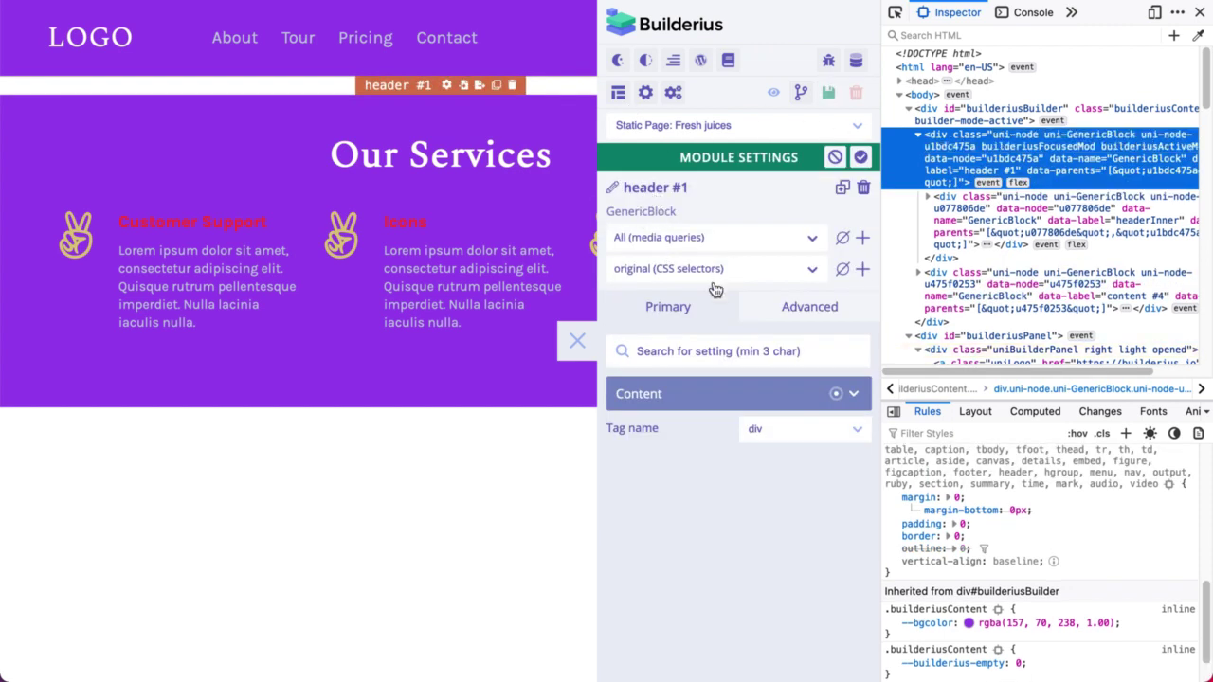
click(782, 311)
click(758, 511)
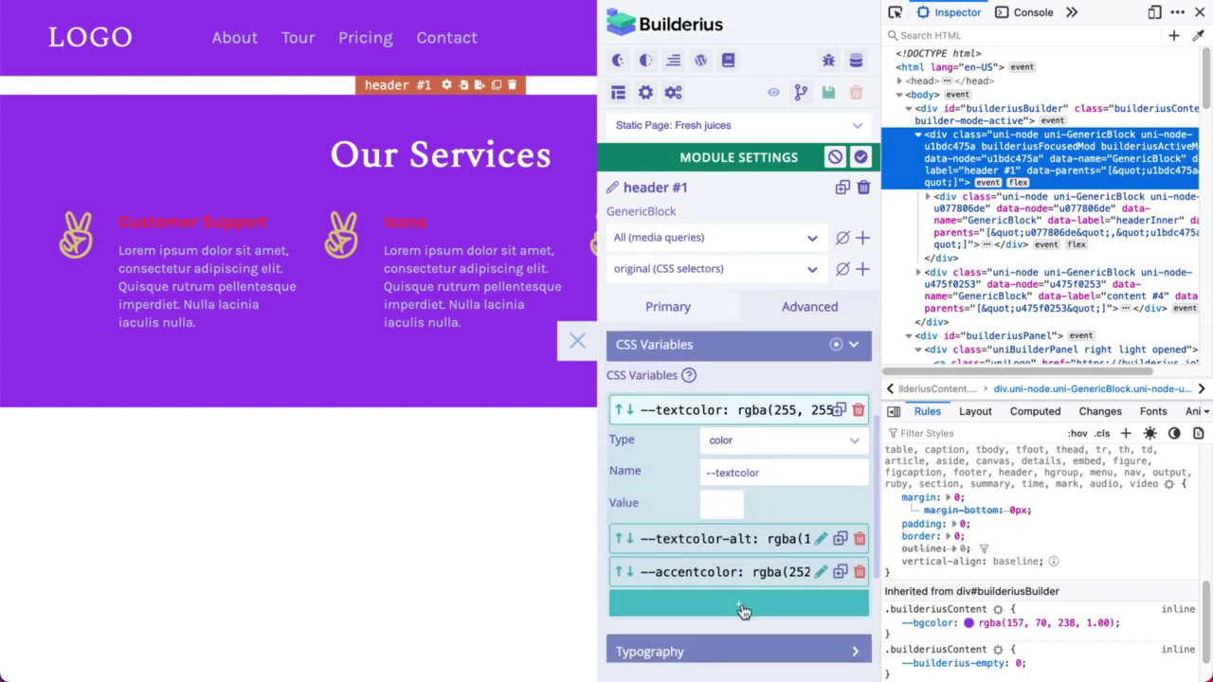
click(742, 603)
click(750, 540)
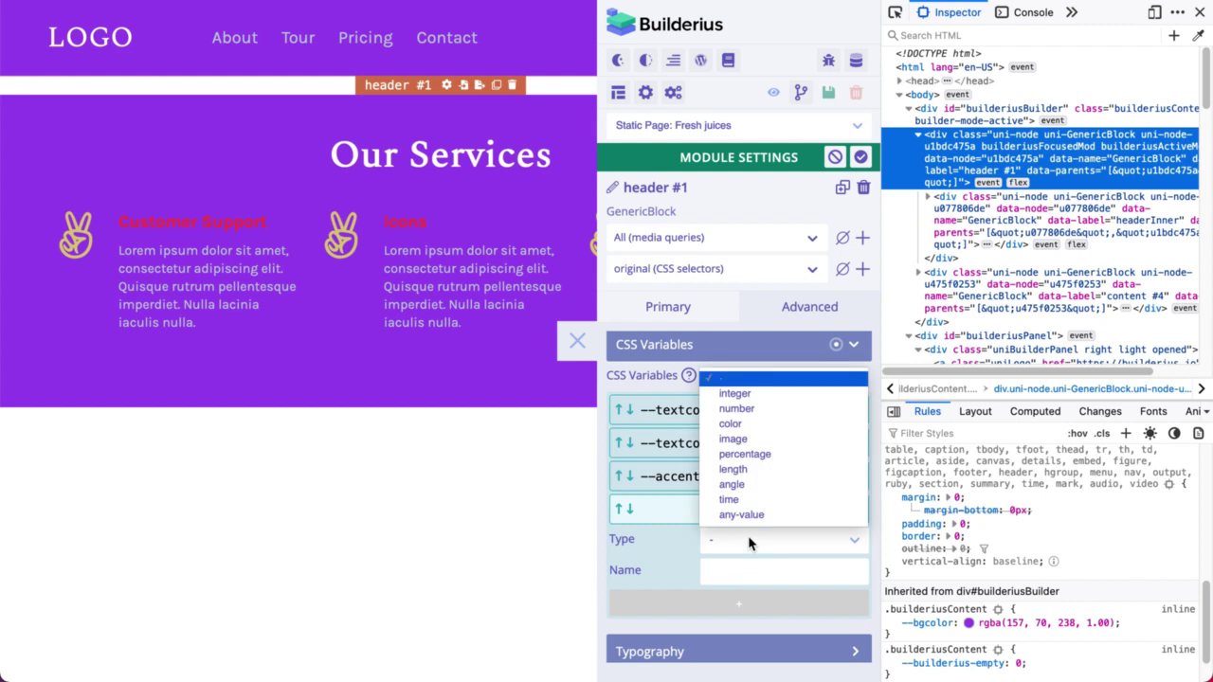
click(781, 423)
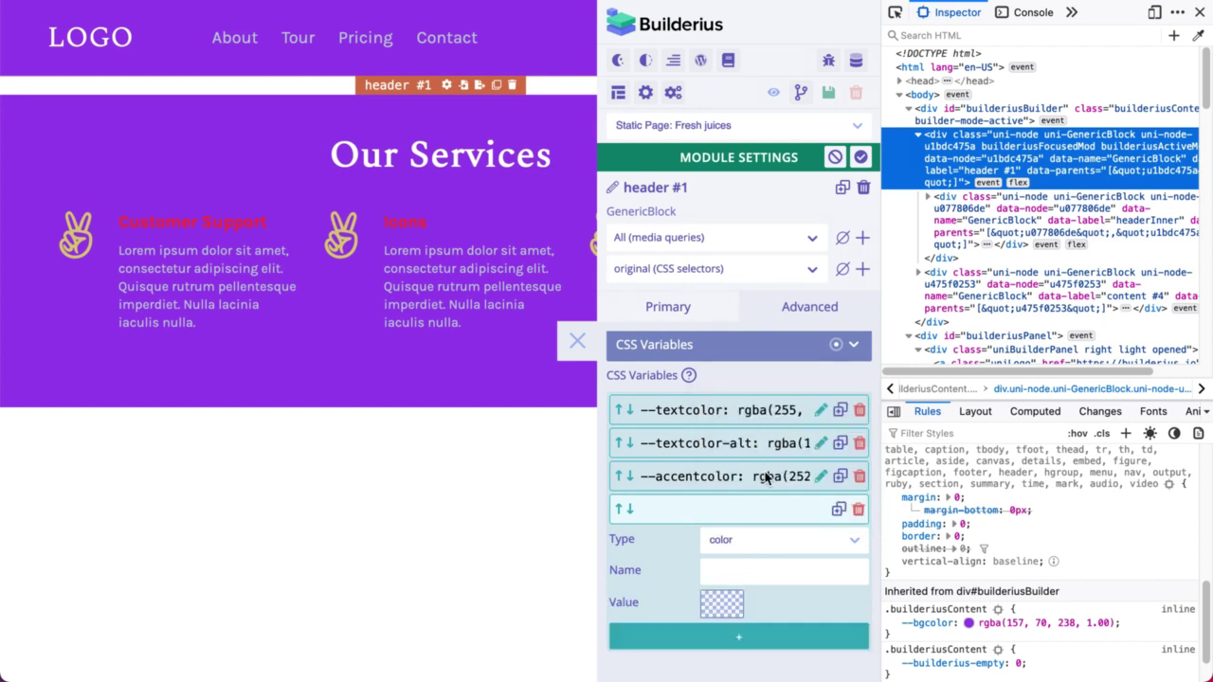
click(747, 571)
text(--bgcolor)
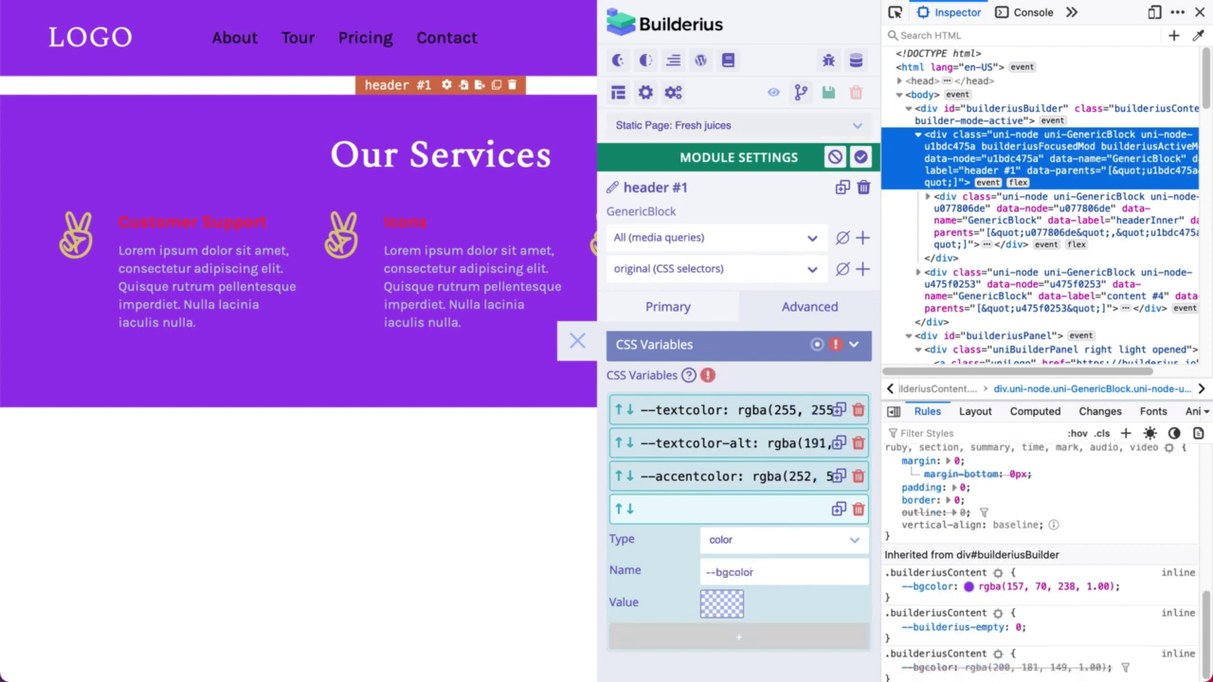
- Set the value of header #1's --bgcolor variable to the pink #DD40A5 and collapse its CSS variables
click(715, 602)
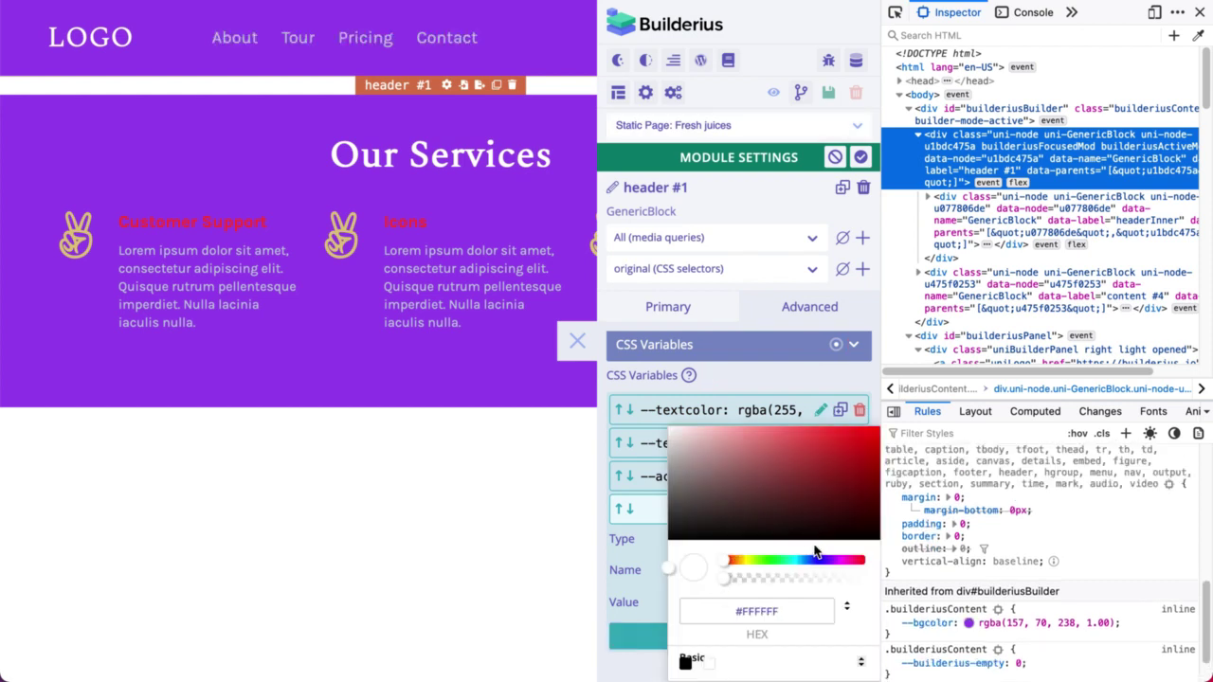
click(851, 561)
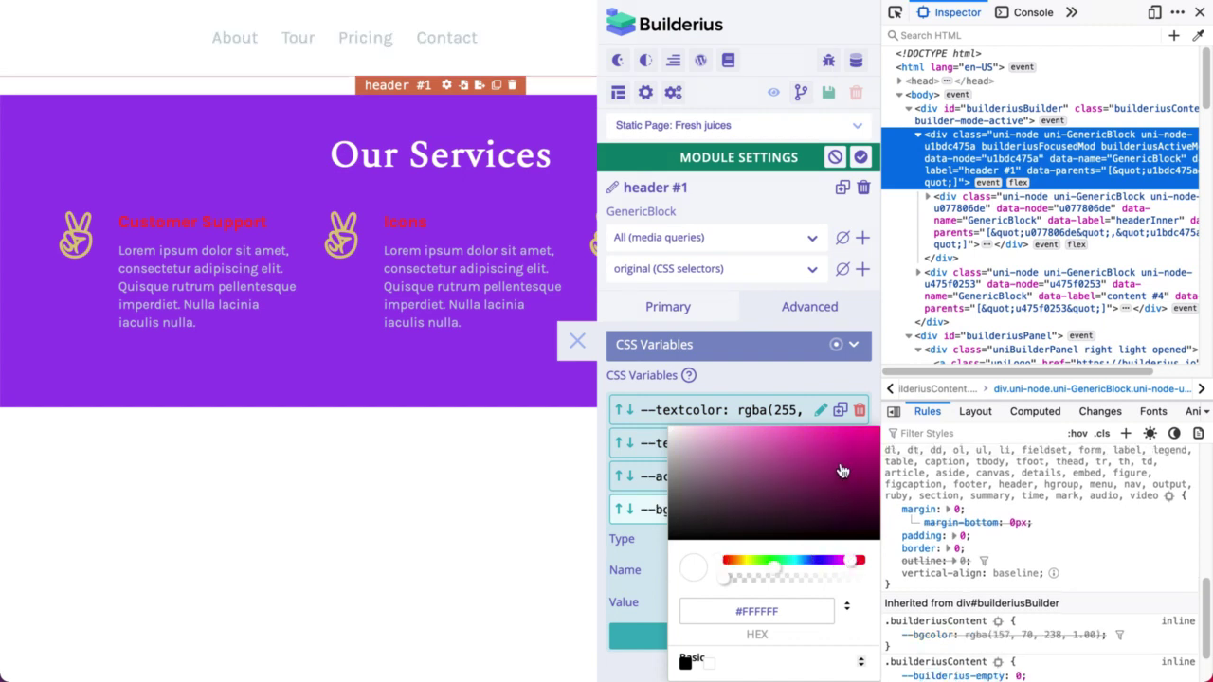
click(819, 445)
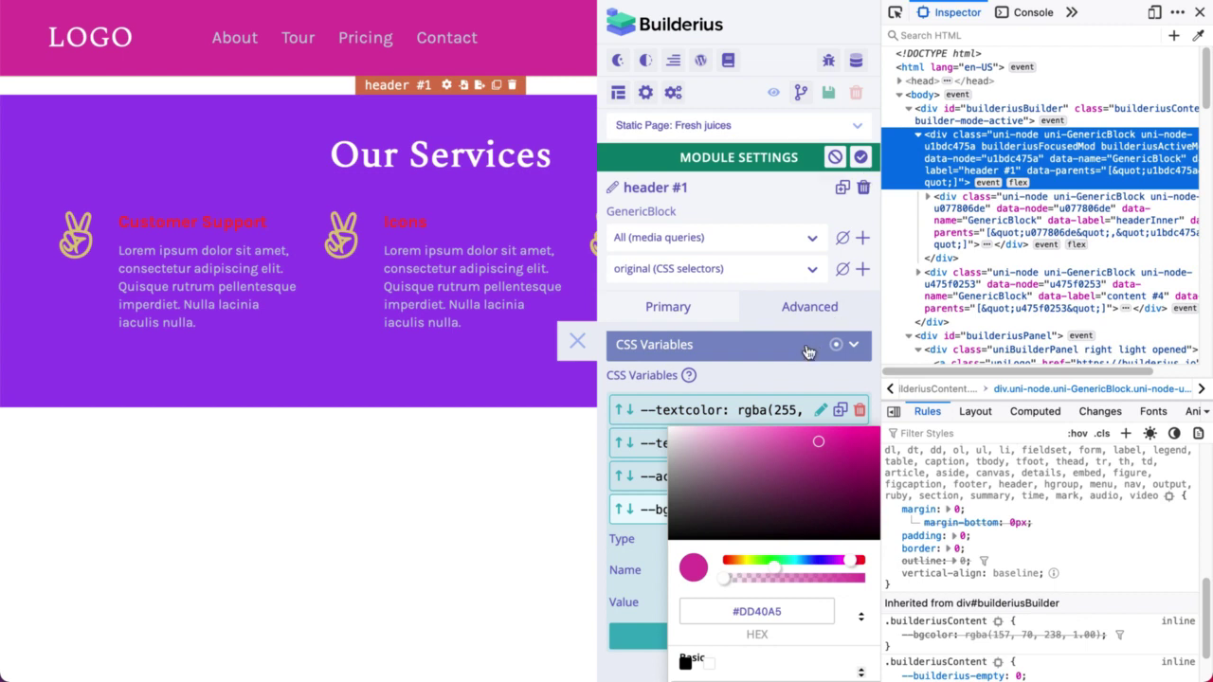
click(791, 379)
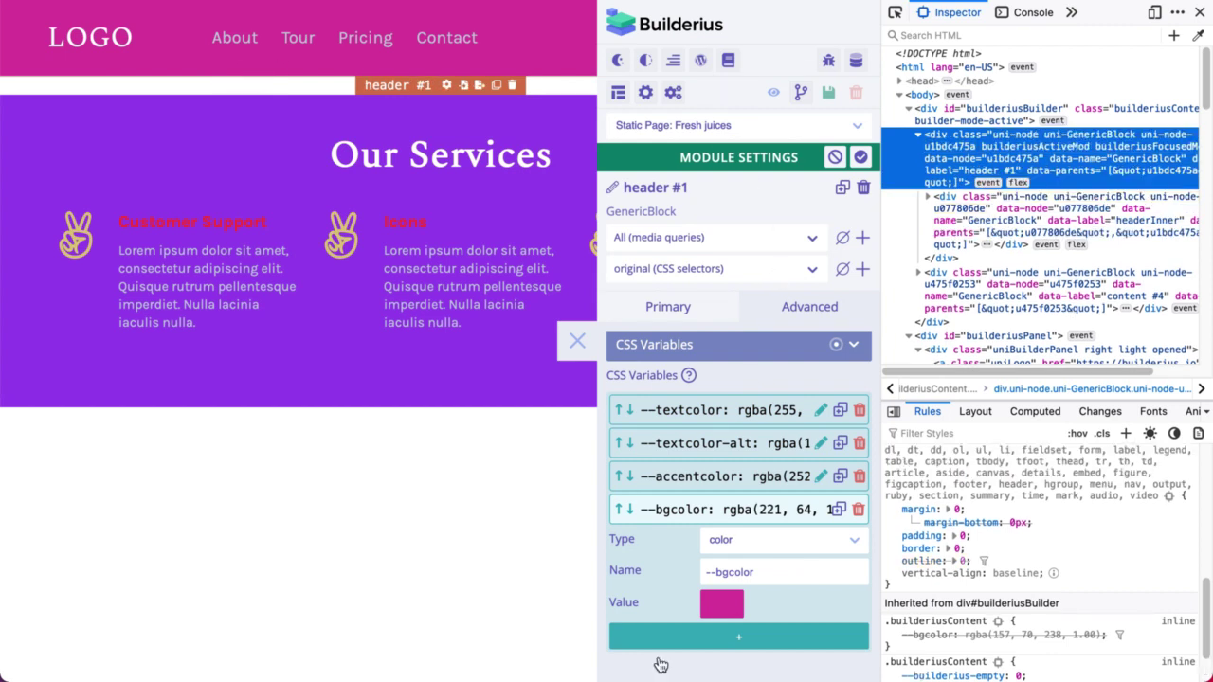
click(785, 349)
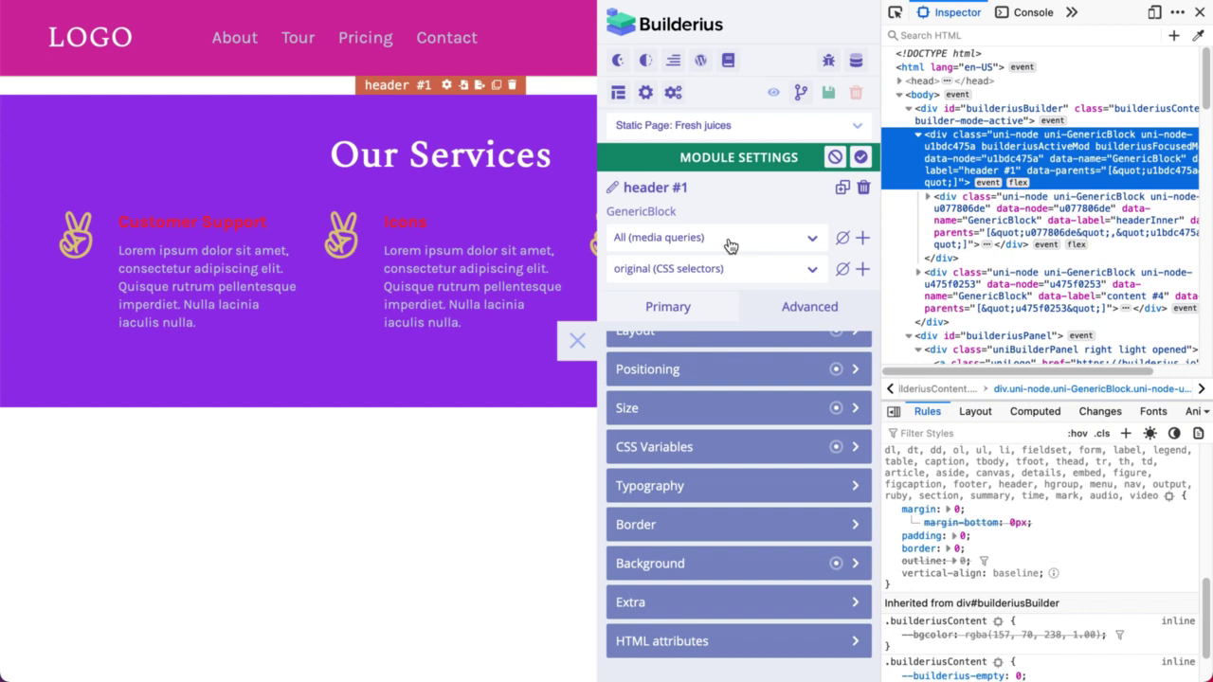
- Look at the form for adding a CSS selector and compare header #1's setting groups under the original and :hover selectors
click(863, 270)
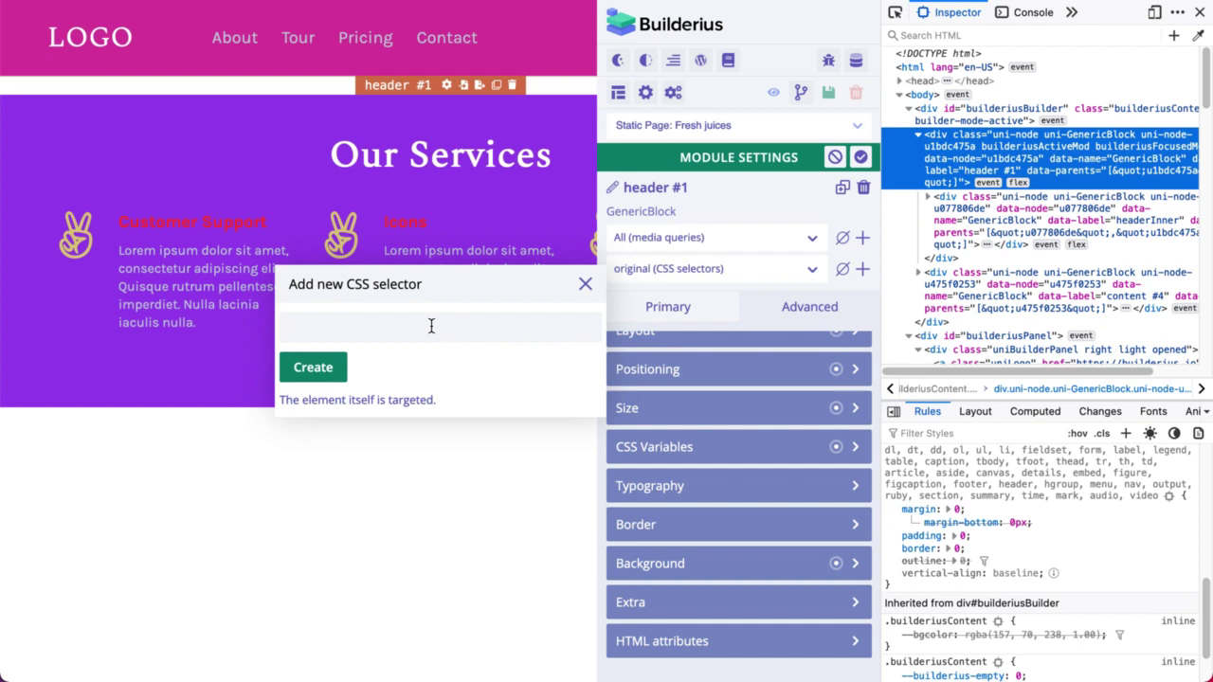
click(583, 284)
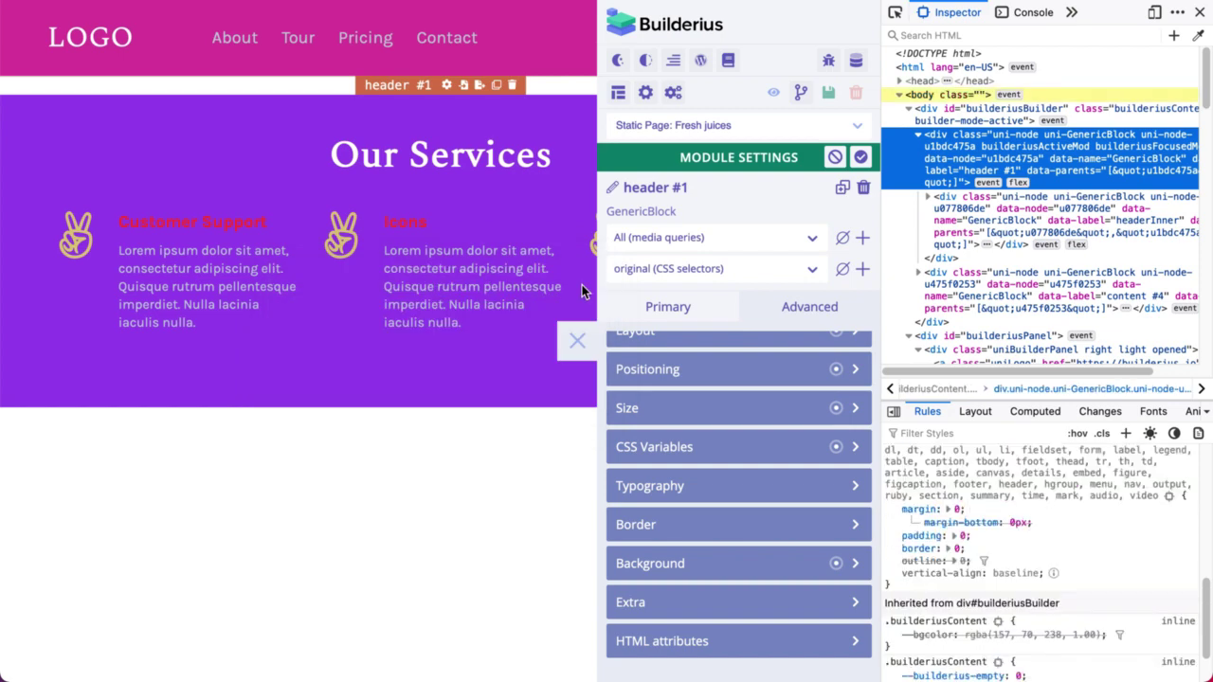
click(669, 269)
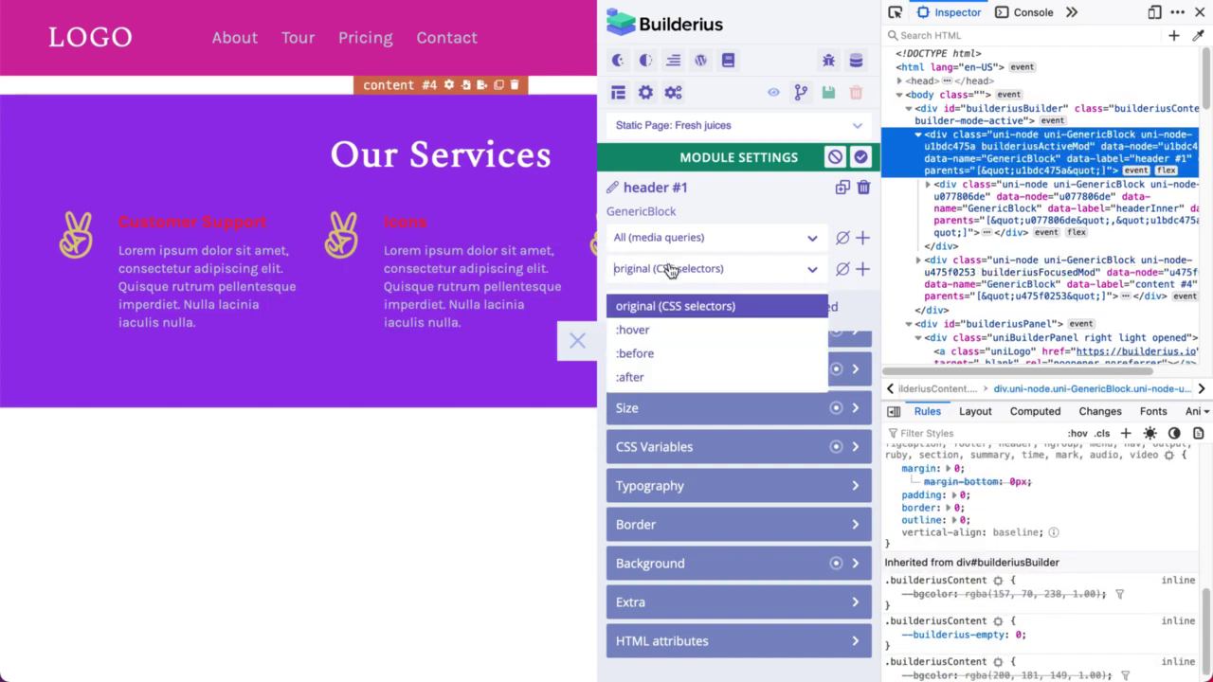
click(636, 338)
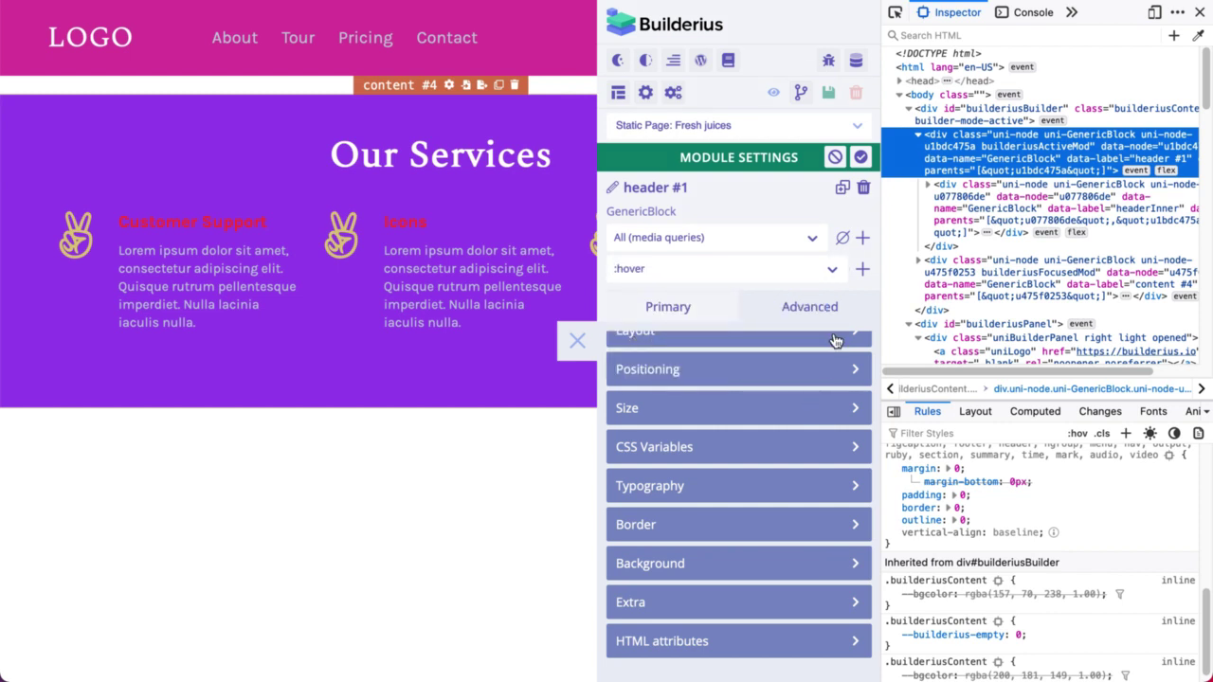
scroll(755, 395, up, 1)
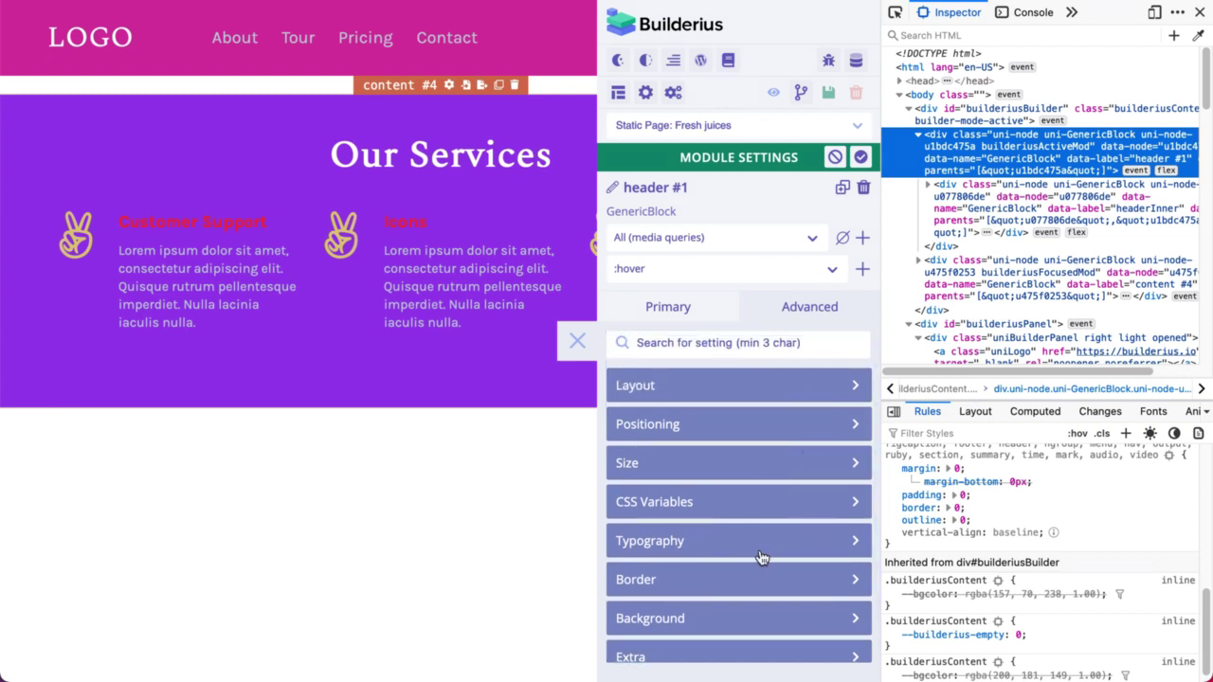
scroll(761, 557, down, 1)
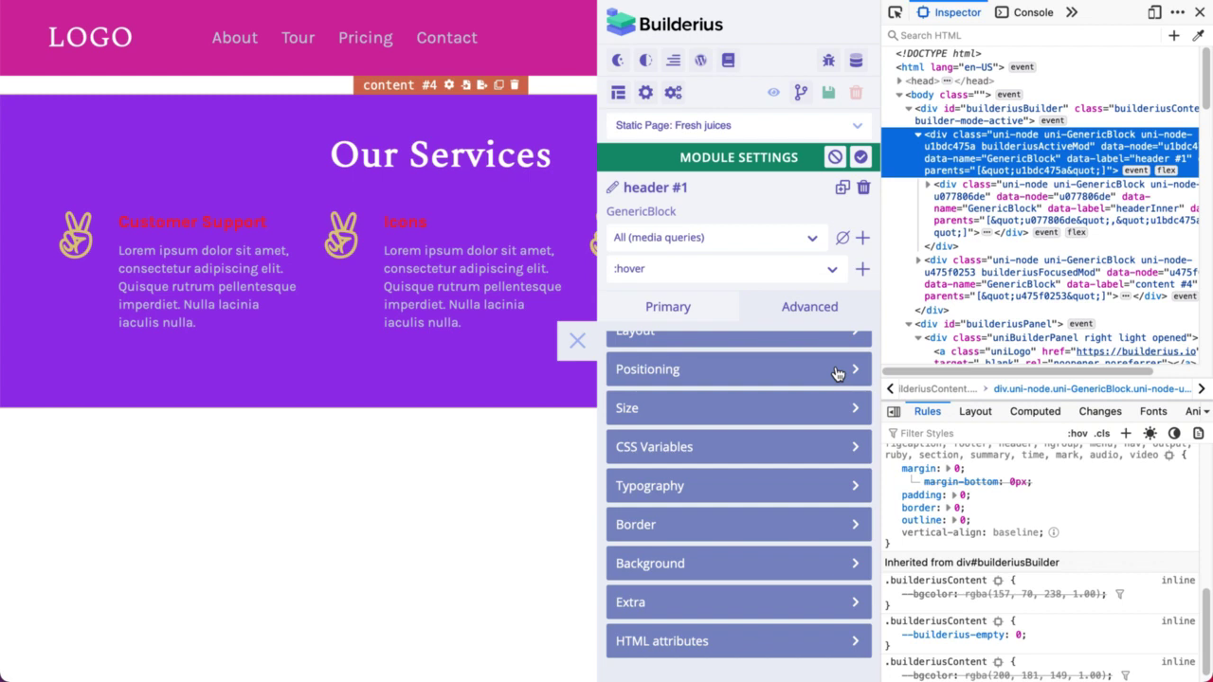
click(801, 274)
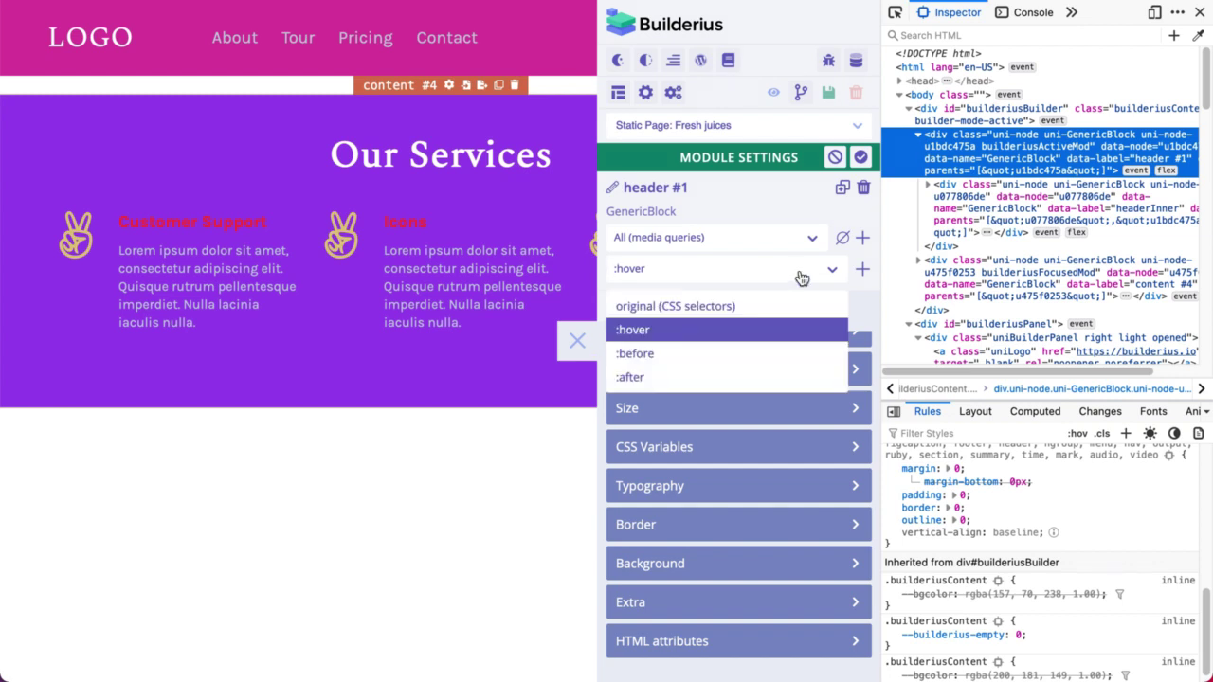
click(706, 305)
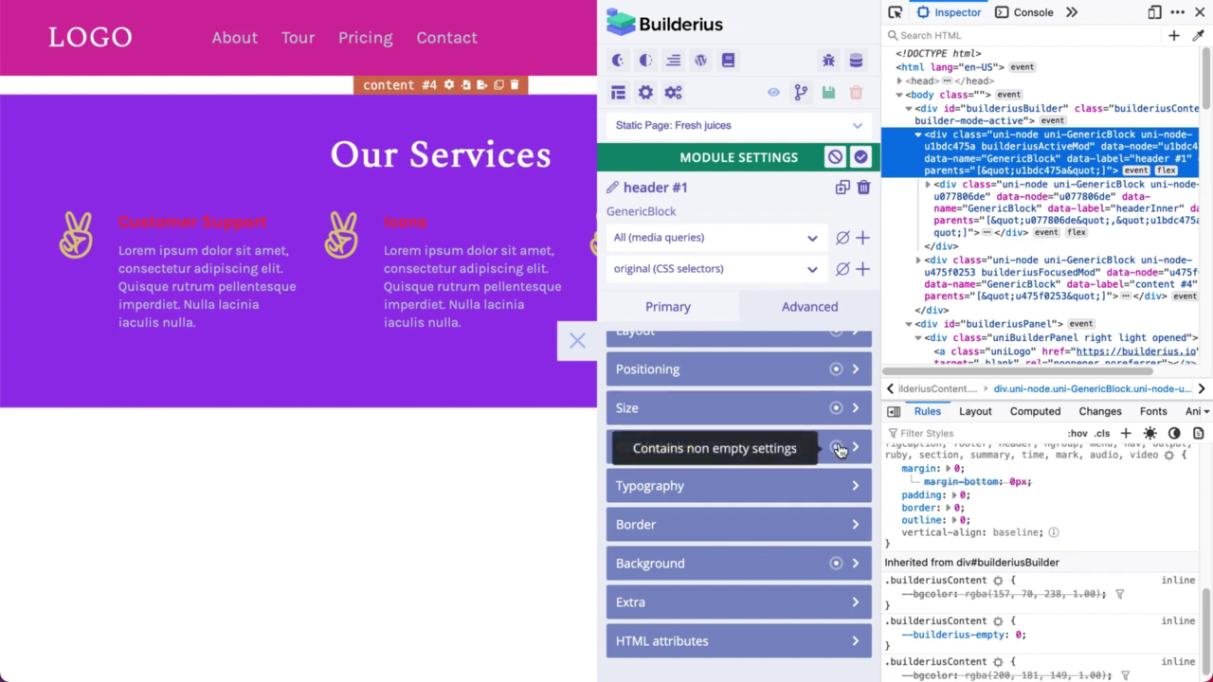
- Give header #1 a #E36868 background color for its :hover selector
click(811, 270)
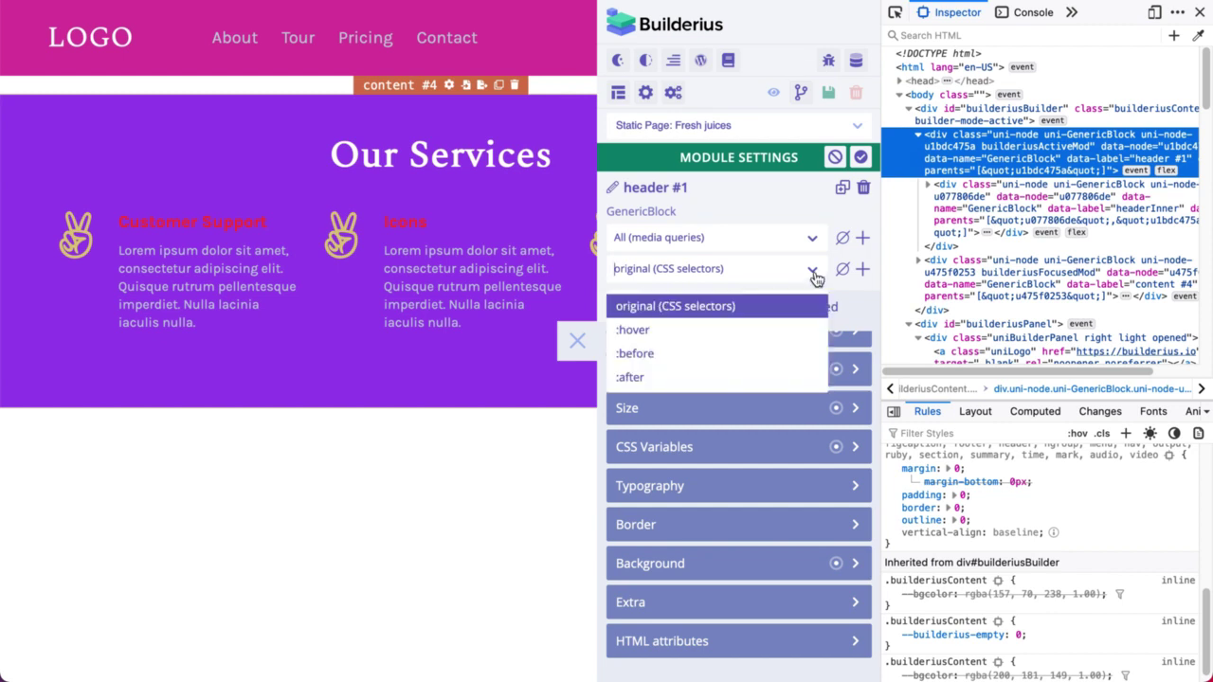
click(673, 330)
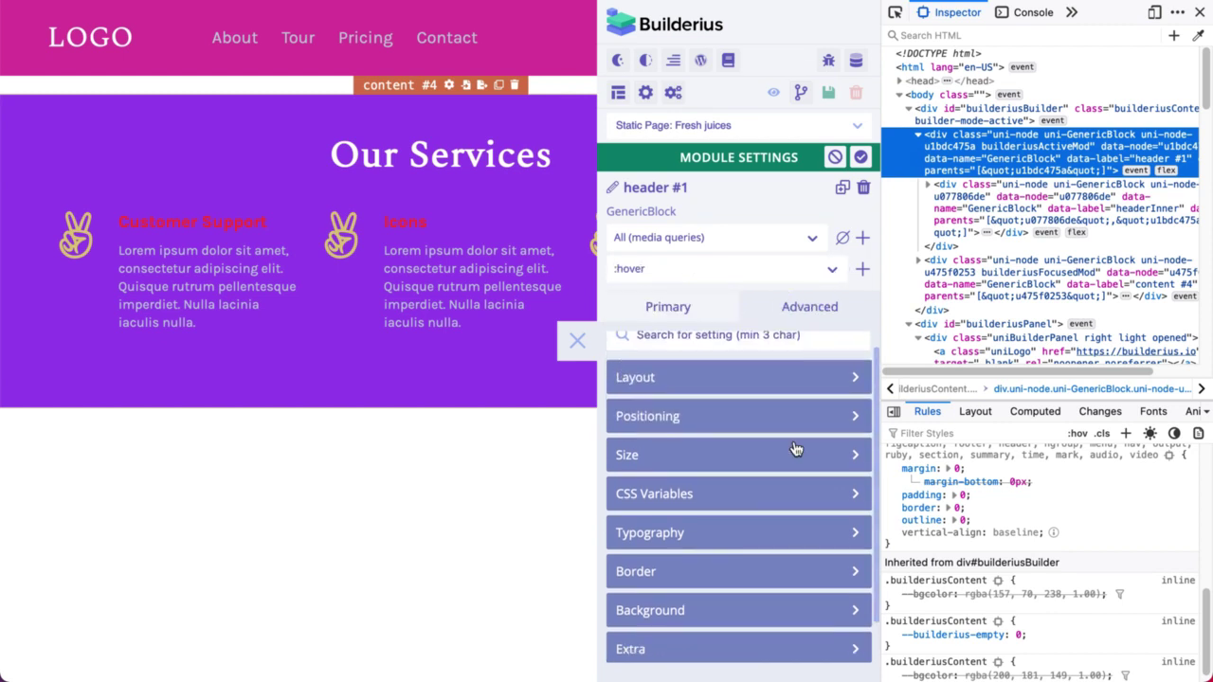
scroll(796, 449, down, 1)
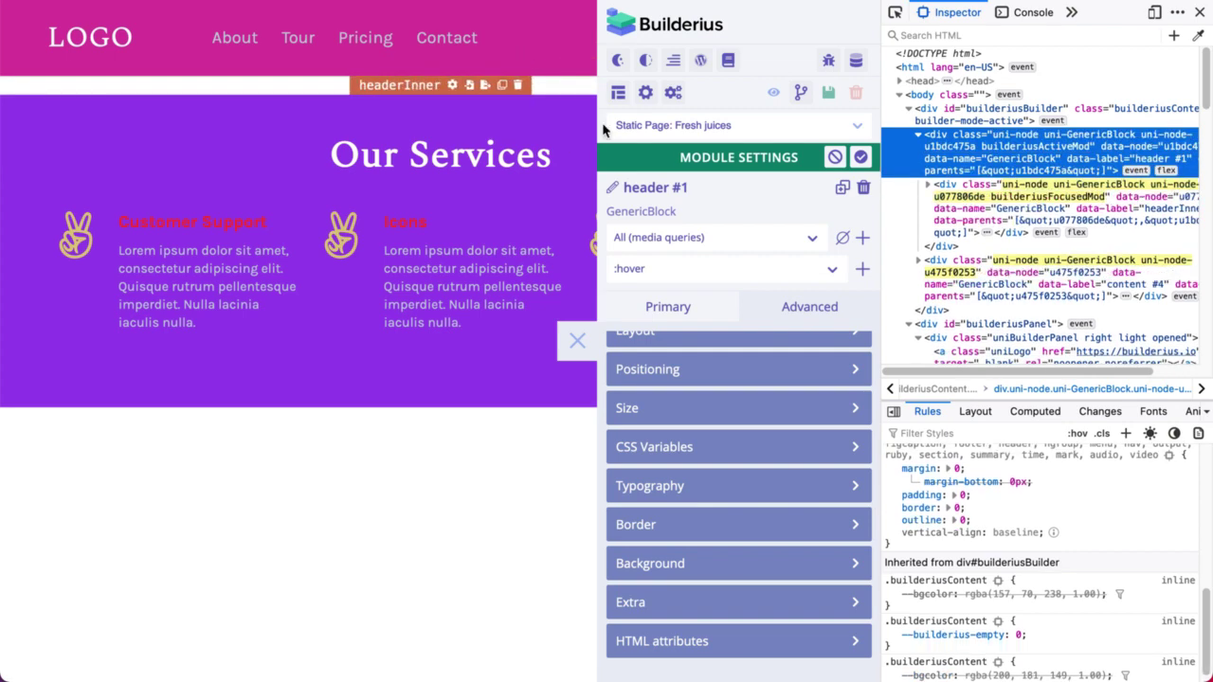
click(700, 569)
scroll(699, 569, down, 2)
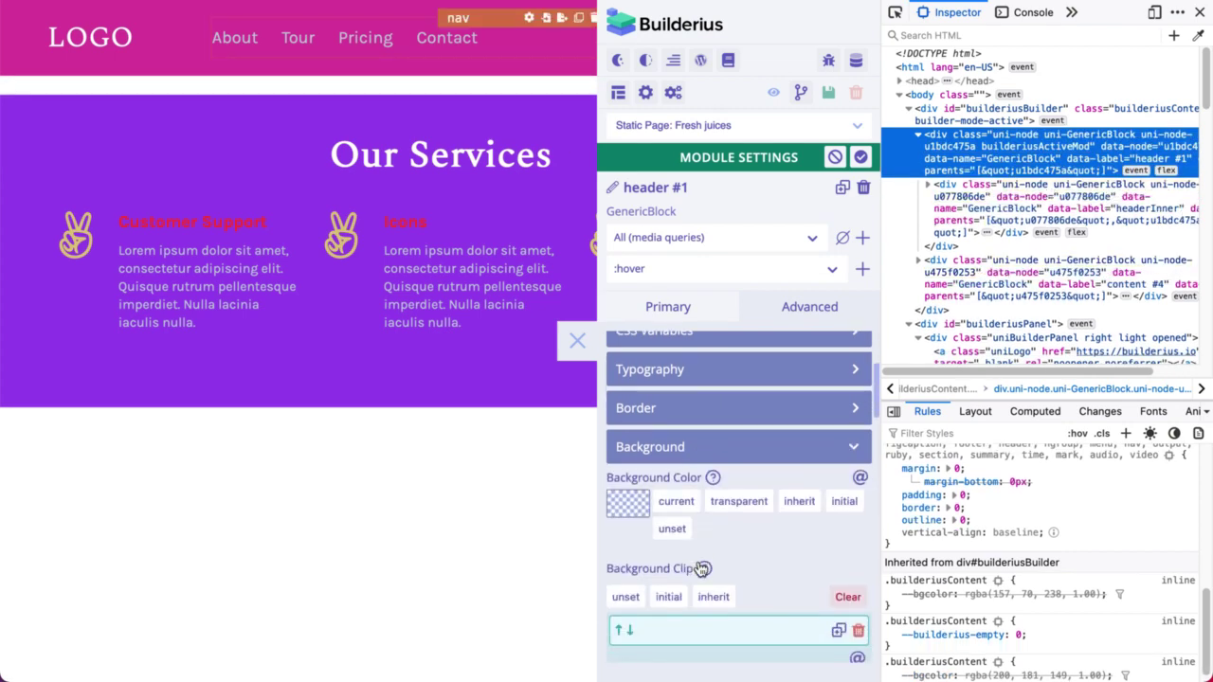
click(627, 502)
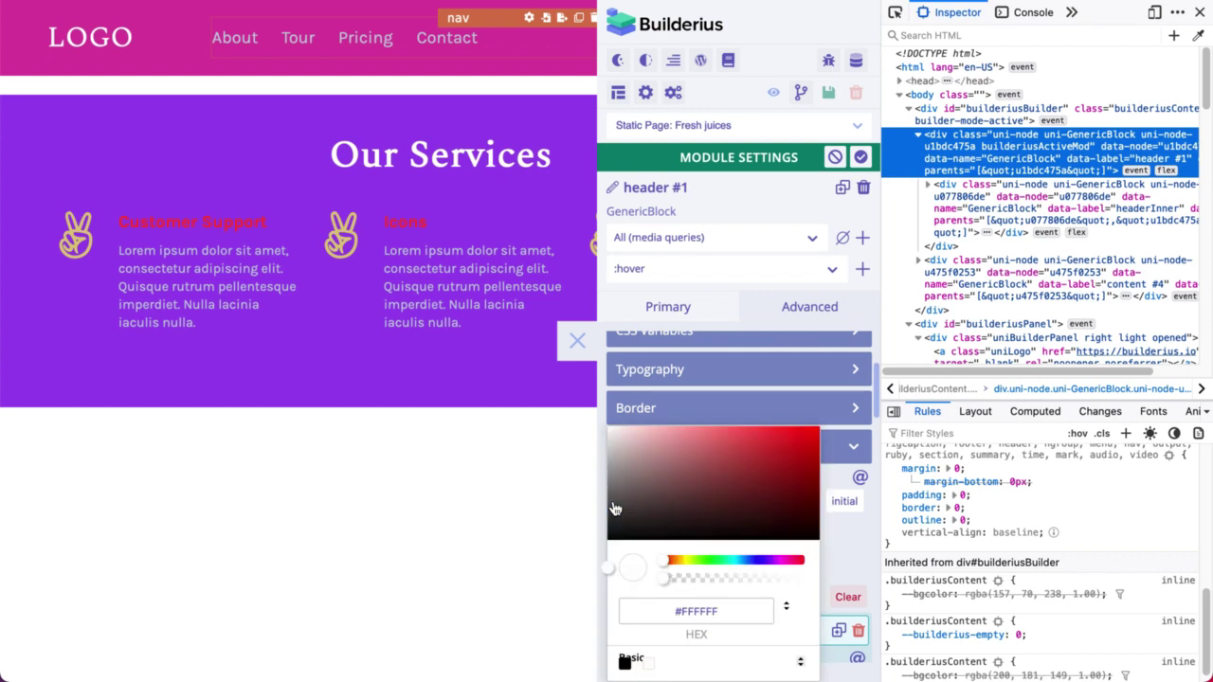
click(722, 439)
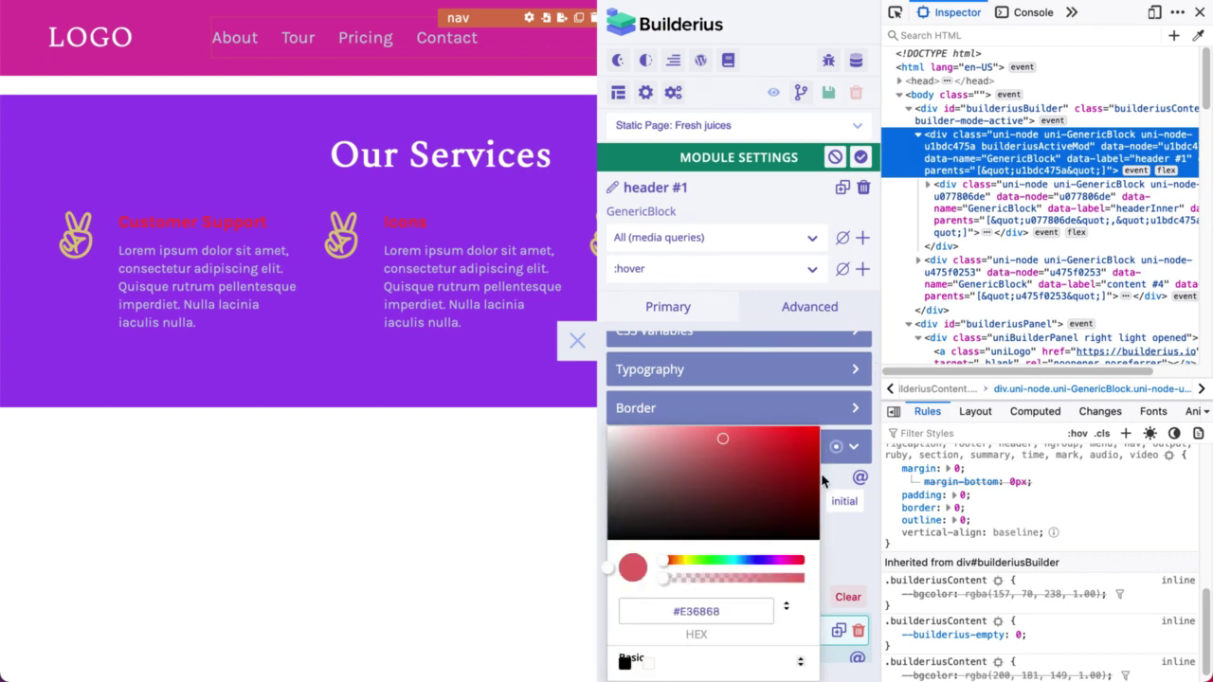
click(853, 541)
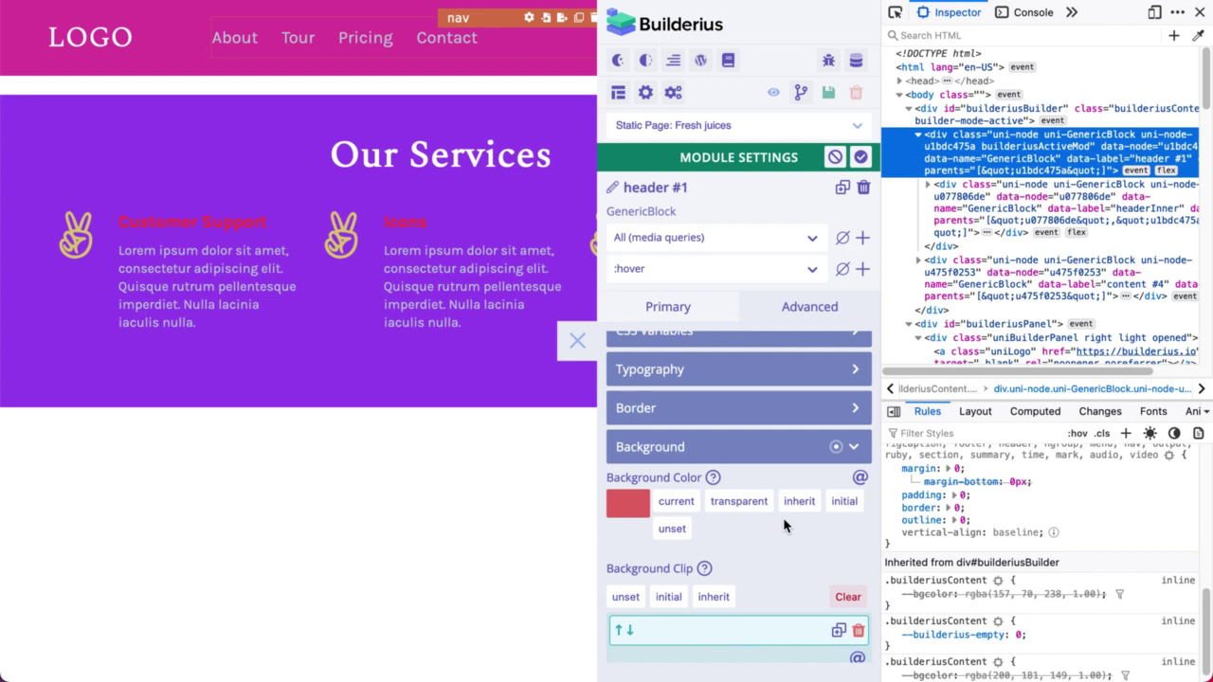
mouse_move(628, 511)
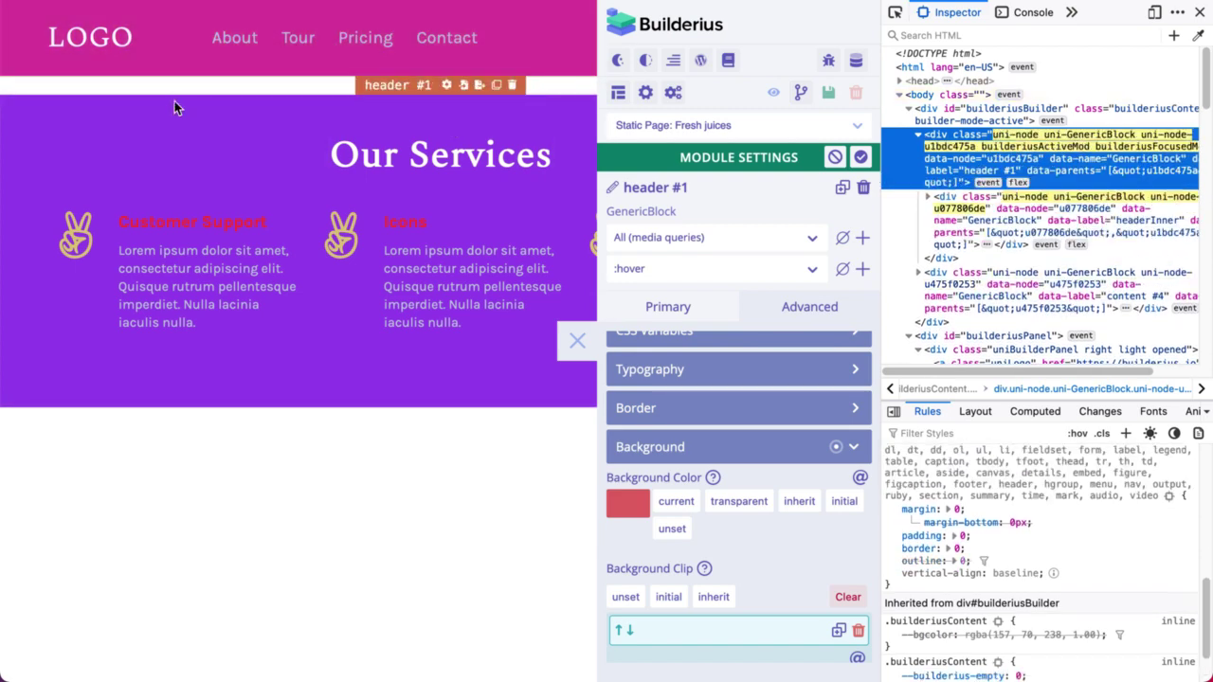
- Clear all :hover settings of header #1 and return to its original selector
click(844, 271)
click(834, 275)
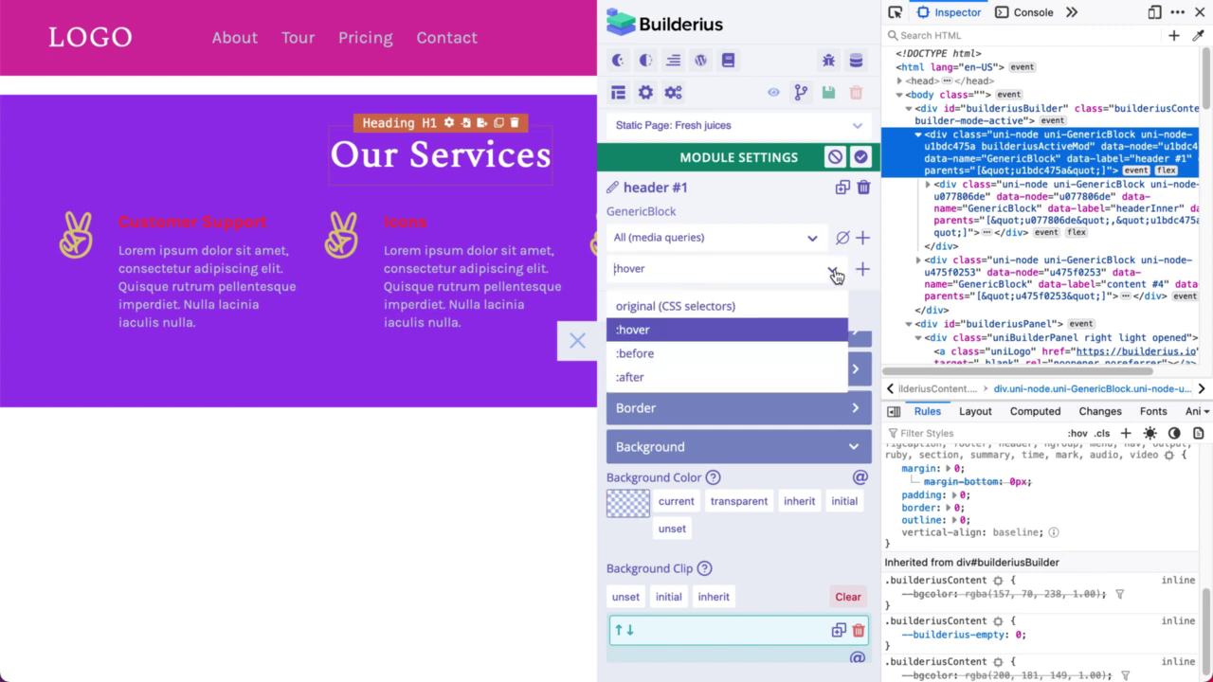
click(779, 305)
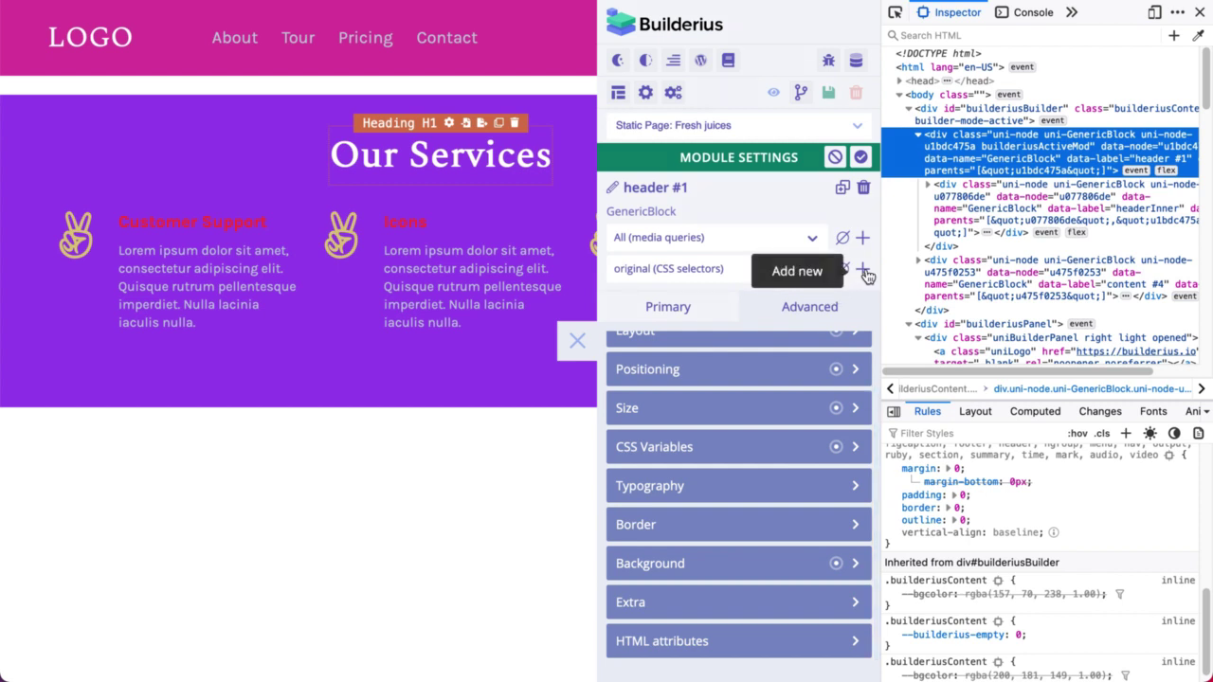
- Add a Paragraph module directly inside header #1 and dock the builder panel on the opposite side of the page
click(861, 159)
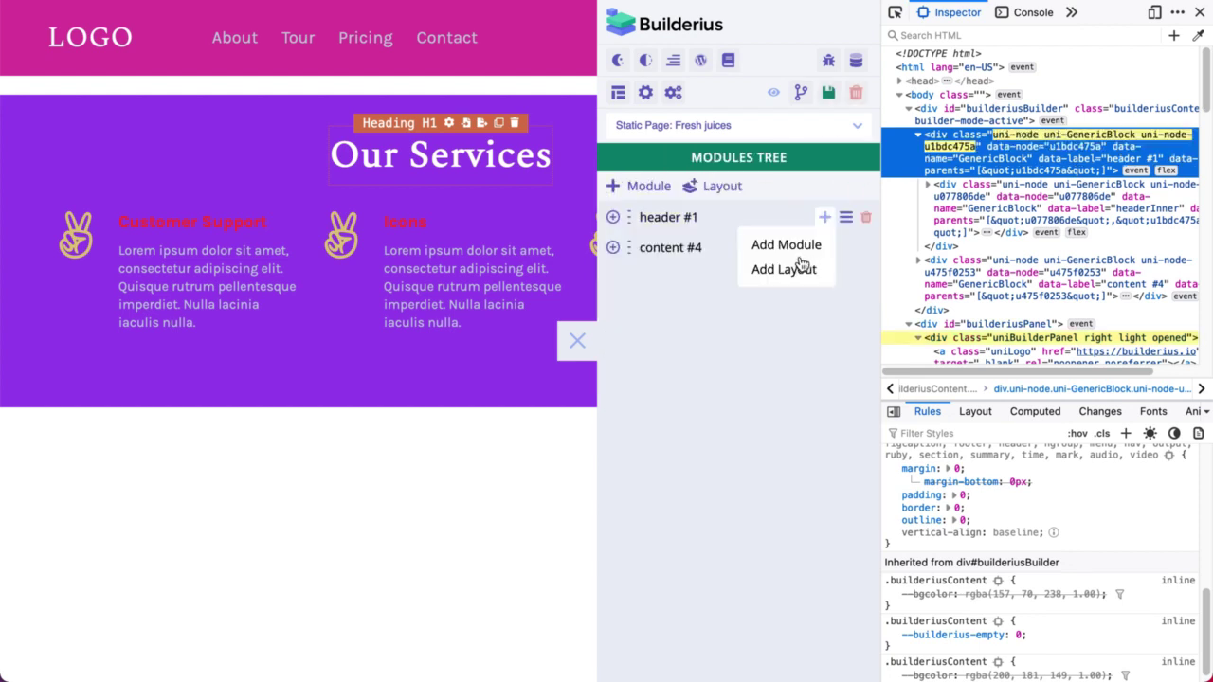
click(613, 218)
click(824, 217)
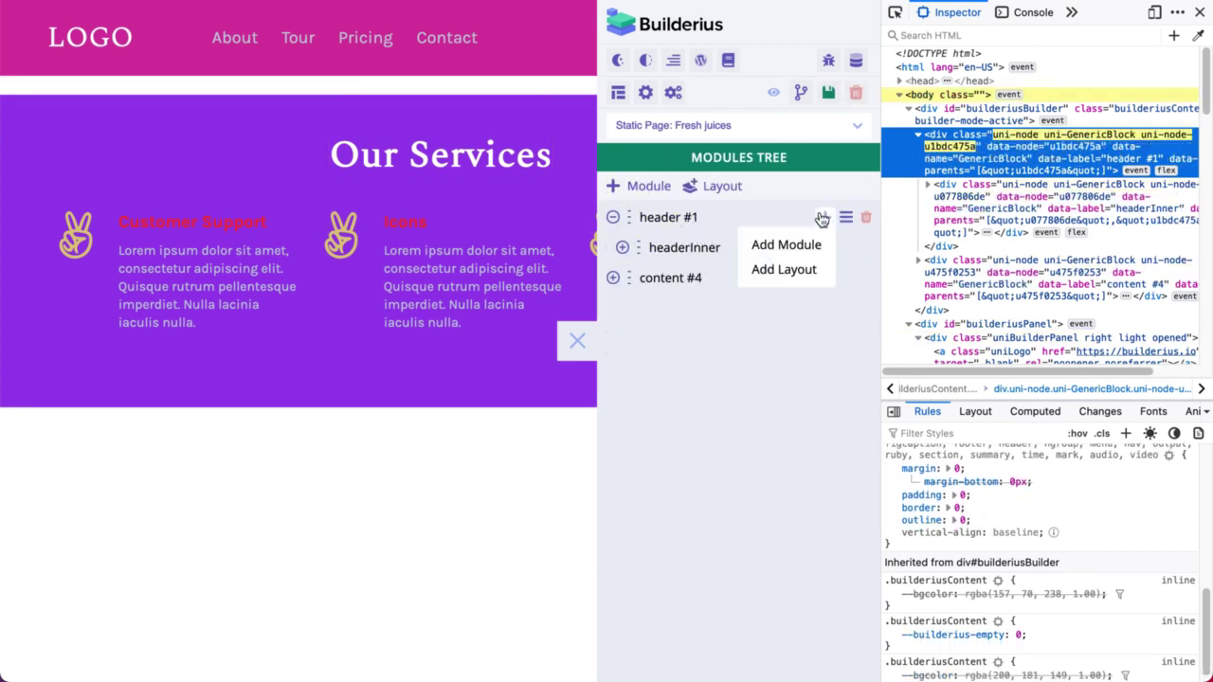
click(820, 247)
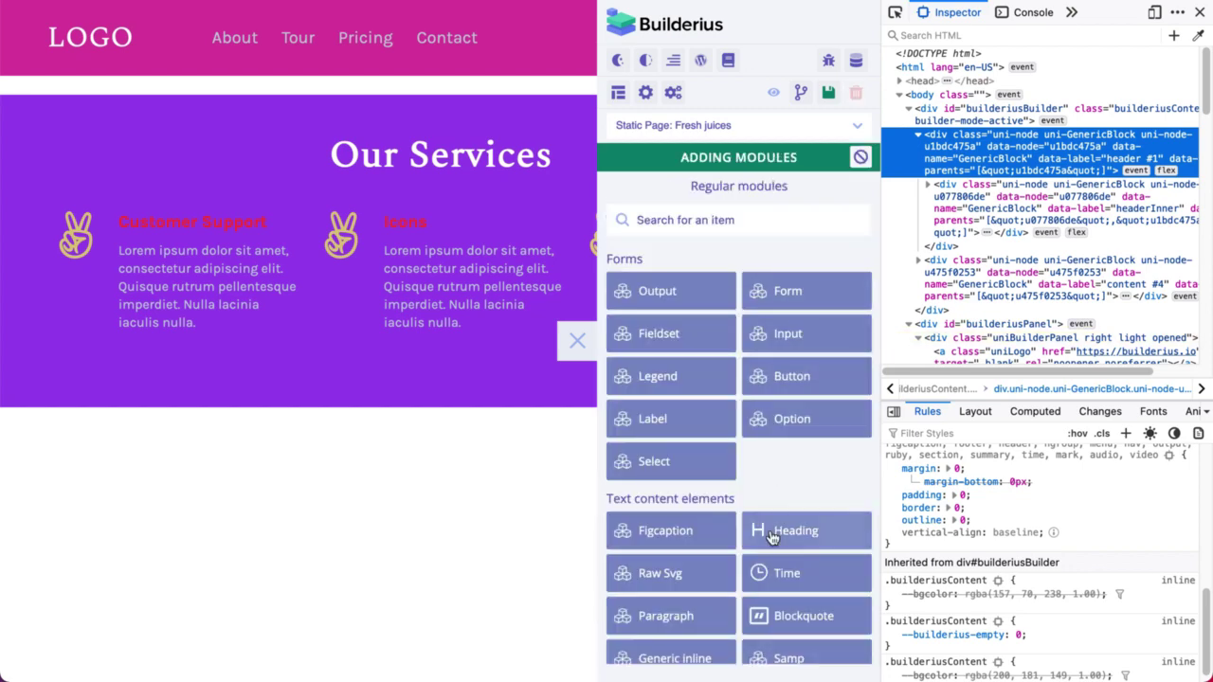
click(680, 615)
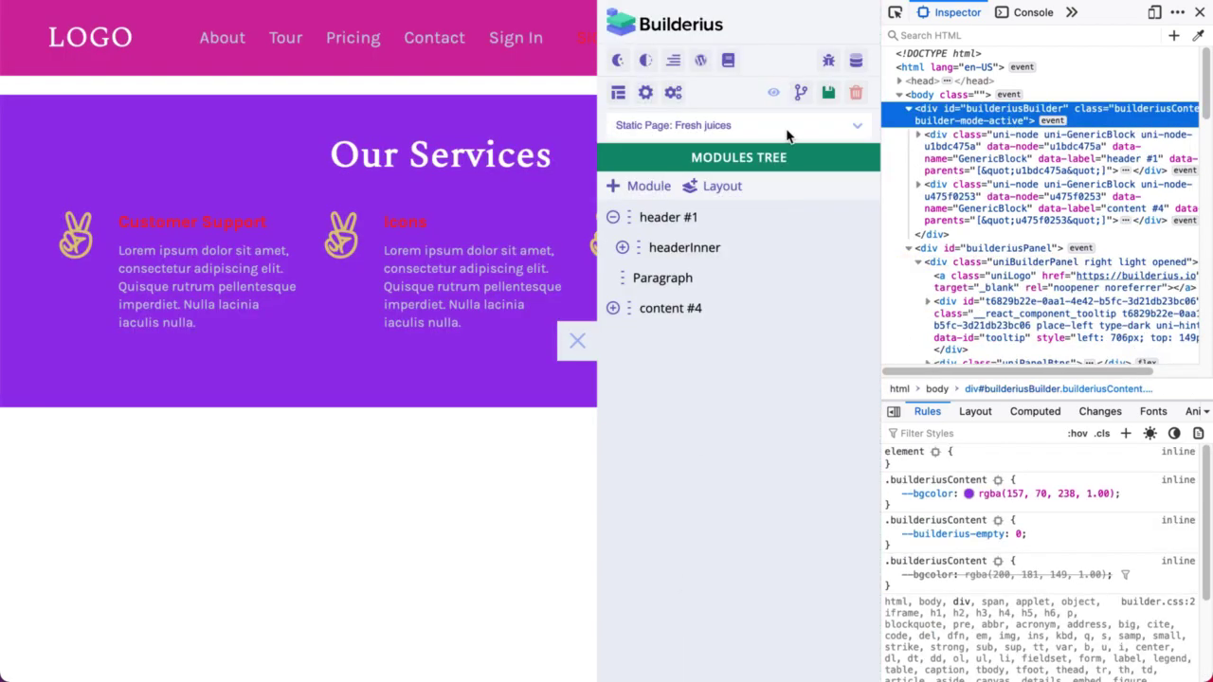
click(673, 59)
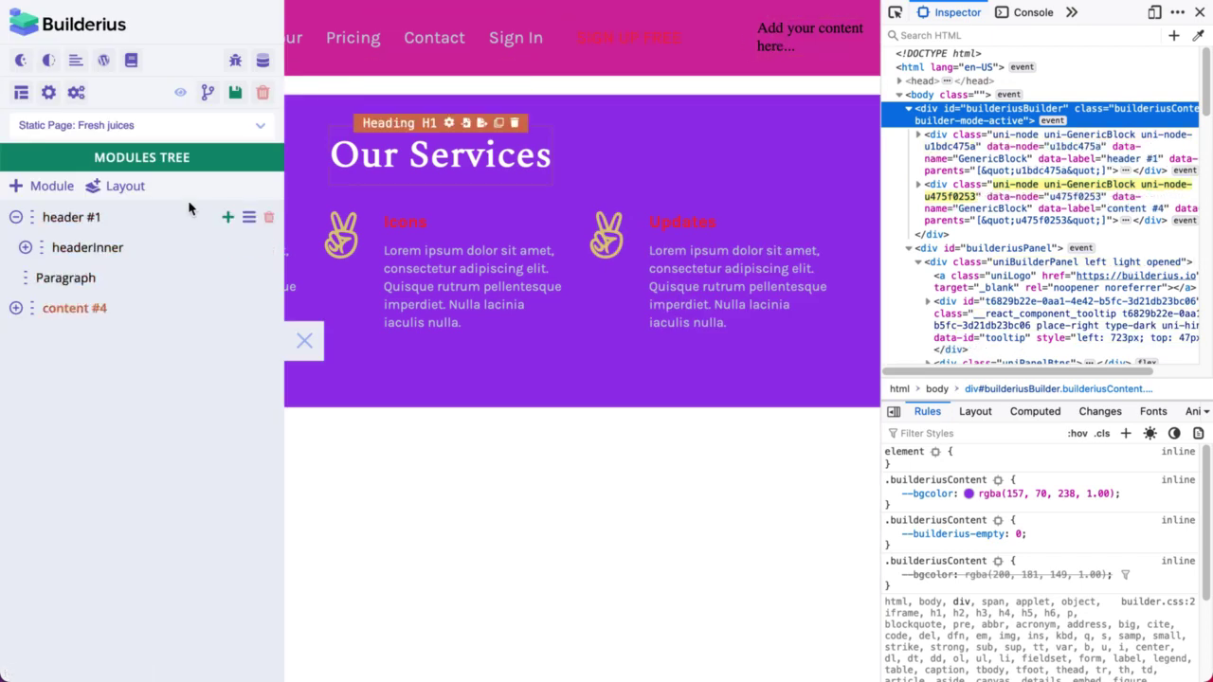
- Create a CSS selector p in the module settings of header #1
click(62, 217)
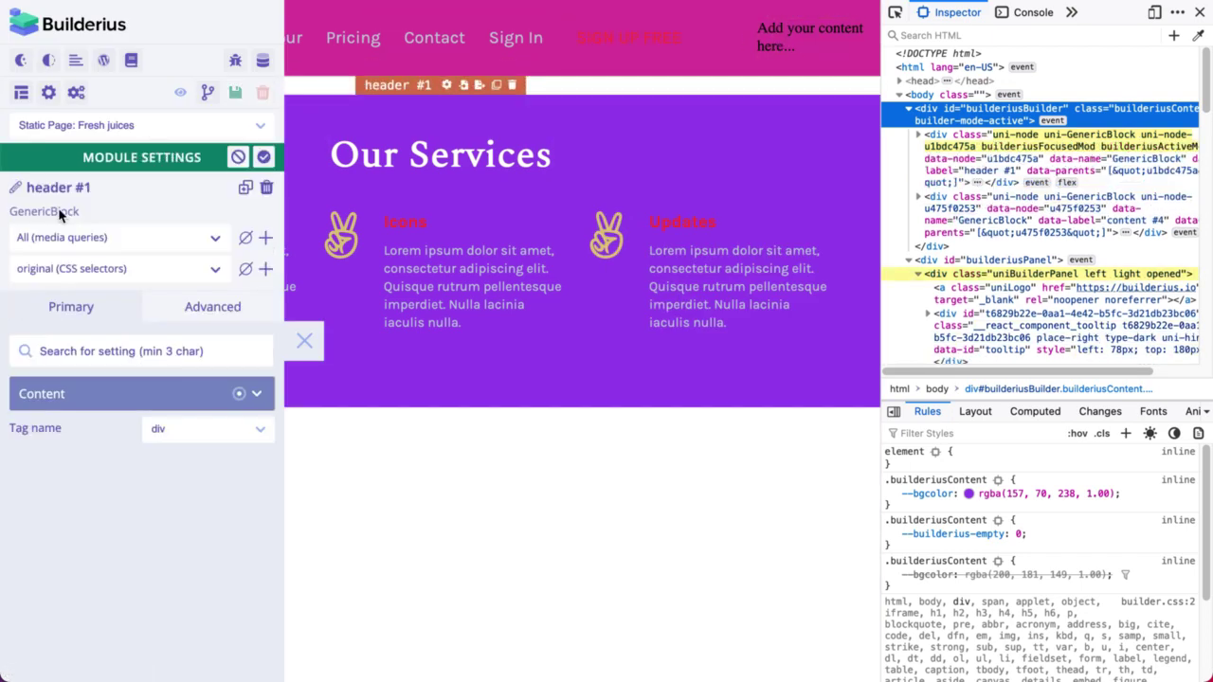
click(266, 268)
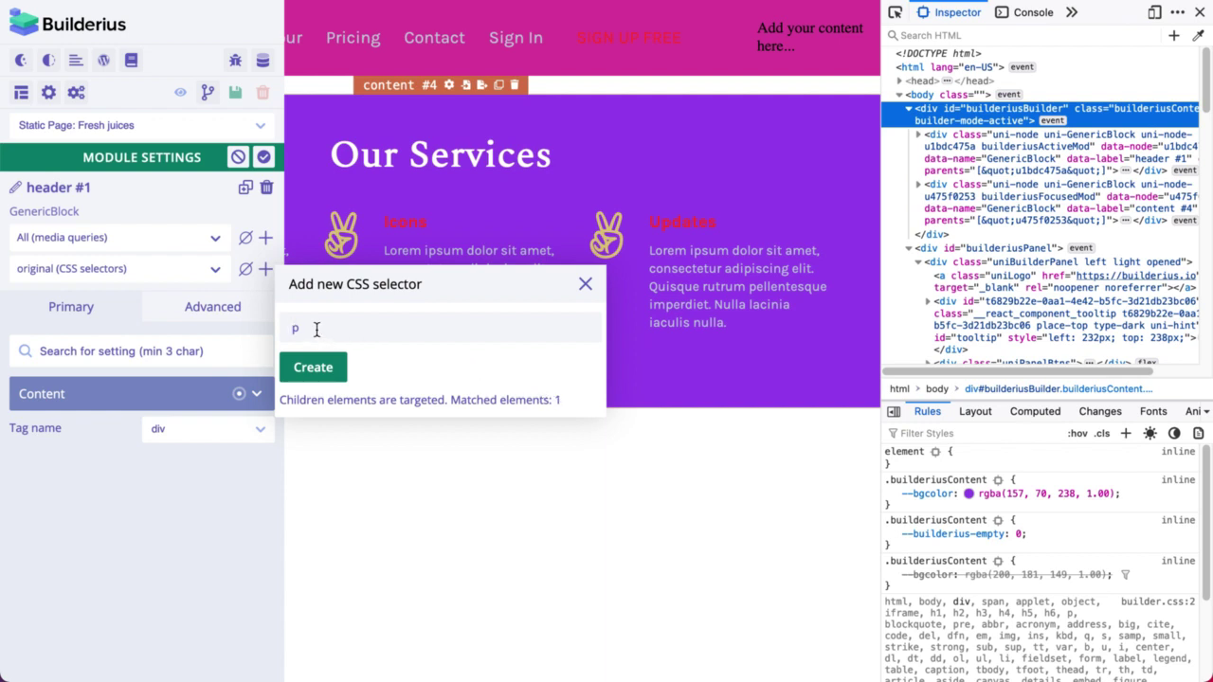
drag(308, 329, 275, 328)
click(304, 327)
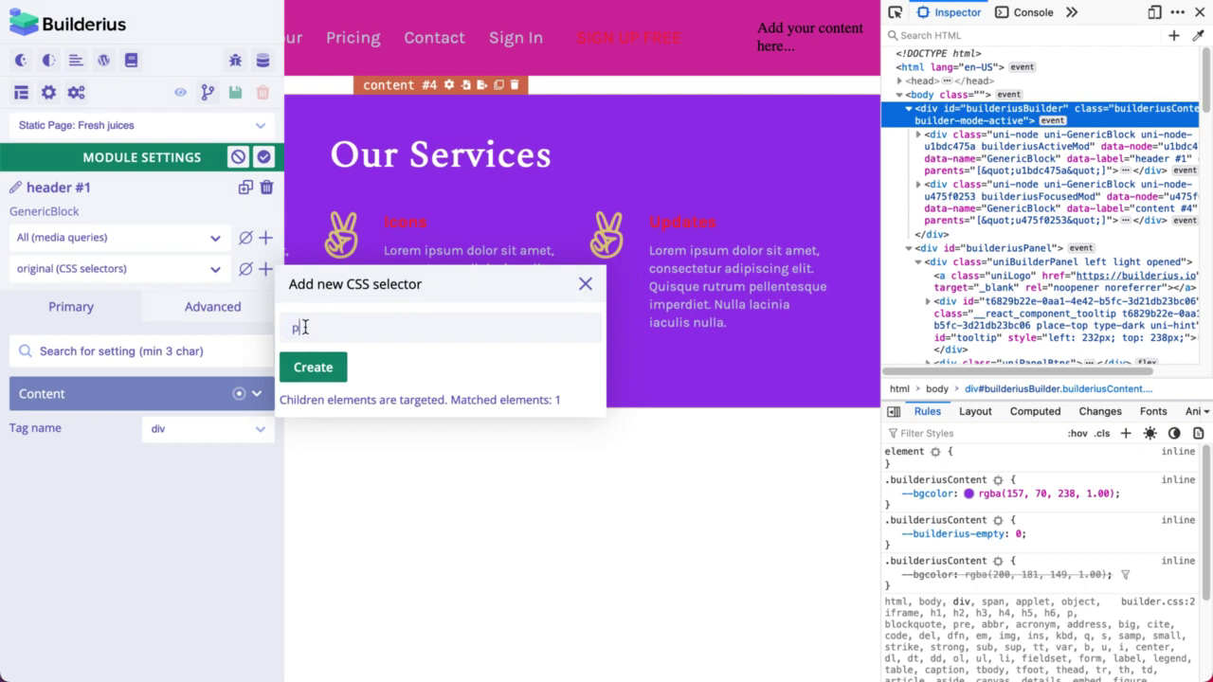
click(326, 371)
- Set the Typography text color of header #1's p selector to #0E68CA
click(227, 310)
click(192, 553)
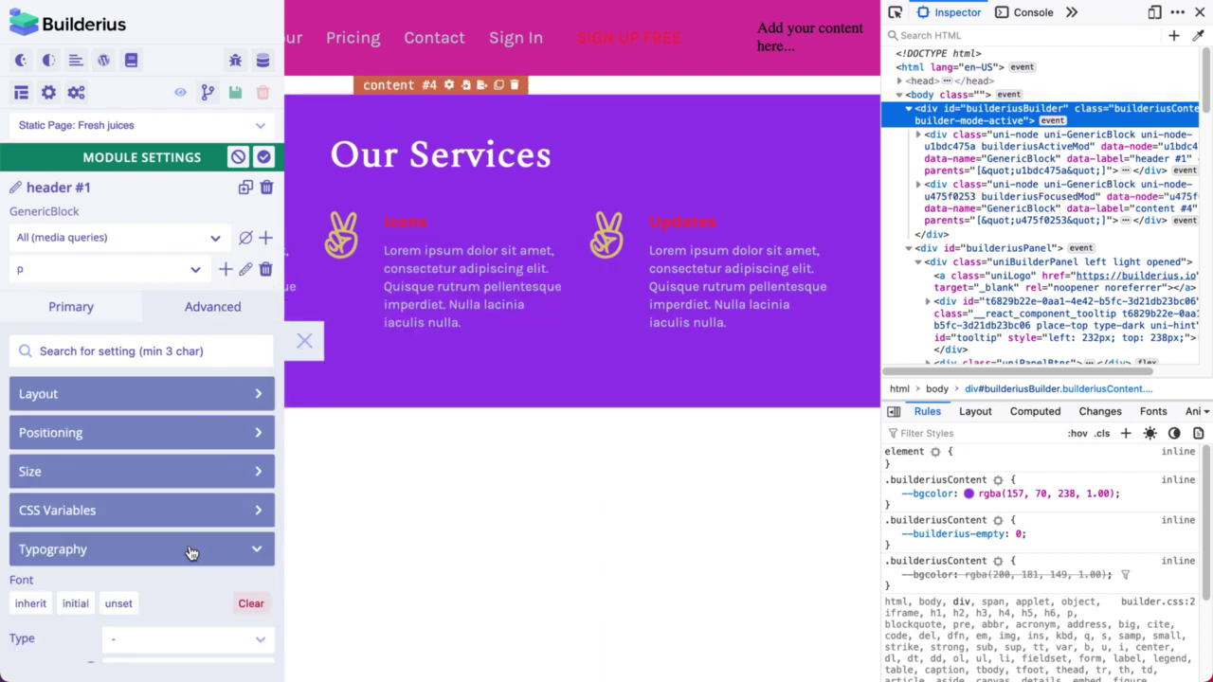
scroll(190, 552, down, 4)
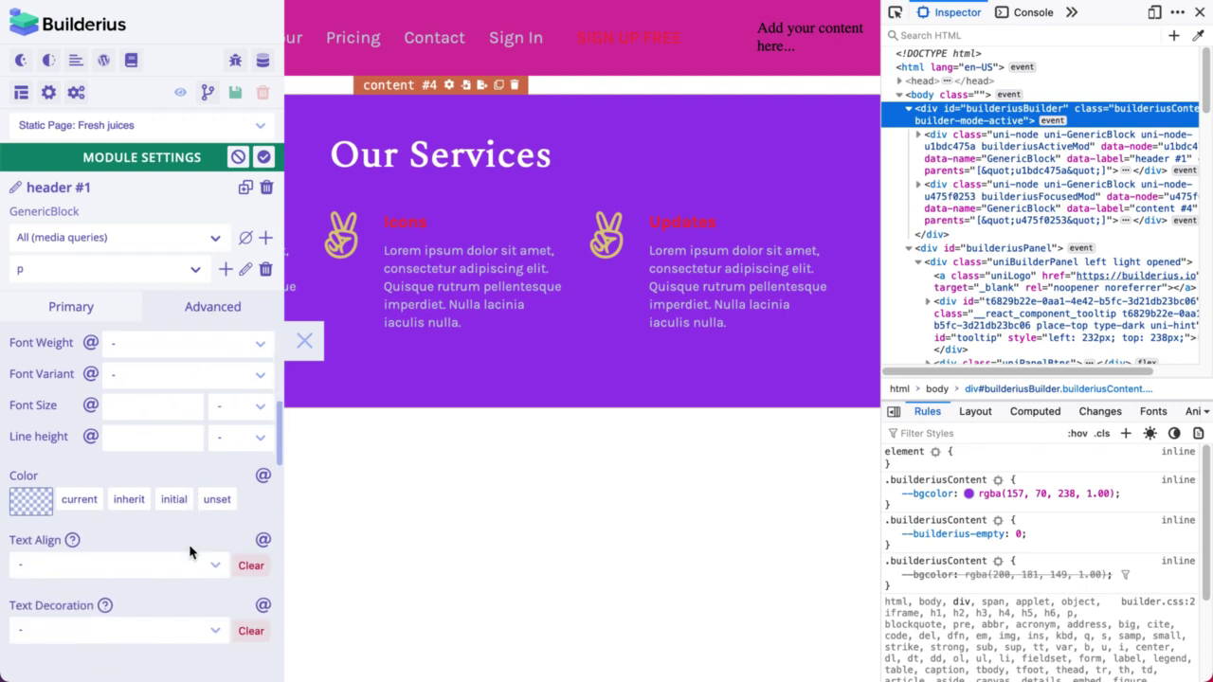
click(29, 506)
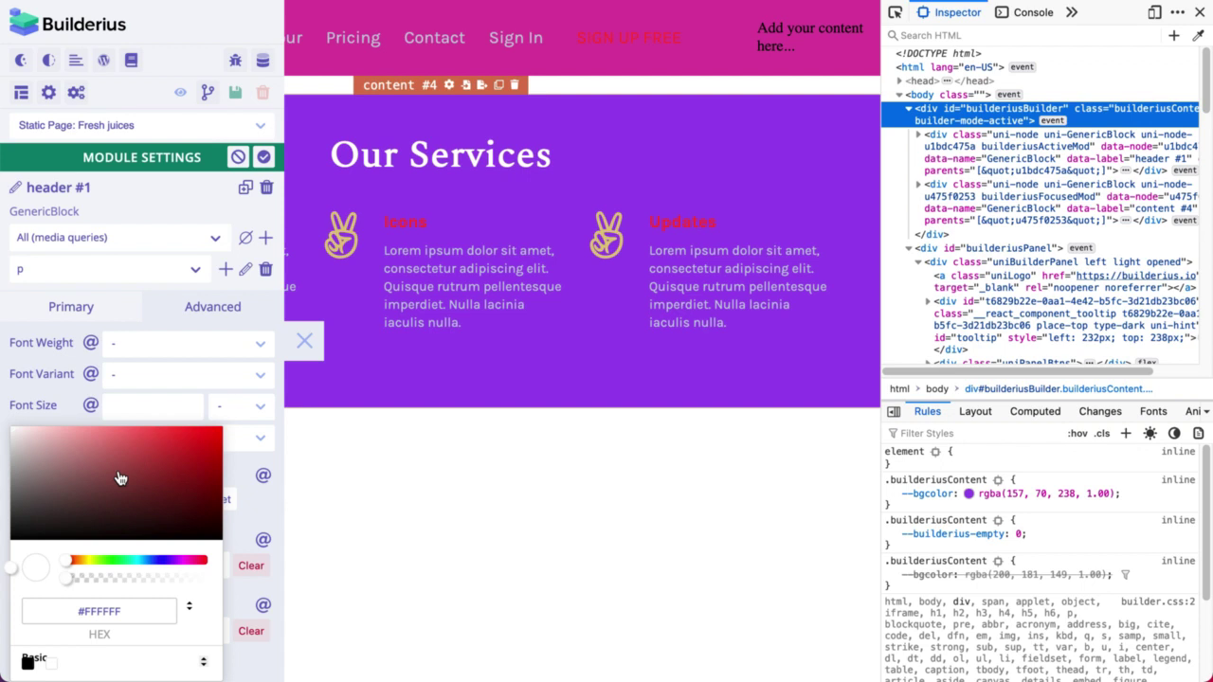
click(150, 566)
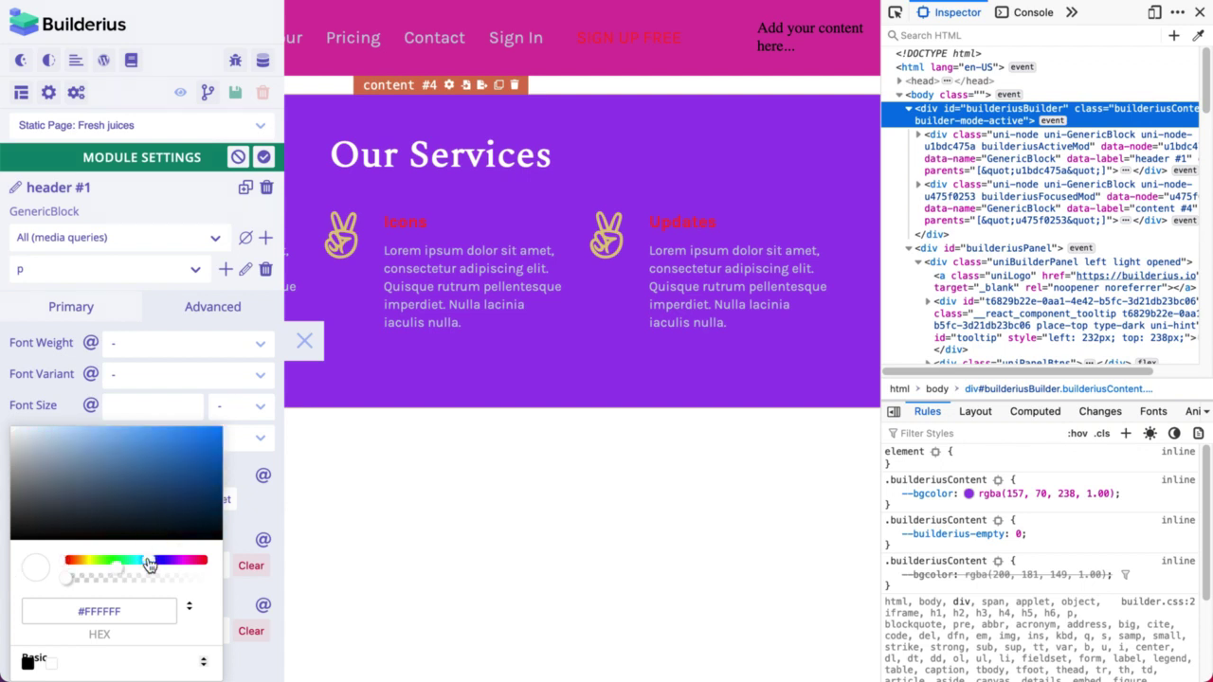
click(155, 446)
click(206, 452)
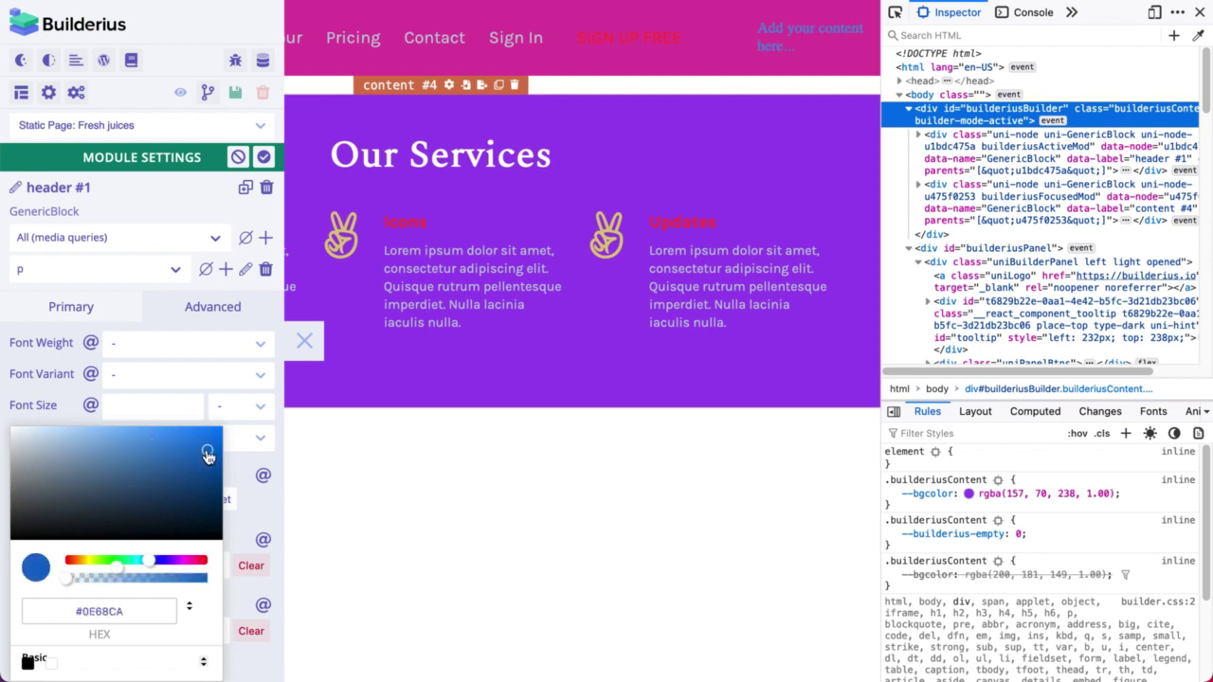
click(800, 45)
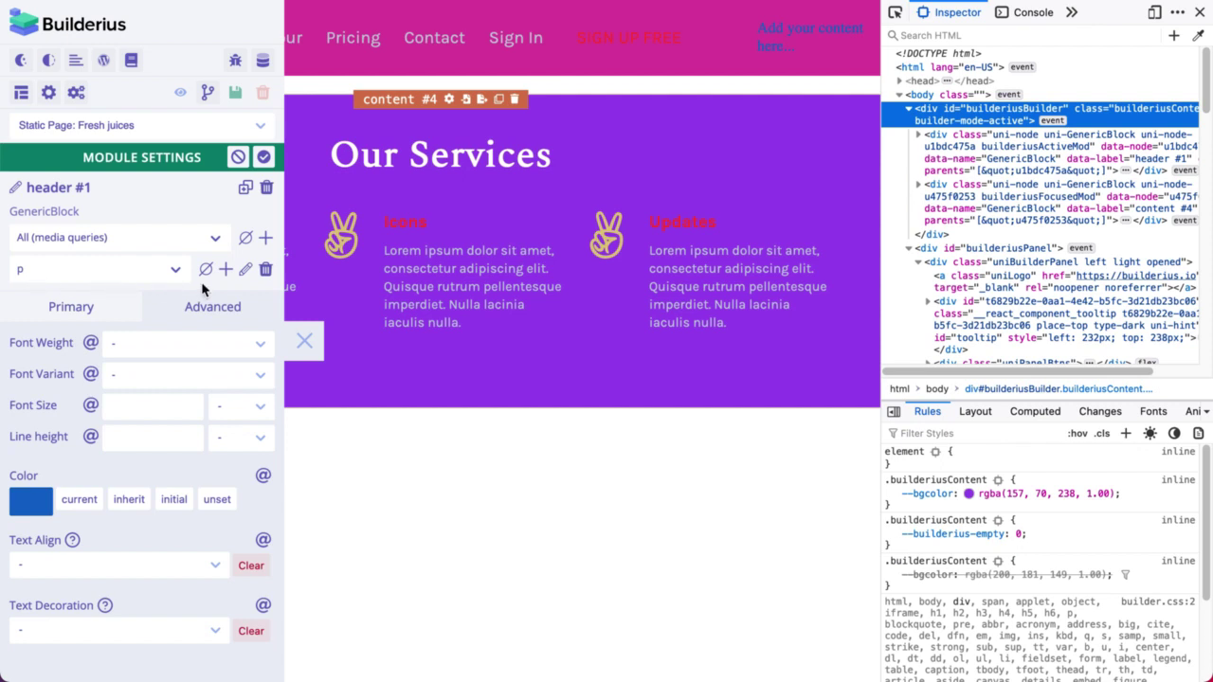
scroll(207, 391, up, 2)
scroll(206, 391, up, 2)
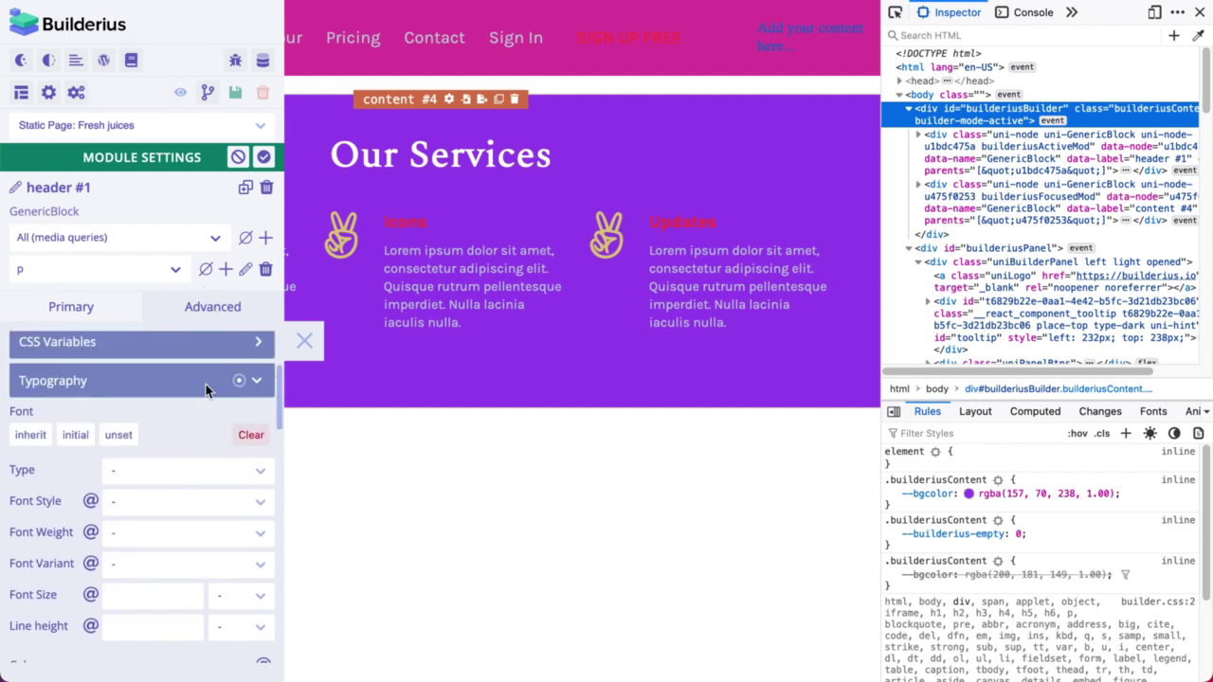
click(205, 382)
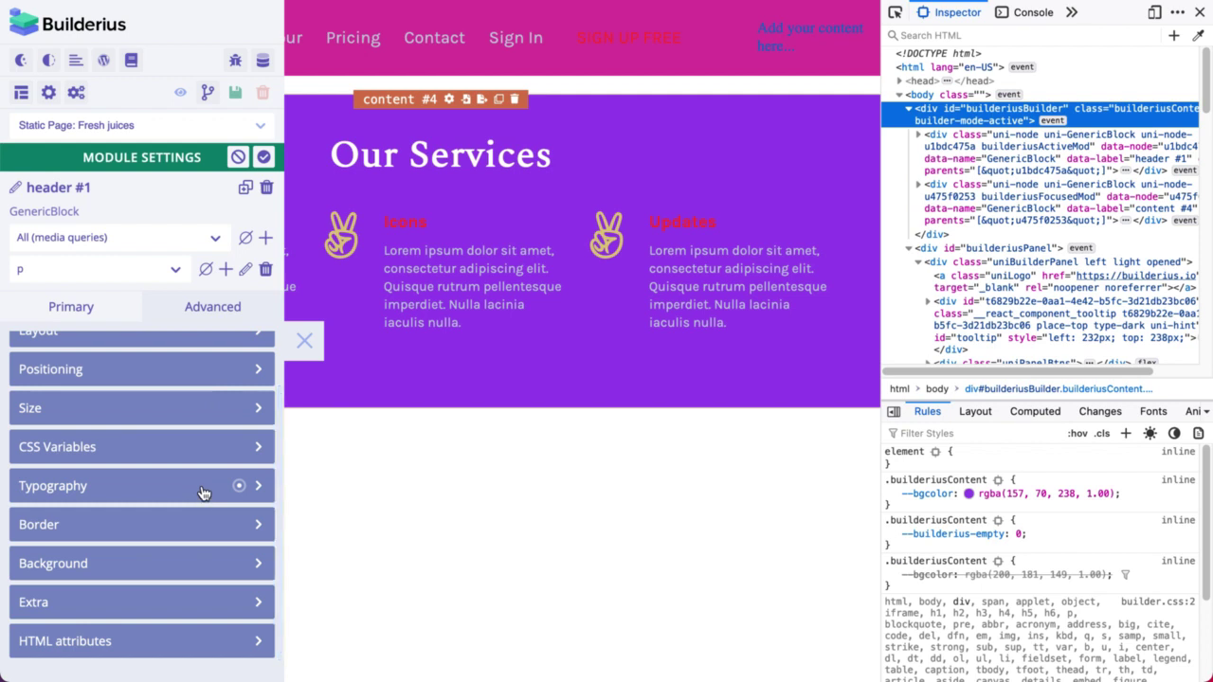
scroll(202, 497, up, 2)
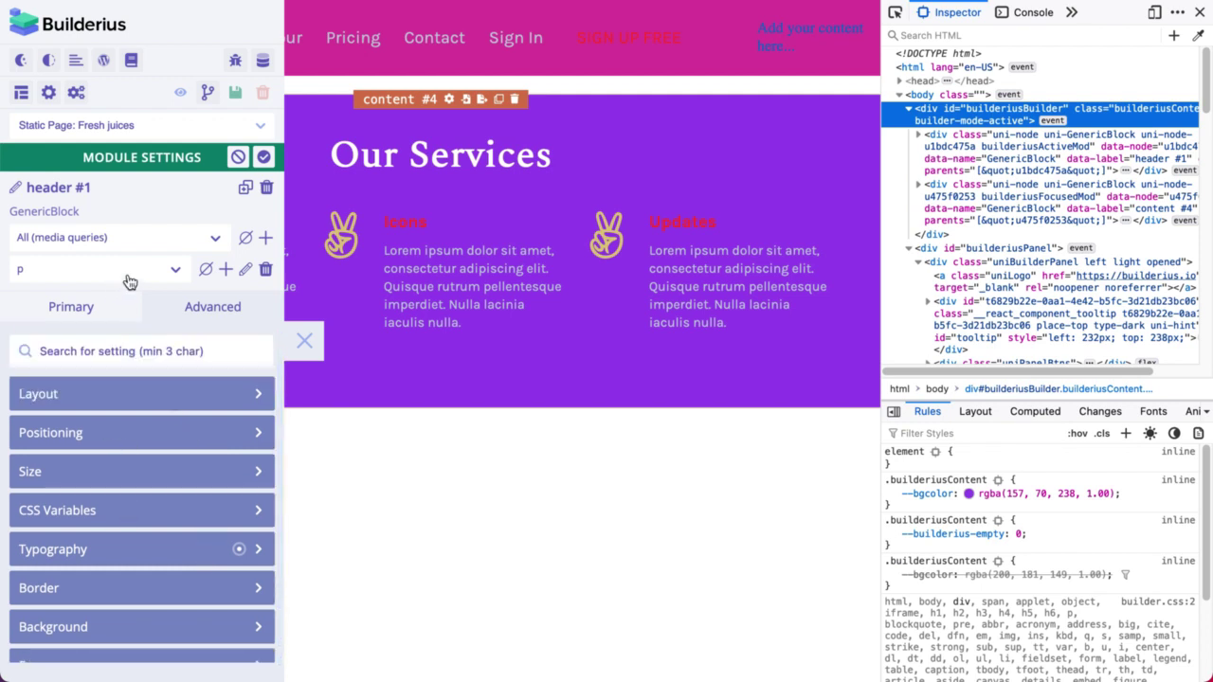
- Remove all settings from header #1's p selector and delete the selector
click(206, 271)
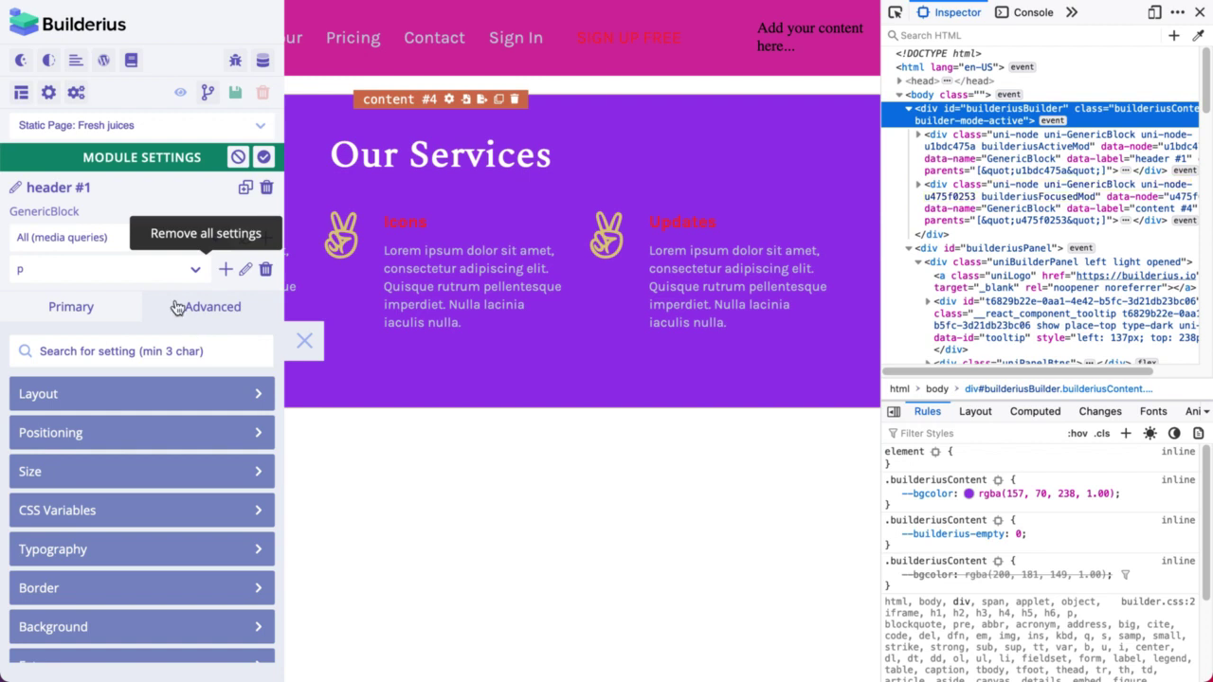
click(199, 273)
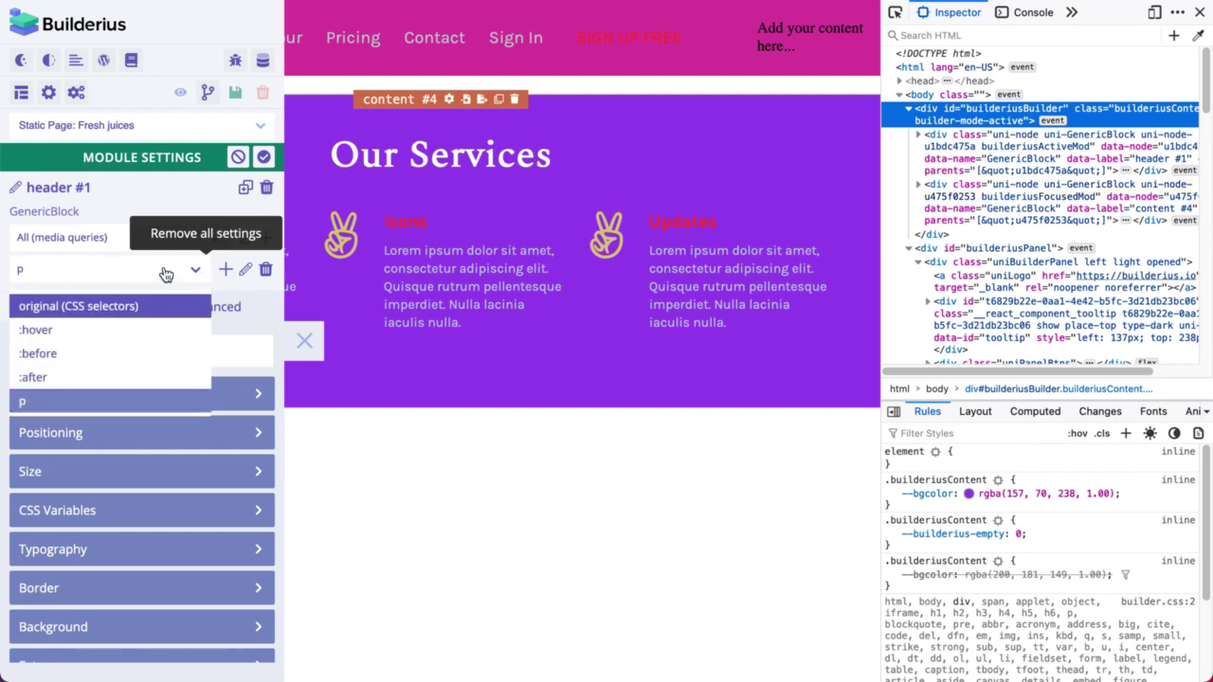
click(267, 273)
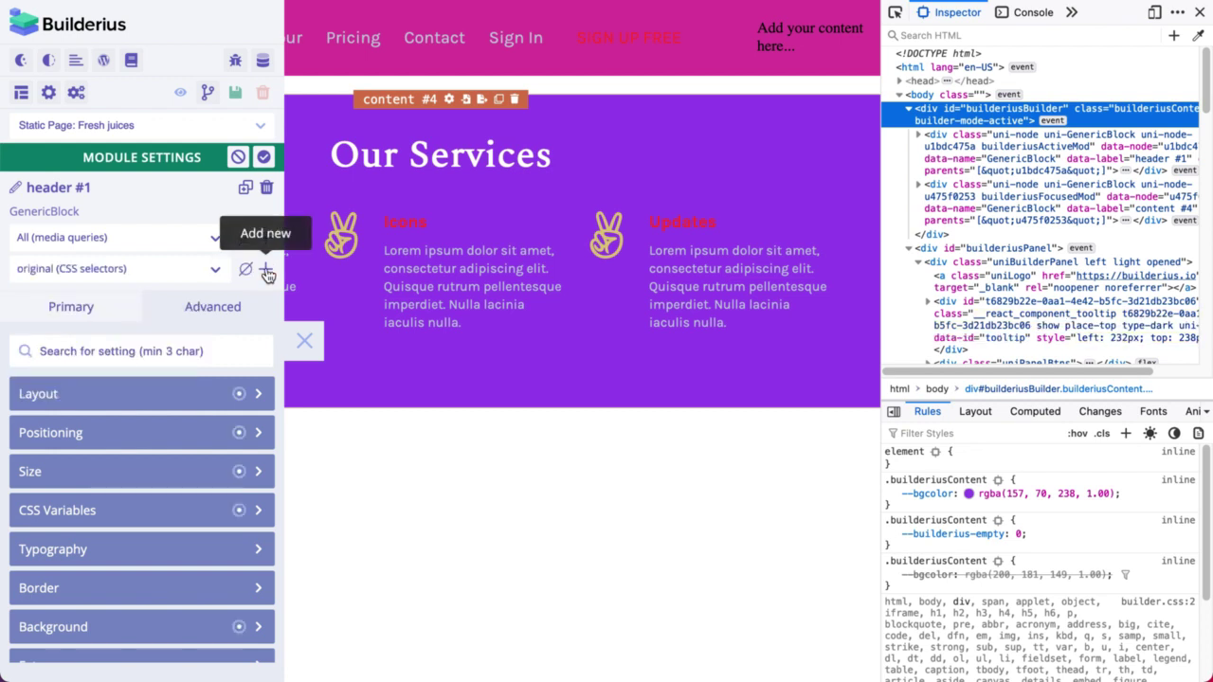
- Add a new p CSS selector to header #1 and change it to p > a
click(199, 273)
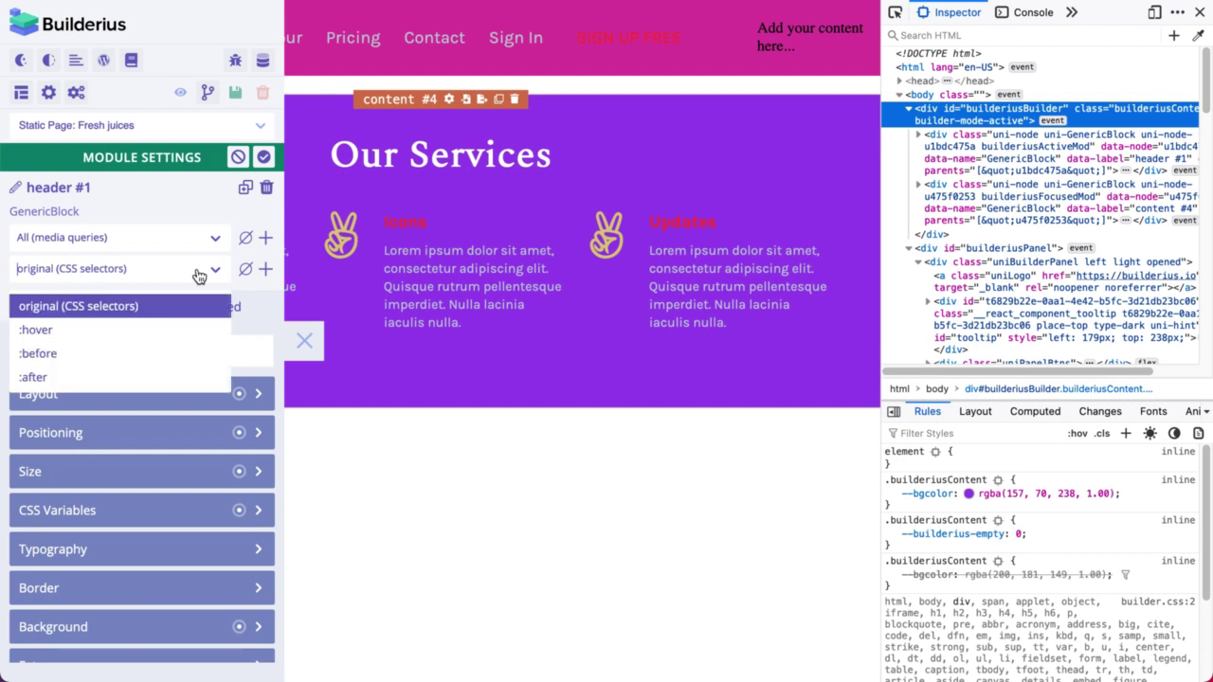
click(267, 271)
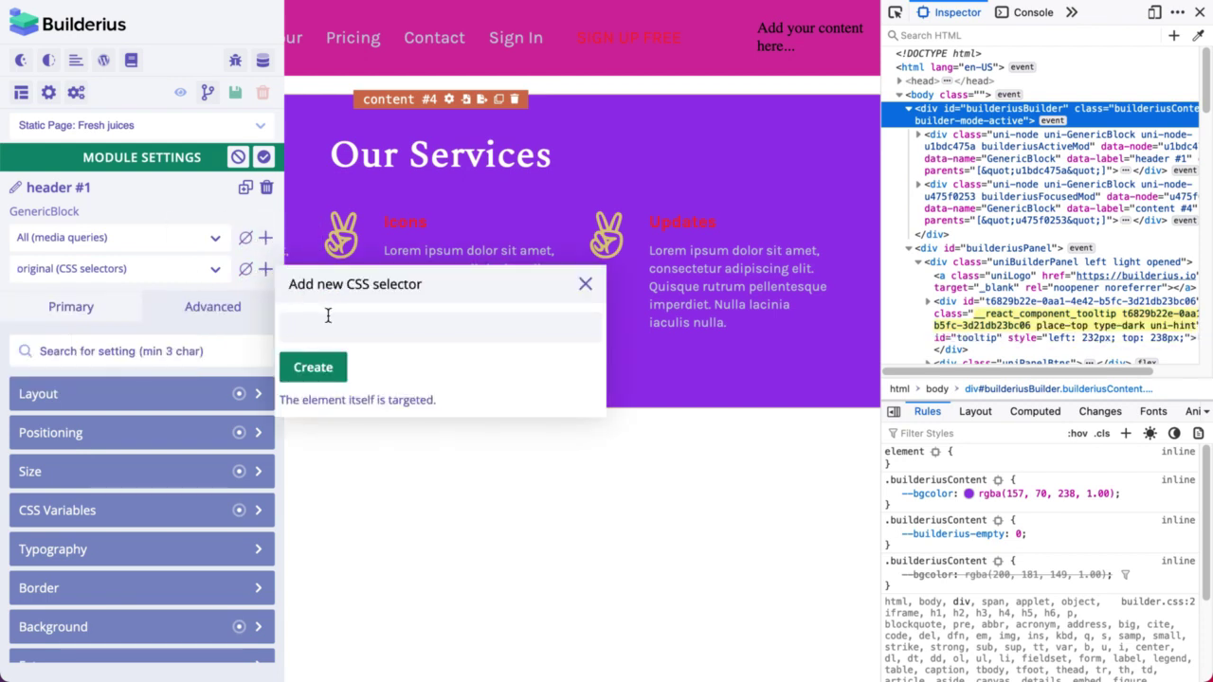
text(p)
click(322, 367)
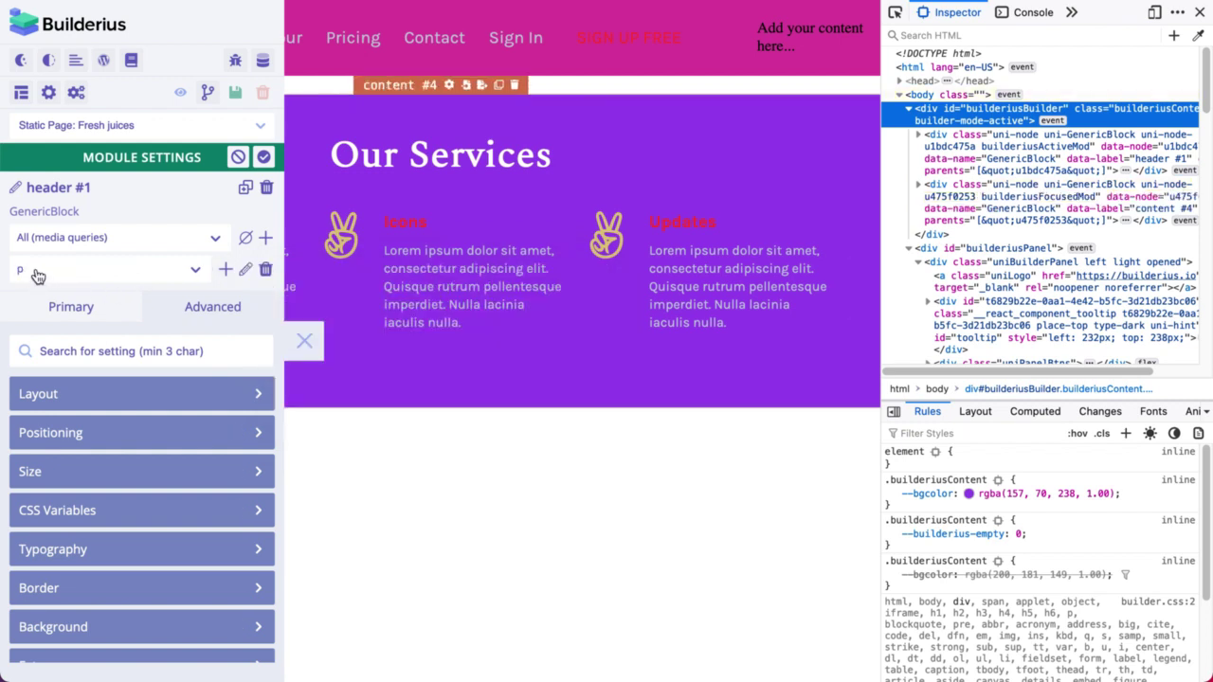
click(245, 270)
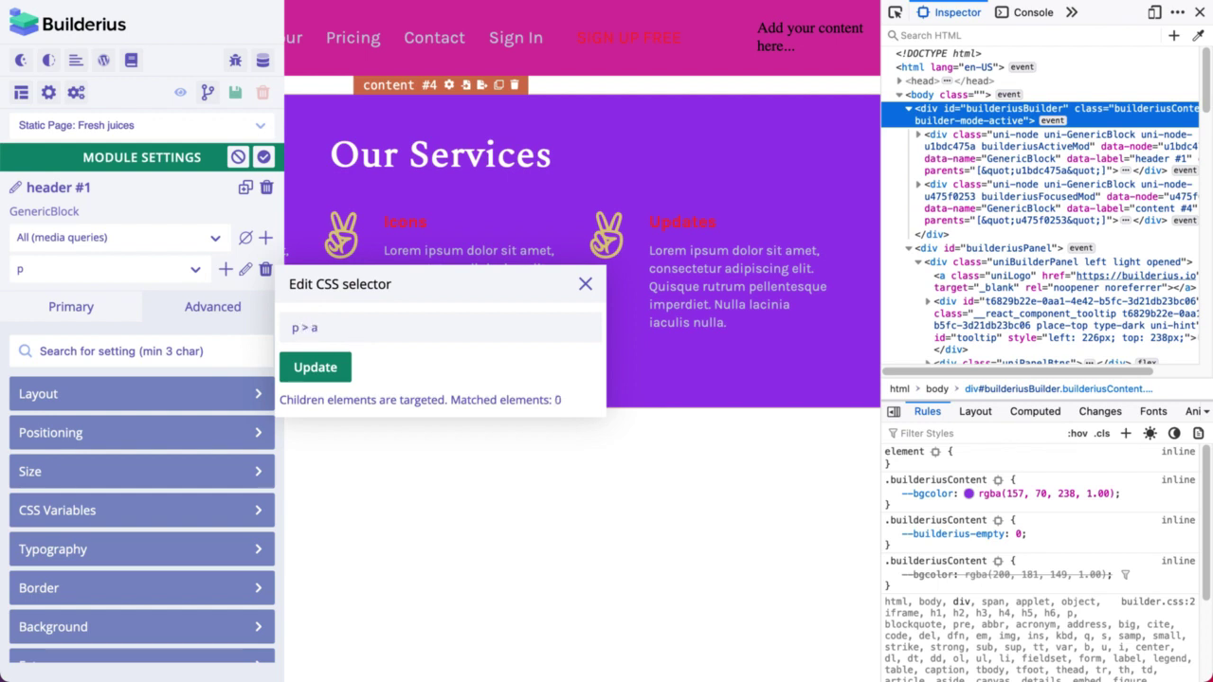
click(317, 370)
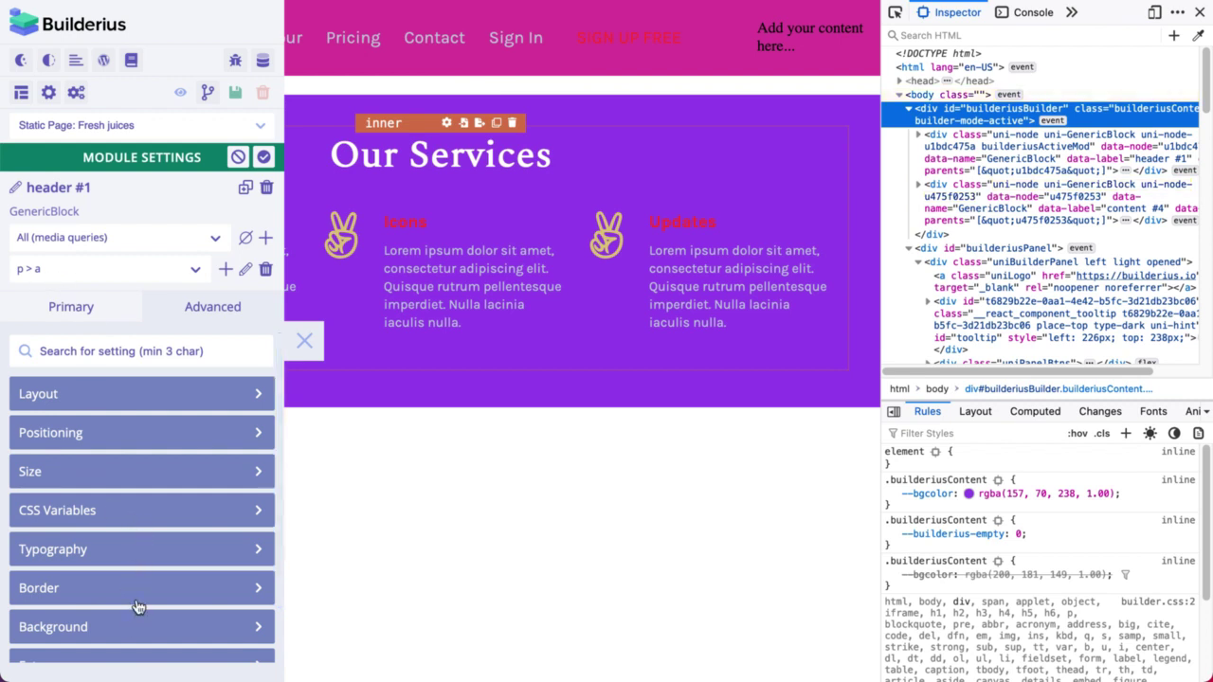
- Set the Typography text color of header #1's p > a selector to #D54444
scroll(139, 587, down, 1)
click(143, 516)
scroll(143, 516, down, 6)
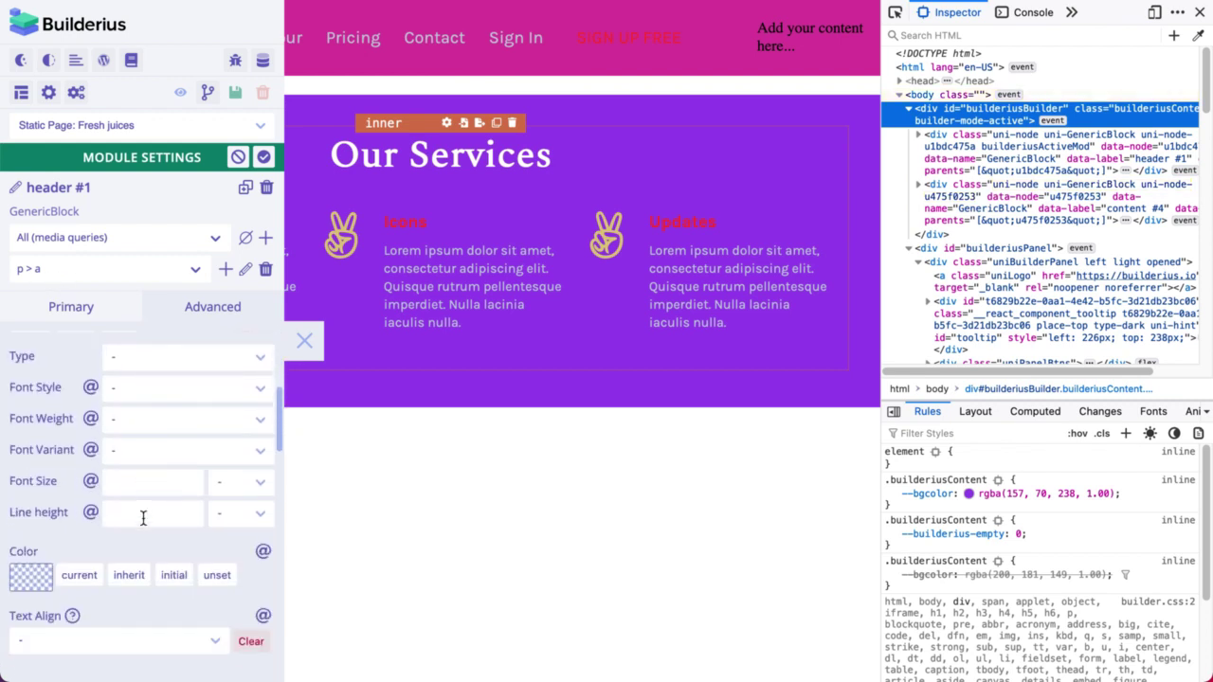
click(21, 549)
click(154, 446)
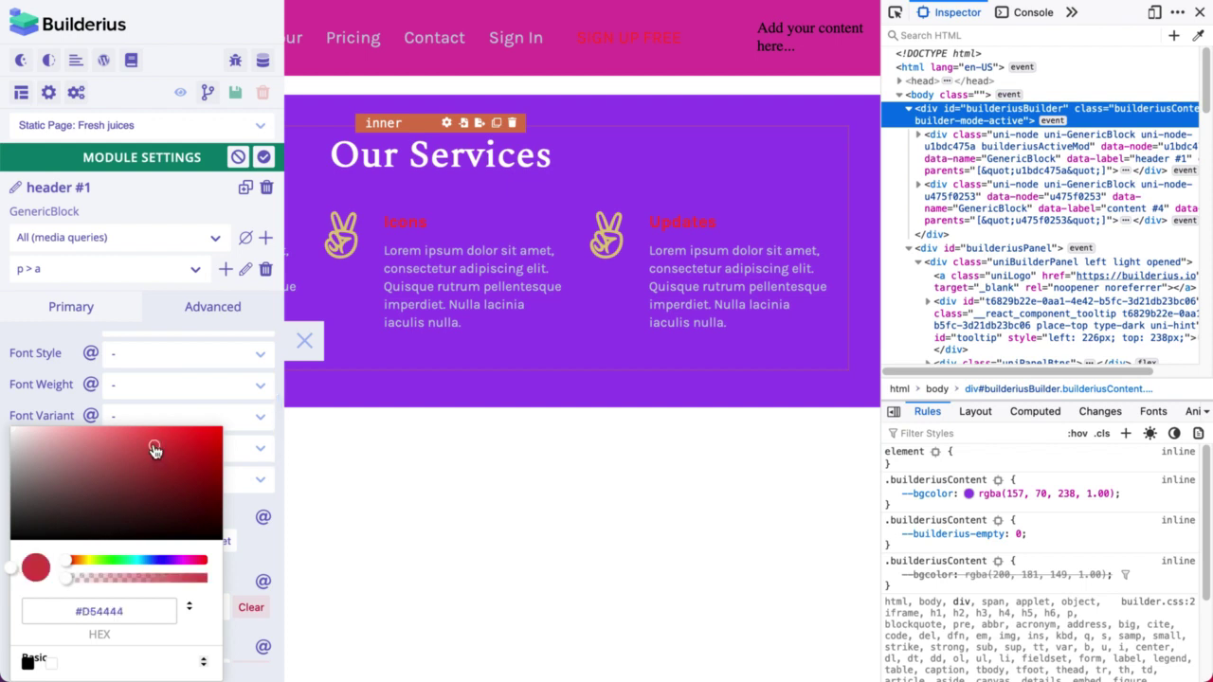
click(264, 554)
scroll(214, 409, up, 6)
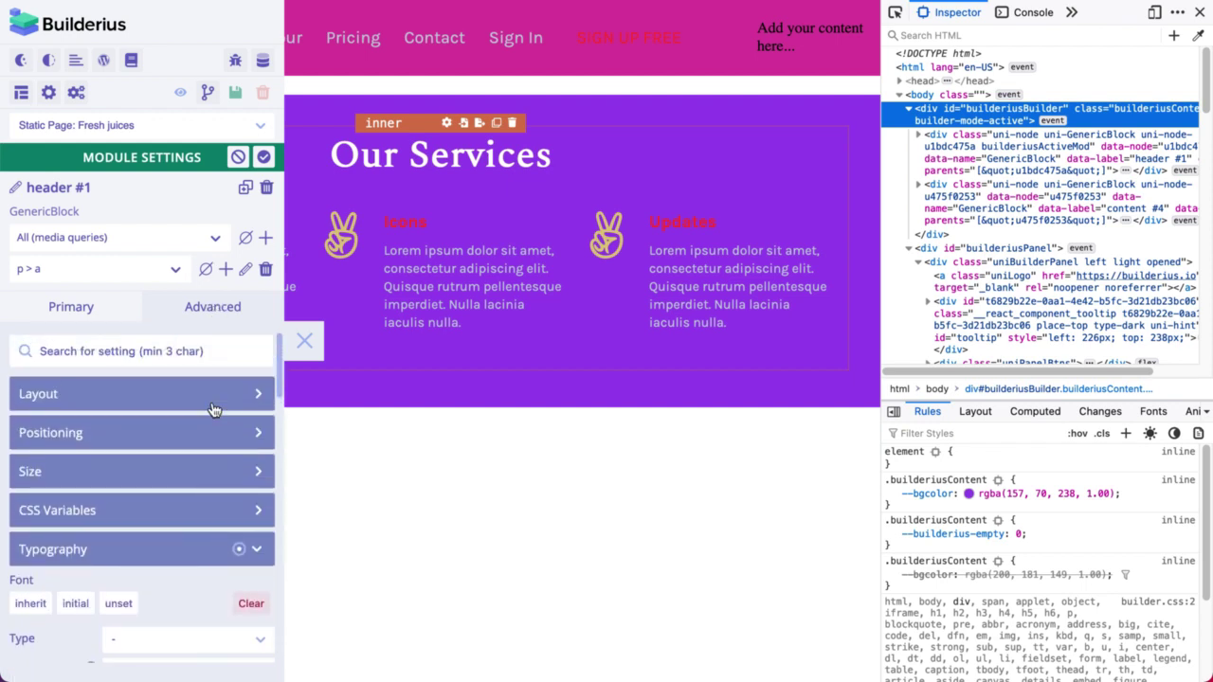
click(194, 550)
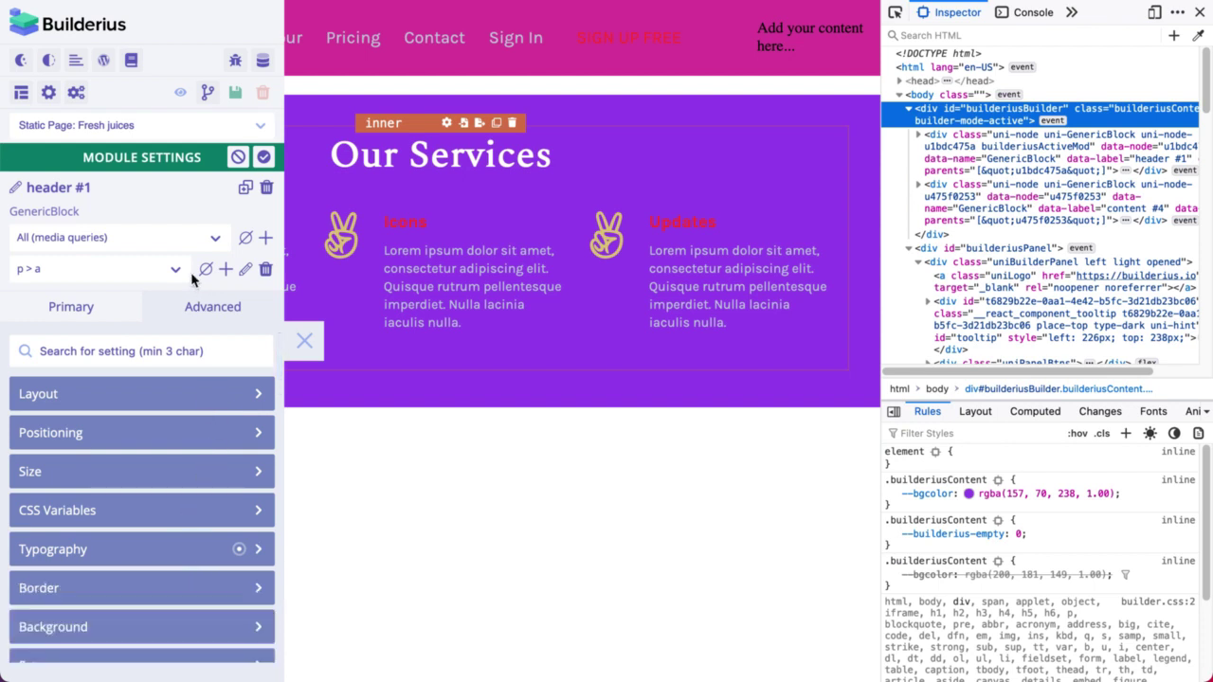
- Shorten header #1's p > a selector to p
click(246, 269)
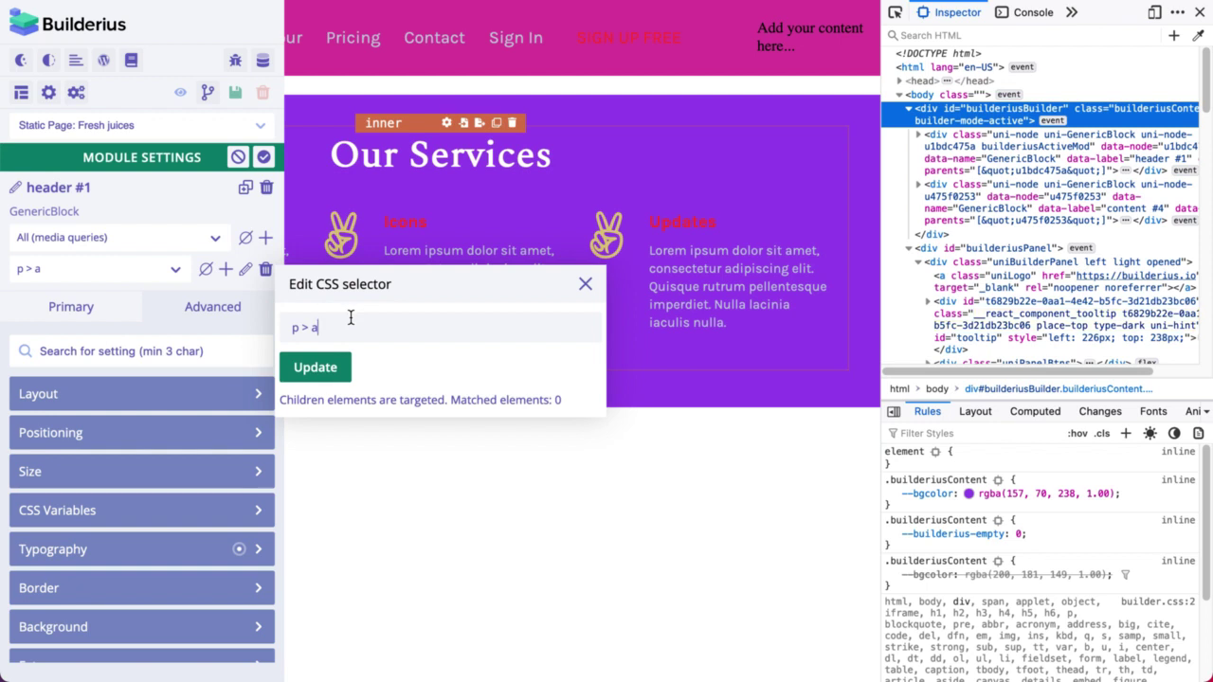
key(BackSpace)
key(BackSpace)
key(BackSpace)
key(BackSpace)
click(324, 366)
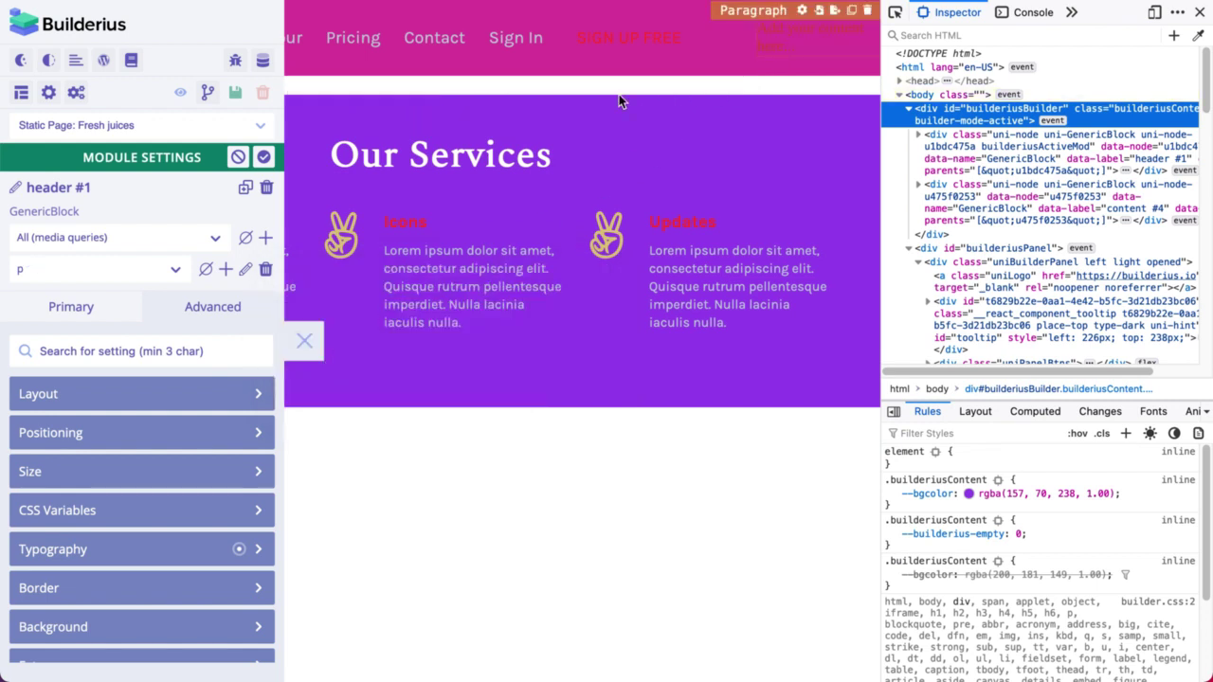
- Change header #1's p selector to p:hover
click(244, 269)
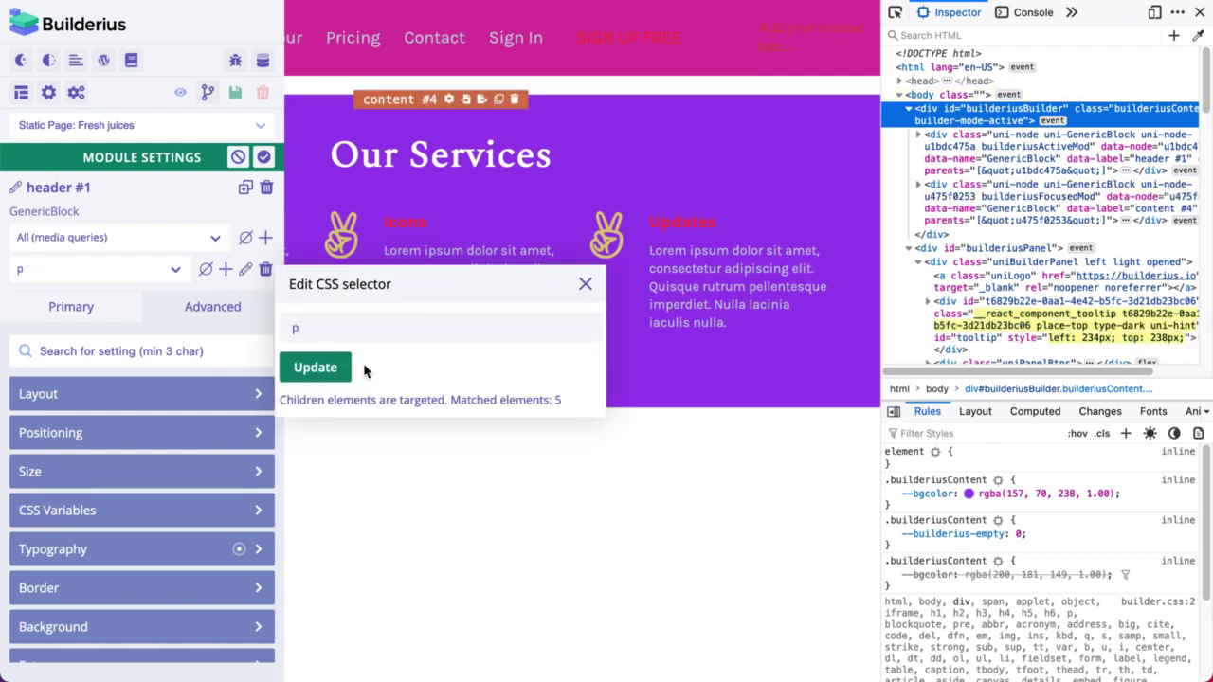
text(:hover)
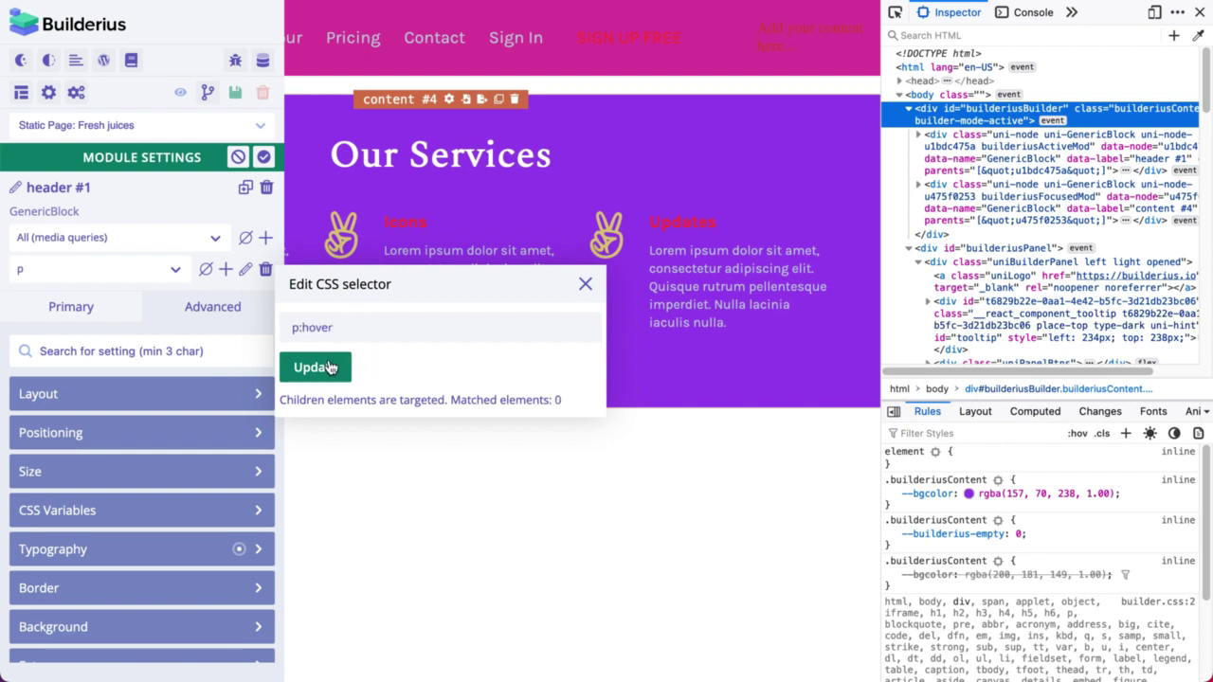
click(328, 365)
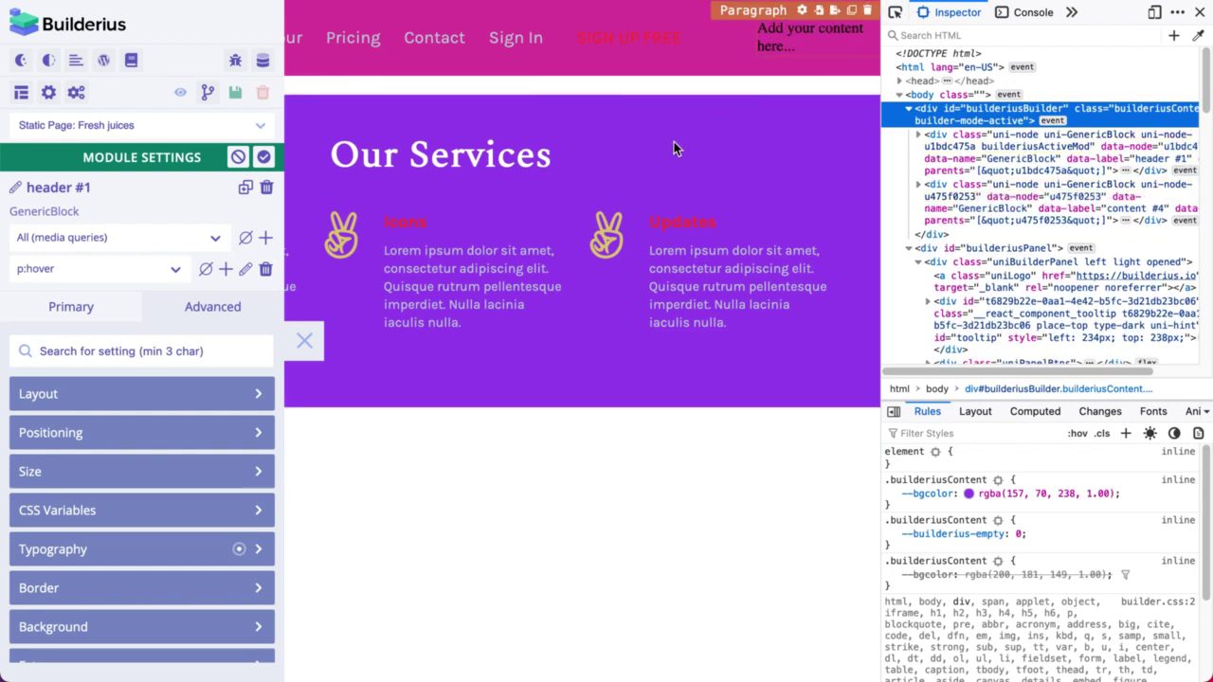
- Delete the p:hover selector from header #1 and return to the modules tree
click(266, 272)
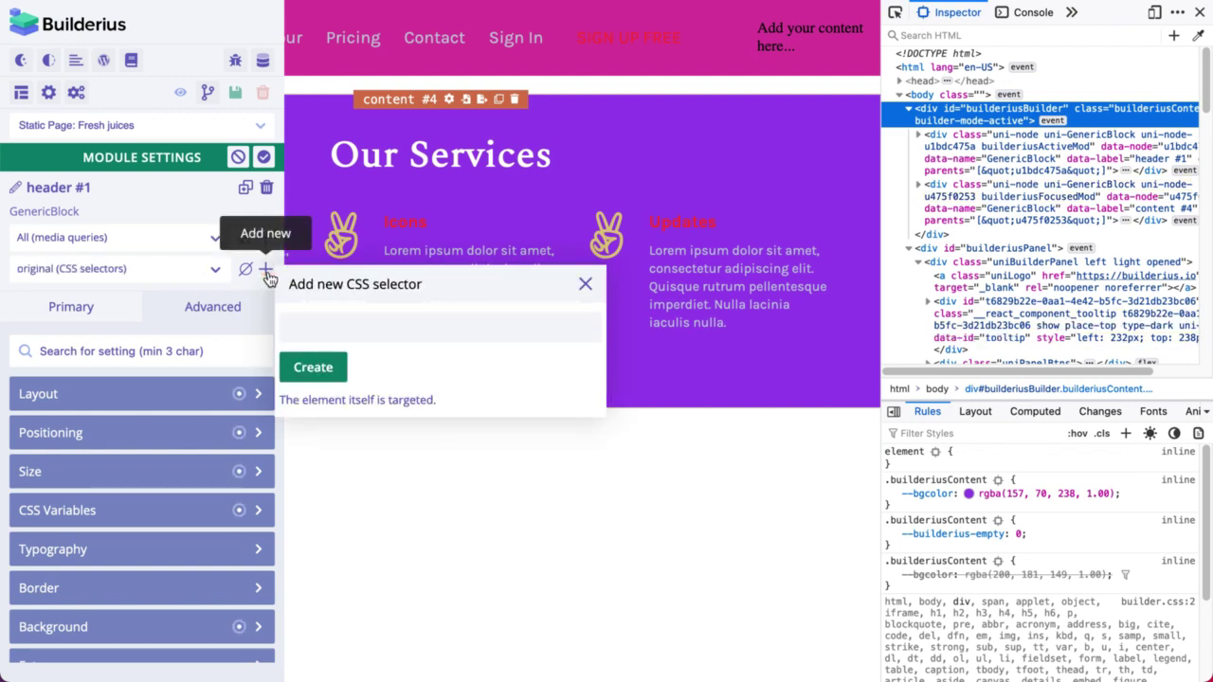
click(586, 287)
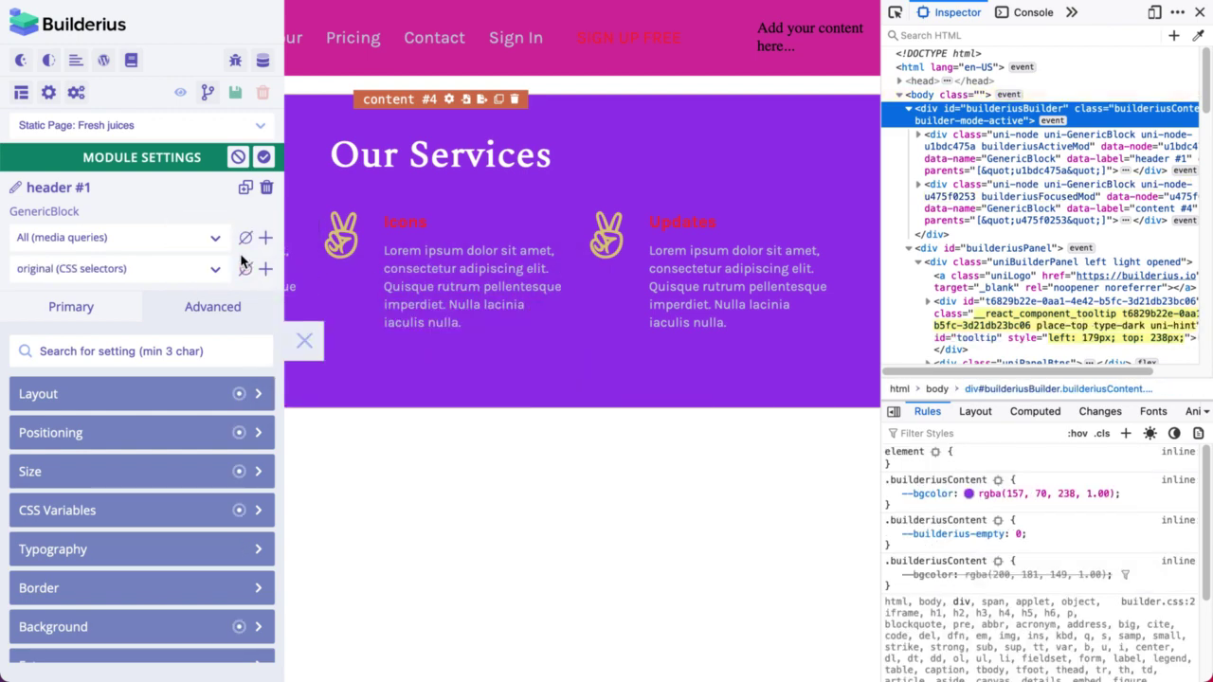
click(264, 157)
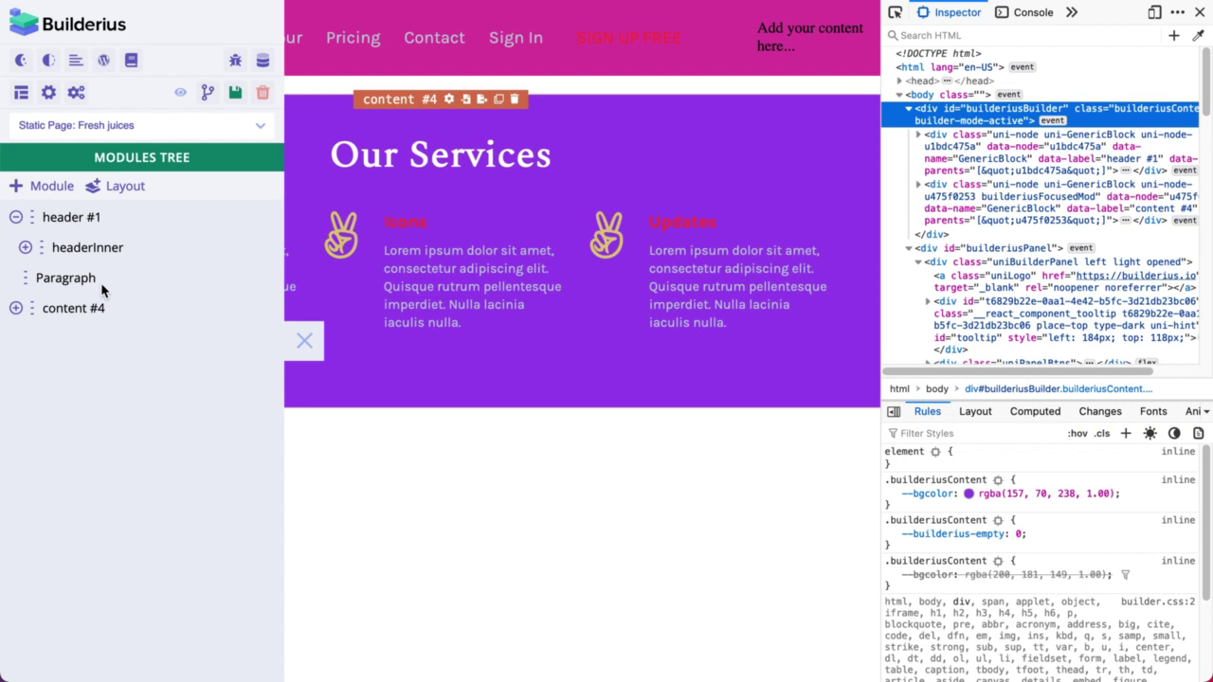
- Delete the Paragraph module from header #1
mouse_move(84, 278)
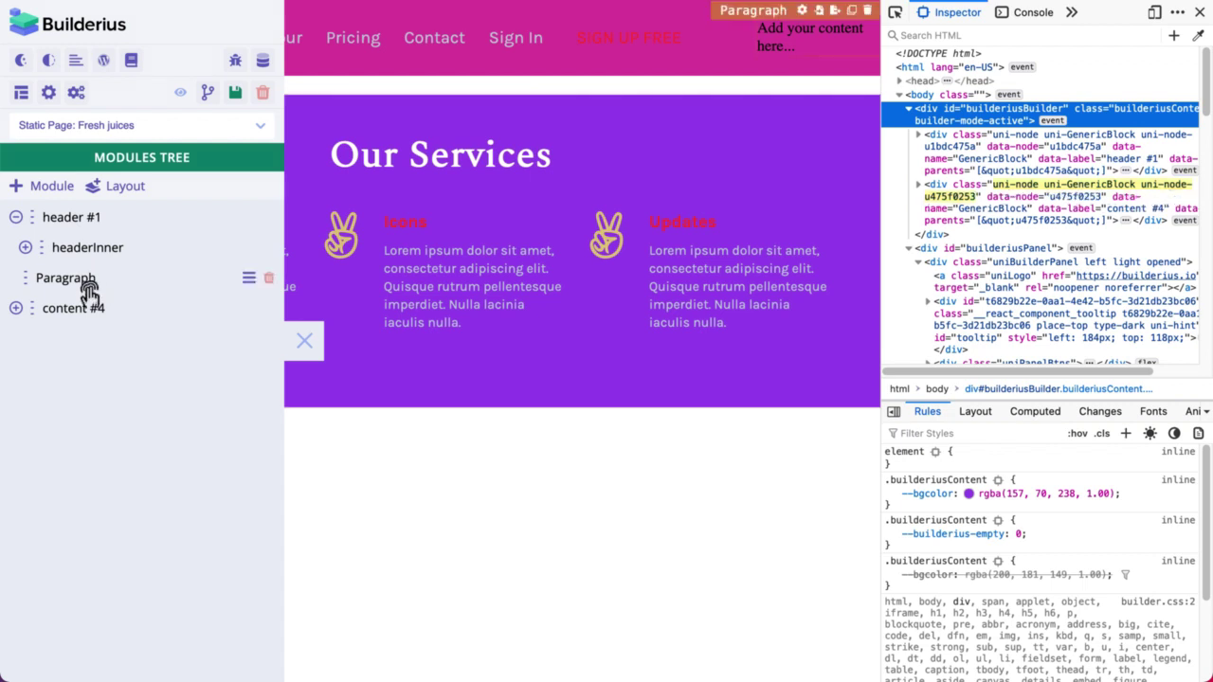
click(270, 280)
key(Return)
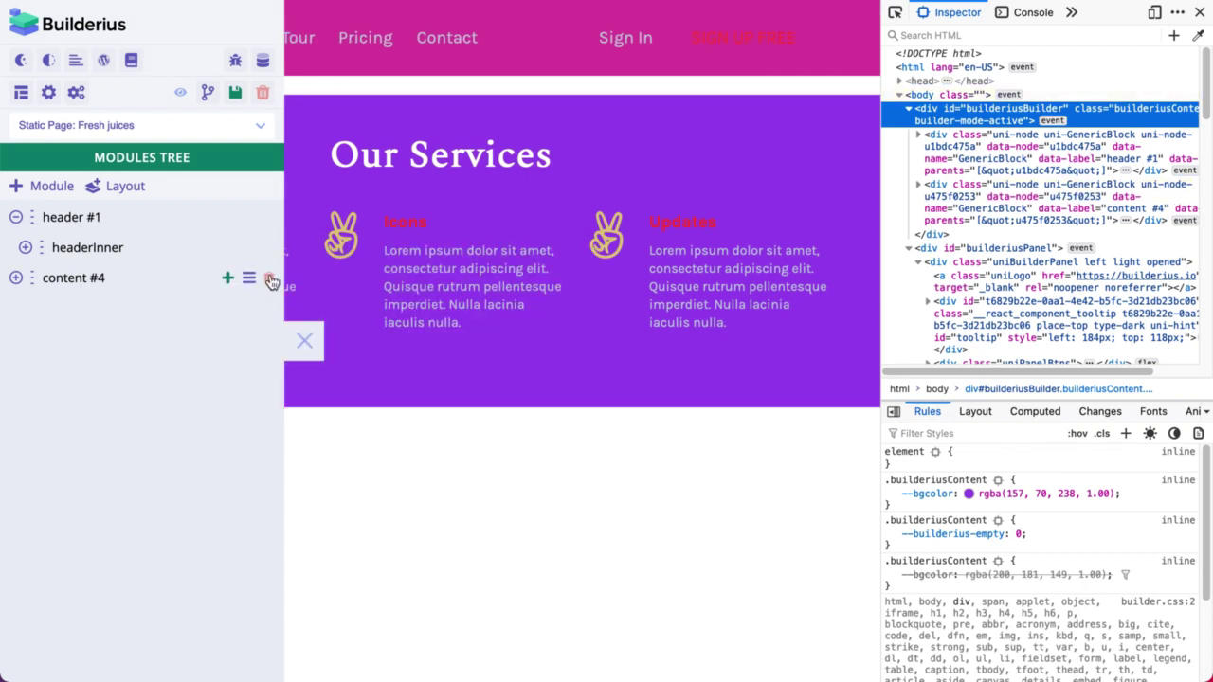
click(228, 219)
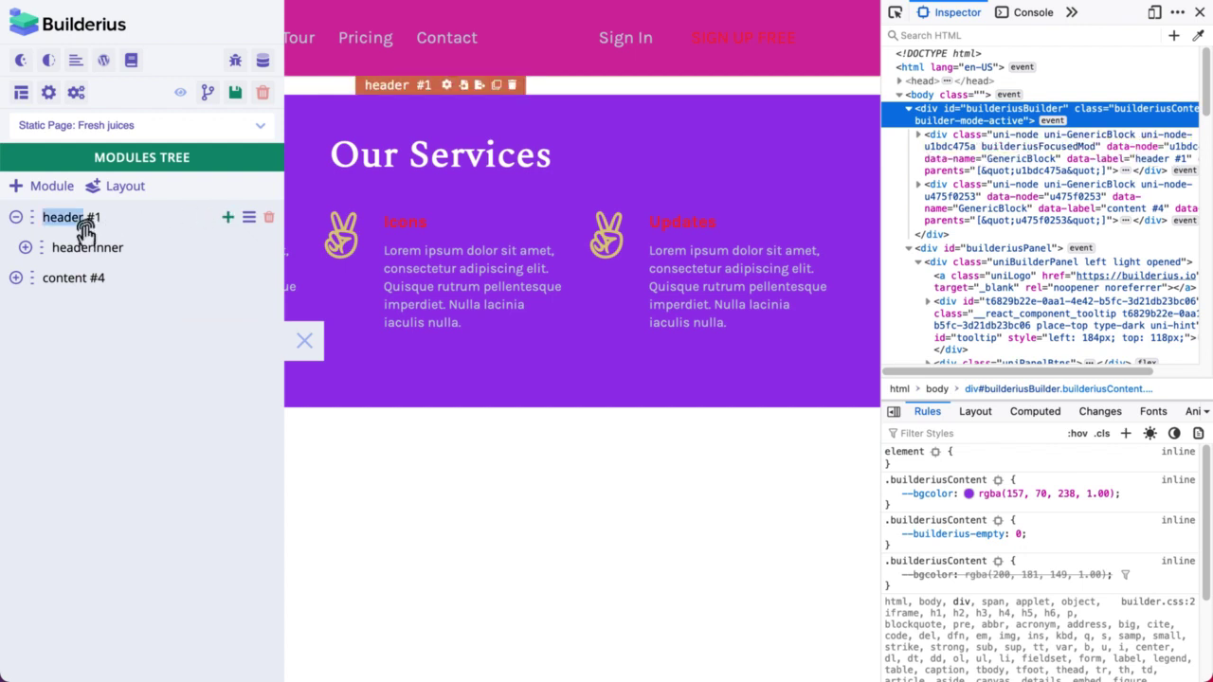
- Examine header #1's media query options and its advanced background and CSS variable settings
click(82, 224)
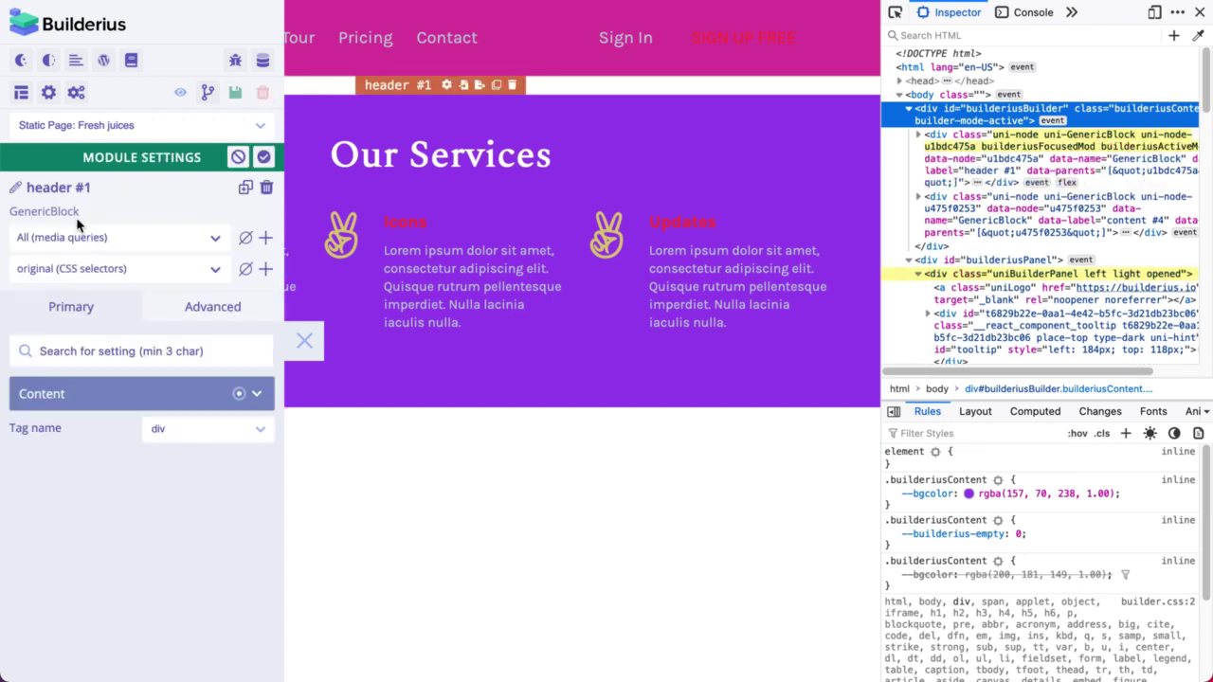
click(217, 240)
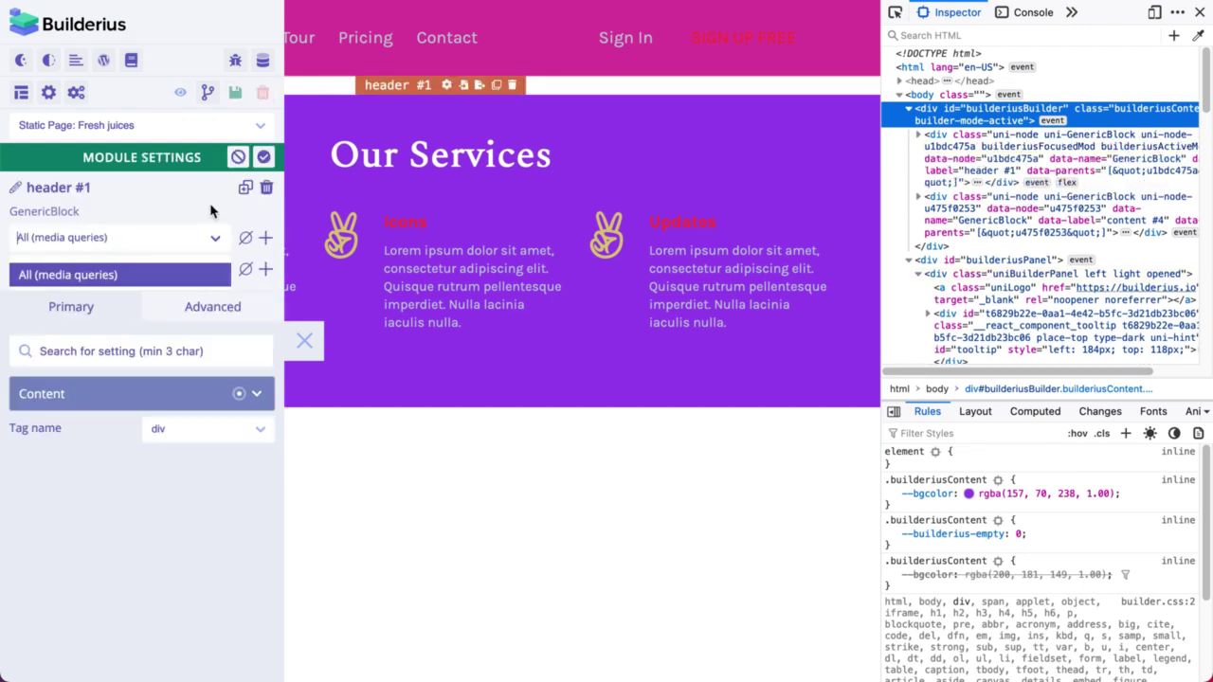
click(211, 211)
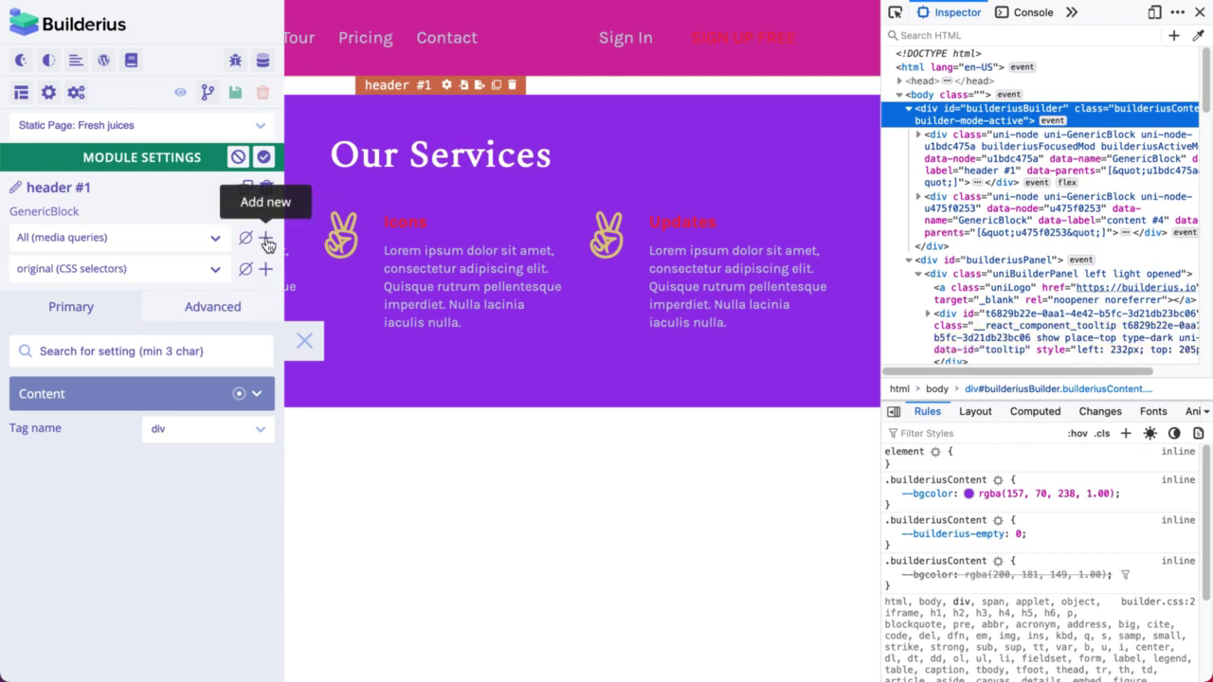
click(227, 318)
scroll(166, 453, down, 1)
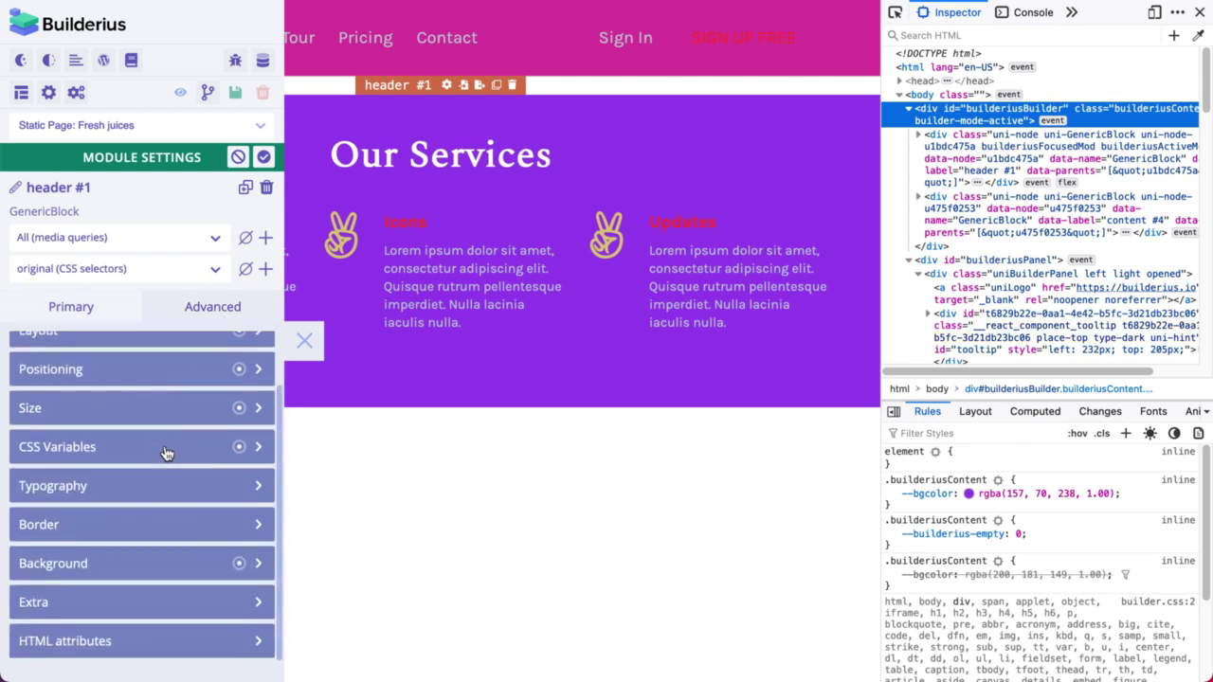
click(135, 564)
scroll(135, 566, down, 3)
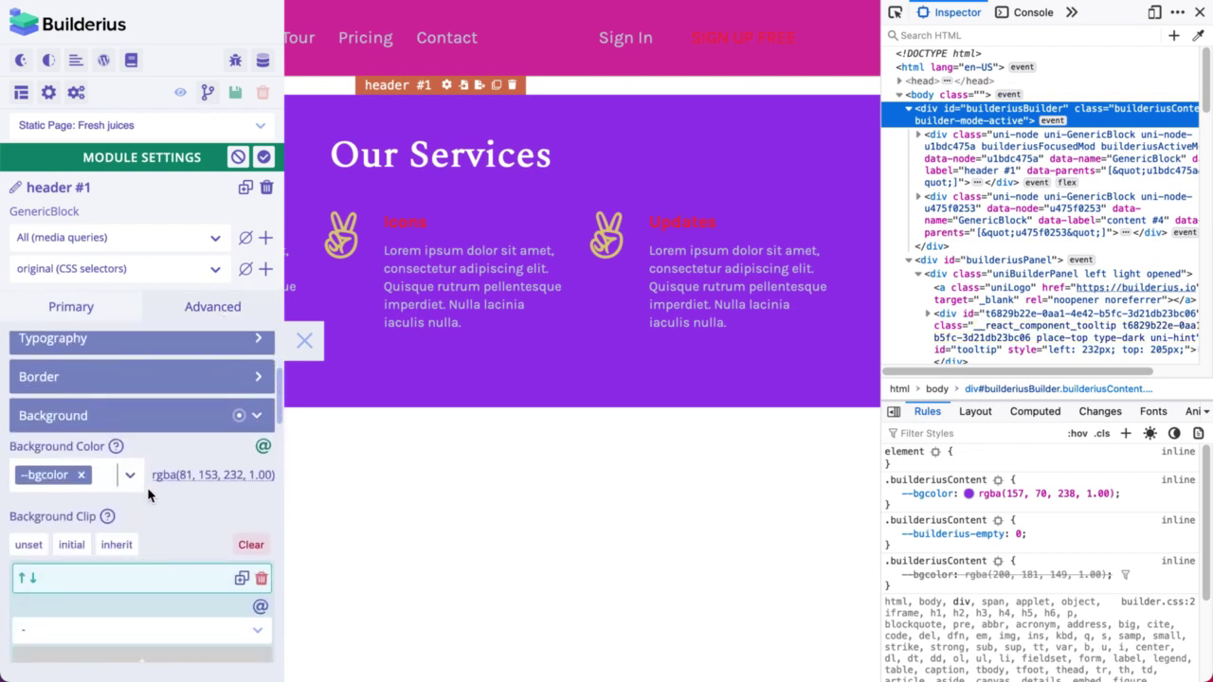
scroll(174, 464, up, 3)
click(173, 465)
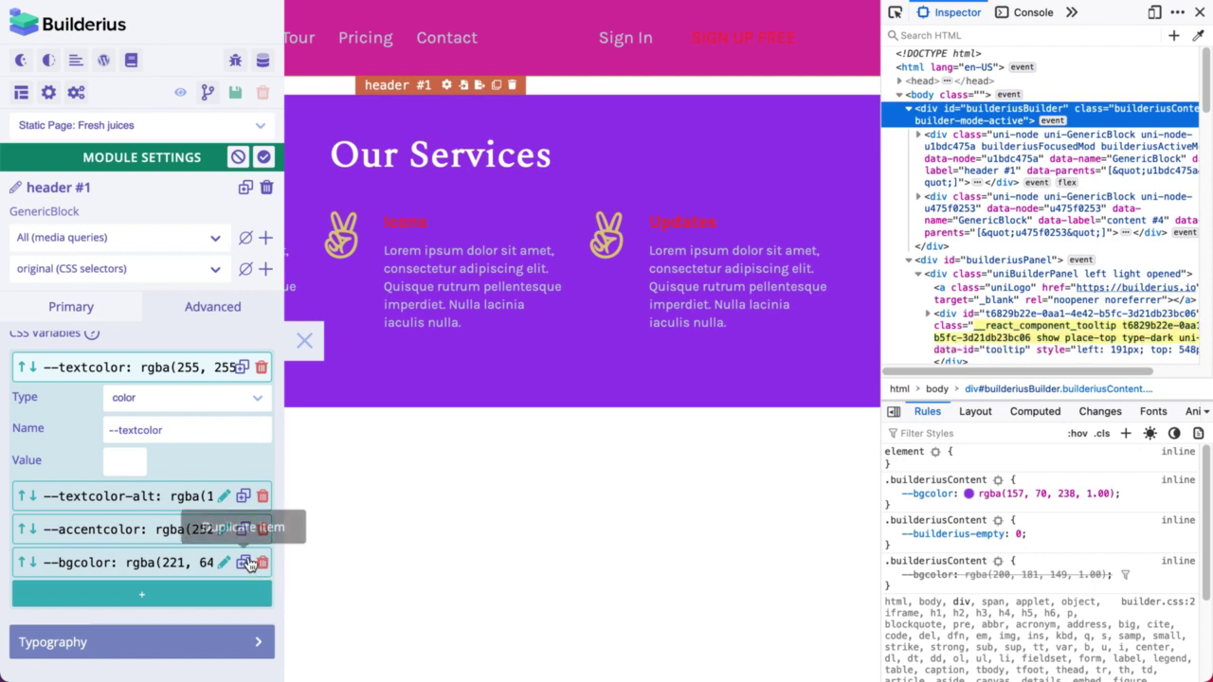
scroll(230, 468, up, 2)
scroll(229, 468, up, 2)
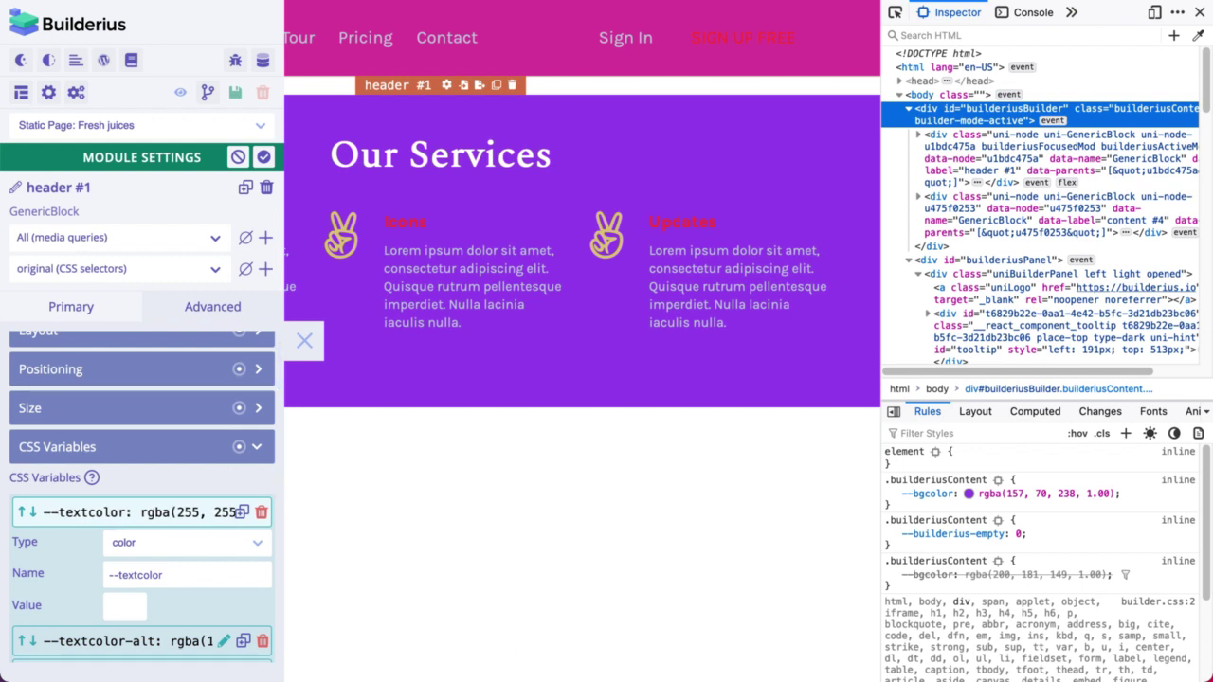
click(258, 454)
scroll(235, 423, up, 1)
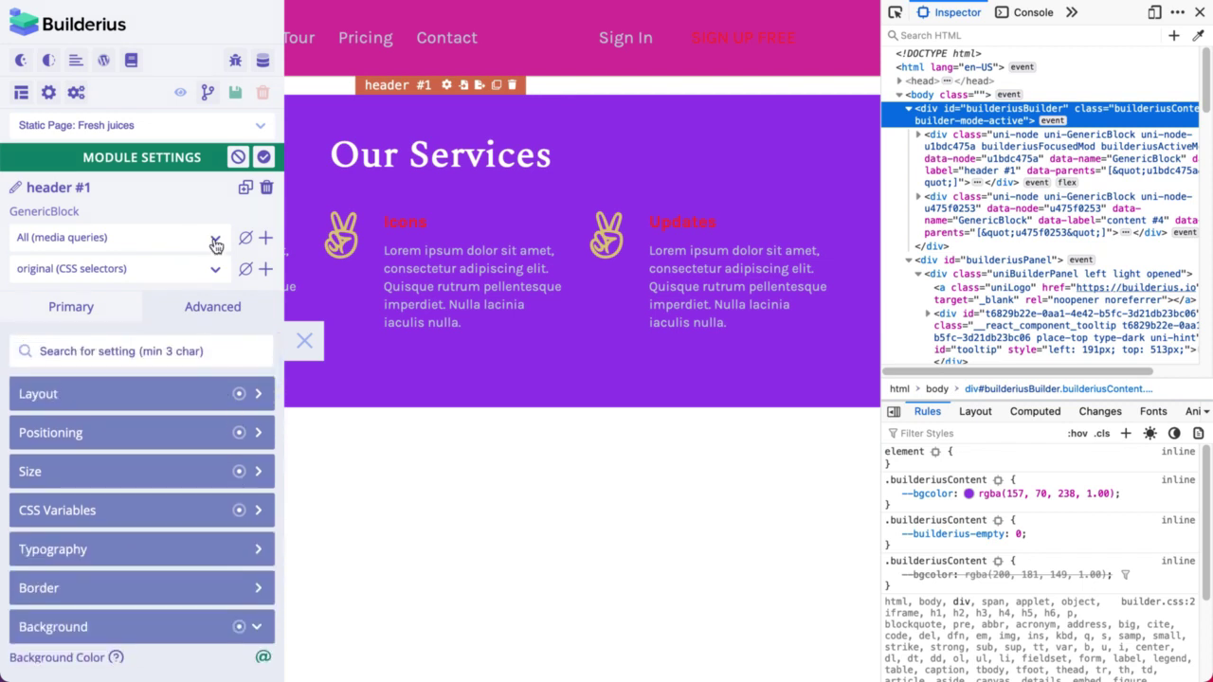
- Create a media query (max-width: 900px) for header #1
click(266, 237)
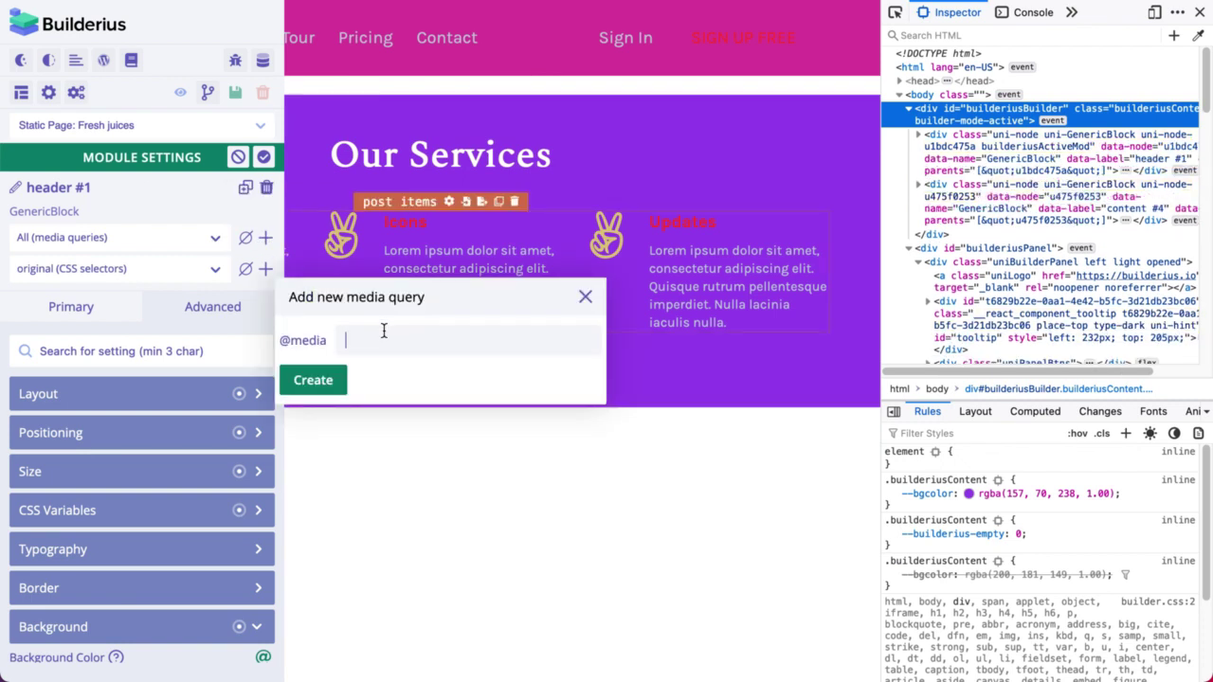
text(()
text(max-width: 800px)
key(Left)
key(Left)
key(Left)
key(Left)
key(BackSpace)
text(9)
drag(343, 339, 517, 339)
click(332, 380)
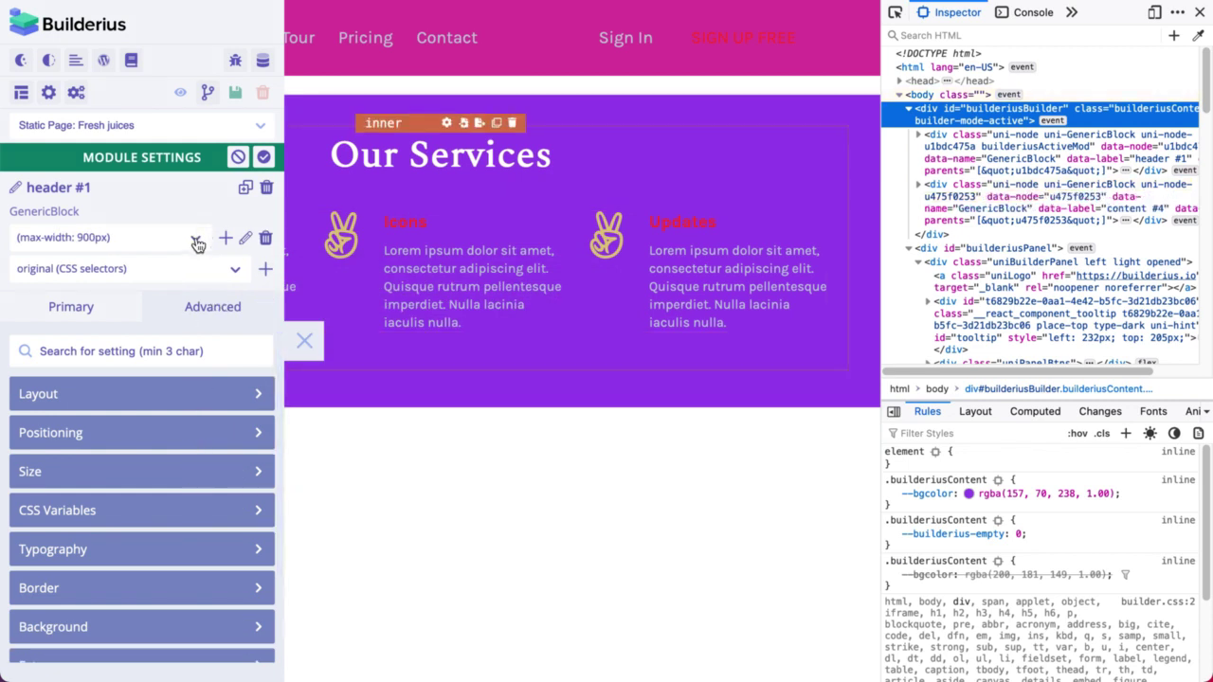
- Set header #1's bottom padding to 200 px for the (max-width: 900px) media query
click(193, 471)
scroll(194, 476, down, 2)
scroll(192, 474, down, 3)
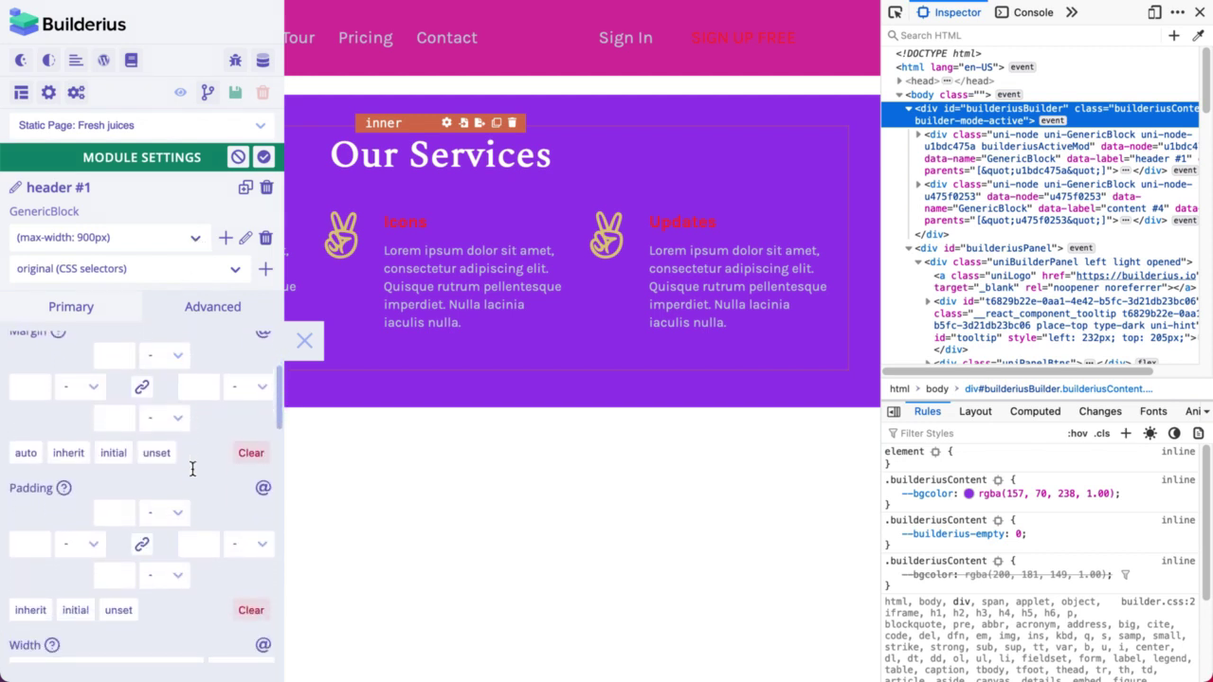
click(121, 552)
text(200)
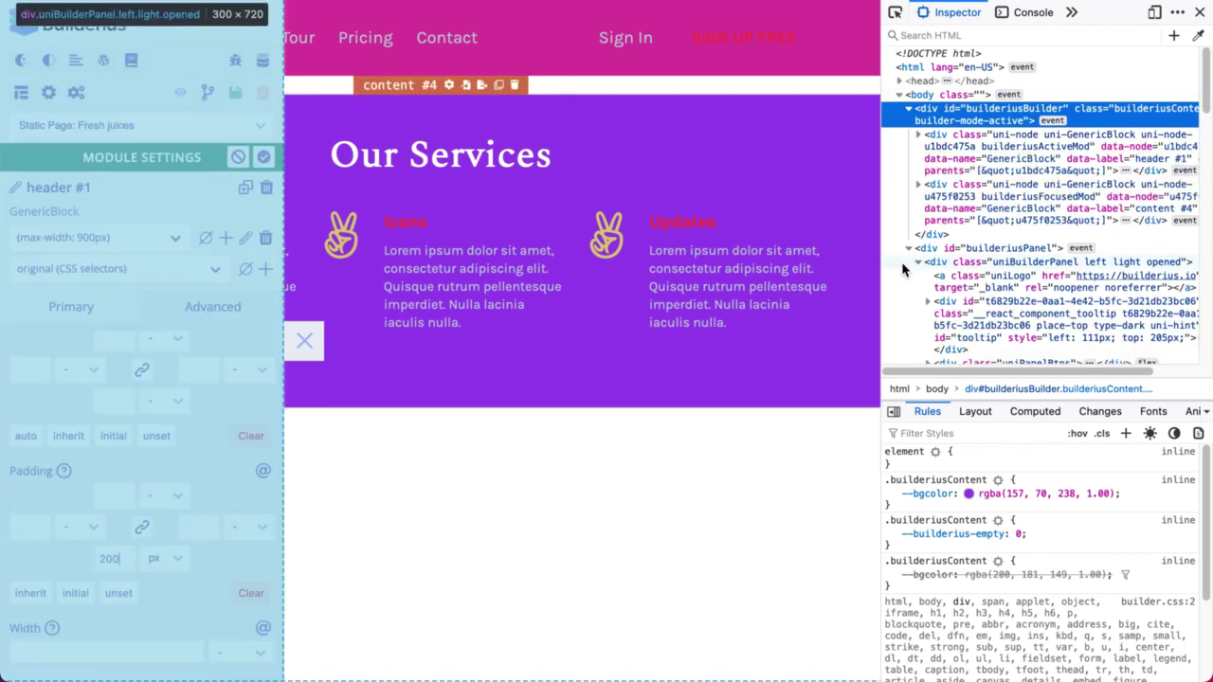
- Narrow and widen the page preview to check how header #1 responds around the 900px breakpoint
drag(880, 259, 777, 251)
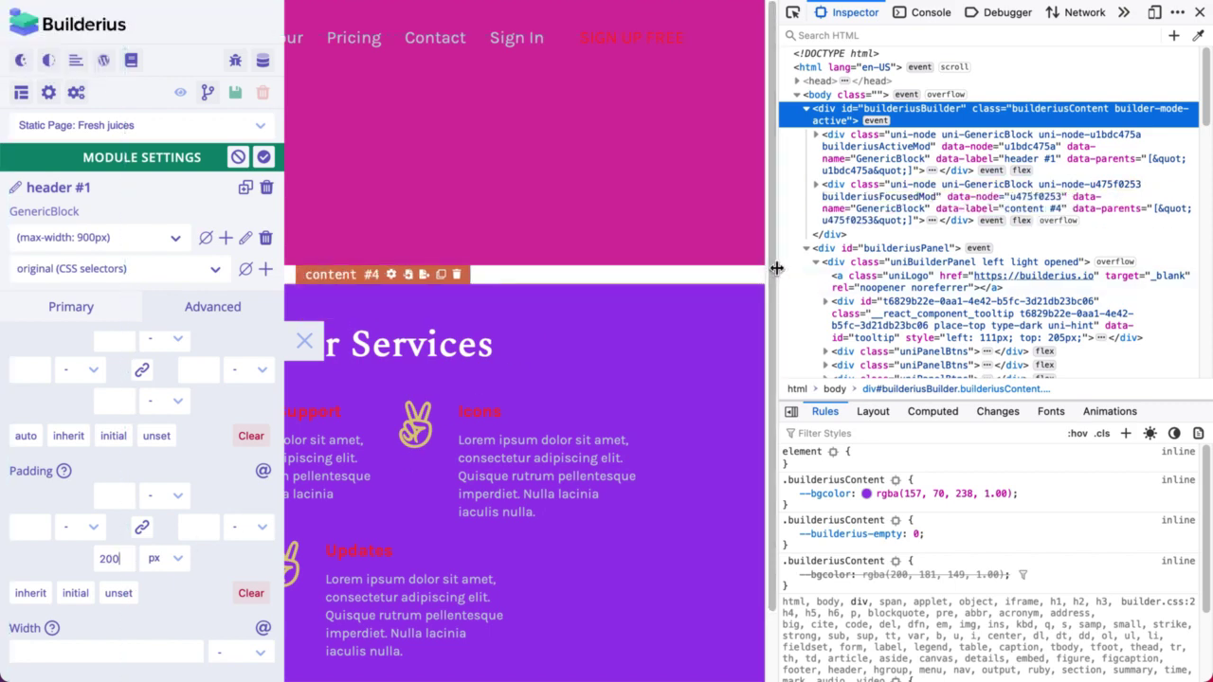
drag(772, 275, 826, 274)
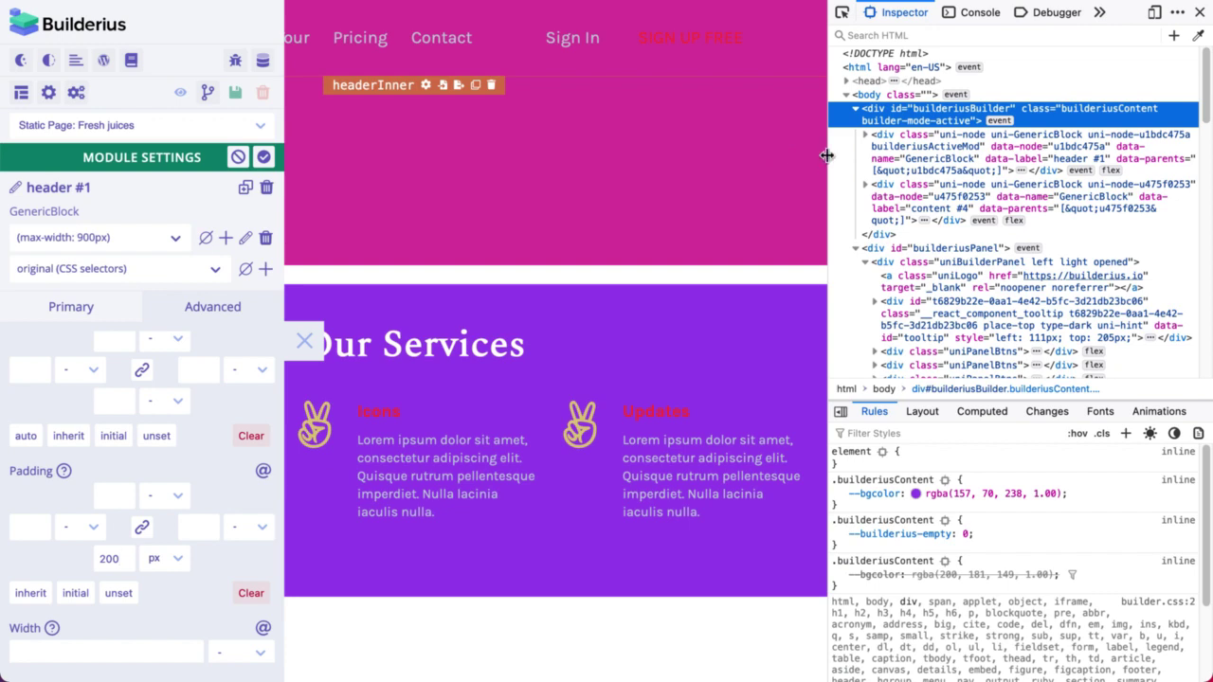
drag(830, 156, 865, 156)
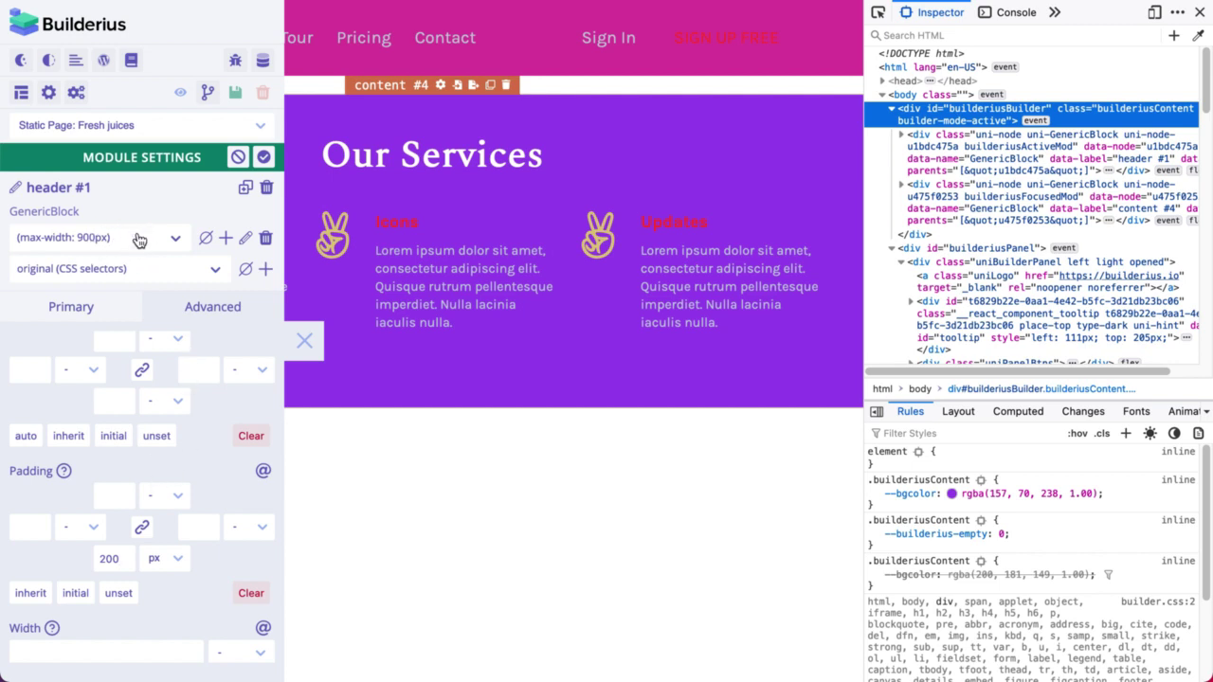
- Try bottom paddings of 400 px and 100 px on header #1 in a narrowed page preview
click(105, 559)
key(BackSpace)
text(4)
drag(864, 262, 685, 271)
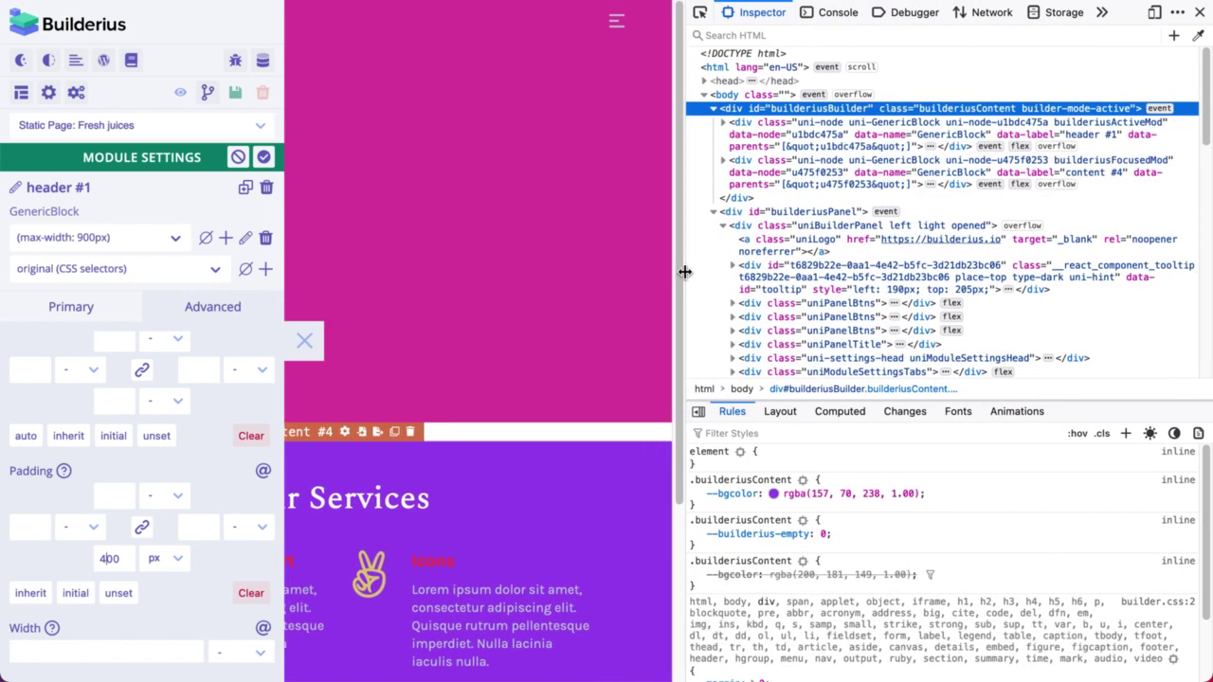
click(466, 325)
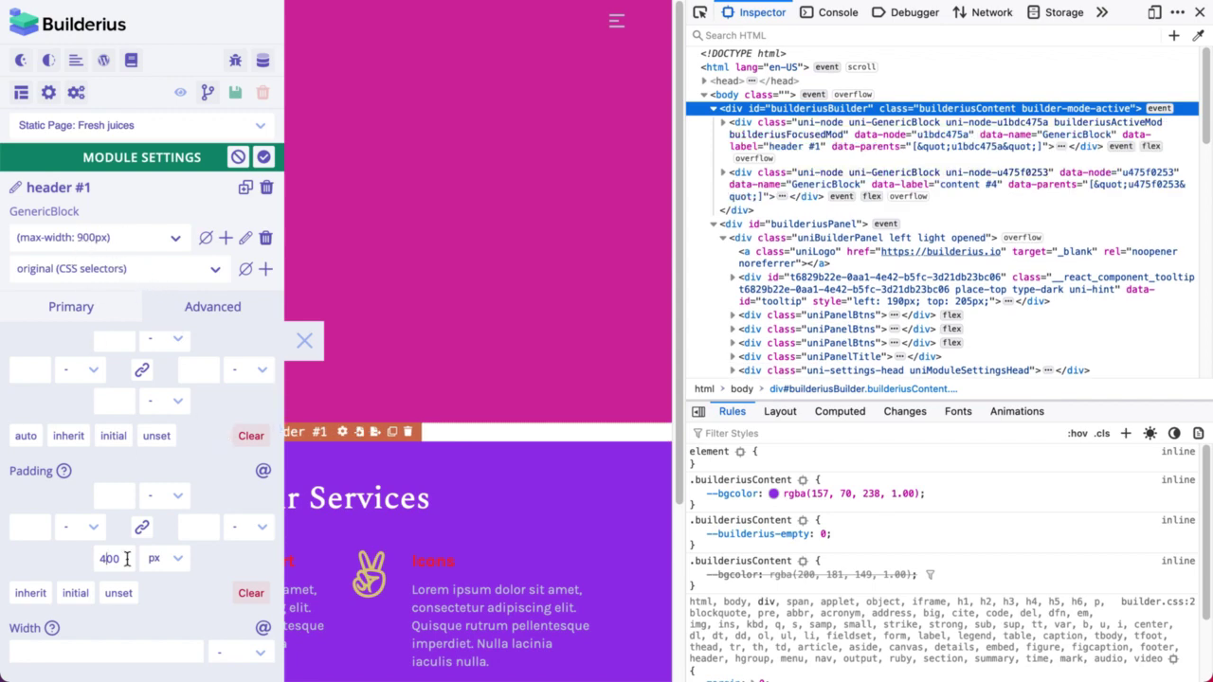
key(BackSpace)
text(1)
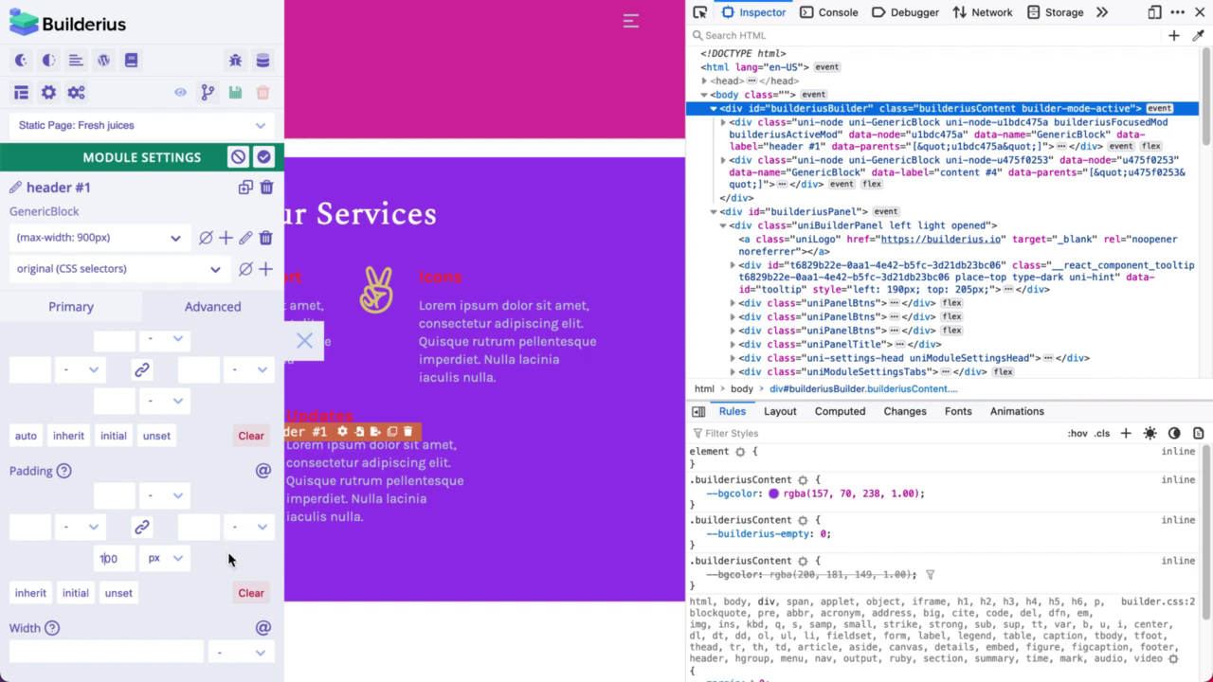
- Clear header #1's padding, delete its (max-width: 900px) media query and return to the modules tree
click(252, 593)
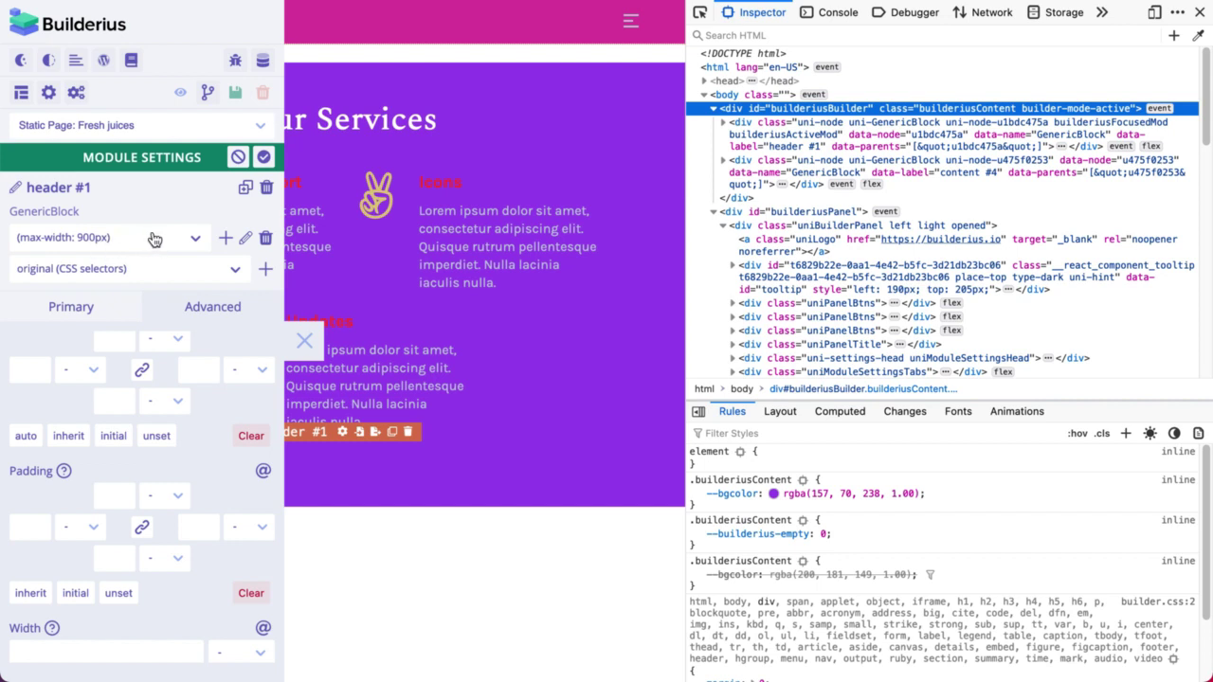
click(266, 237)
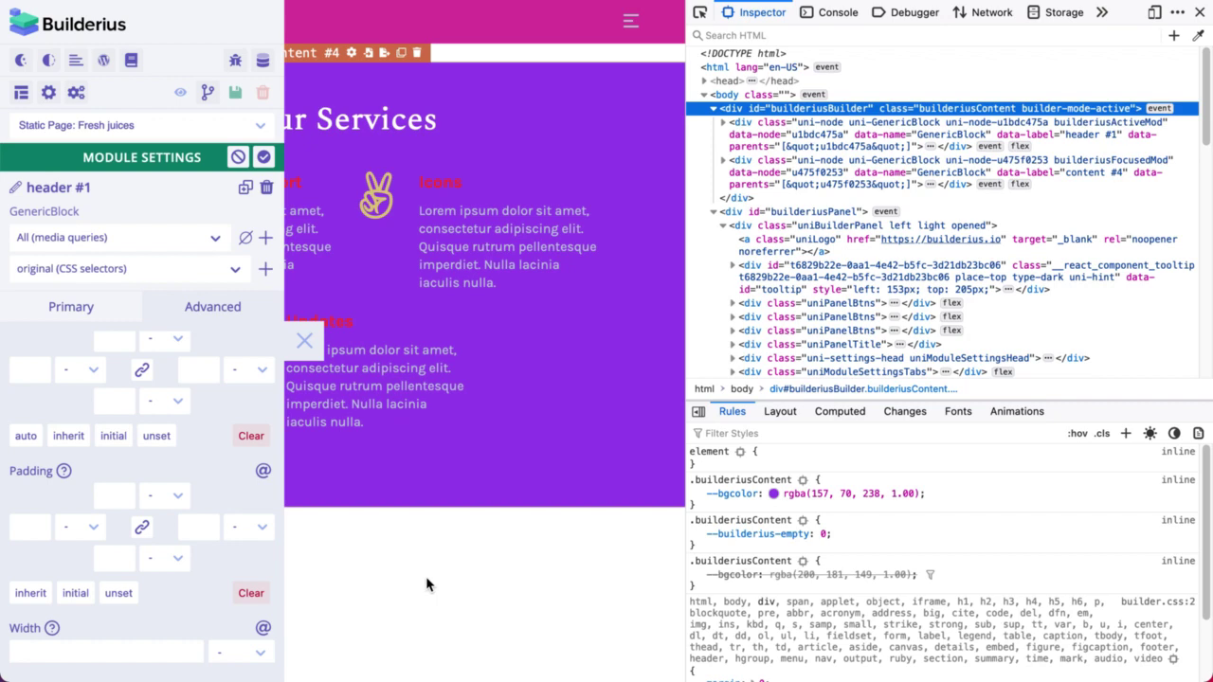
click(264, 158)
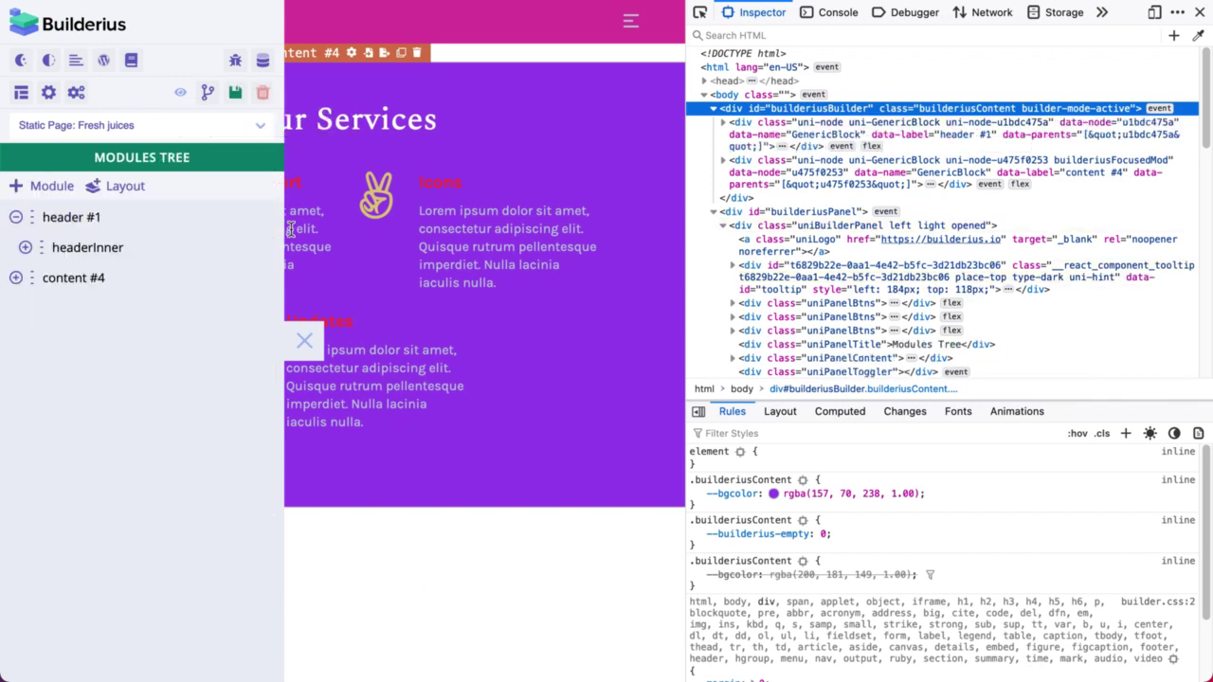
- Close the developer tools to restore the full-width page and save the template
click(304, 343)
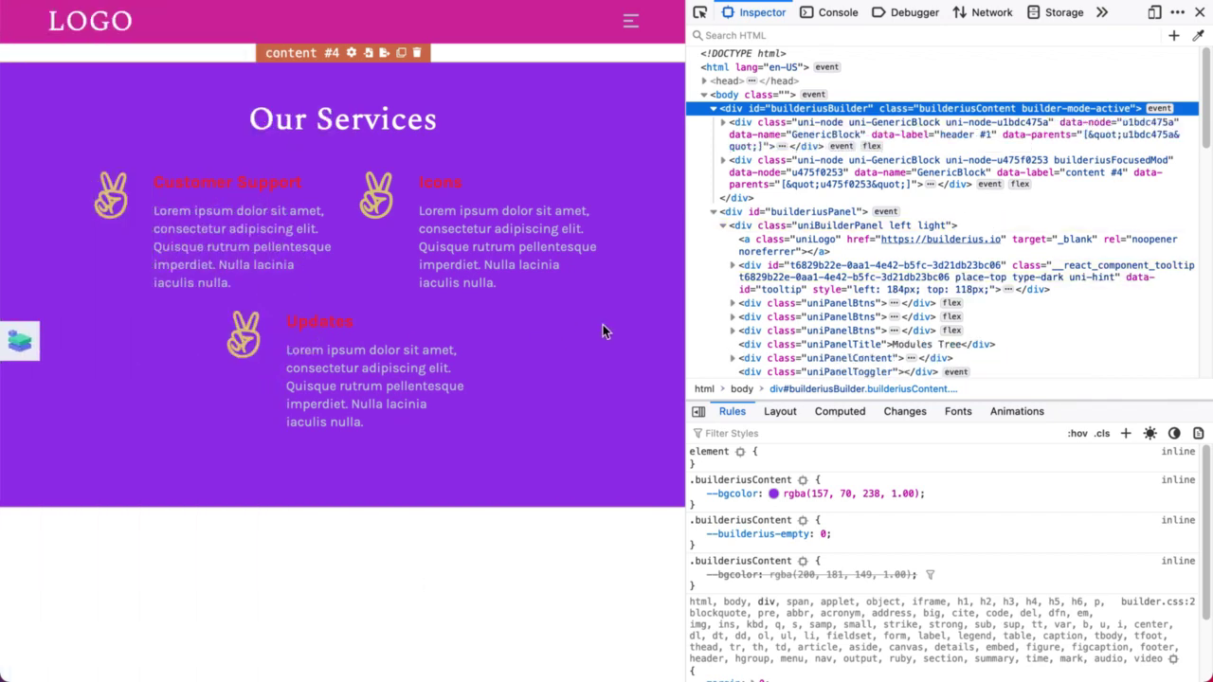
drag(686, 285, 861, 285)
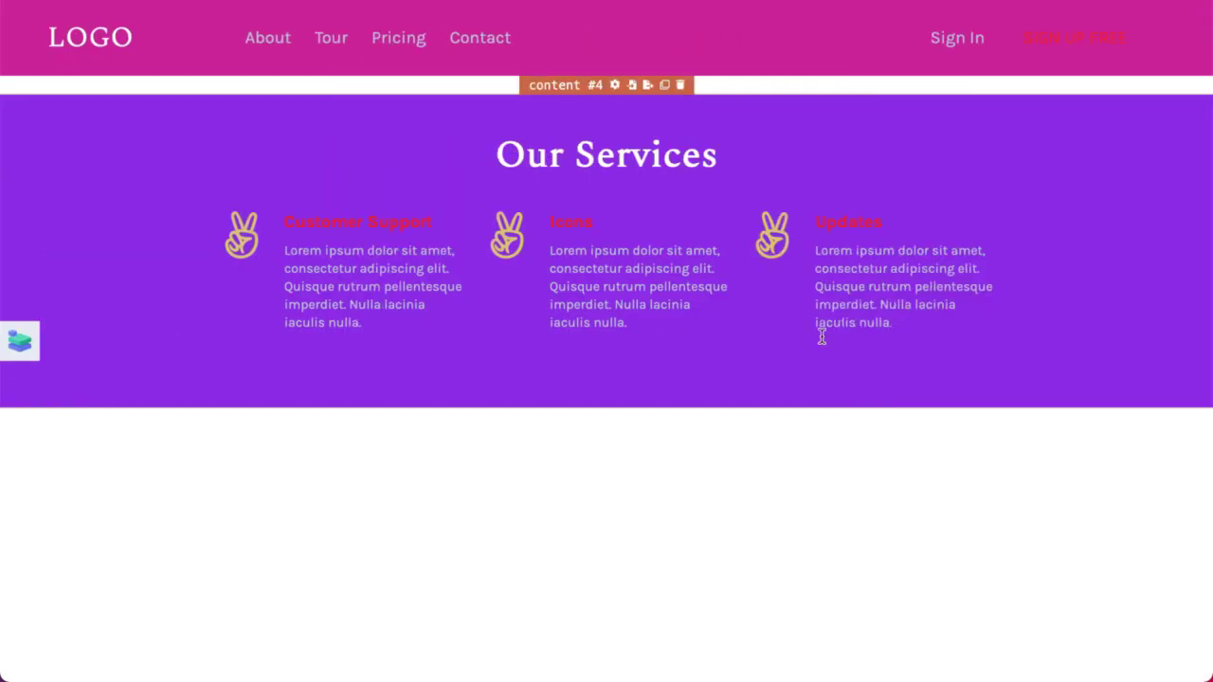
click(22, 348)
click(234, 94)
click(20, 342)
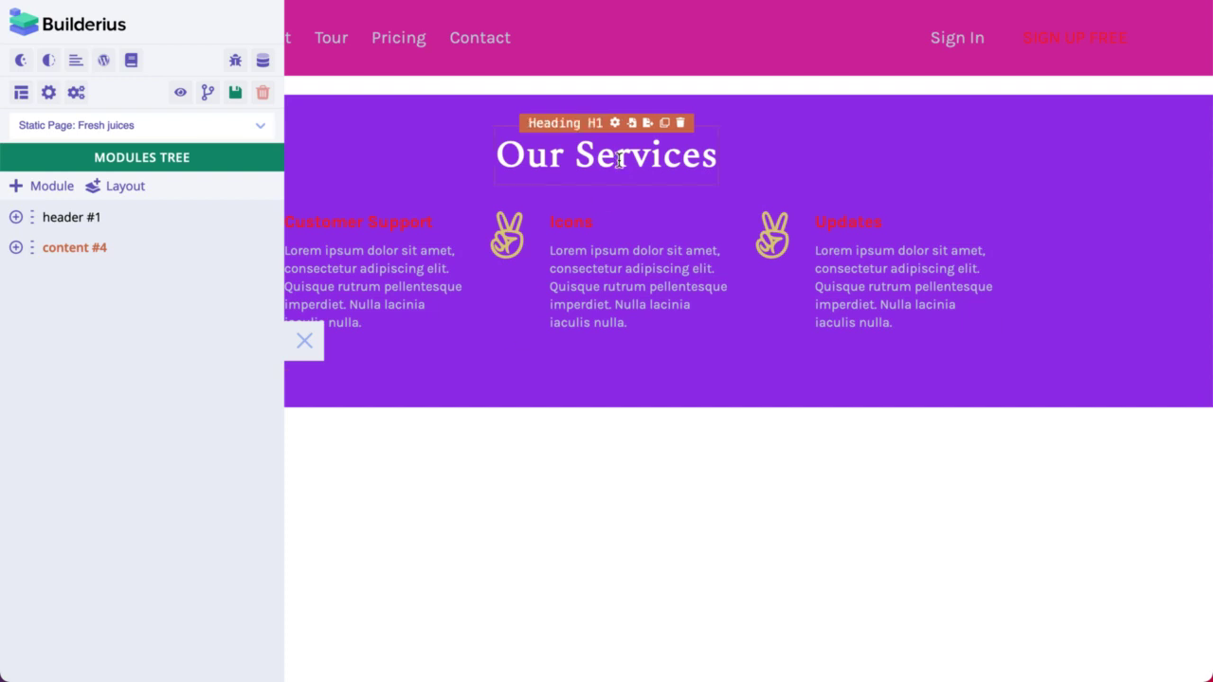
- Examine the HTML content of the Our Services heading in its module settings
click(615, 124)
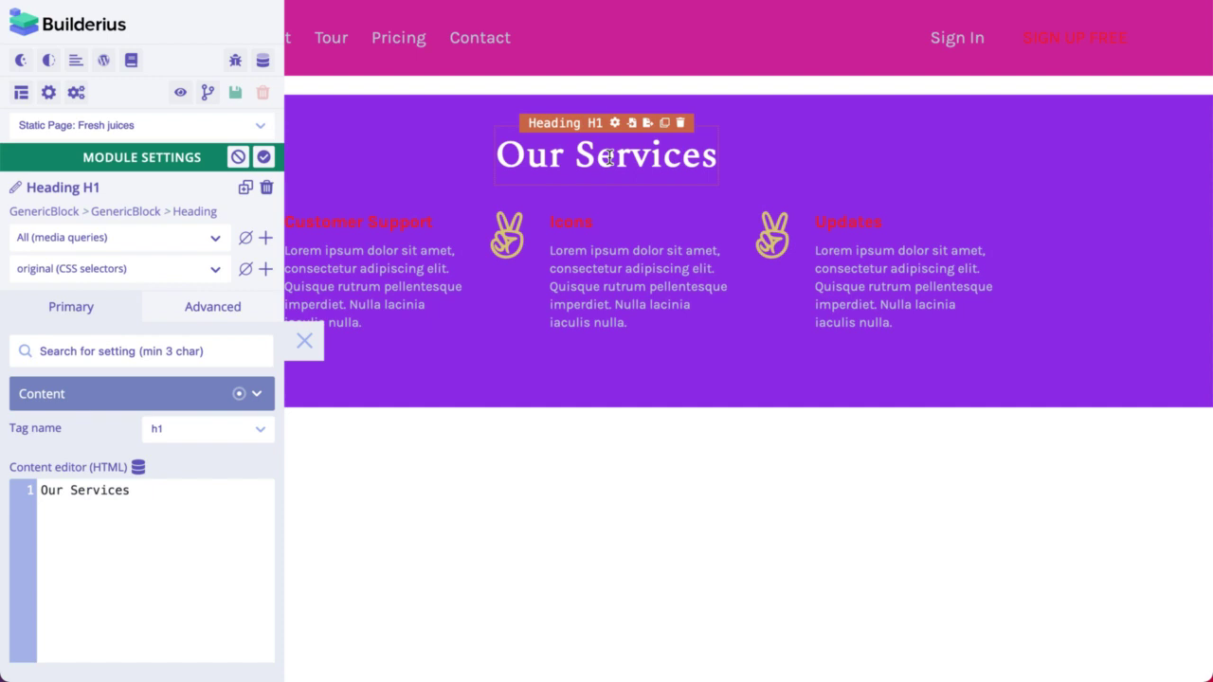
click(144, 490)
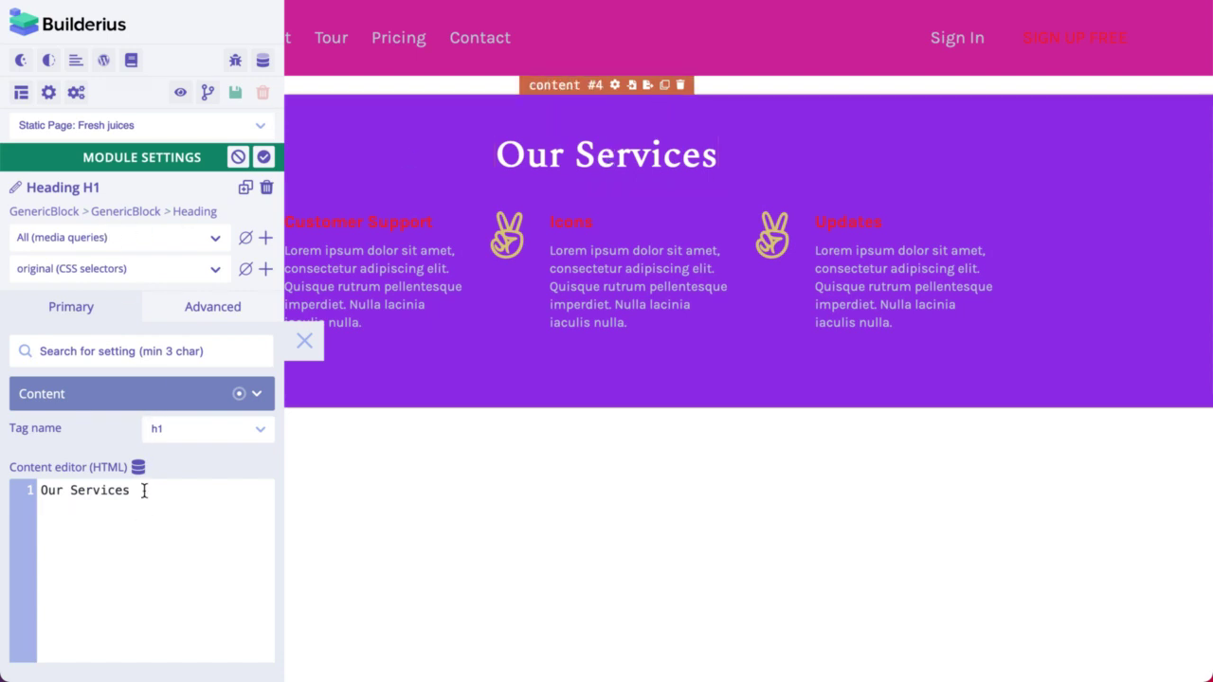
drag(144, 490, 45, 489)
click(179, 518)
click(264, 158)
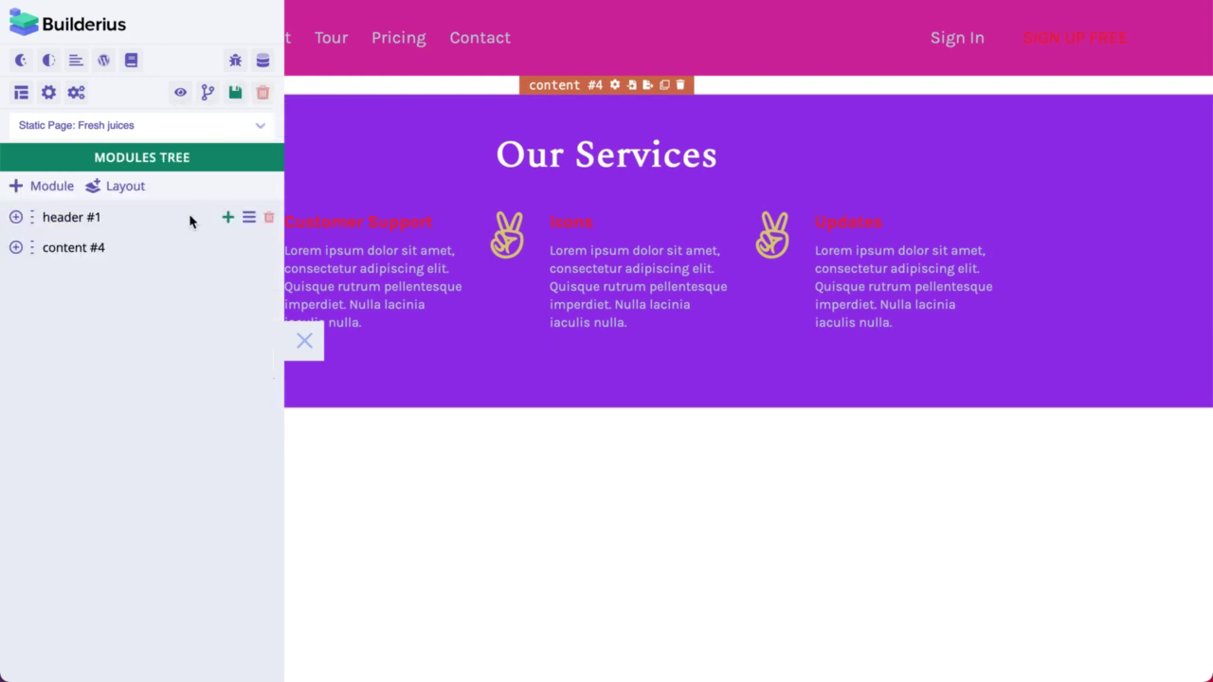
- Define a template data variable of type Query to DB (GraphQL) named postData
click(21, 98)
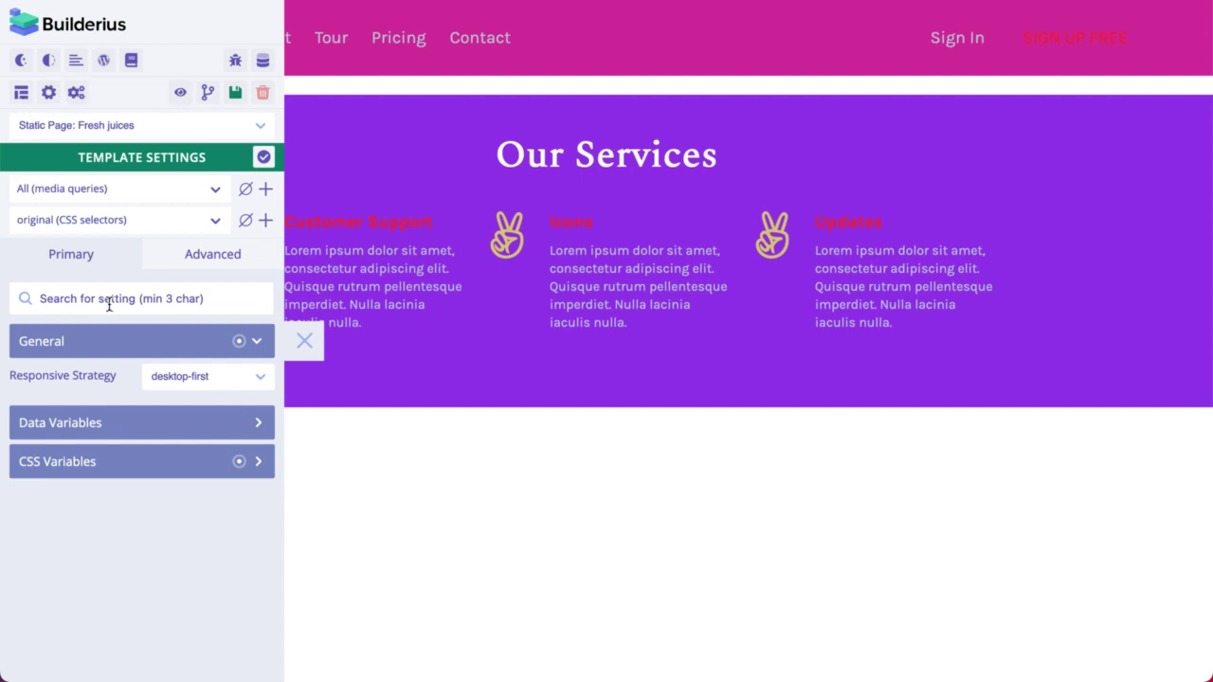
click(112, 426)
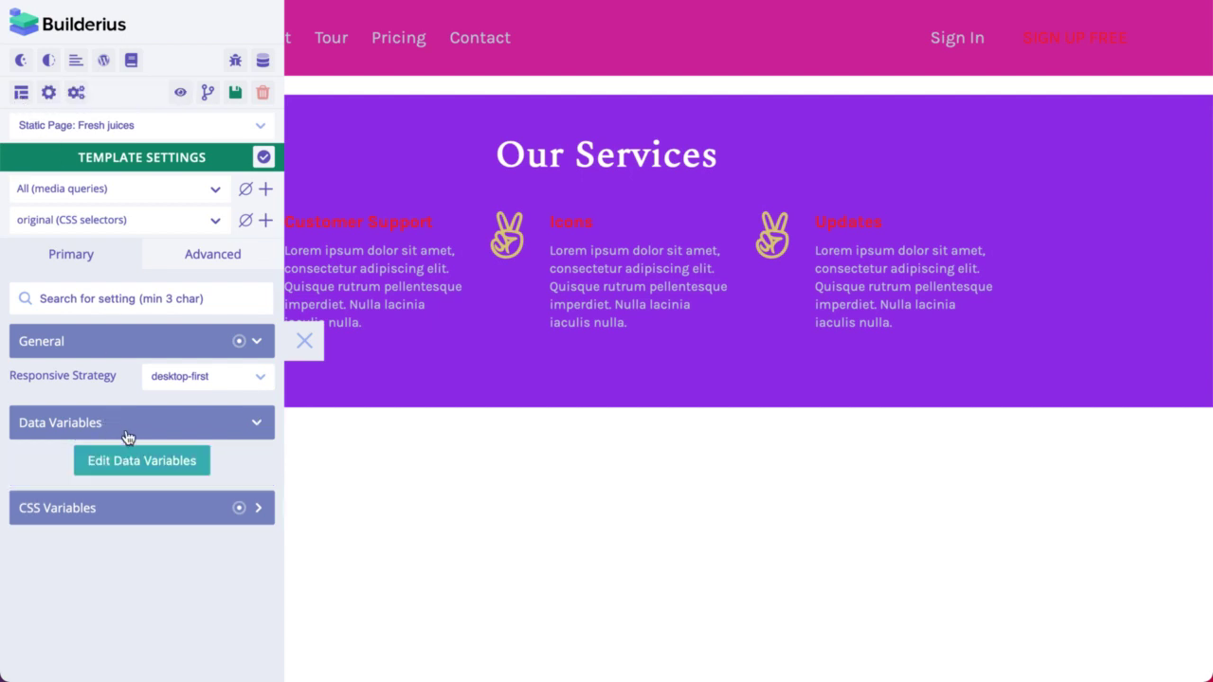
click(144, 464)
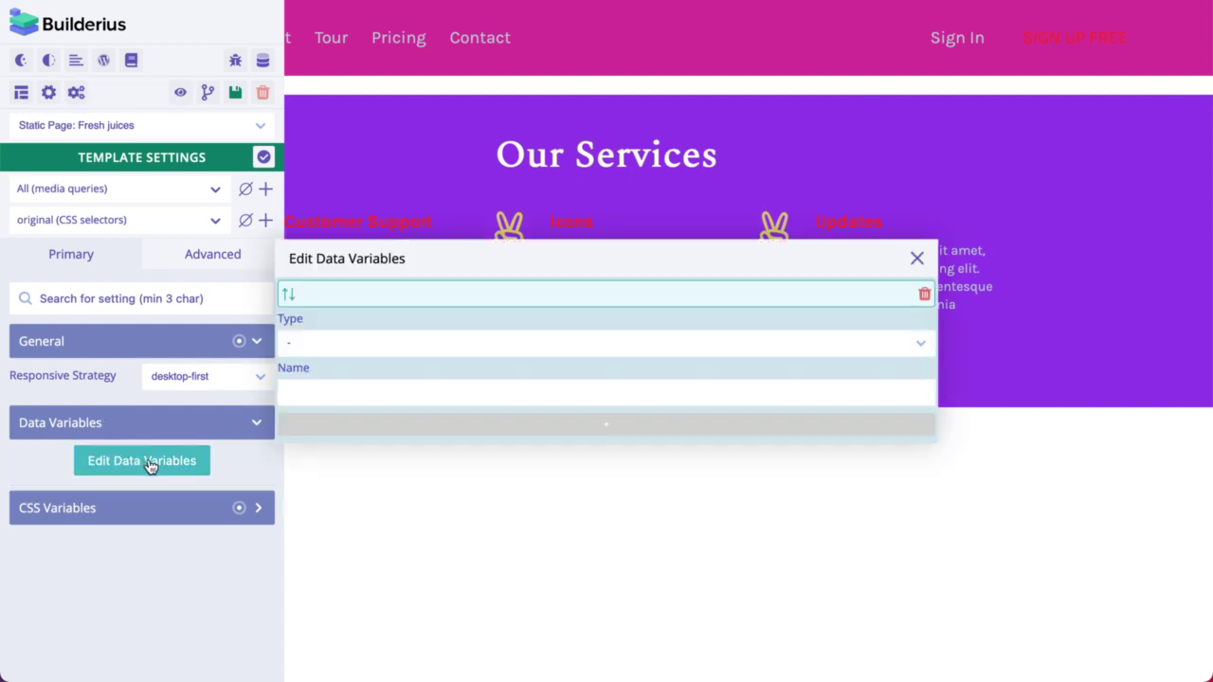
drag(504, 263, 560, 143)
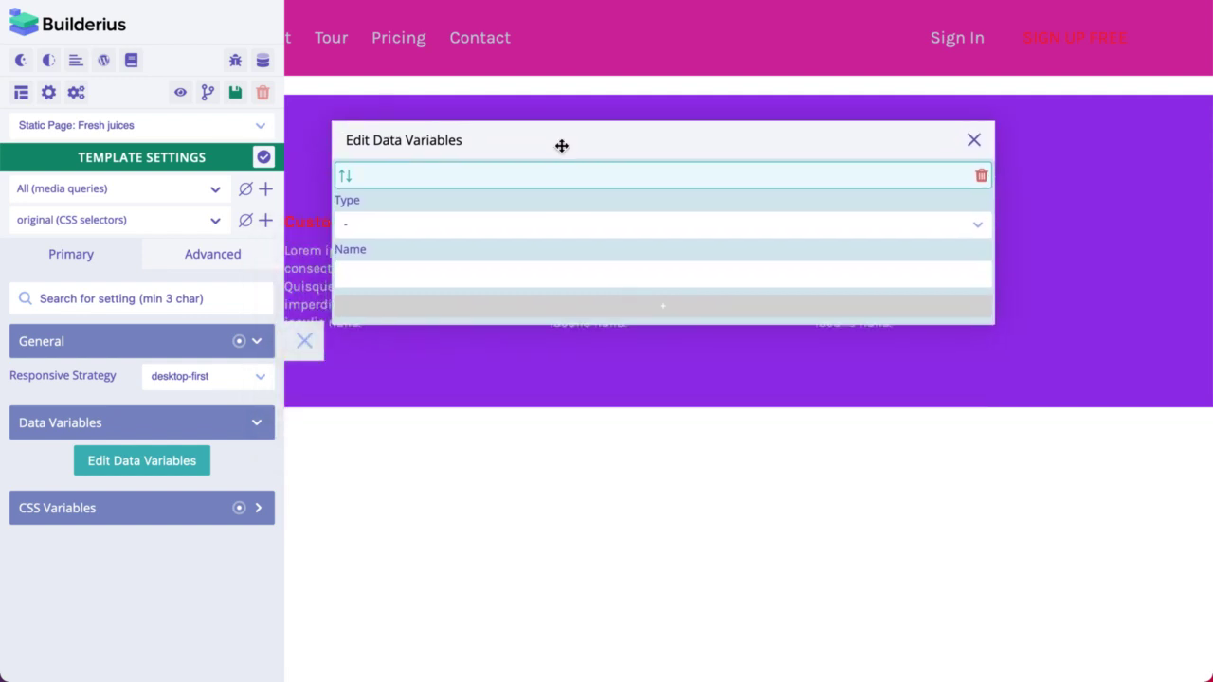
click(507, 224)
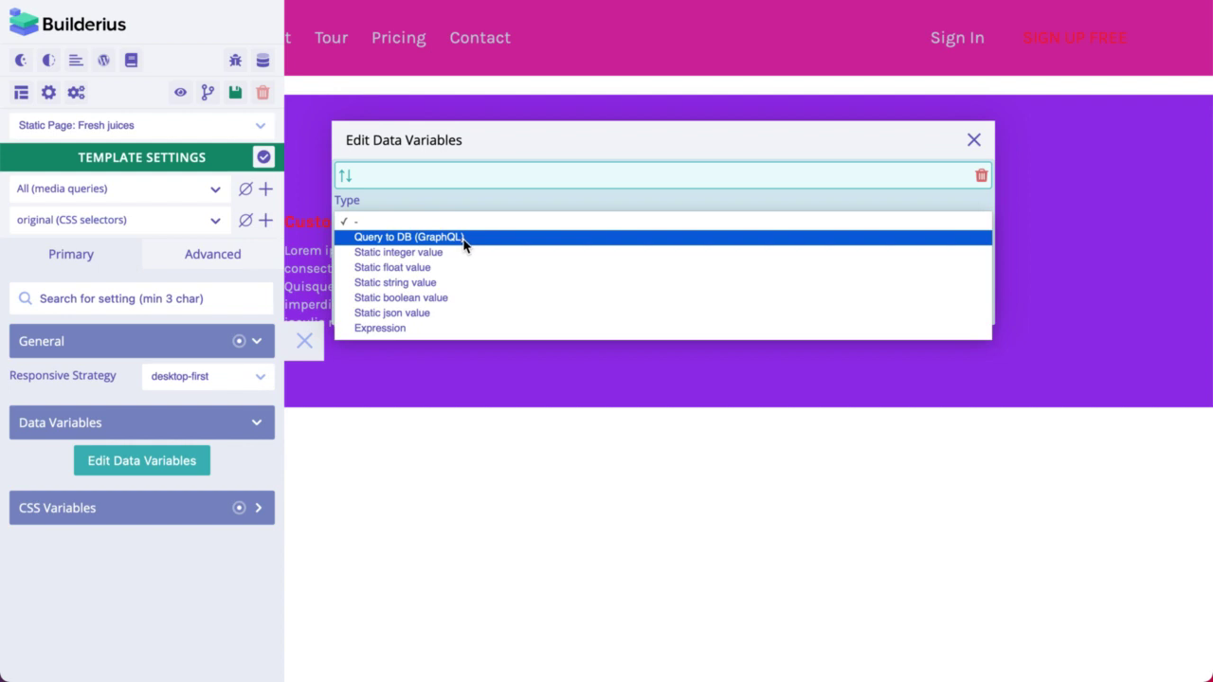
click(463, 238)
click(424, 275)
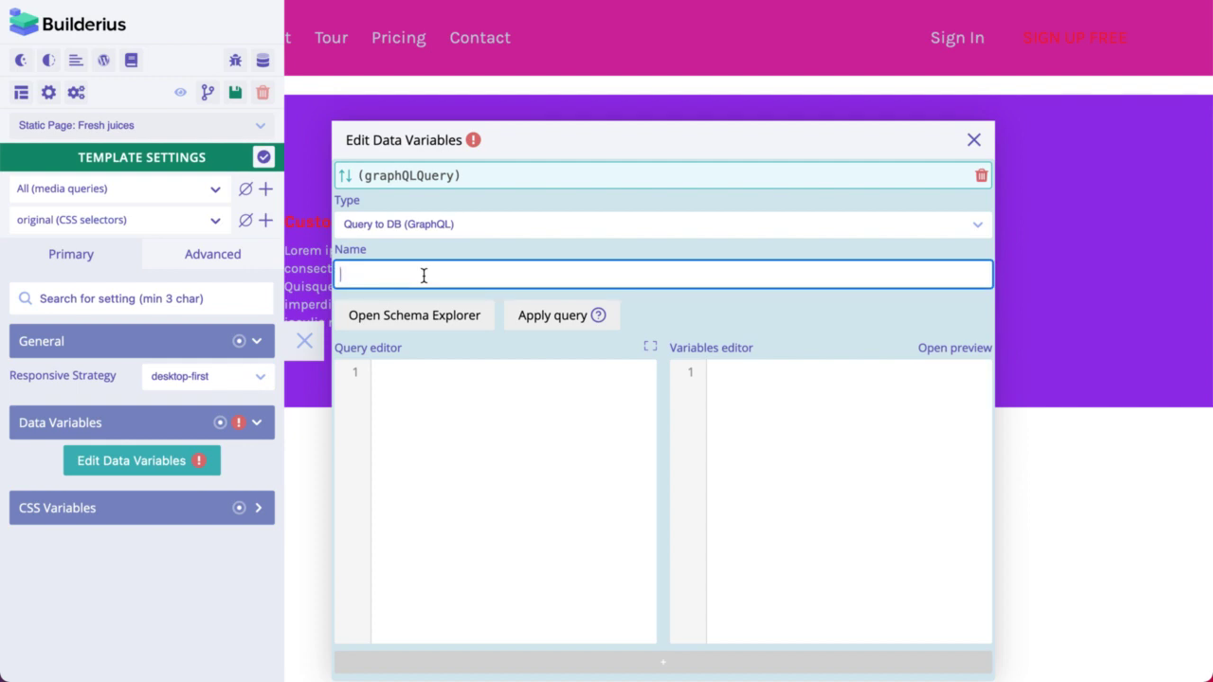
text(postData)
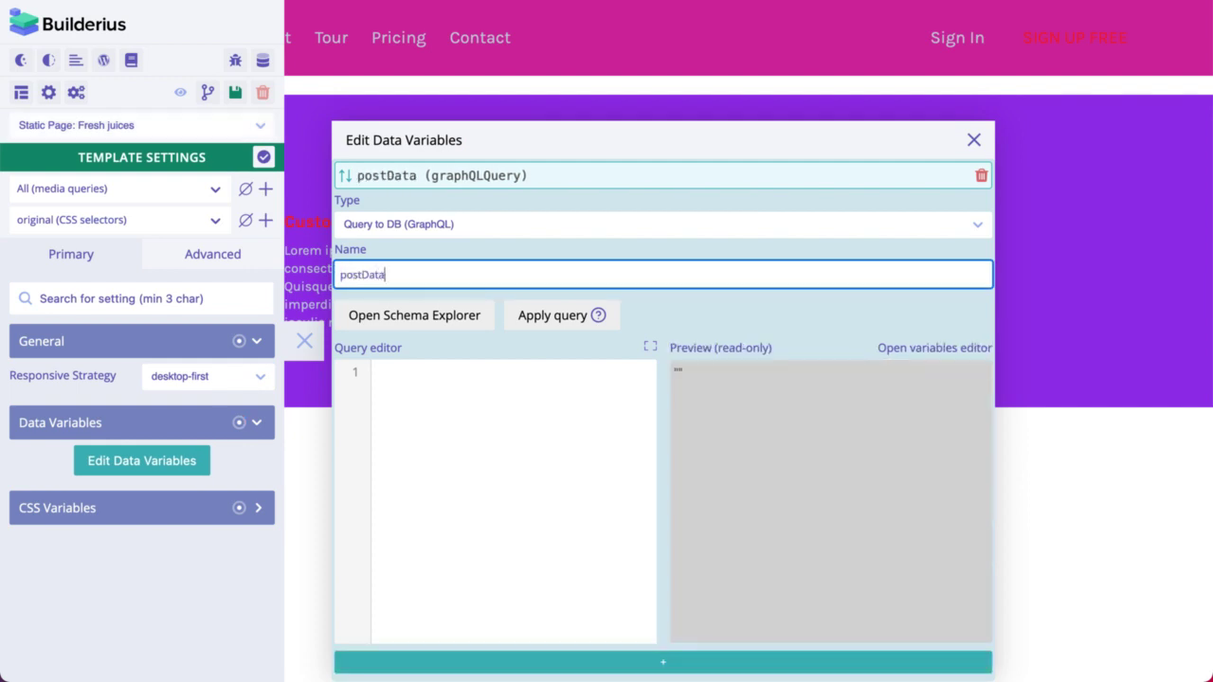
- Start the postData GraphQL query with a query block containing the queried_post field
drag(538, 123, 542, 49)
click(511, 301)
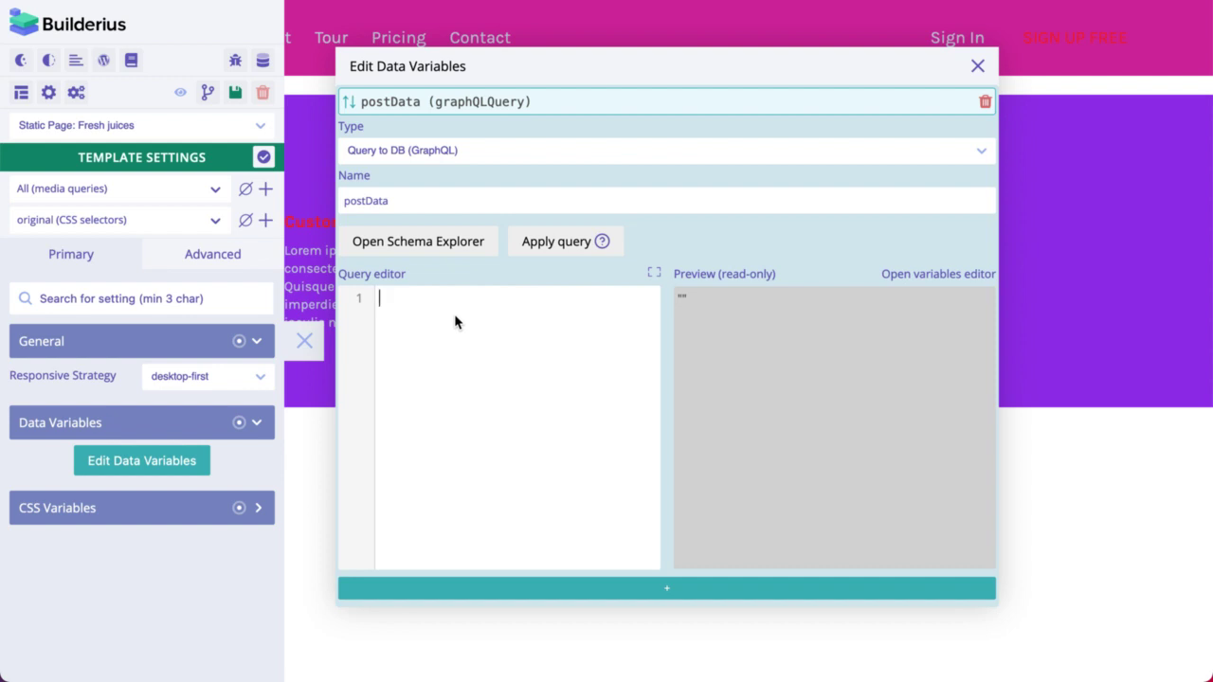
text(query)
text({)
key(Return)
text(q)
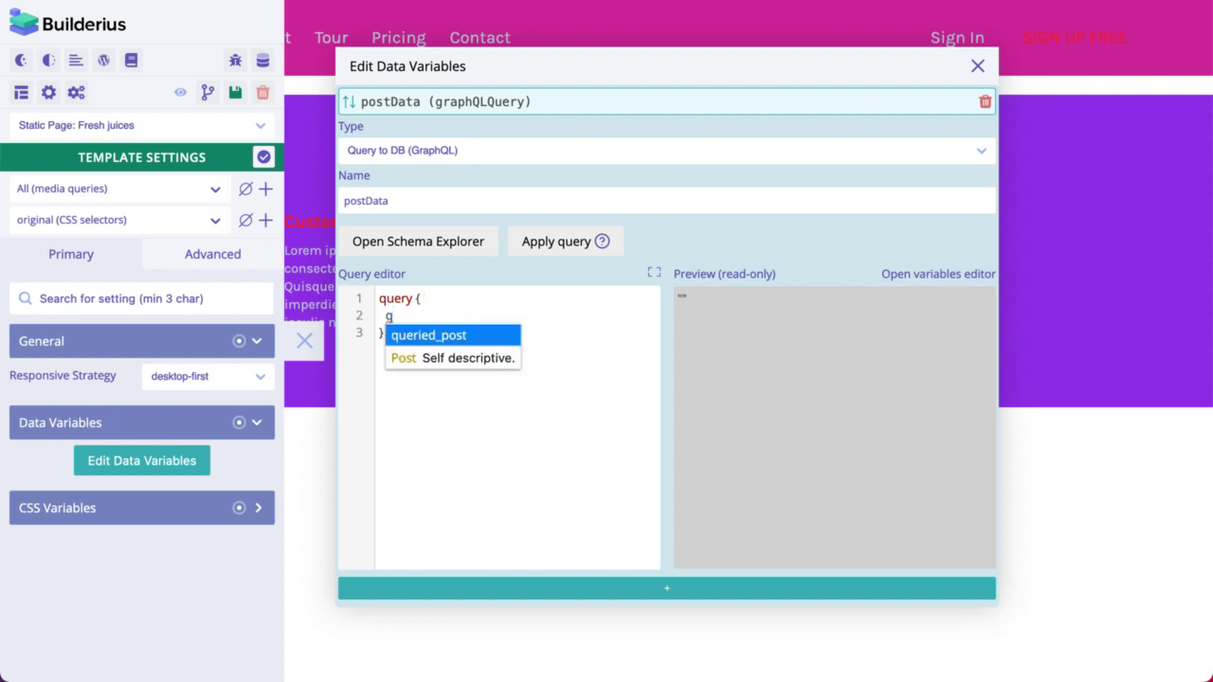
click(432, 338)
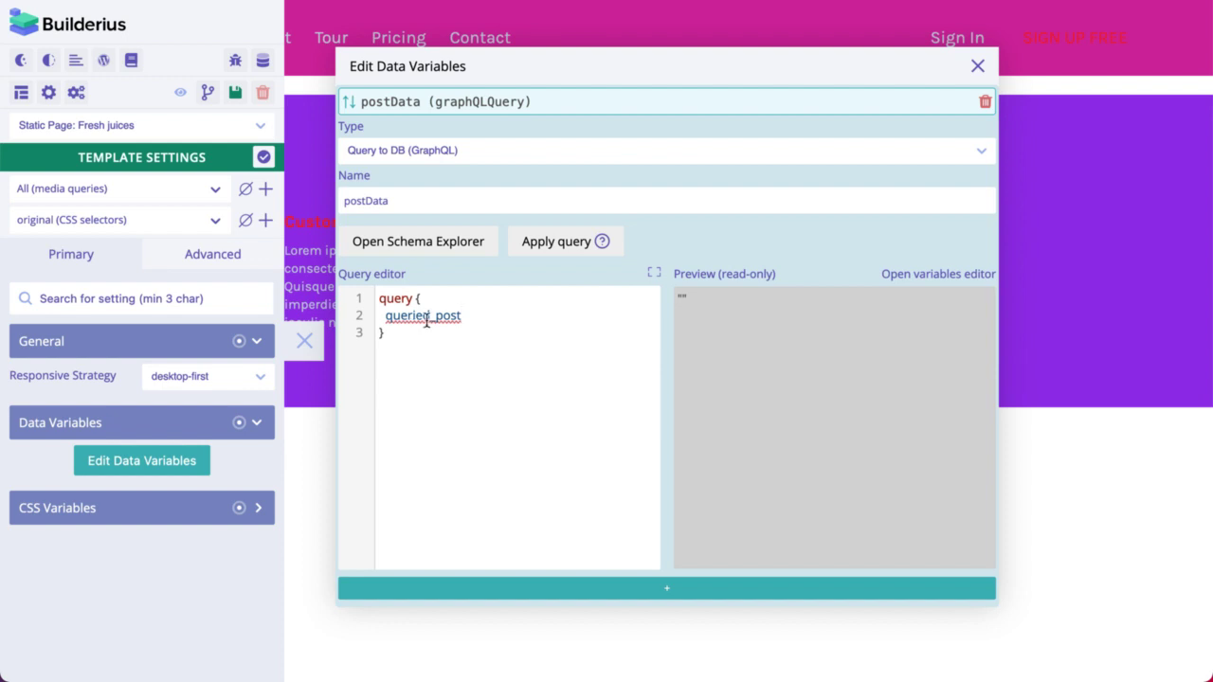
mouse_move(428, 316)
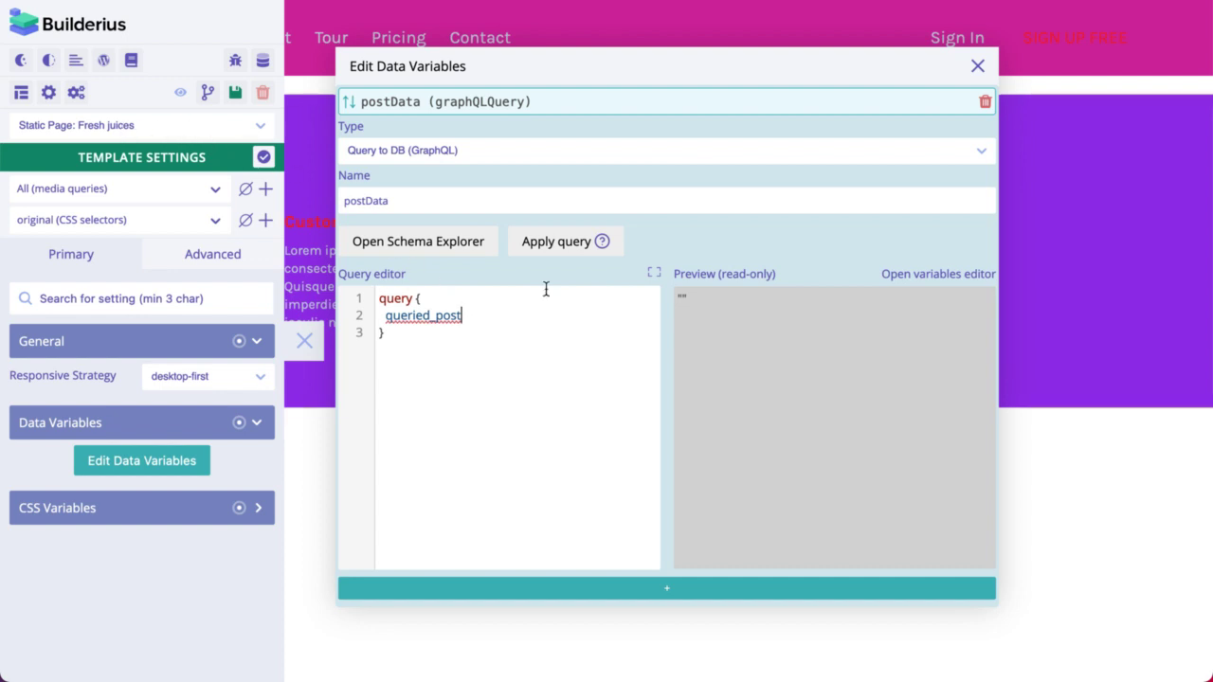
- Review the available RootQuery fields in the GraphQL schema explorer, then close it
click(444, 249)
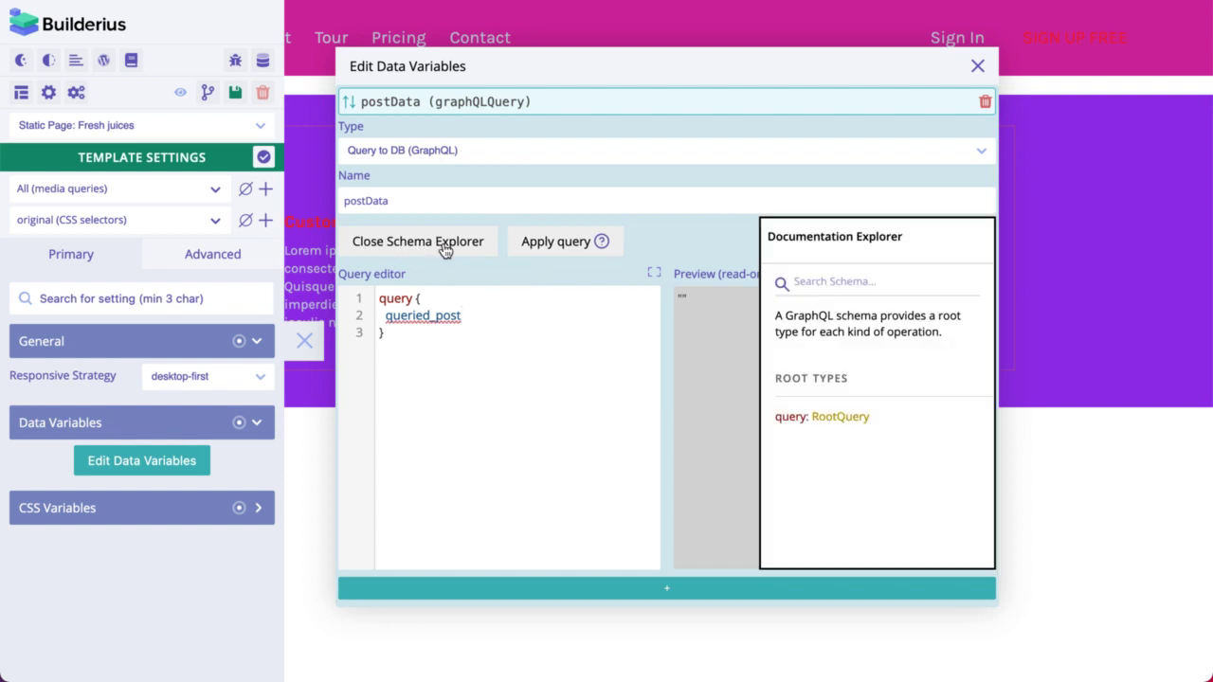
click(825, 420)
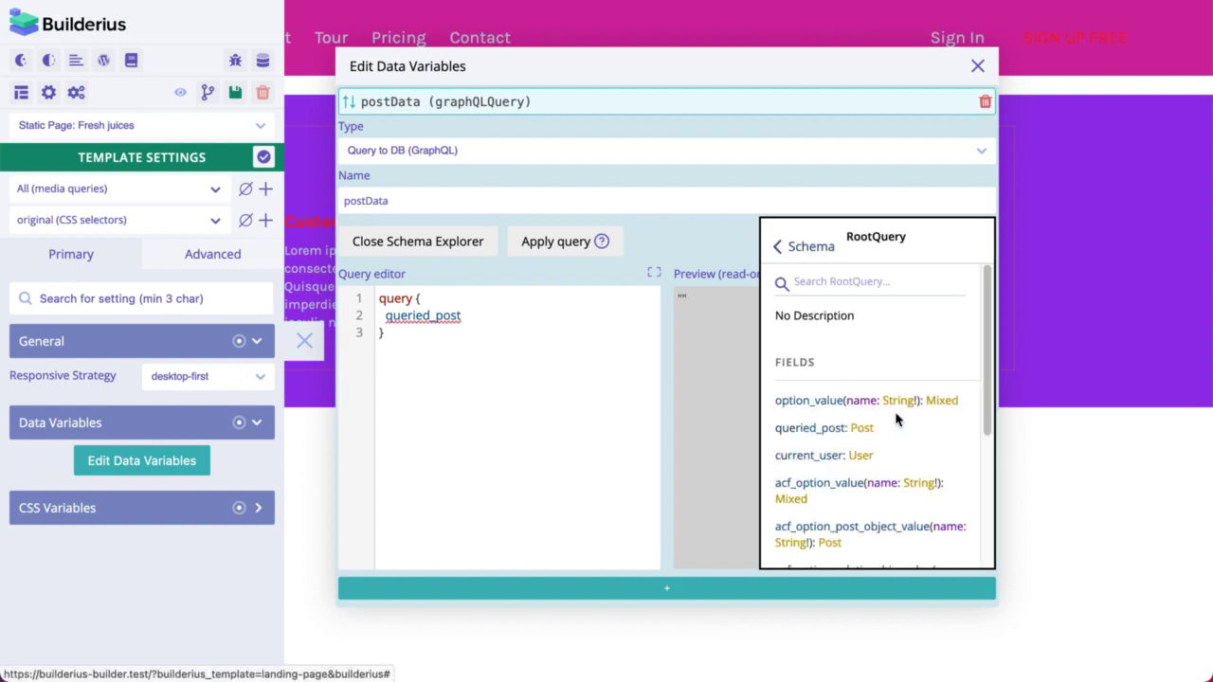
scroll(898, 417, down, 2)
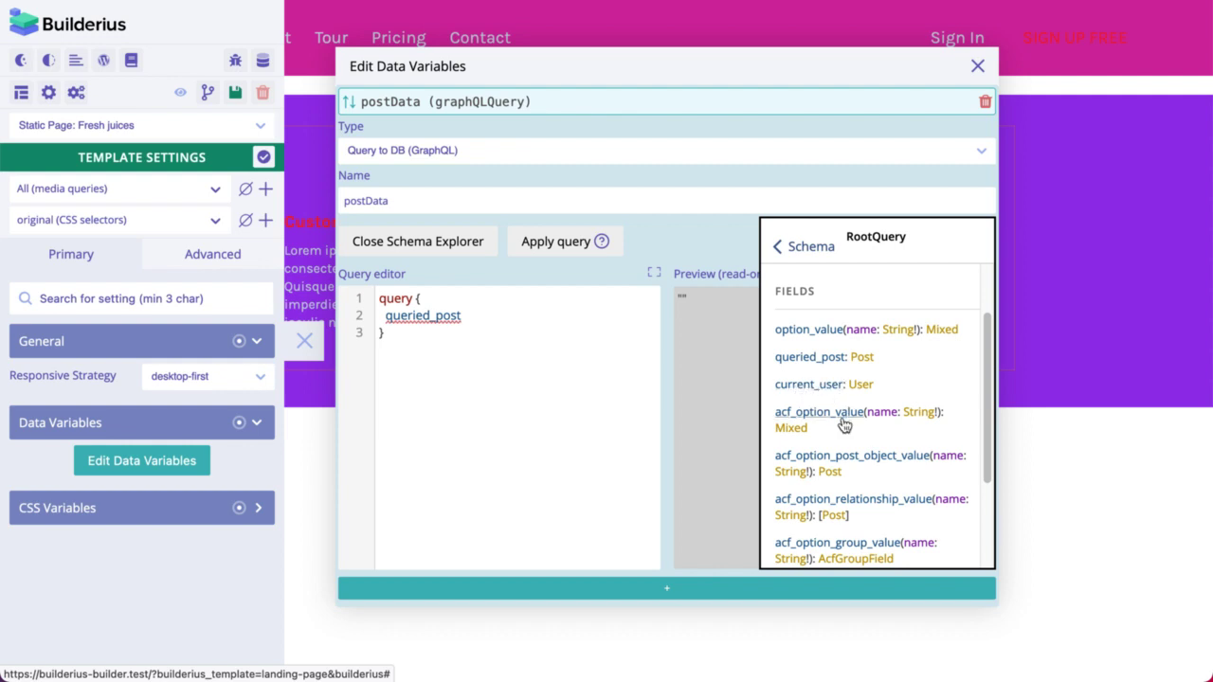
scroll(842, 425, down, 2)
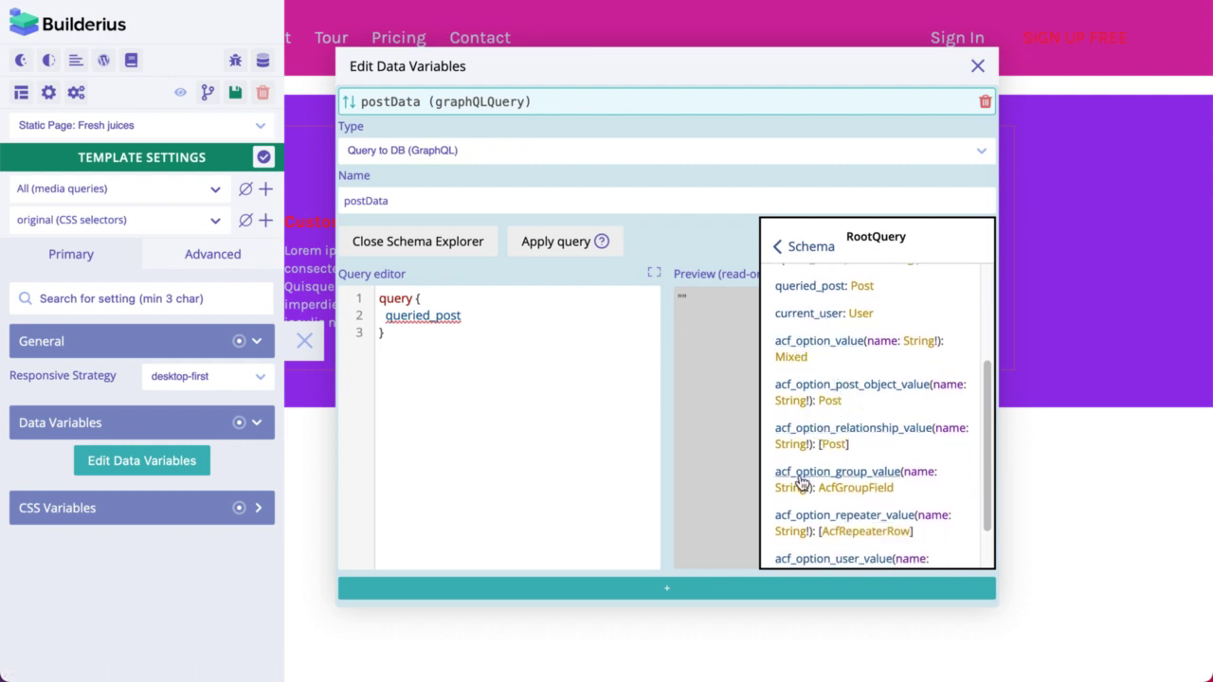
scroll(812, 527, down, 2)
scroll(807, 516, up, 5)
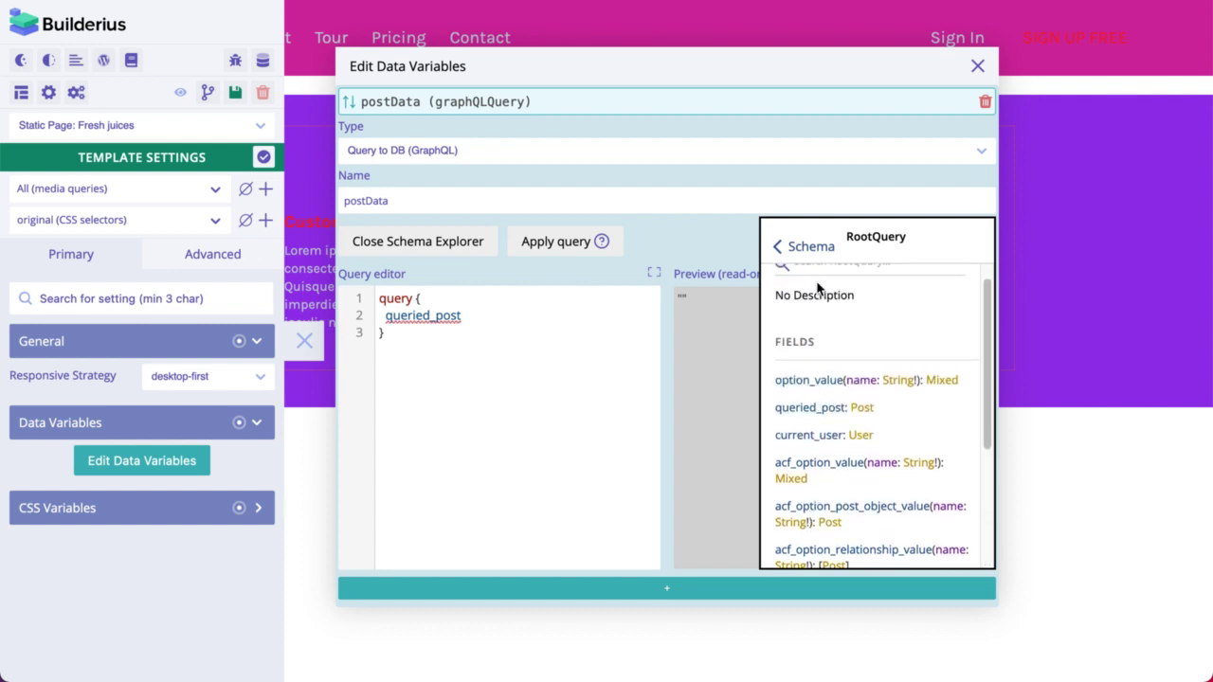
click(443, 246)
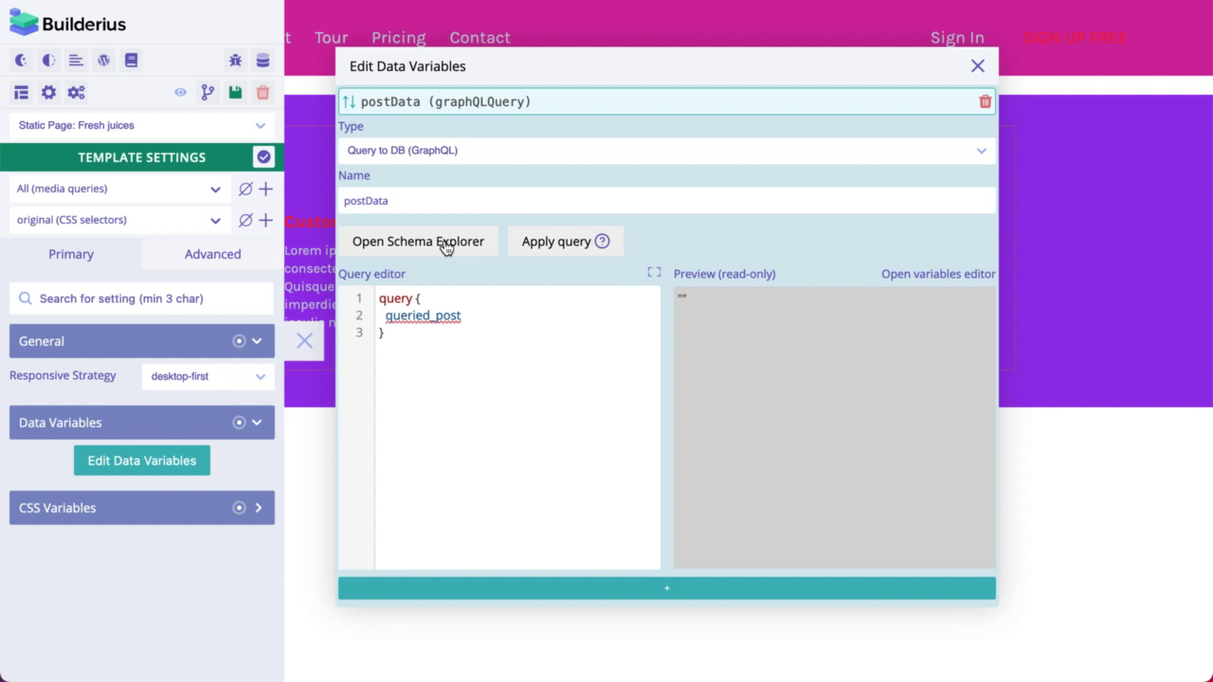
- Request the post_title field inside queried_post and apply the query
click(508, 321)
text({)
key(Return)
text(po)
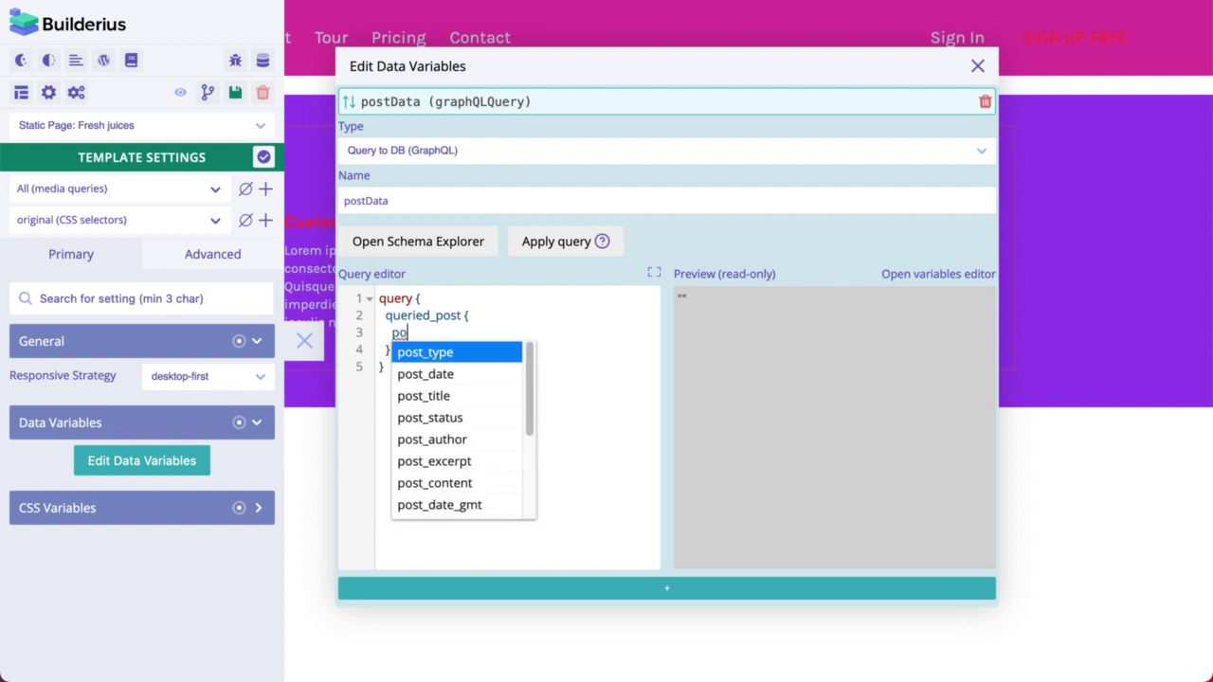
click(441, 398)
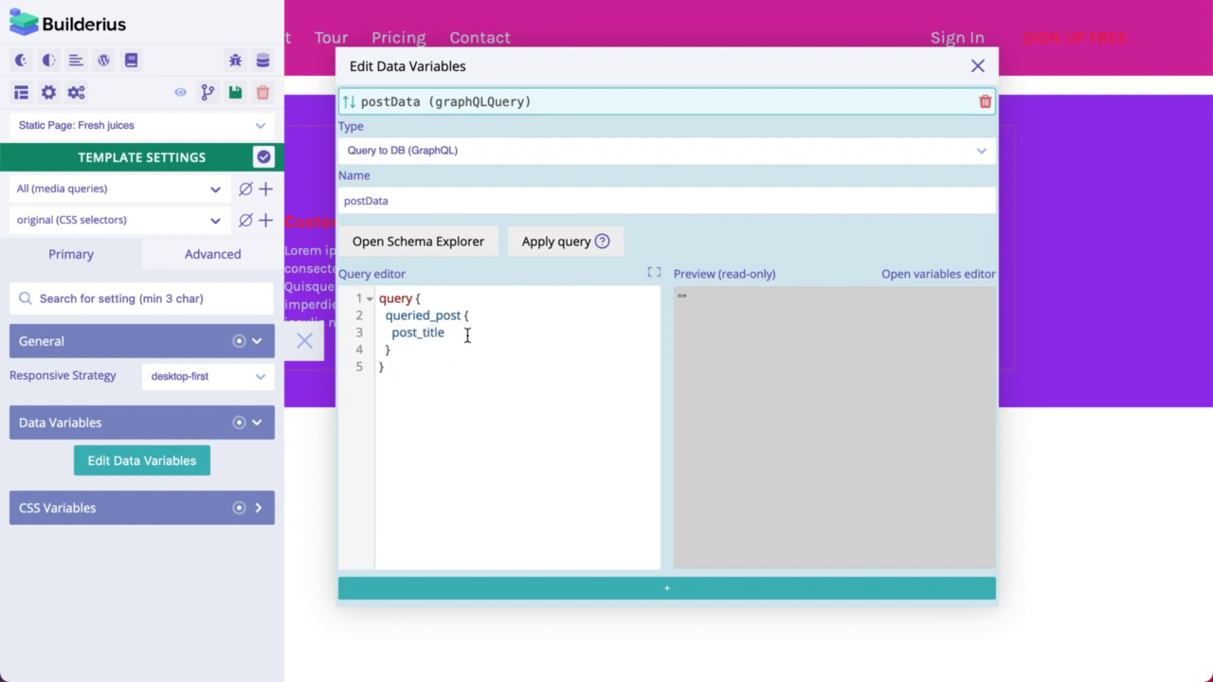
click(548, 248)
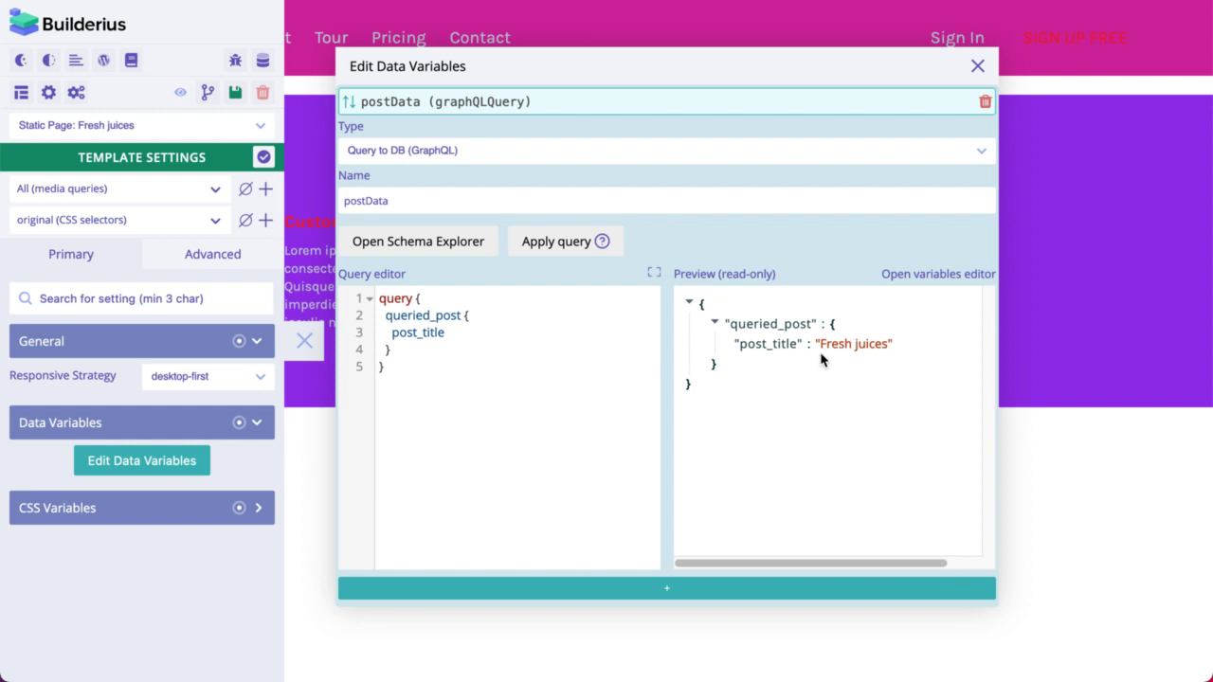
- Alias post_title as title and queried_post as post, apply the query, and return to the modules tree
click(391, 333)
text(title:)
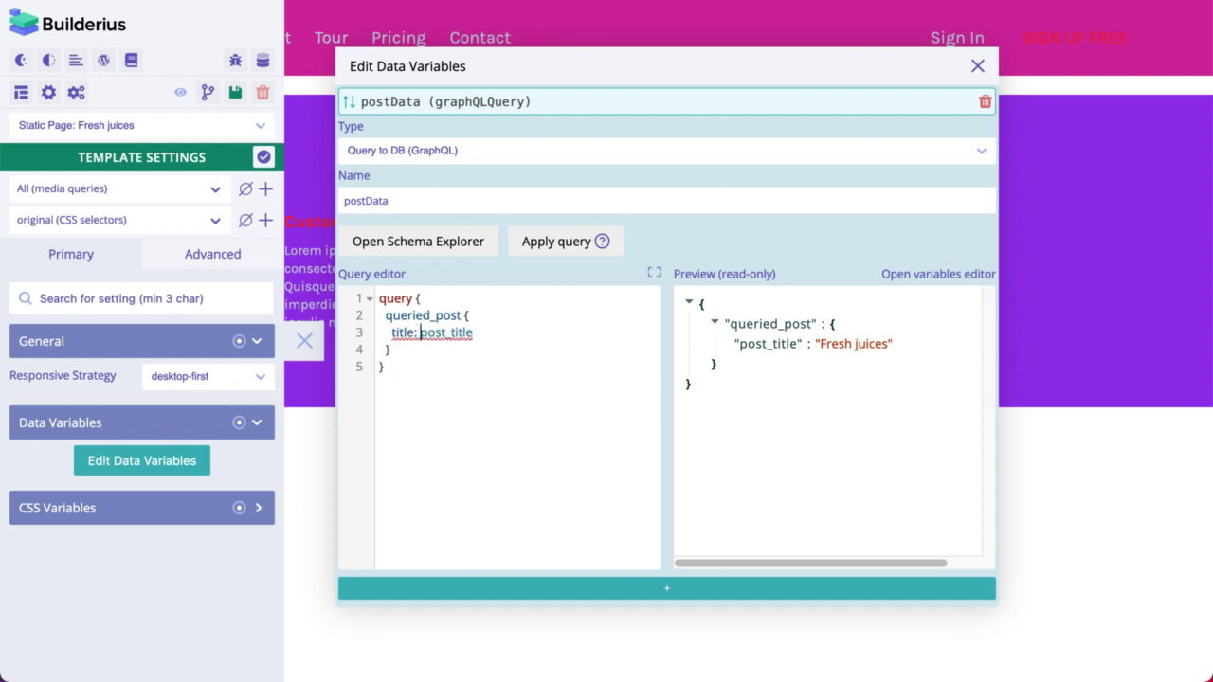
click(556, 243)
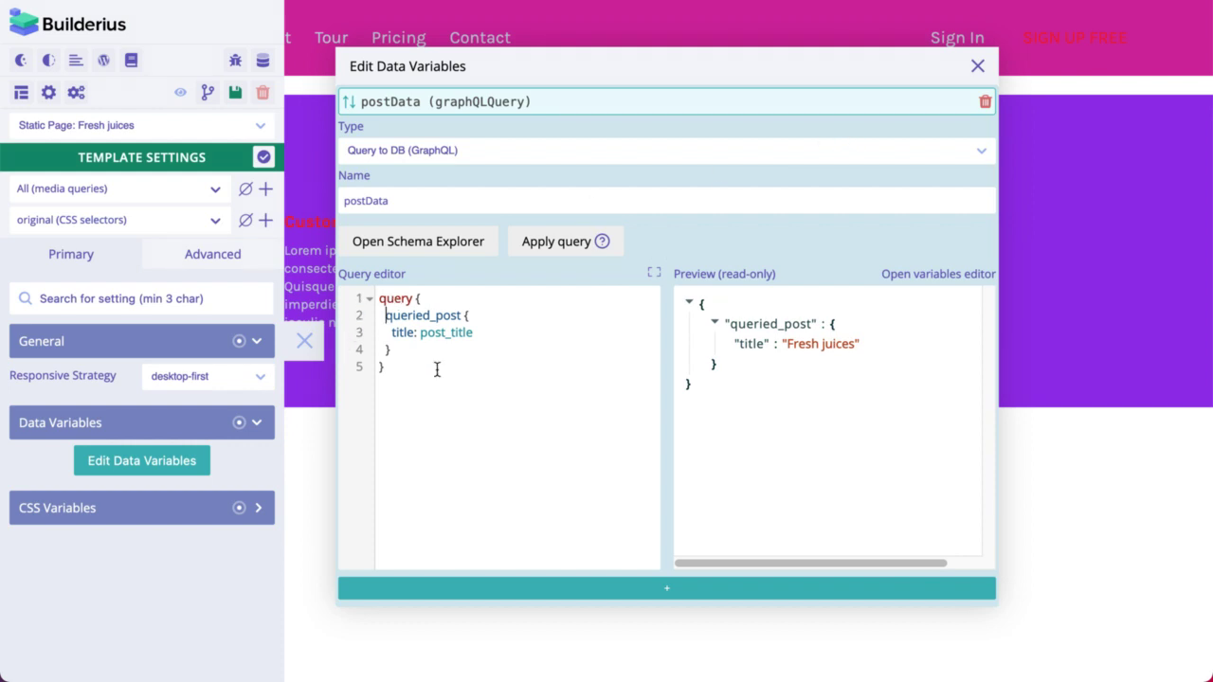
text(post:)
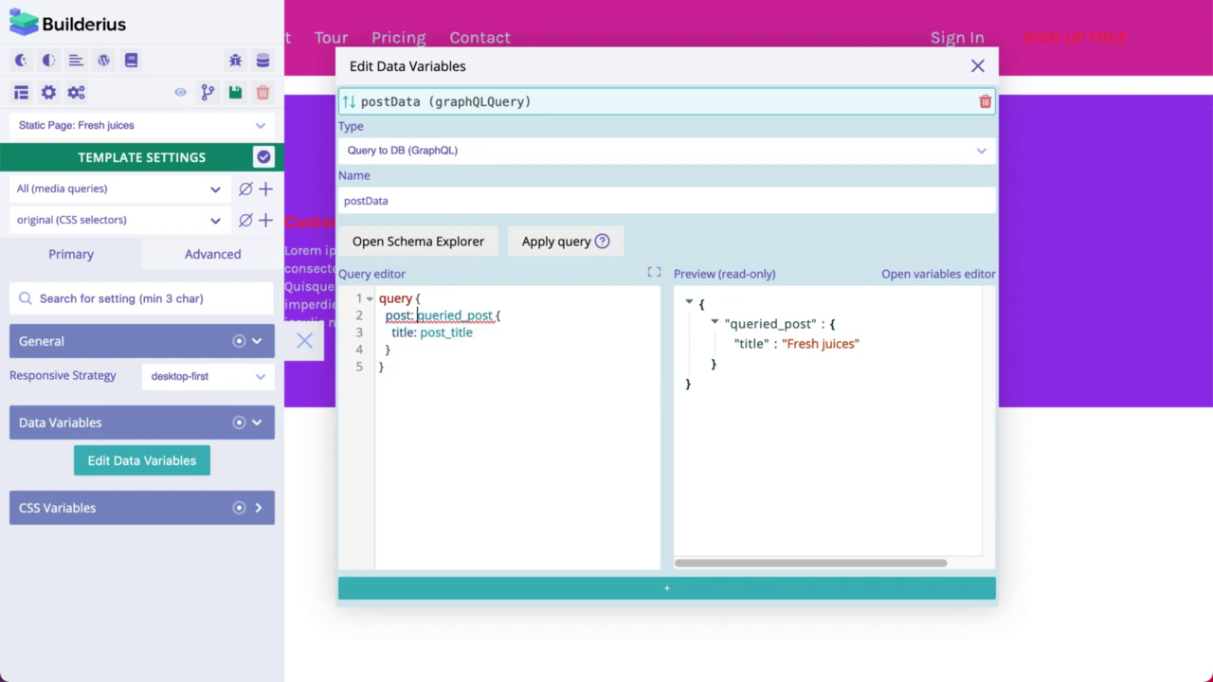
click(547, 240)
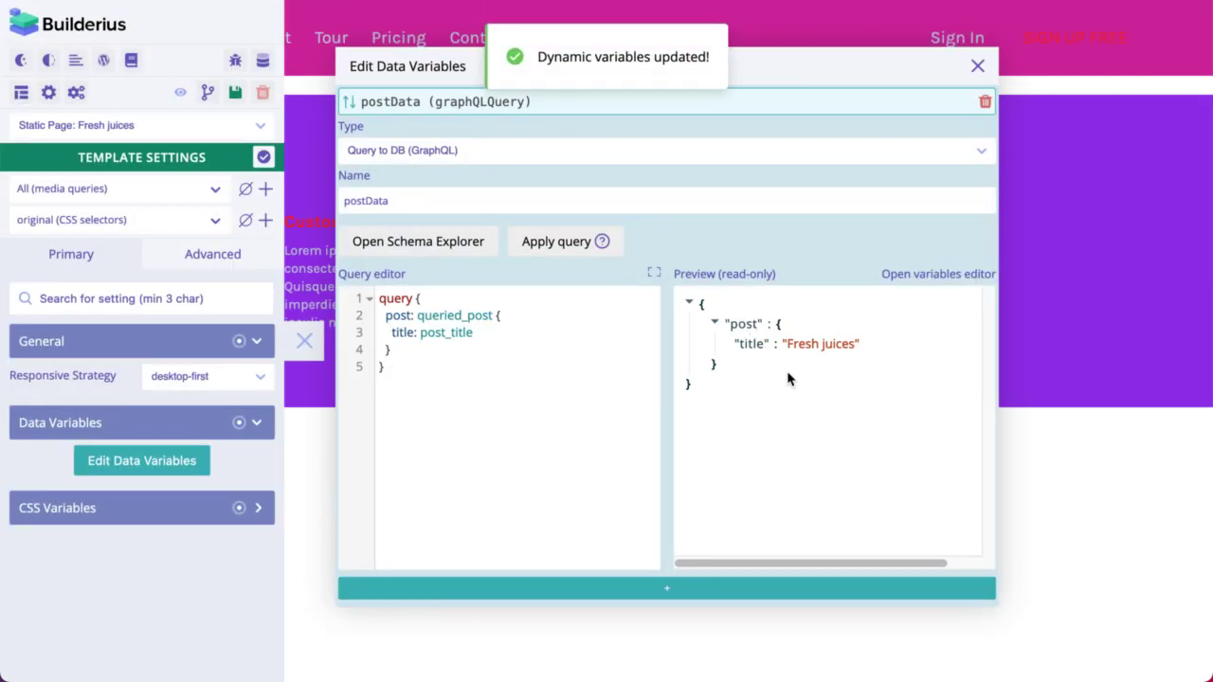
click(978, 66)
click(264, 159)
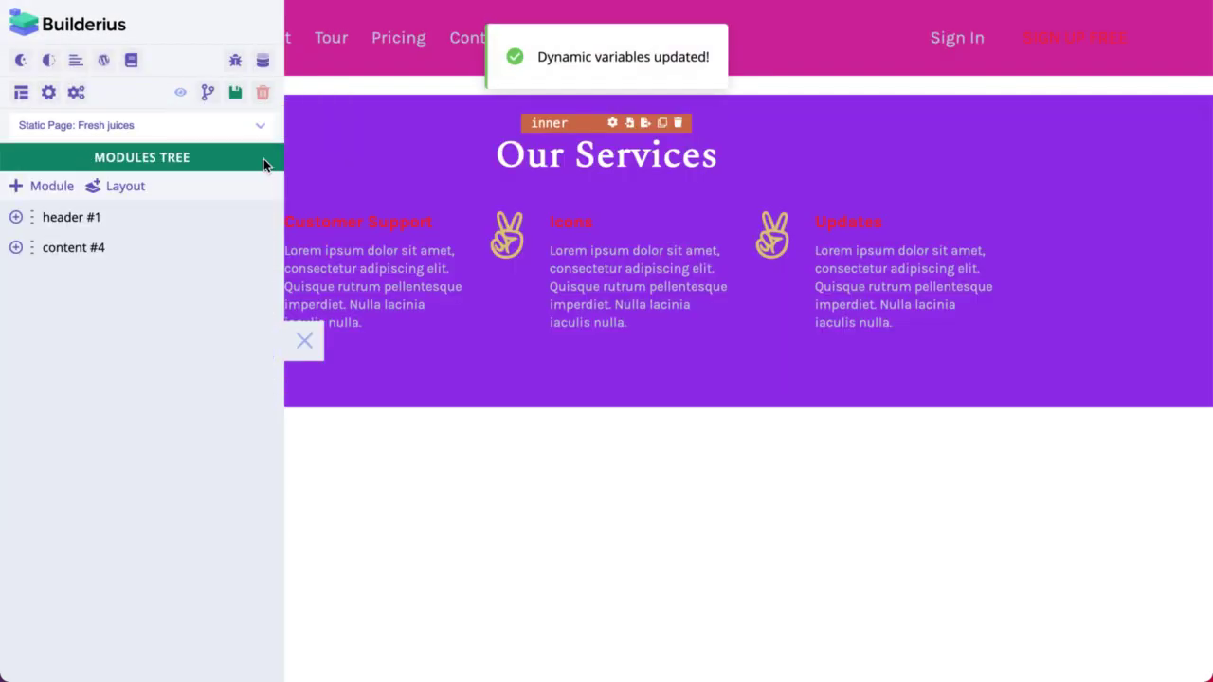
- Inspect the post object inside postData in the template's dynamic data, then close the data window
click(262, 59)
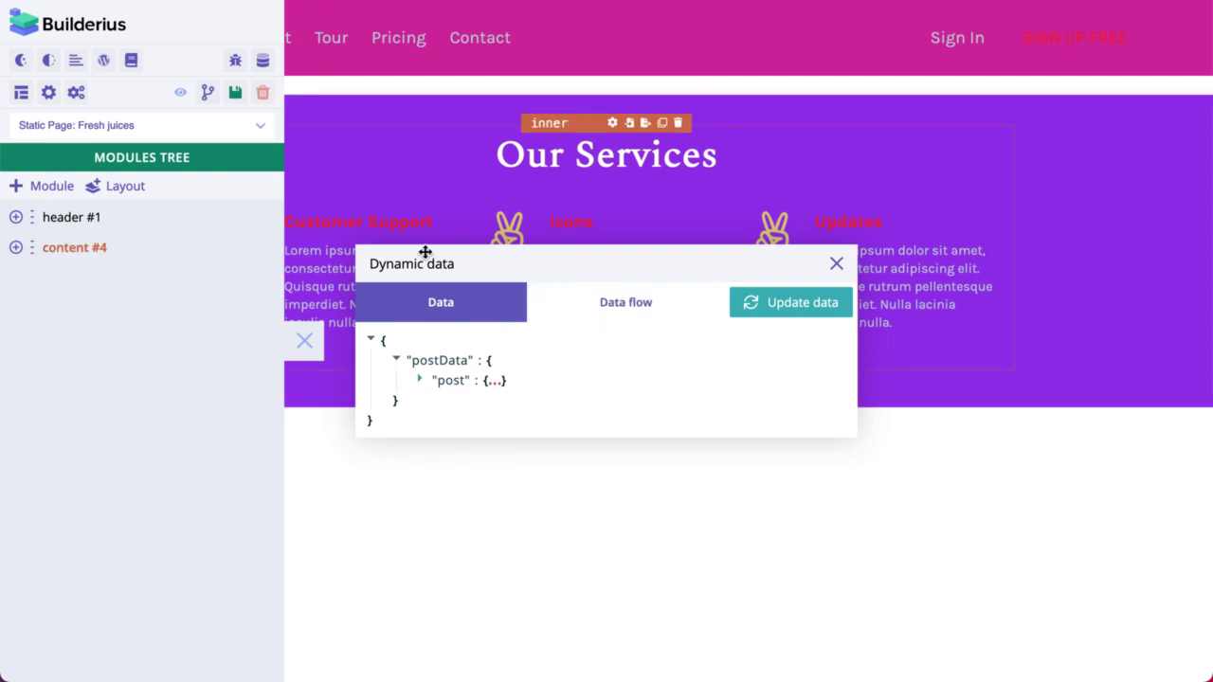
drag(477, 264, 554, 261)
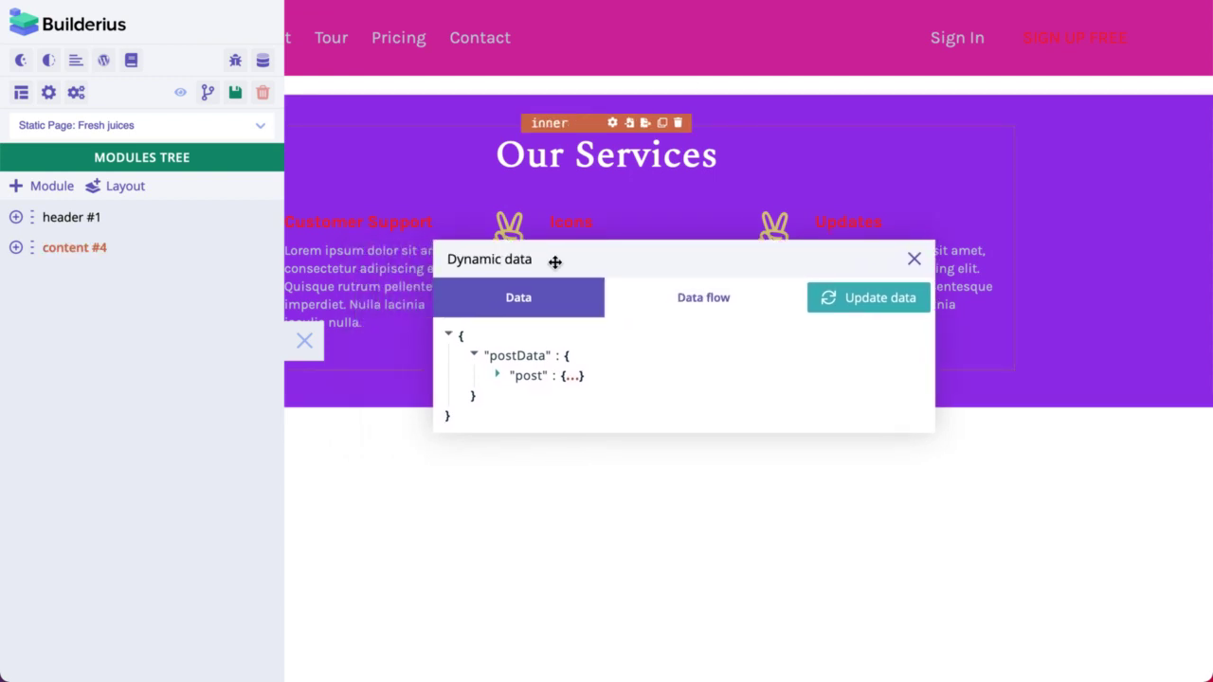
click(498, 376)
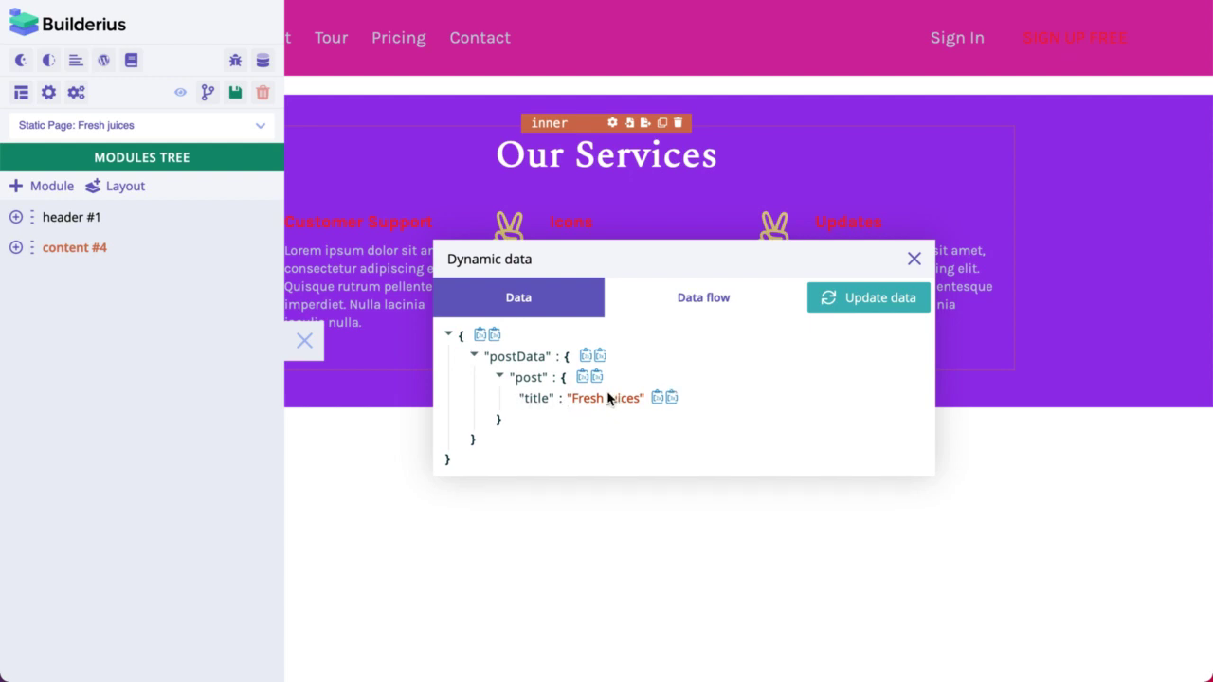
click(914, 259)
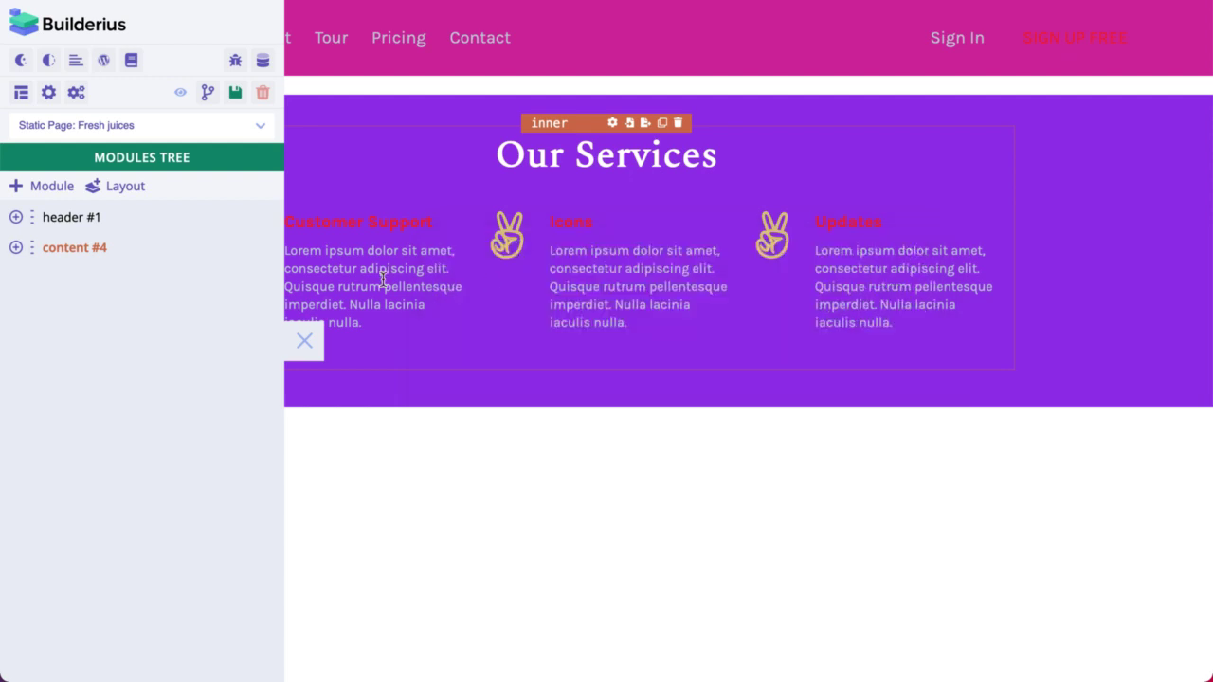
- Replace the Our Services heading's HTML content with the dynamic data tag [[postData.post.title]]
click(15, 249)
click(15, 250)
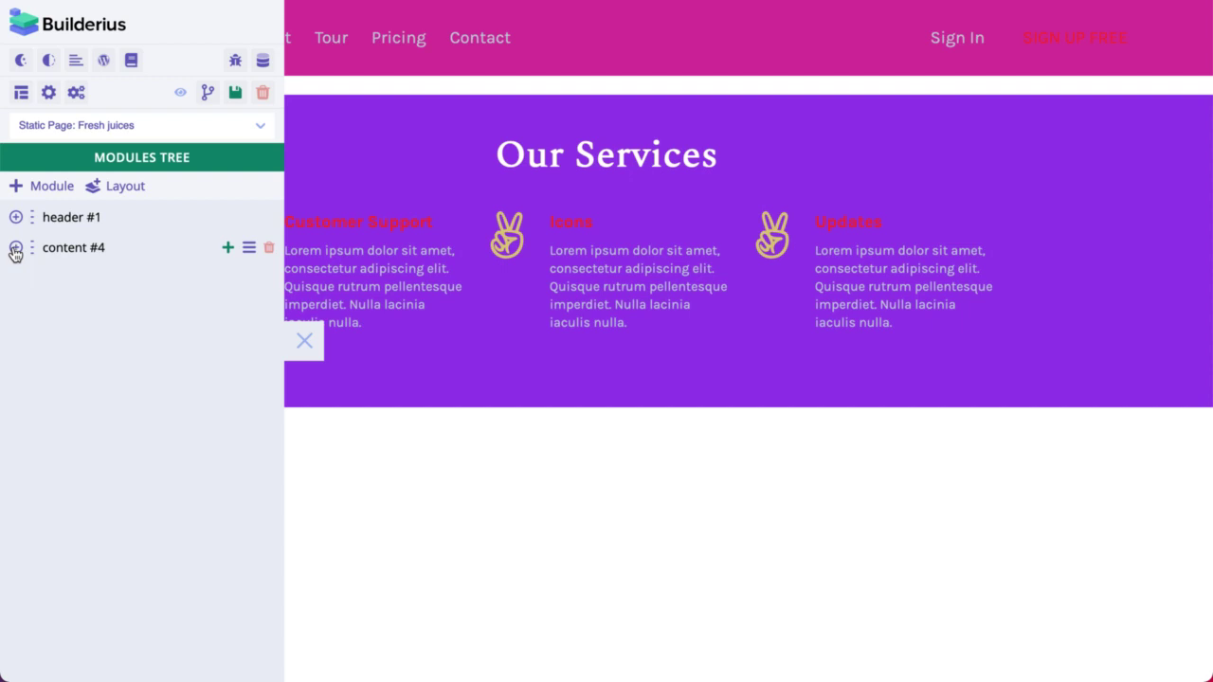
click(615, 150)
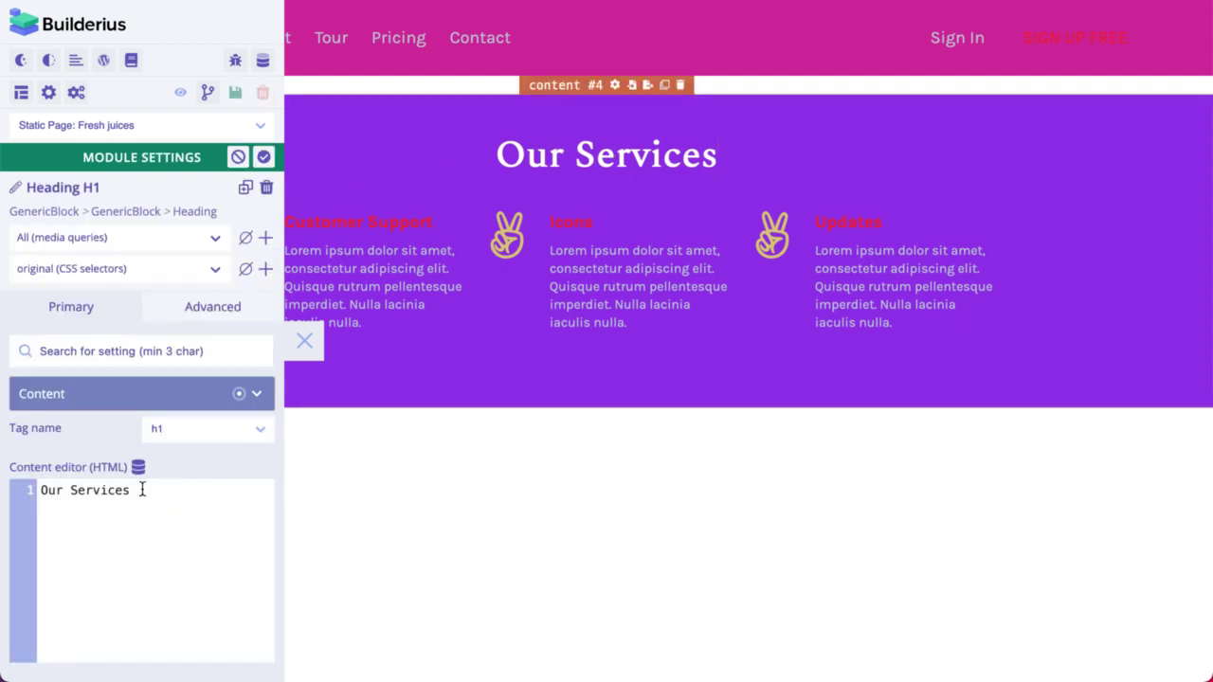
drag(142, 490, 33, 493)
key(BackSpace)
click(137, 470)
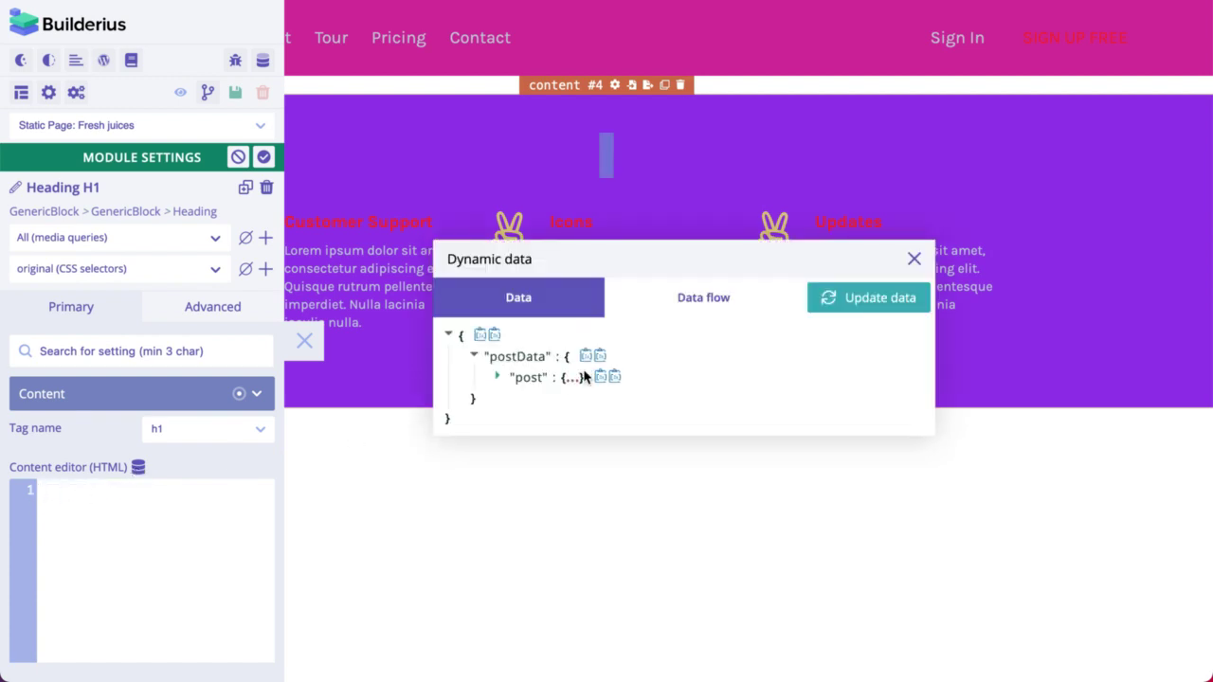
mouse_move(522, 398)
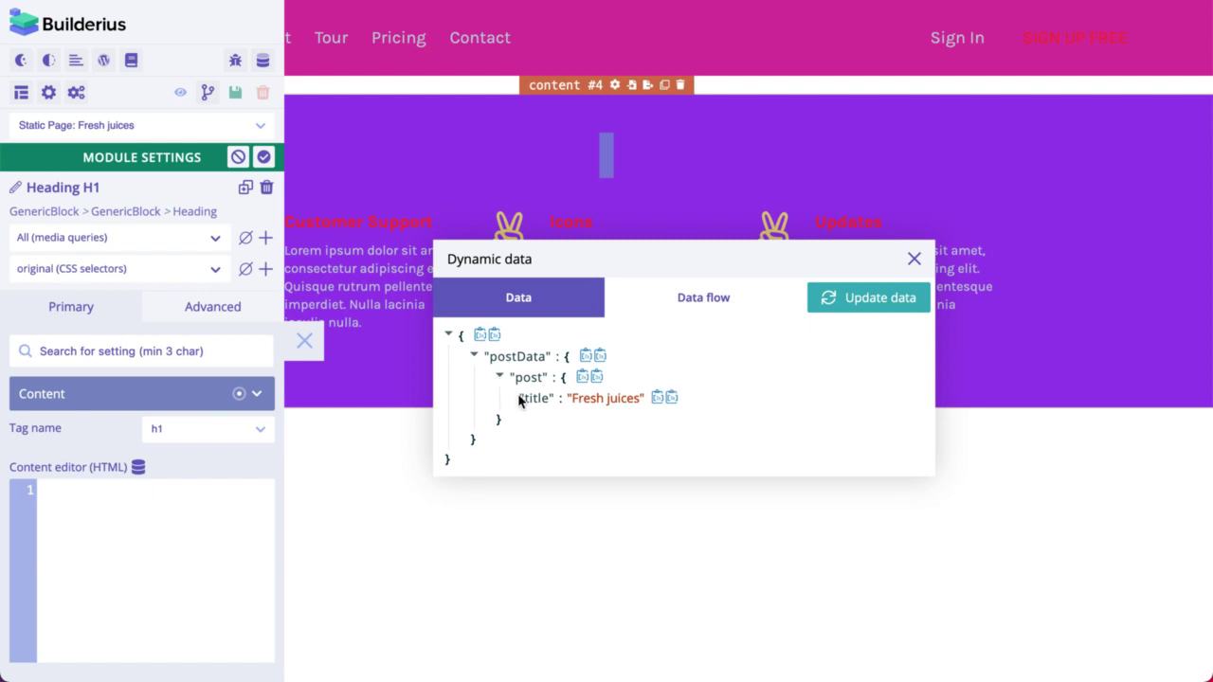
click(656, 399)
click(218, 515)
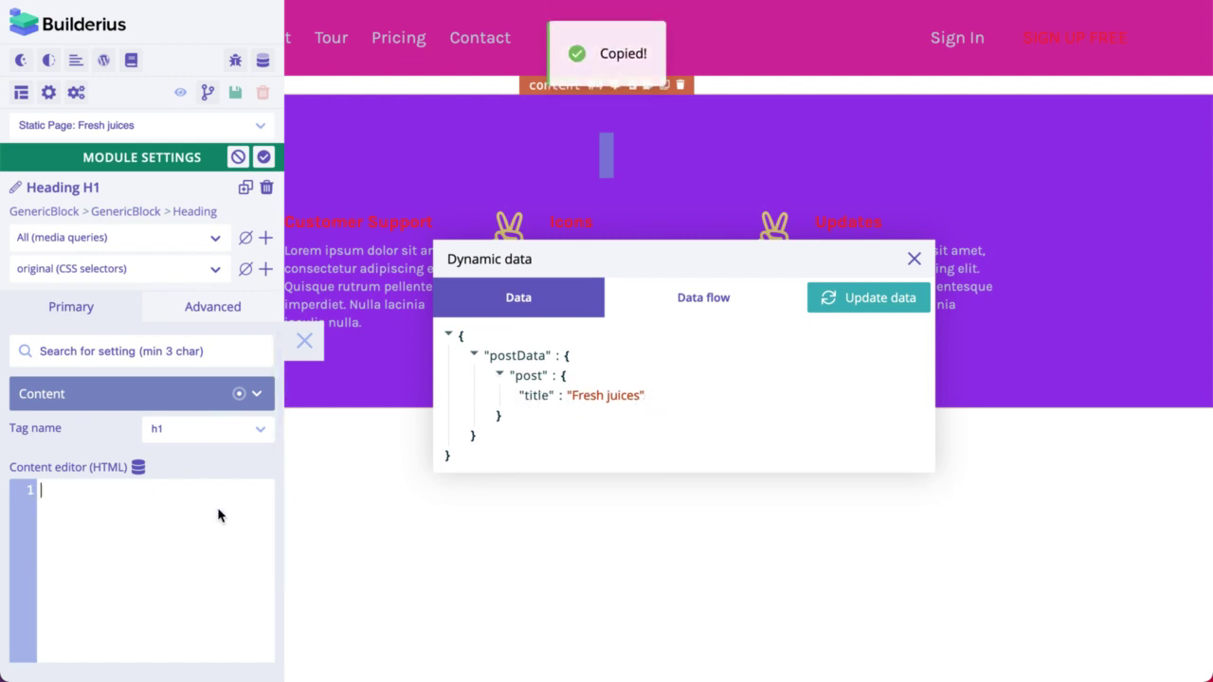
key(ctrl+v)
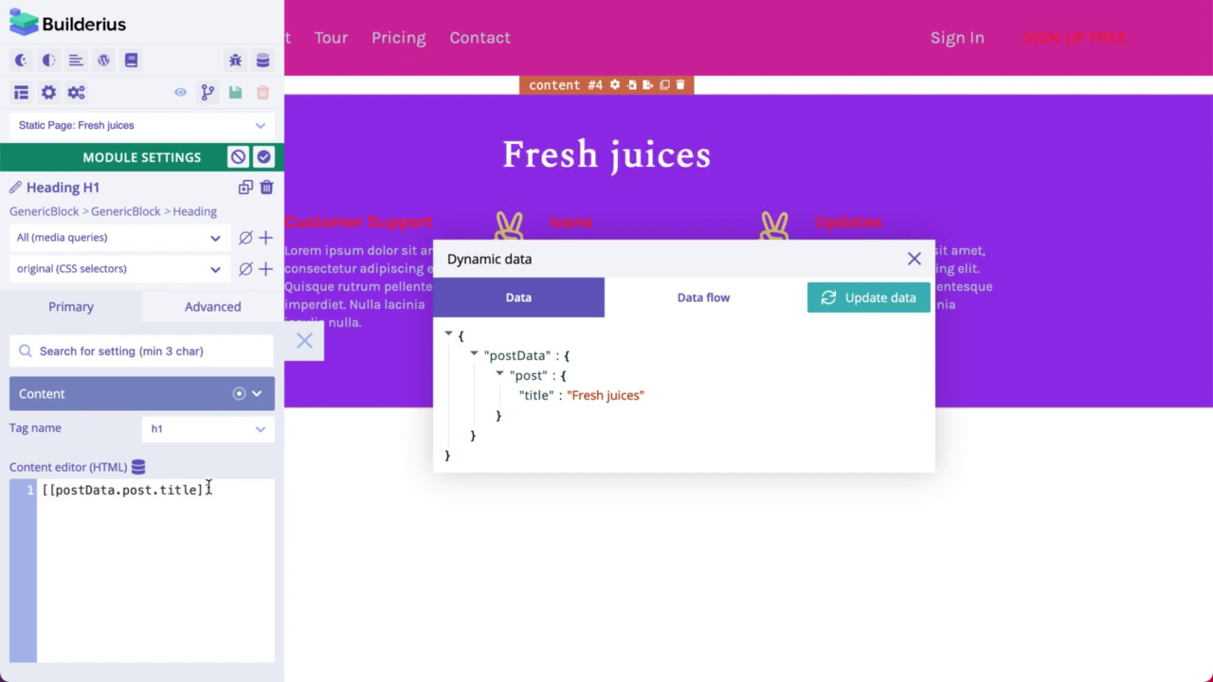
- Examine the double brackets and variable path of the dynamic tag in the heading's content, comparing it with the dynamic data
key(shift+Left)
key(shift+Left)
click(222, 490)
drag(198, 490, 57, 490)
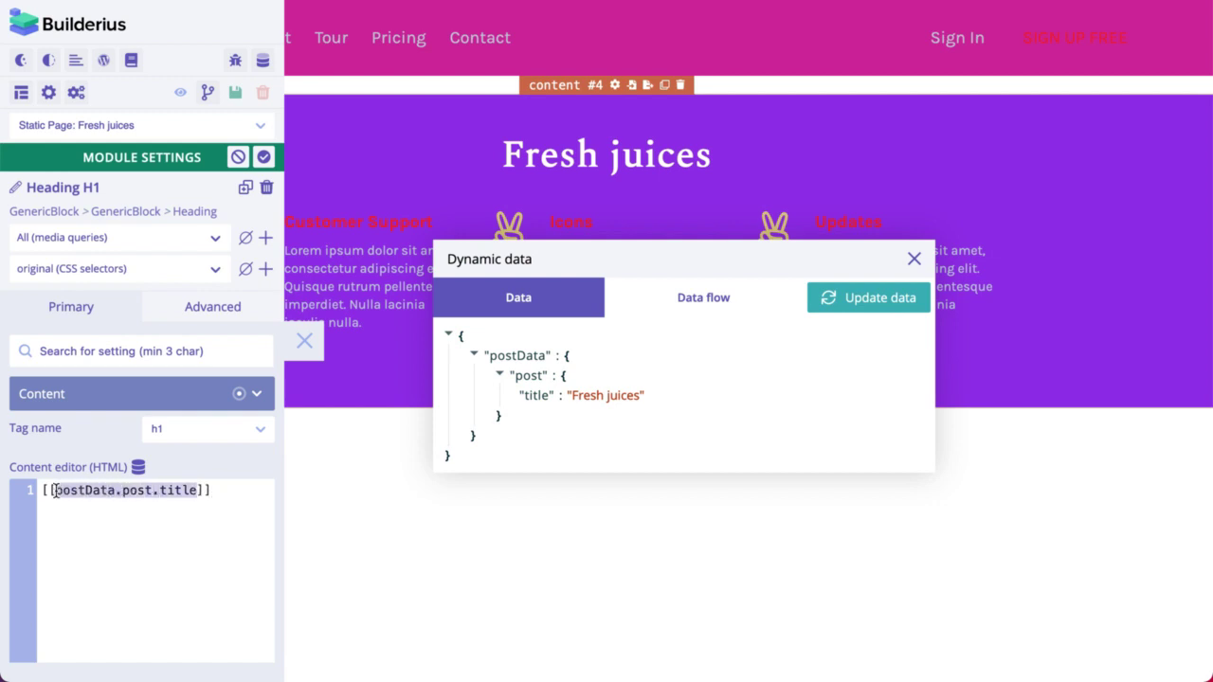
click(223, 498)
drag(214, 490, 42, 489)
click(226, 496)
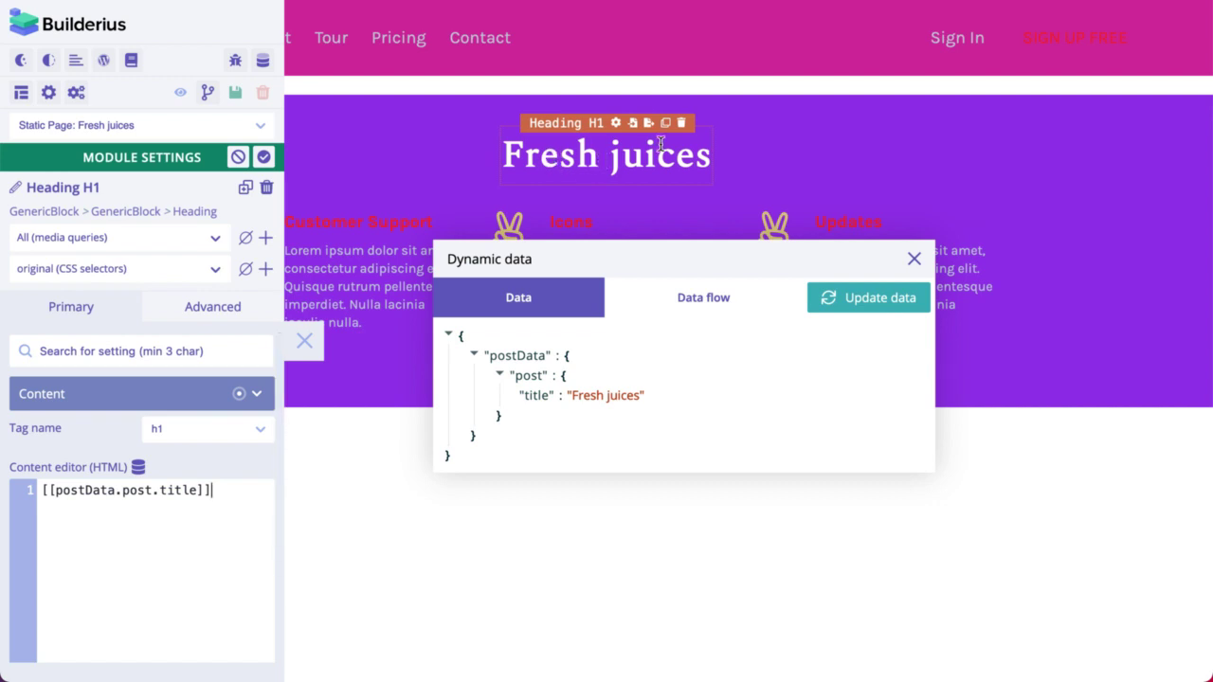
mouse_move(584, 400)
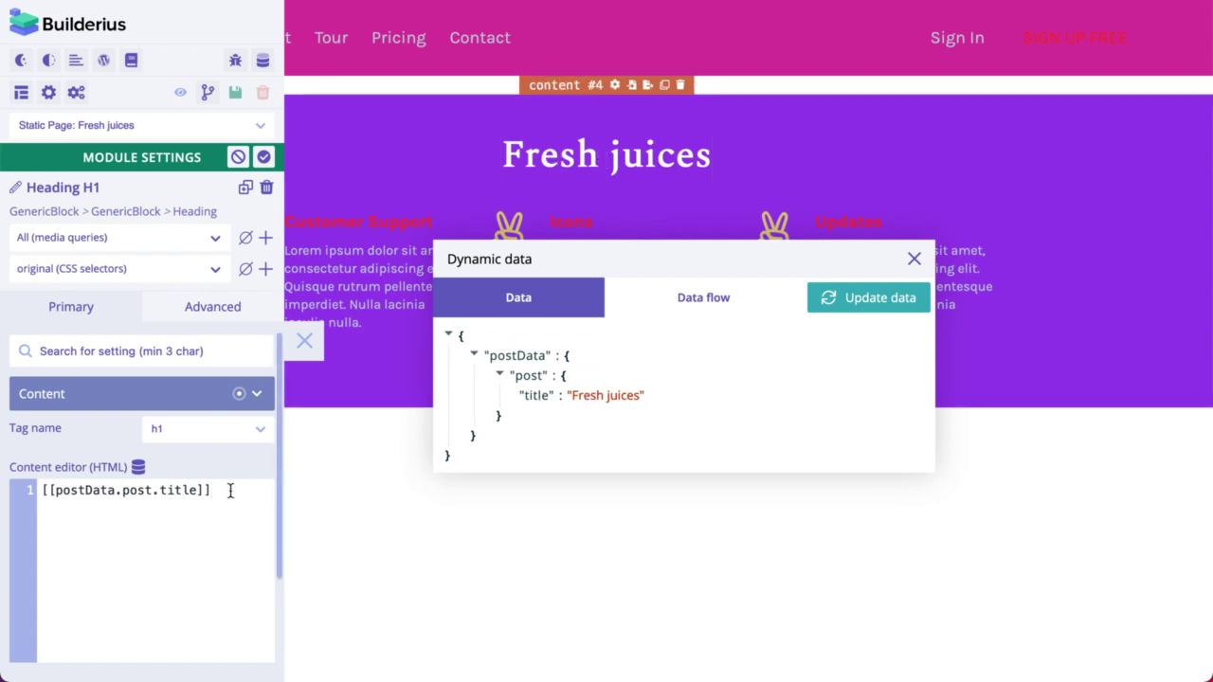
- Close the dynamic data window and add the static text "Page: " before the dynamic tag in the heading's content
click(915, 259)
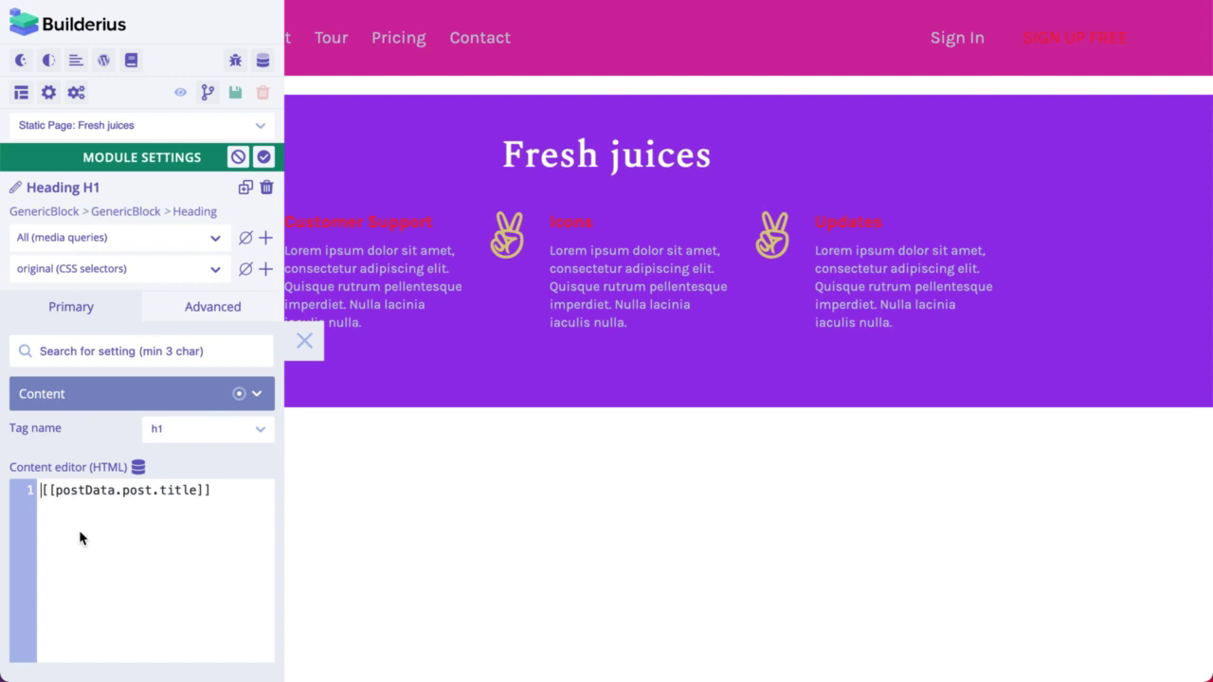
text(Page:)
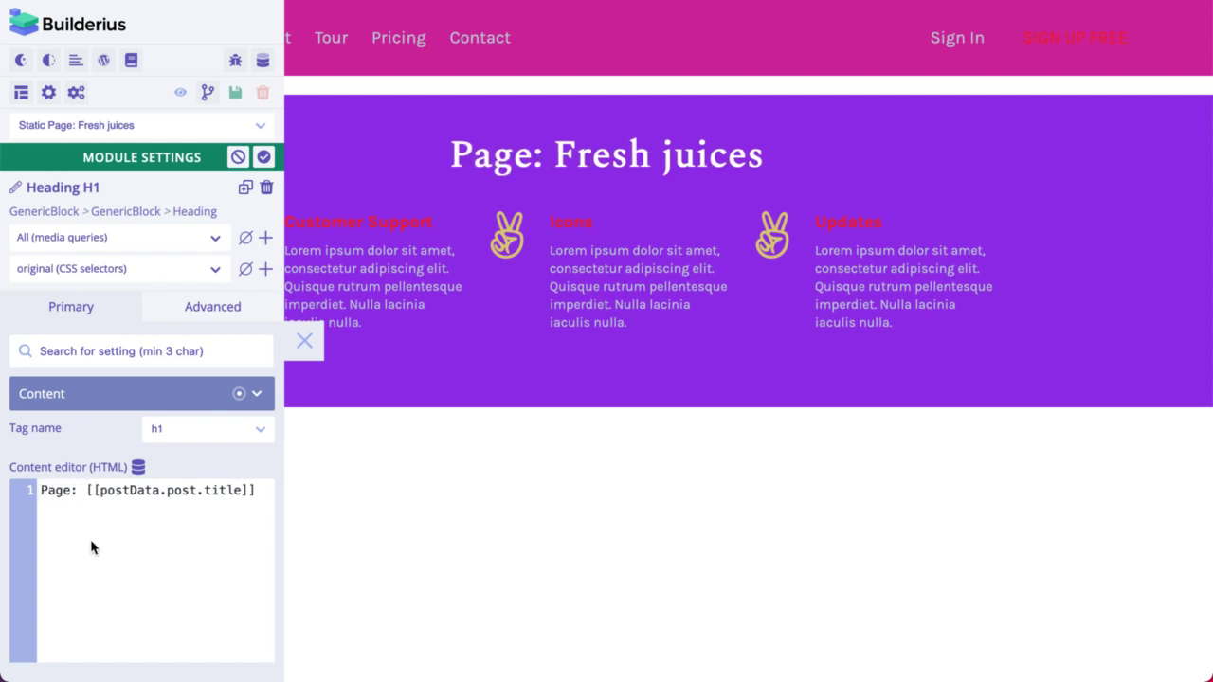
double_click(47, 489)
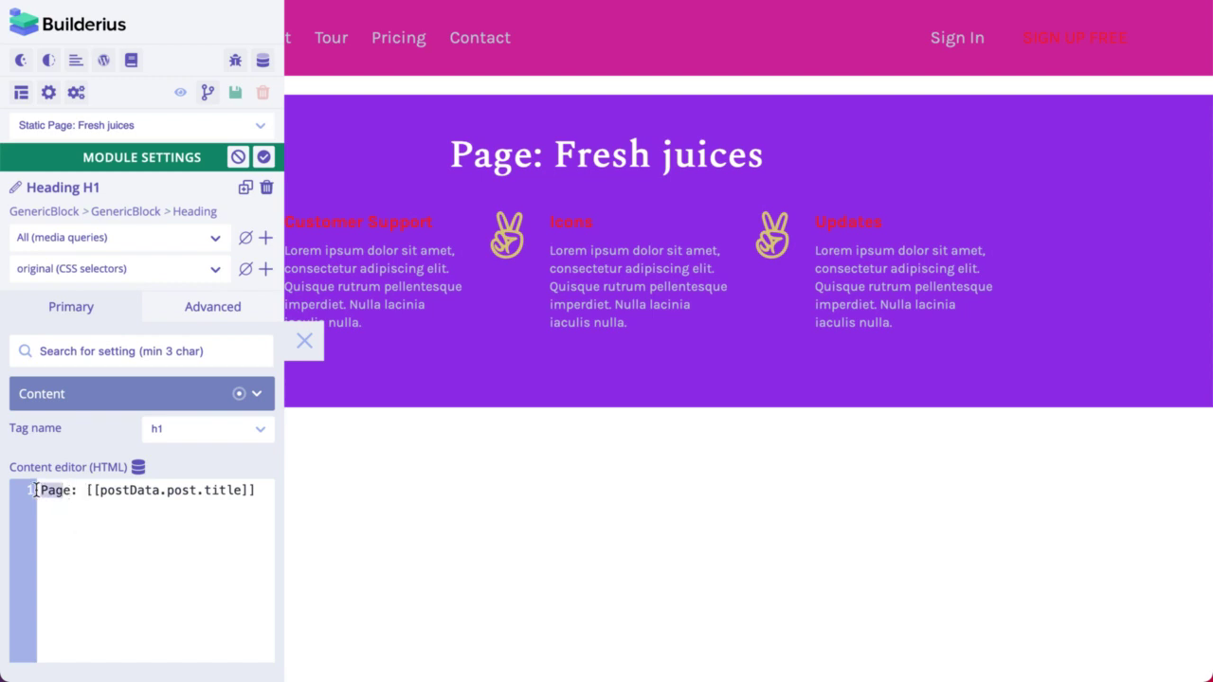
click(89, 490)
key(shift+Home)
shift+click(257, 489)
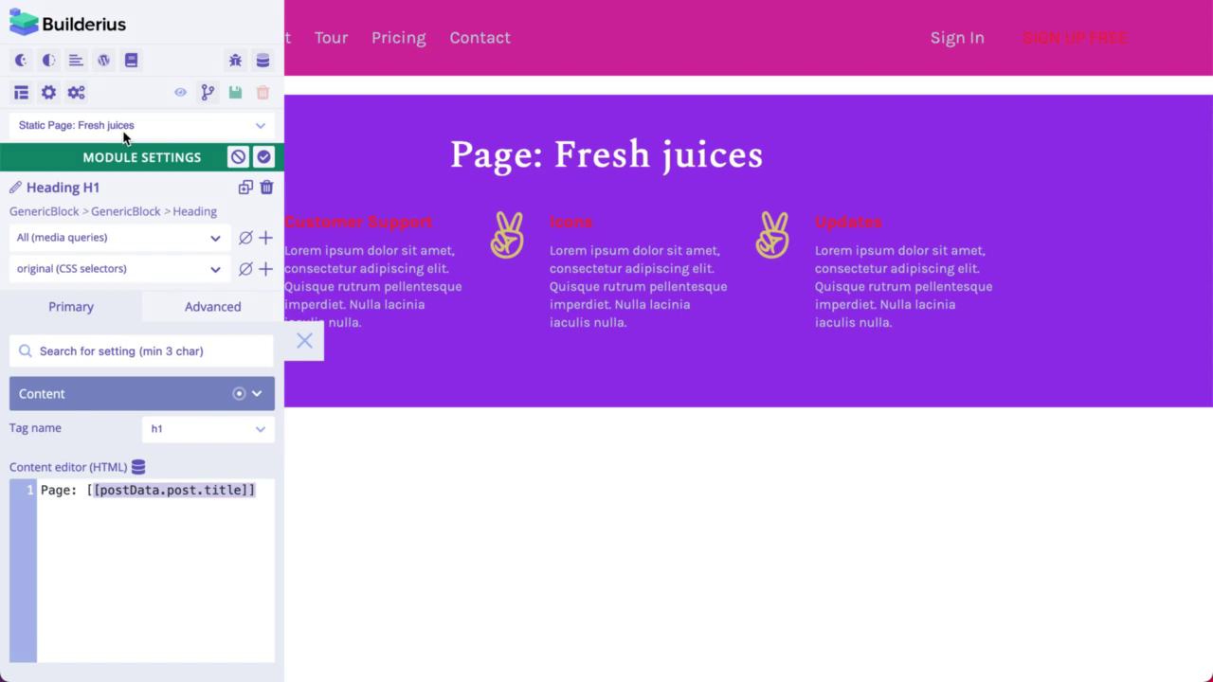
- Apply the heading's content change and clear the bottom margin of the header #1 module
click(264, 156)
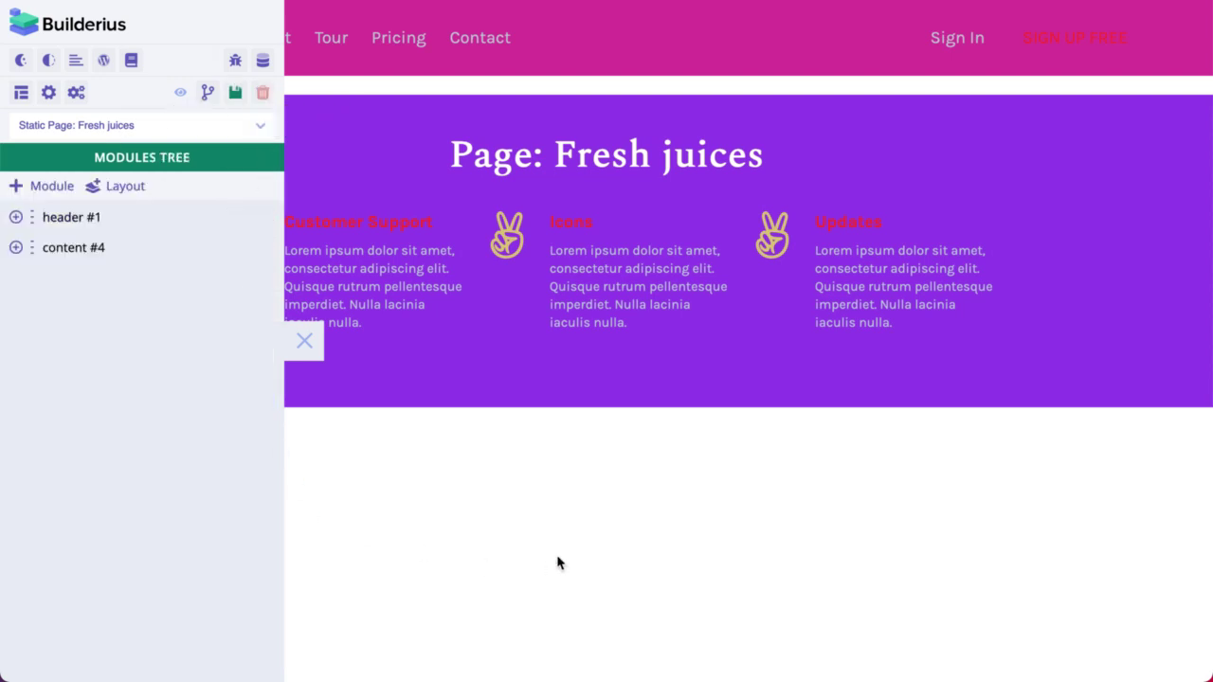
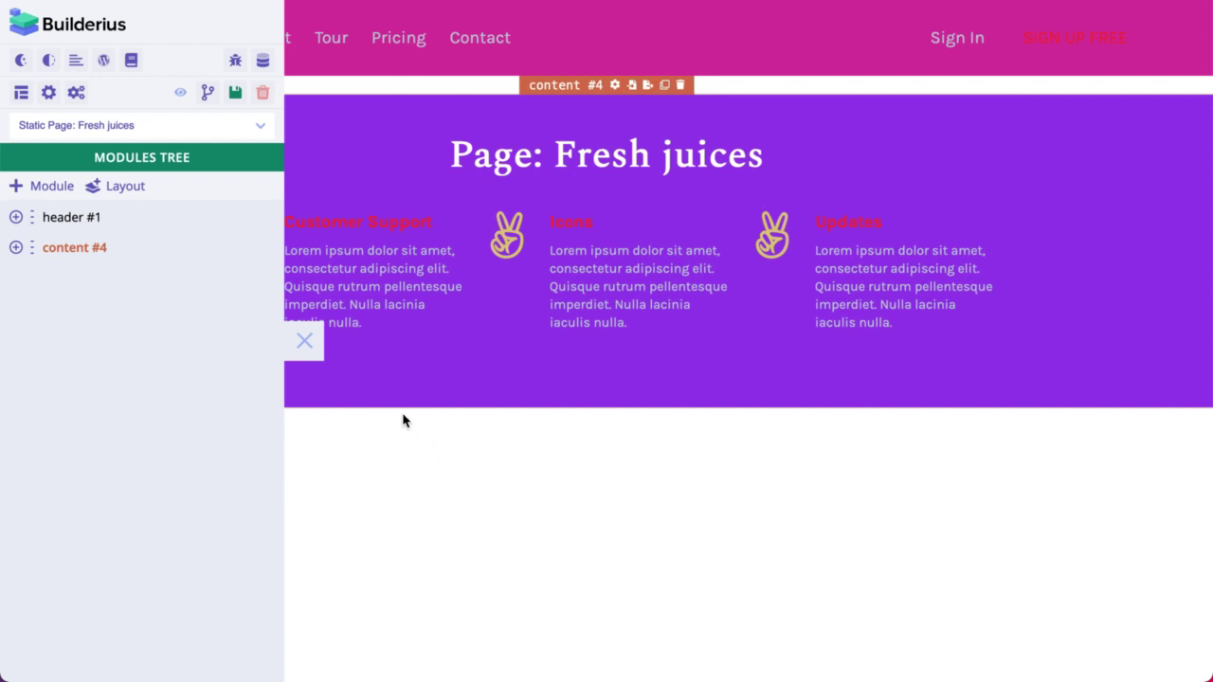
click(73, 225)
double_click(73, 226)
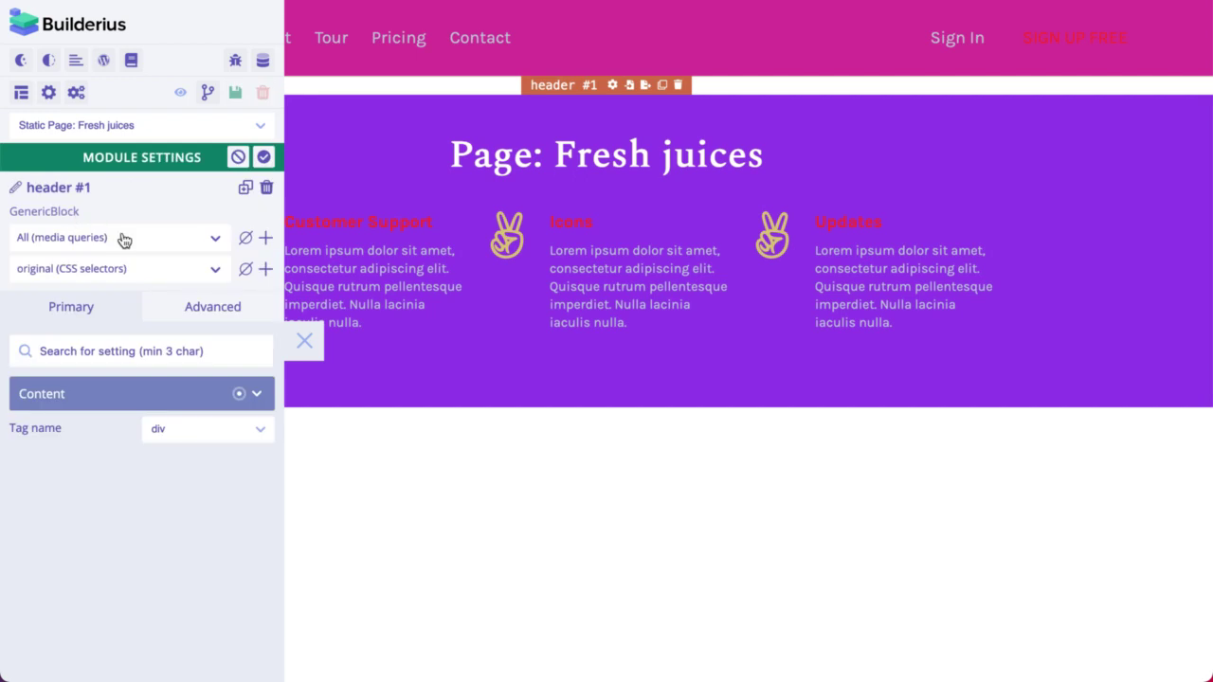
click(214, 307)
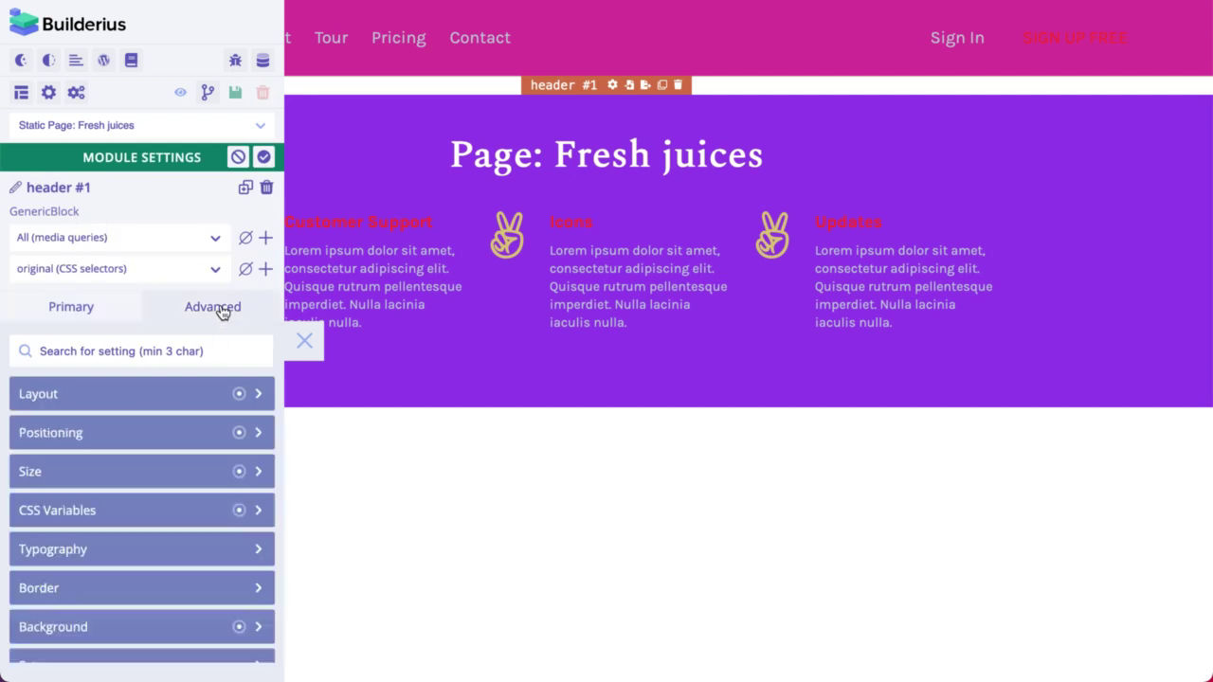
click(167, 466)
click(122, 586)
key(BackSpace)
key(BackSpace)
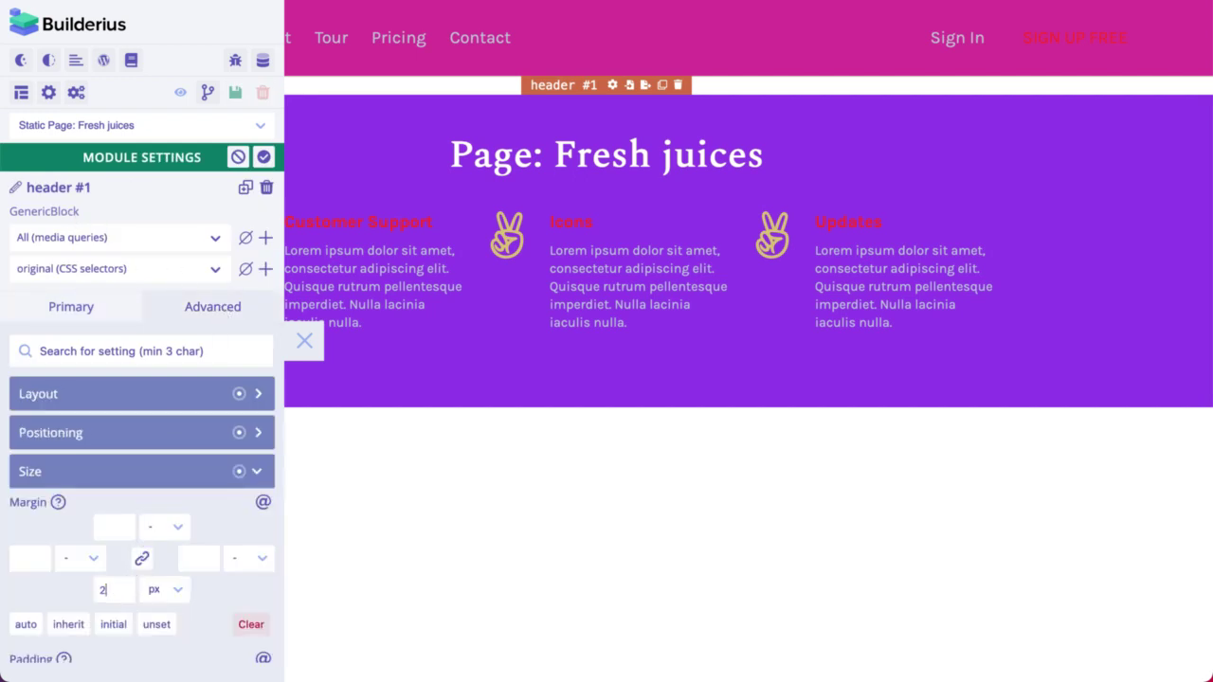
click(263, 156)
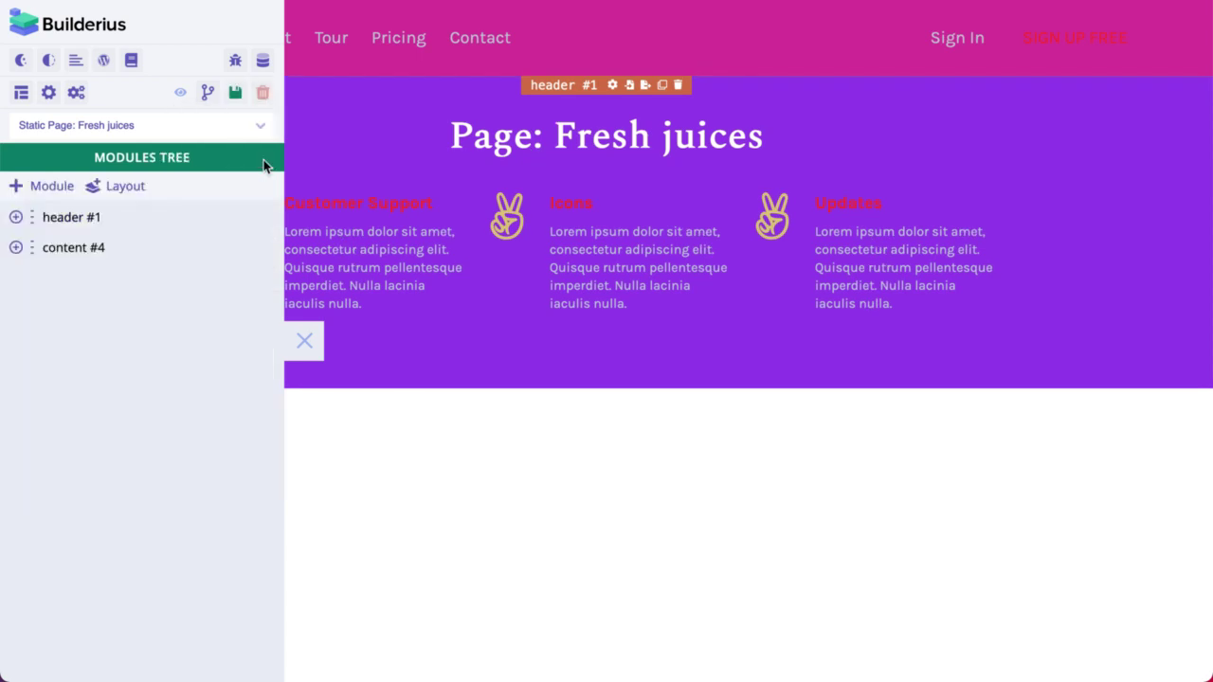
- View the page without the builder panel, then save the Landing page template config in version control
click(303, 342)
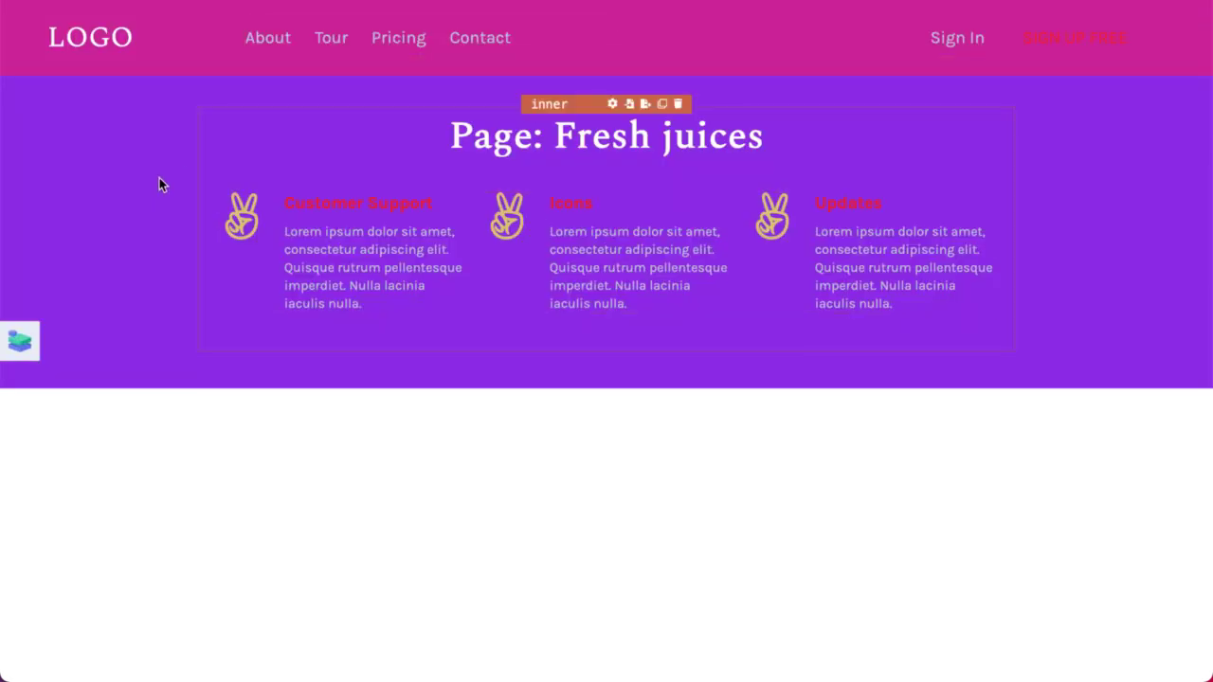
click(21, 341)
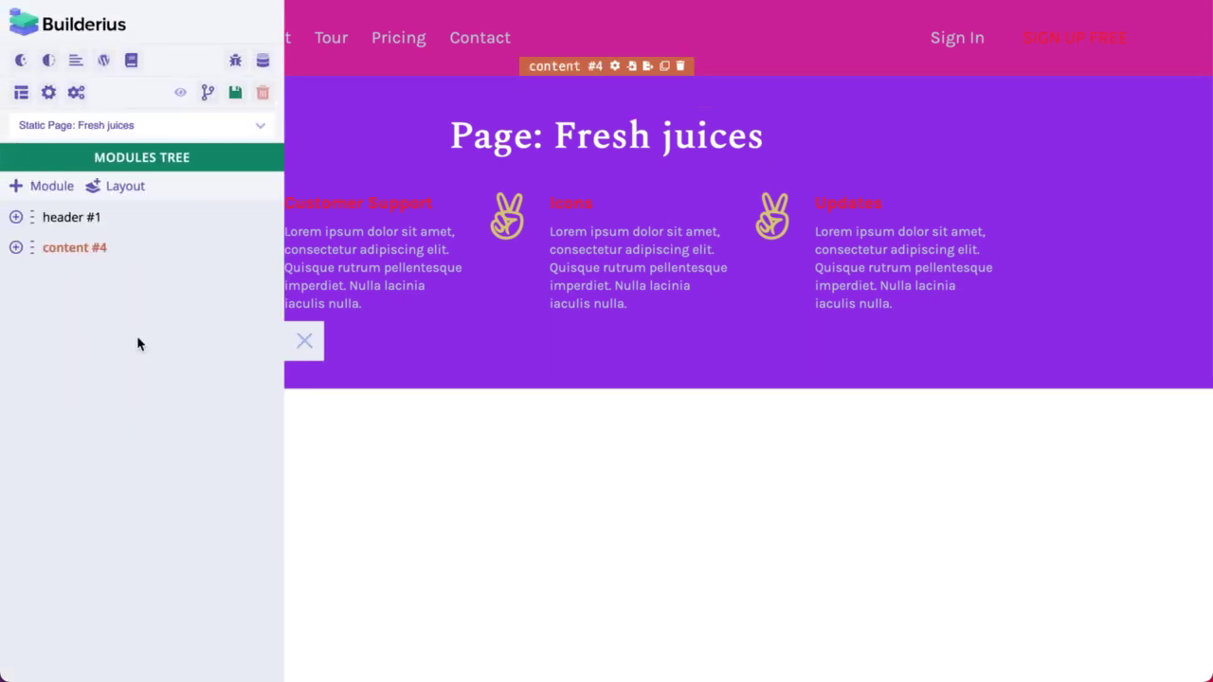
click(207, 92)
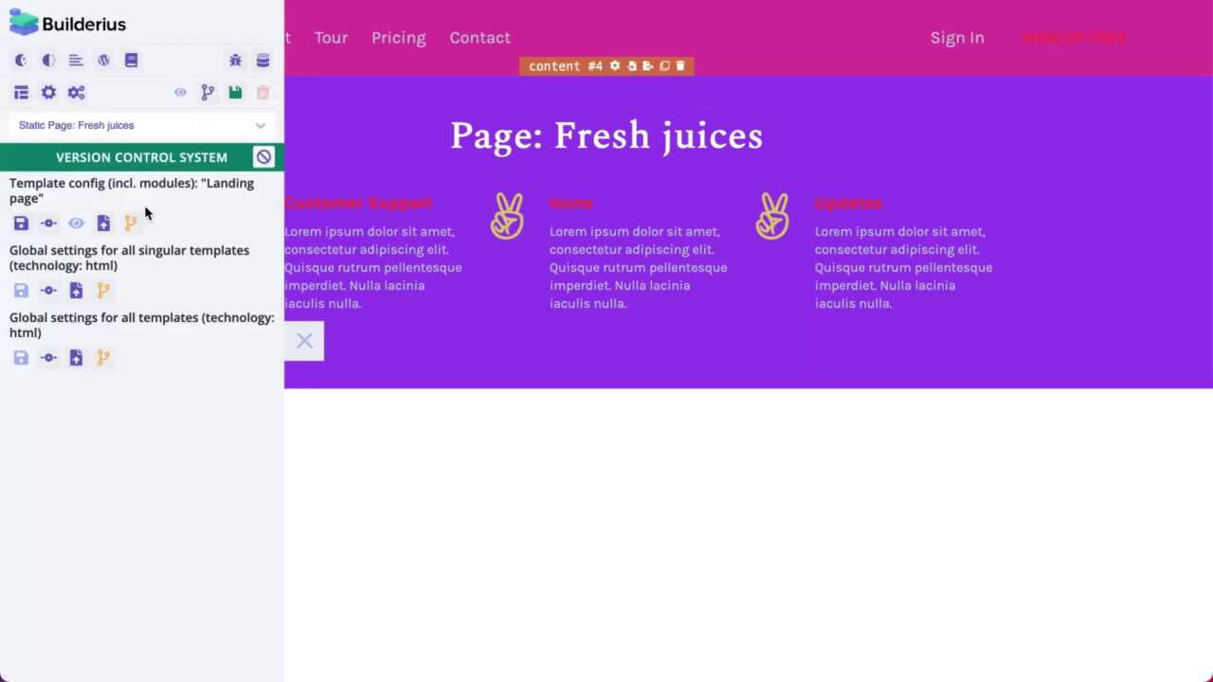
click(21, 223)
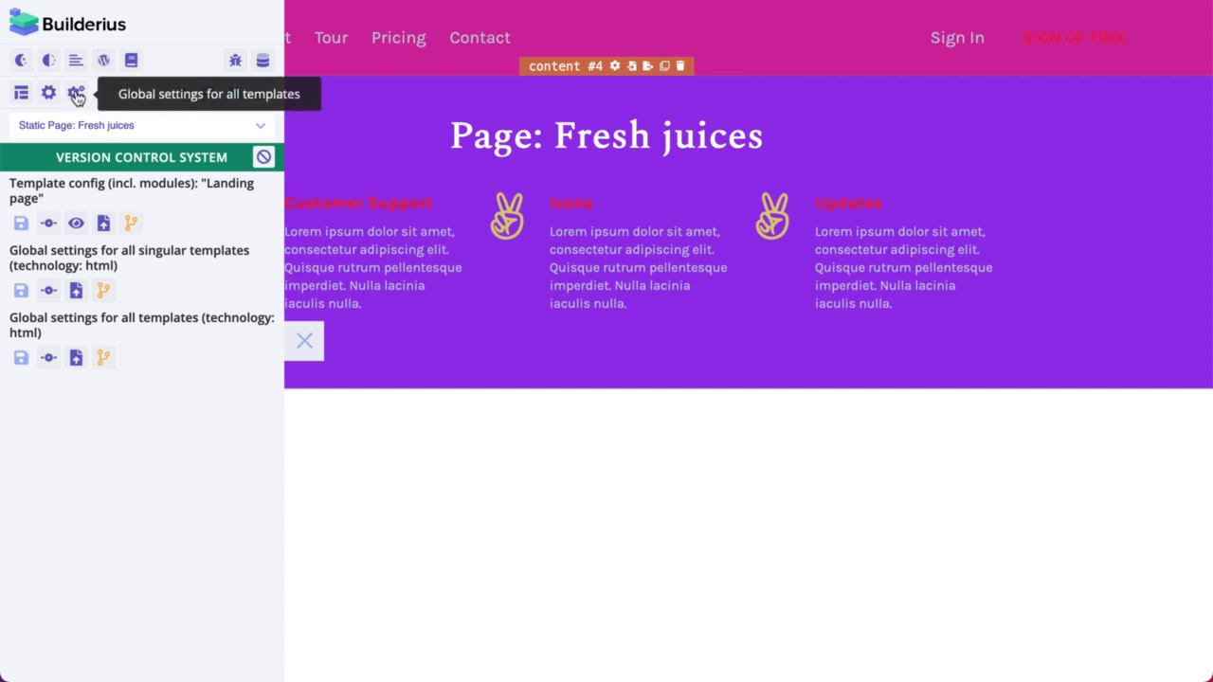
click(264, 157)
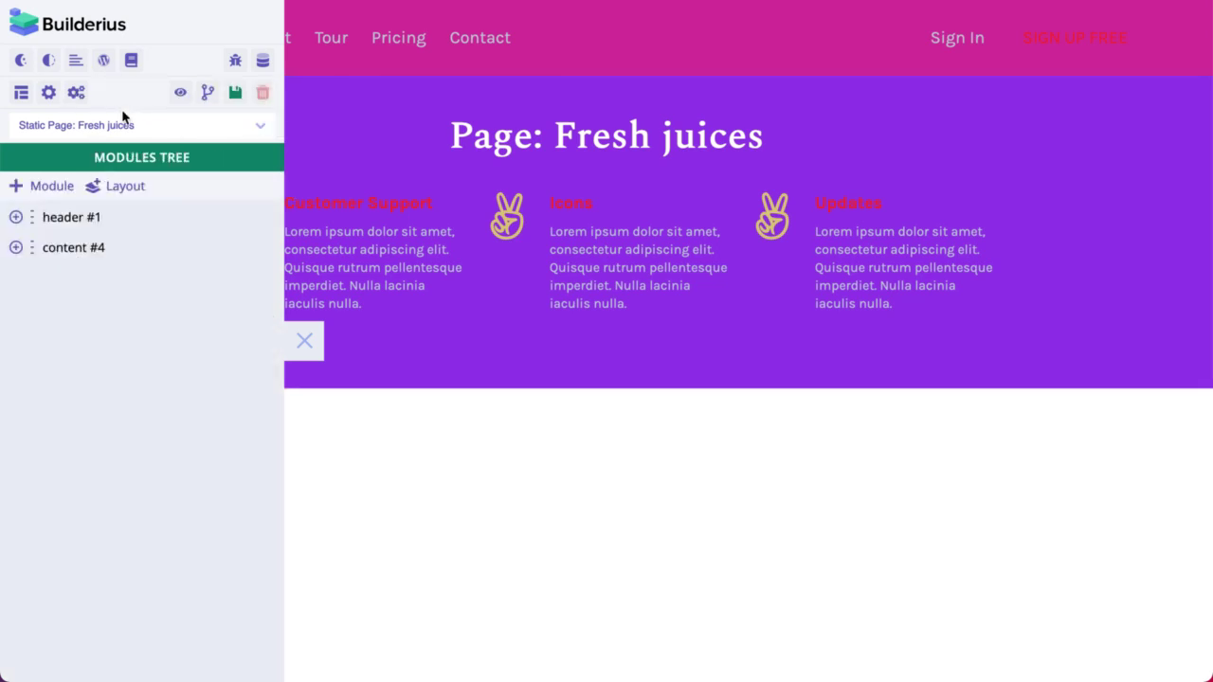
- Examine the CSS and data variables across the singular global settings, the all-templates global settings and the template settings
click(49, 94)
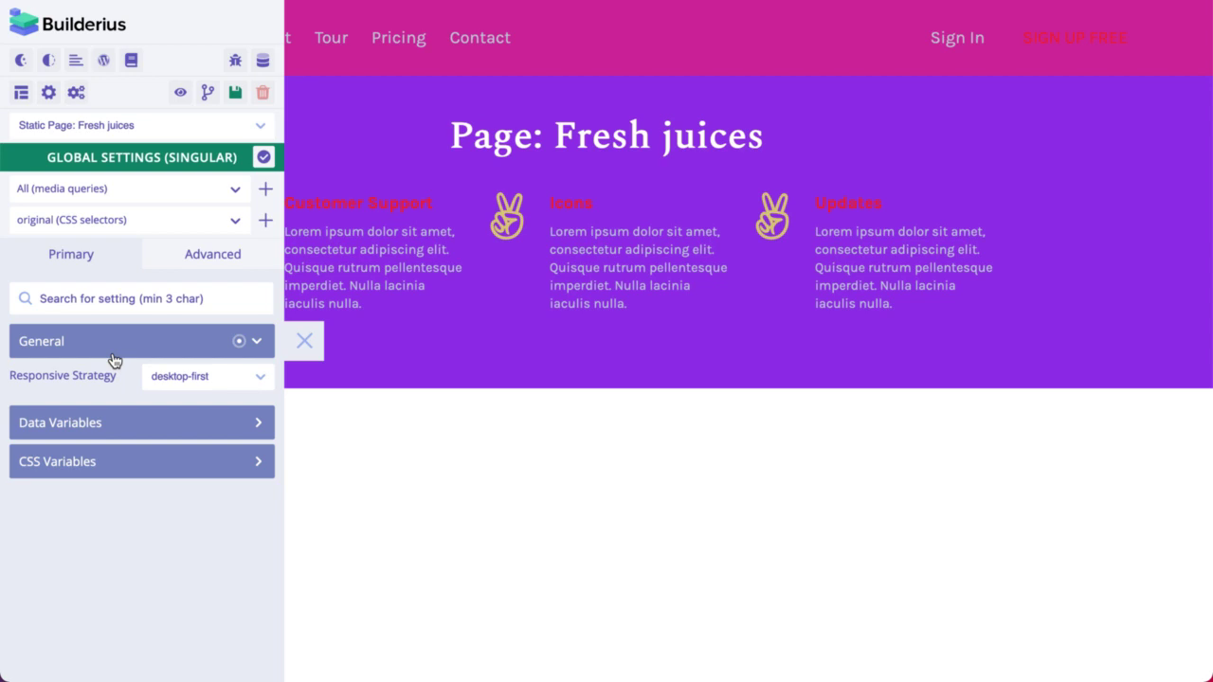
click(77, 92)
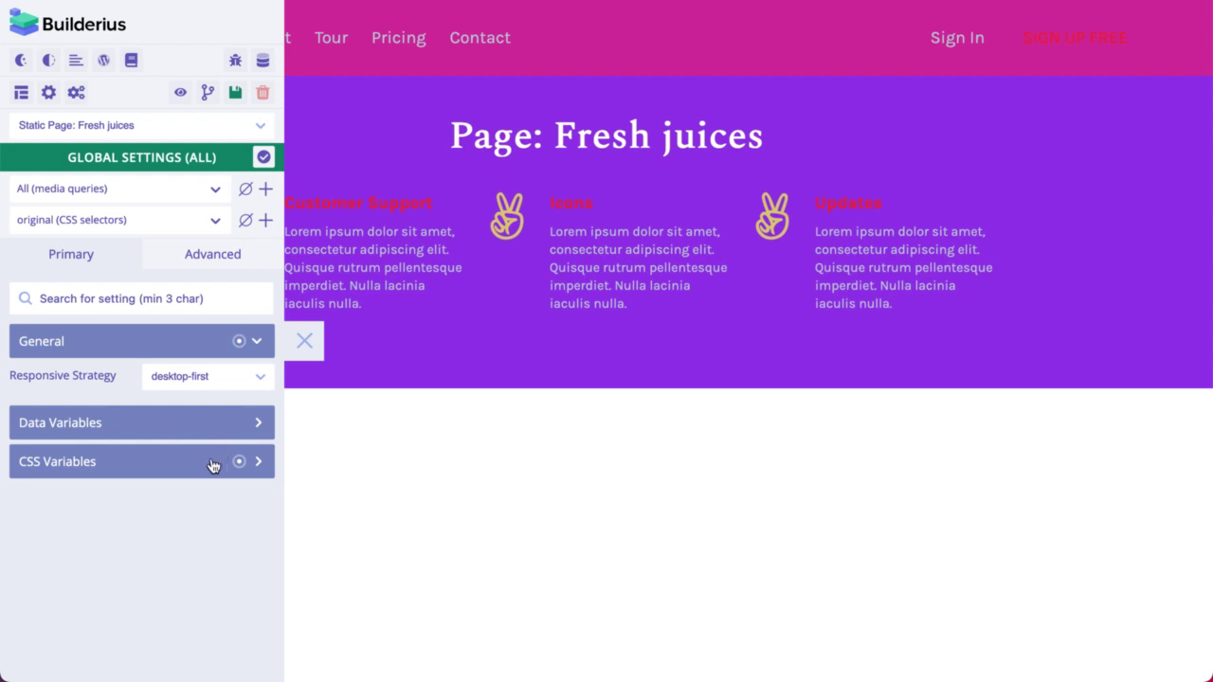
click(118, 465)
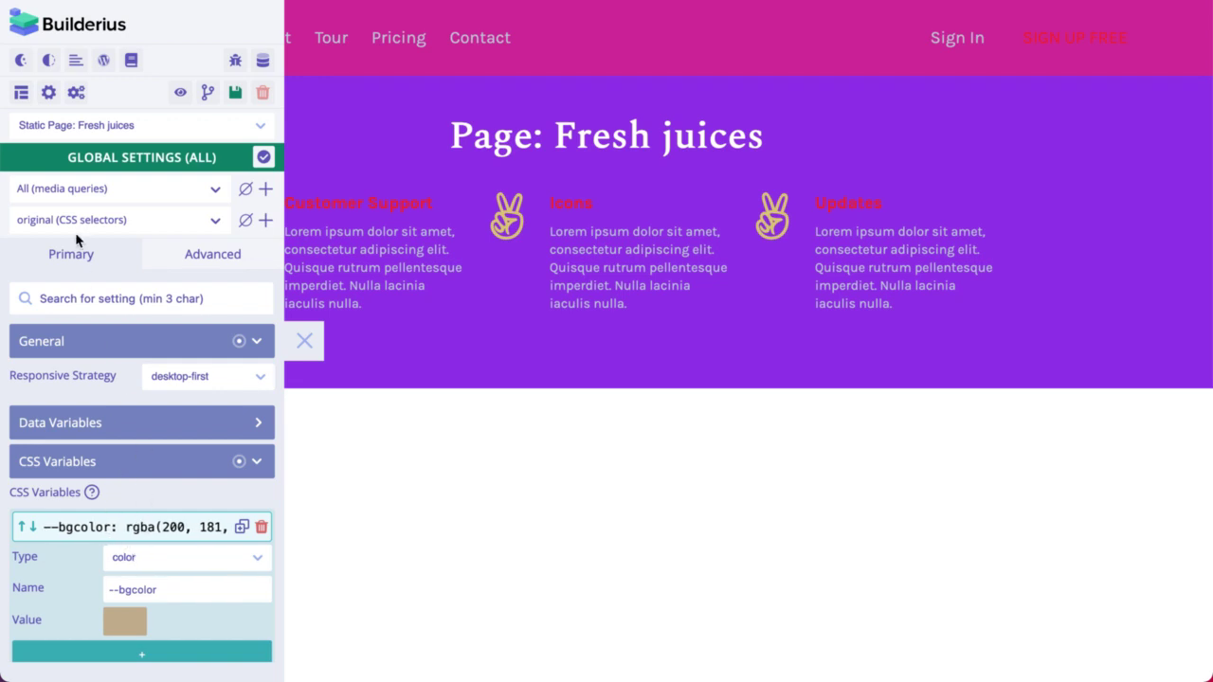
click(49, 96)
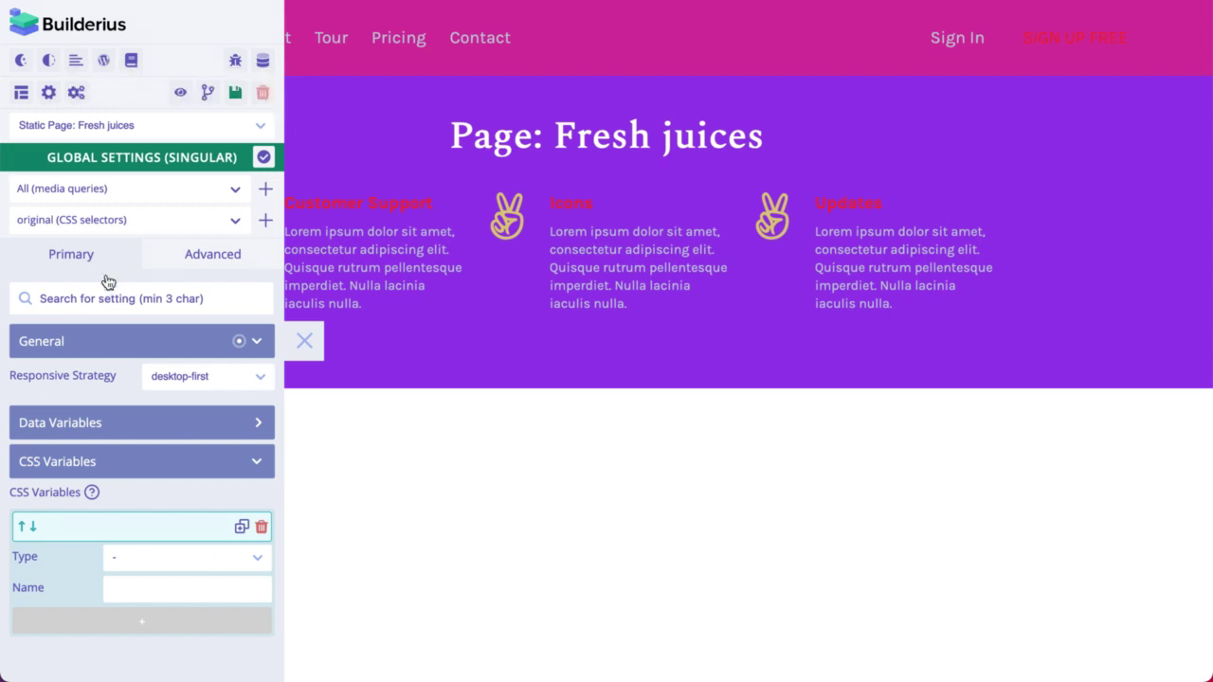
click(137, 459)
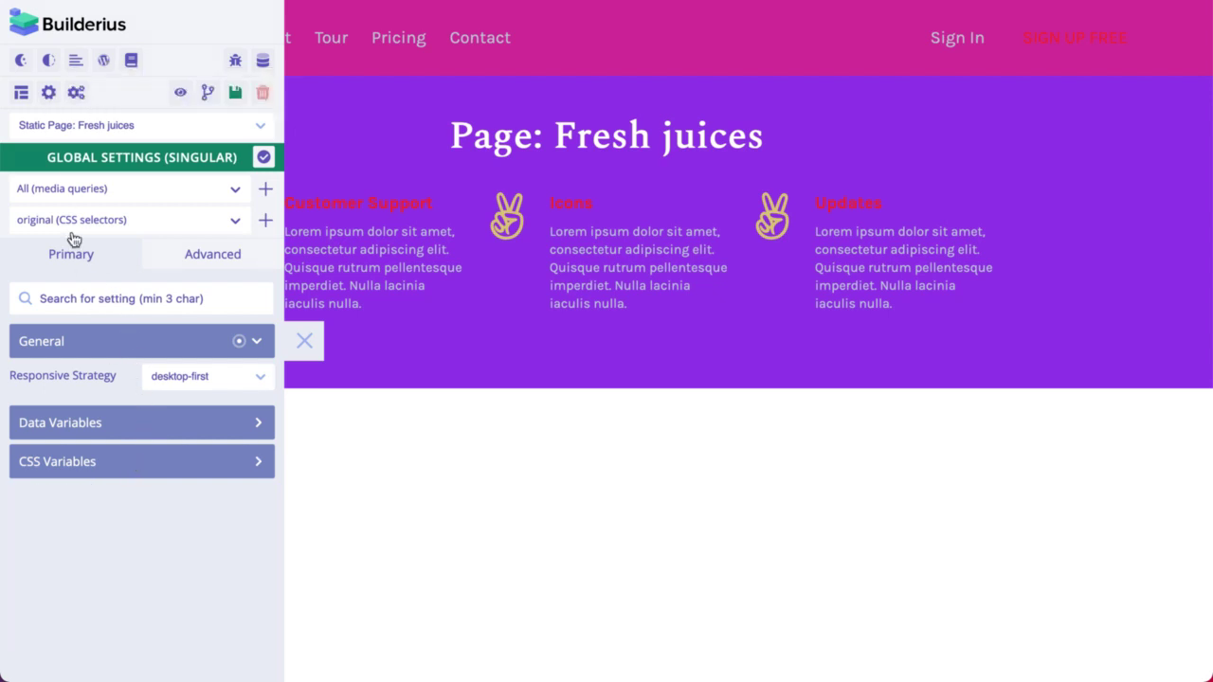
click(22, 95)
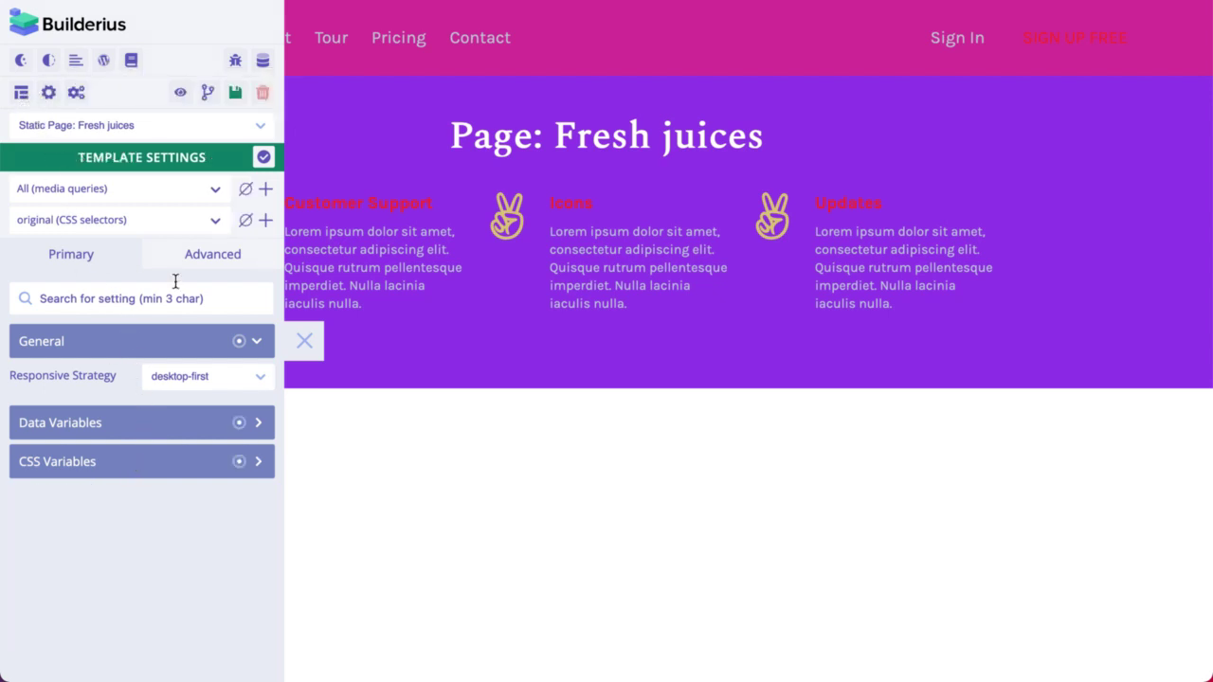
click(130, 470)
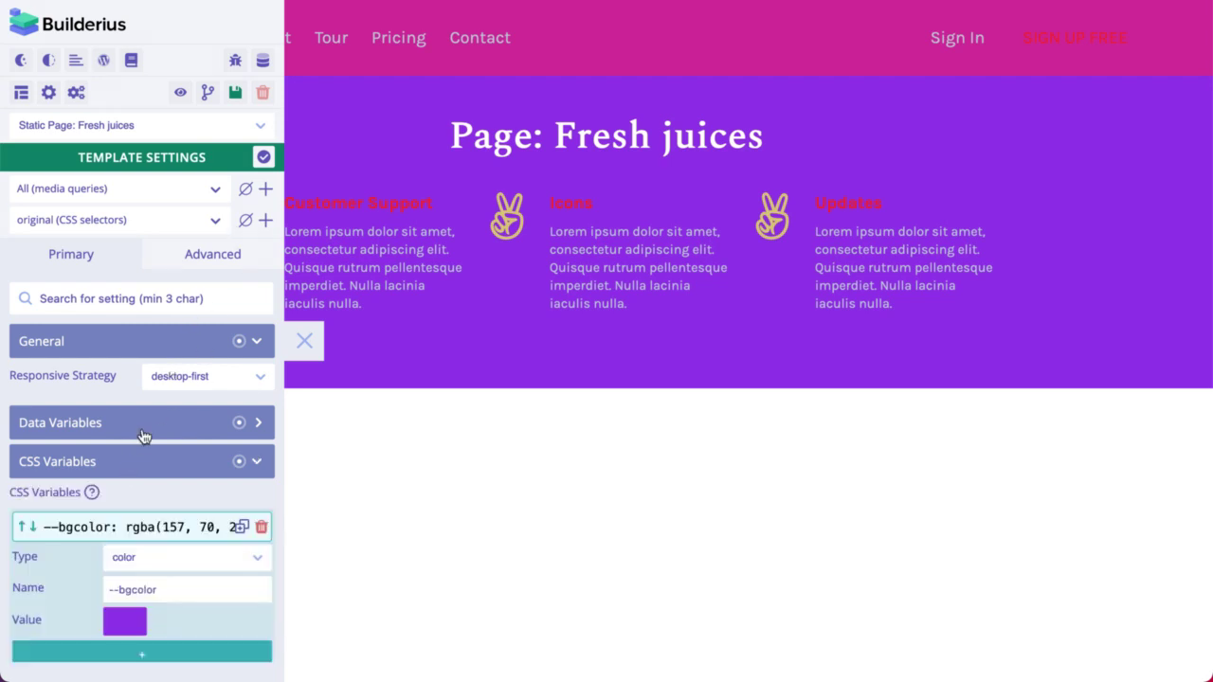
click(149, 423)
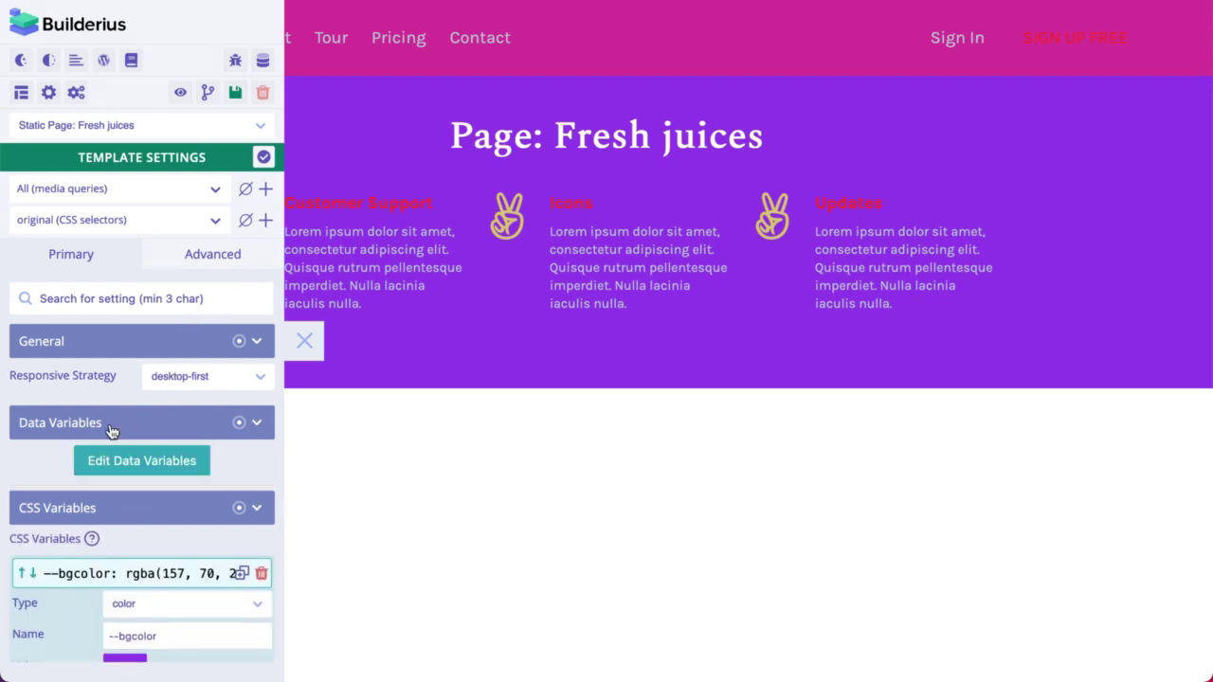
click(125, 430)
click(126, 464)
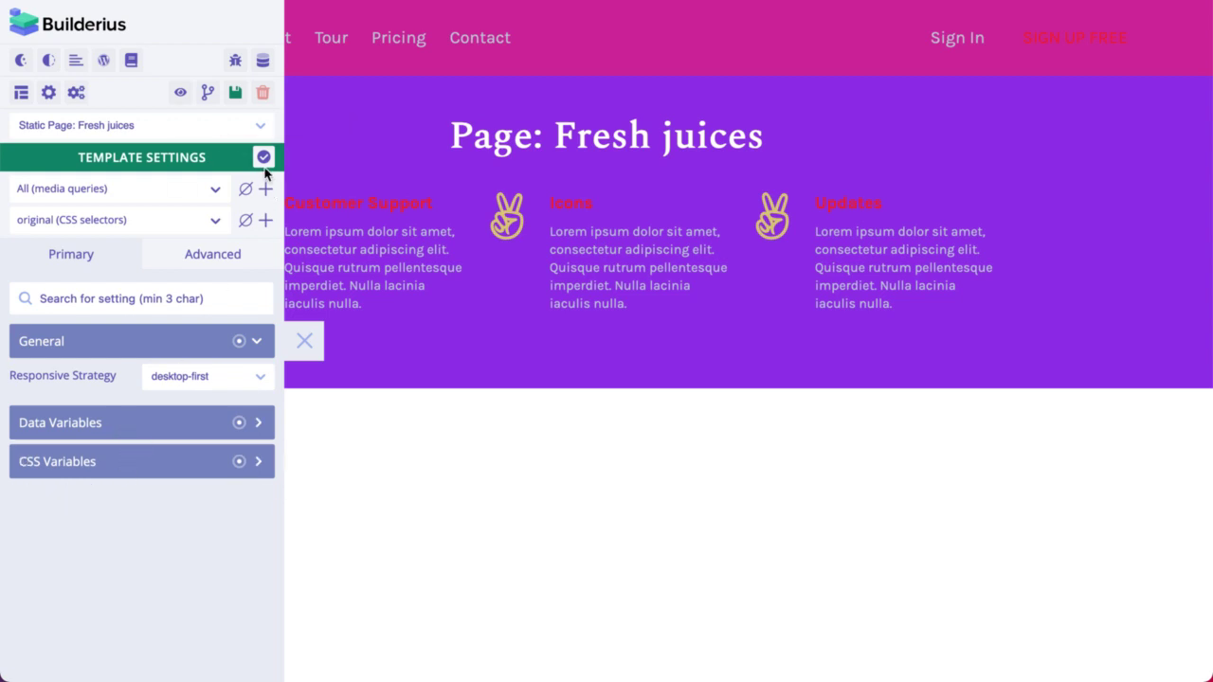
click(262, 157)
- Commit the global settings for all templates with the commit name "init"
click(208, 94)
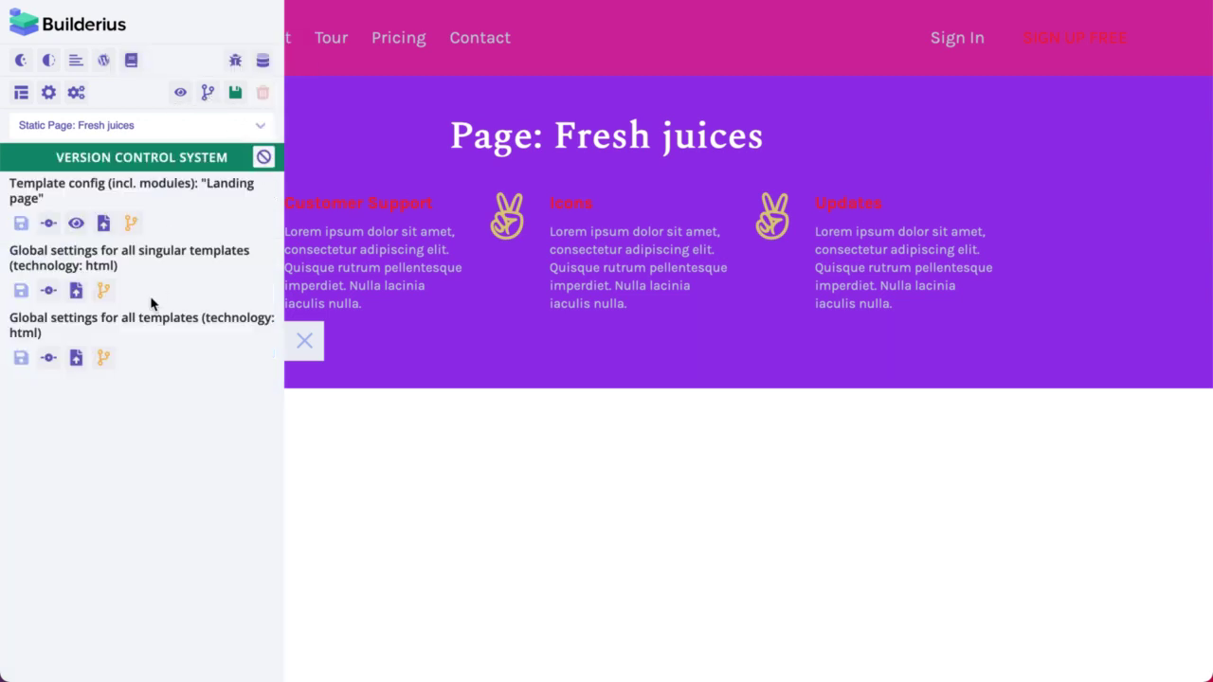
click(50, 363)
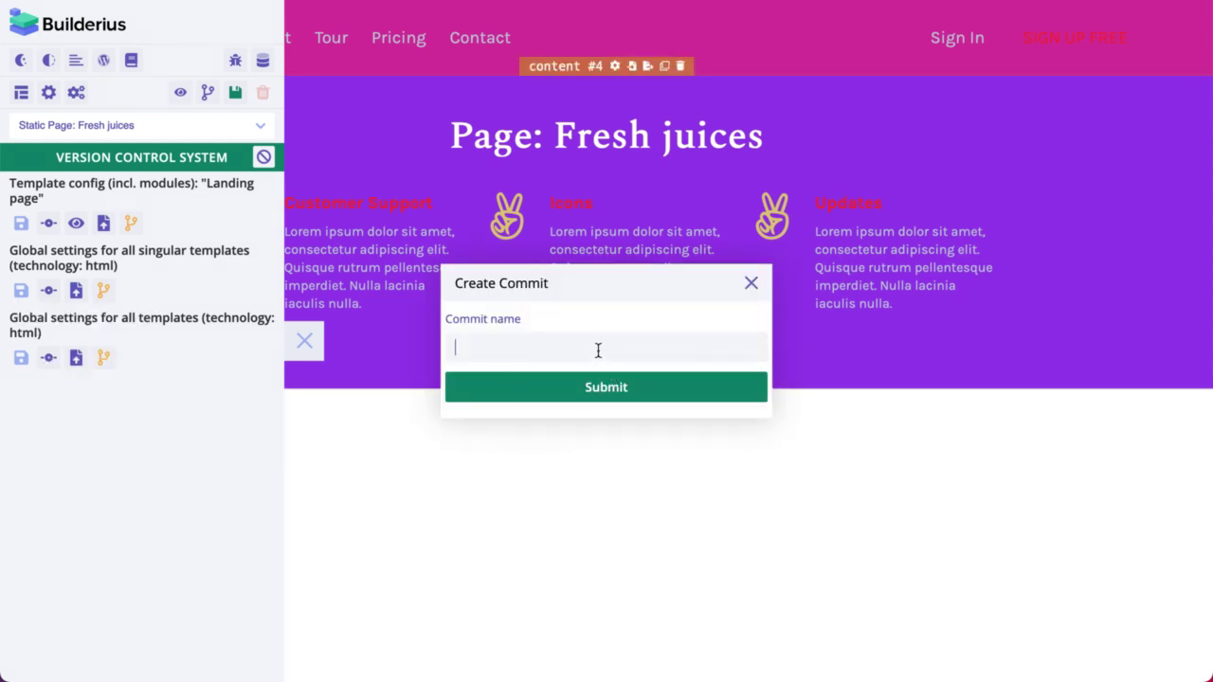
text(init)
click(621, 394)
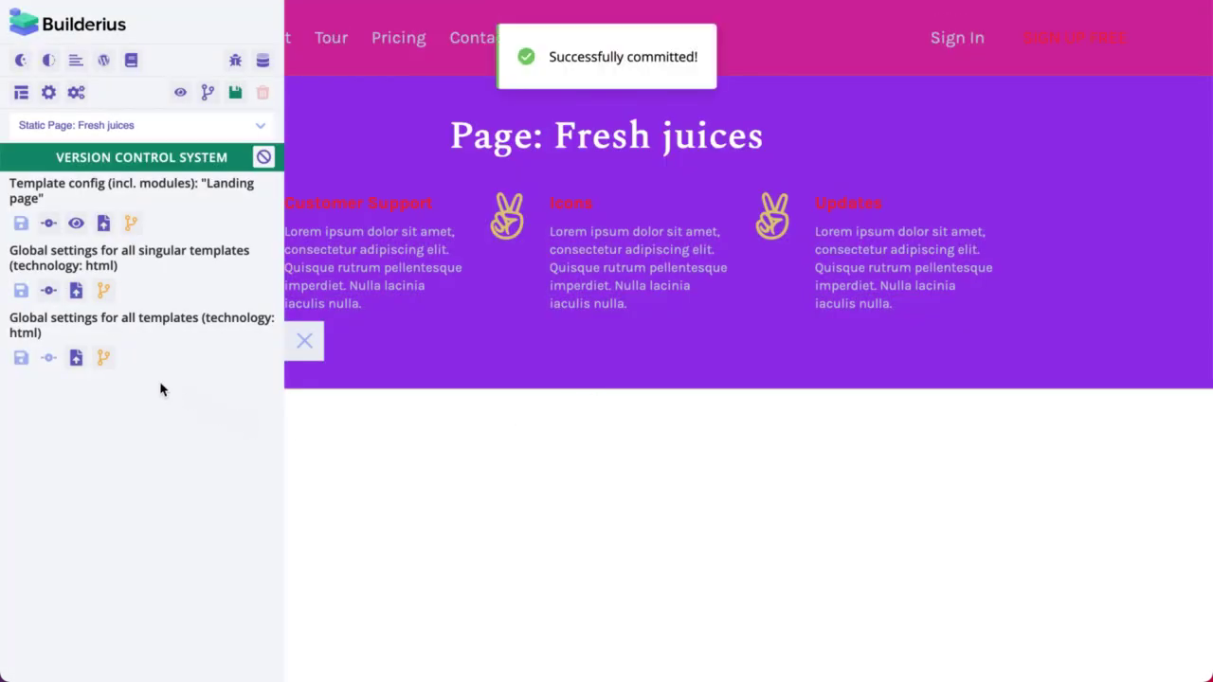
- Create a new tag v1.0 on the init commit in the git graph of the all-templates global settings
click(104, 358)
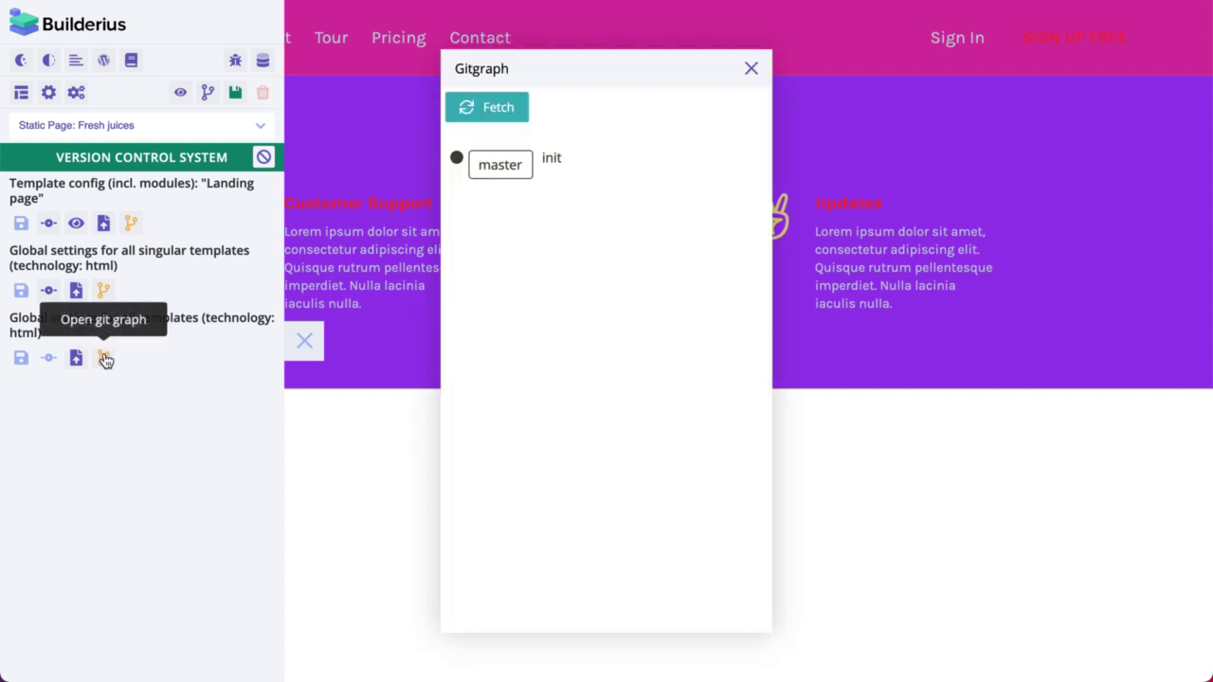
click(474, 167)
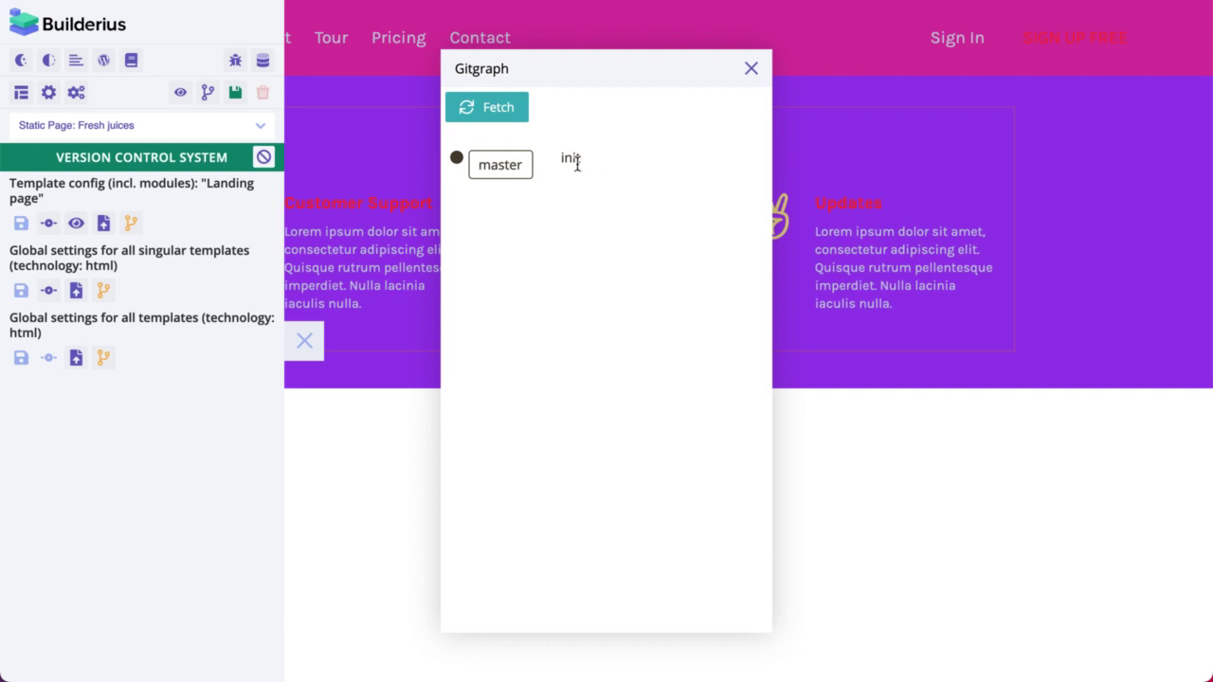
click(464, 163)
click(509, 185)
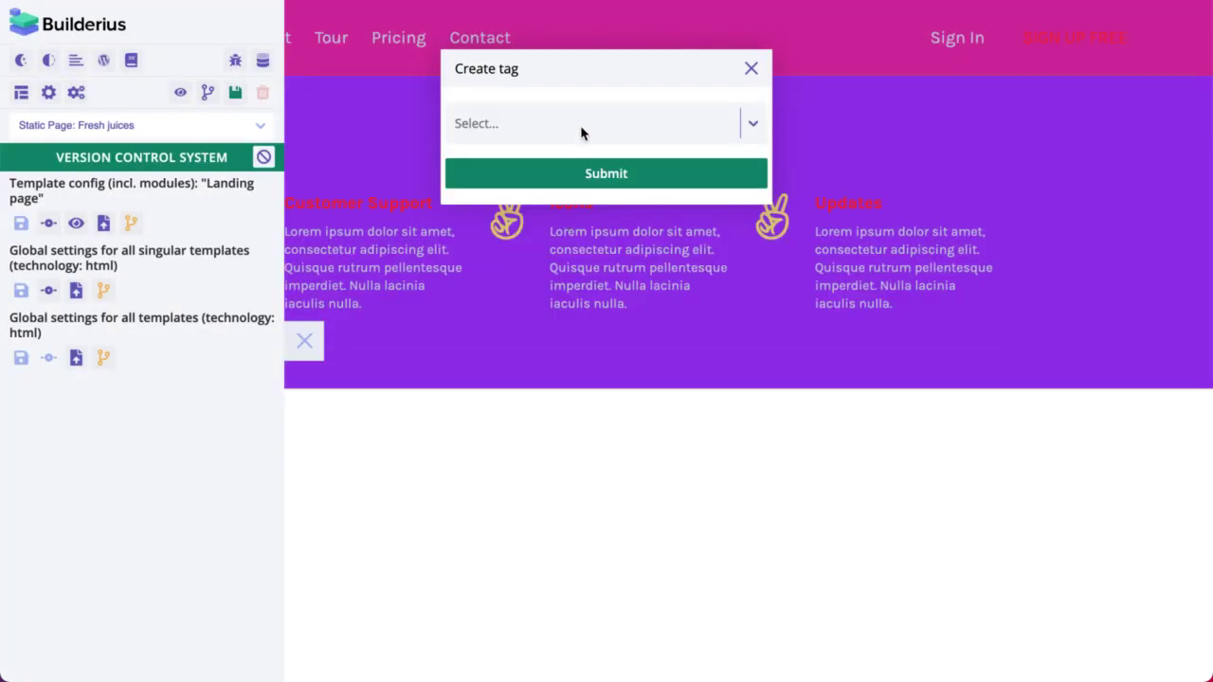
click(581, 129)
click(568, 123)
text(v1.0)
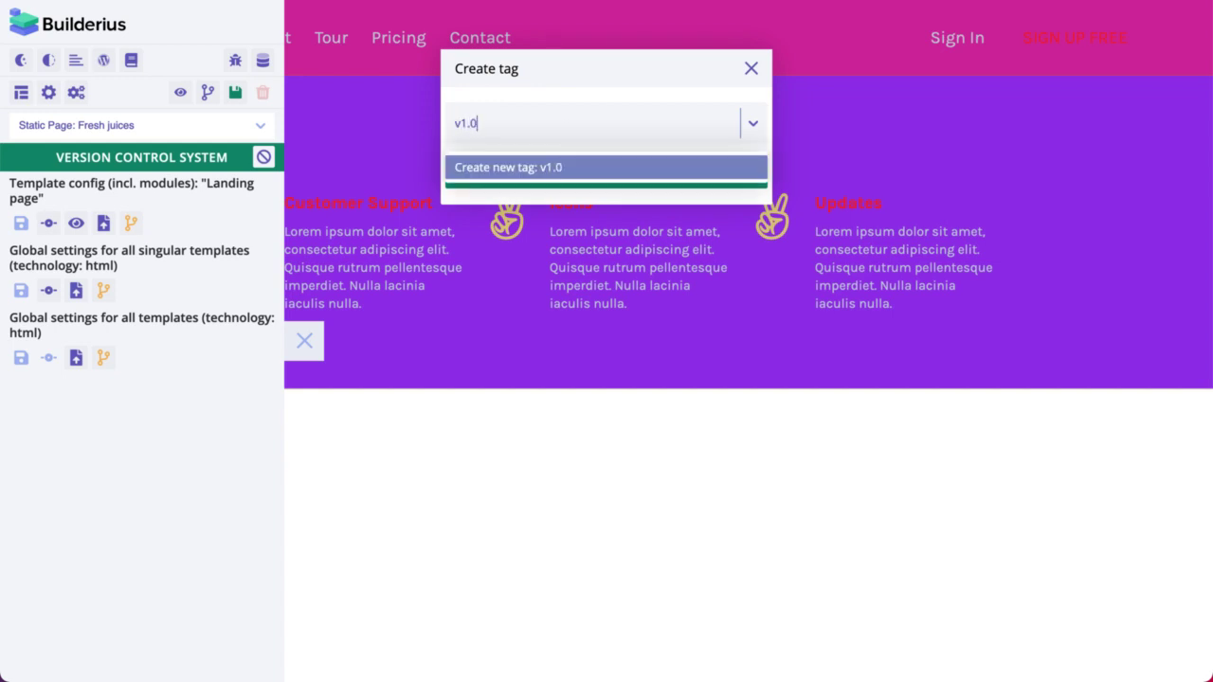
click(552, 168)
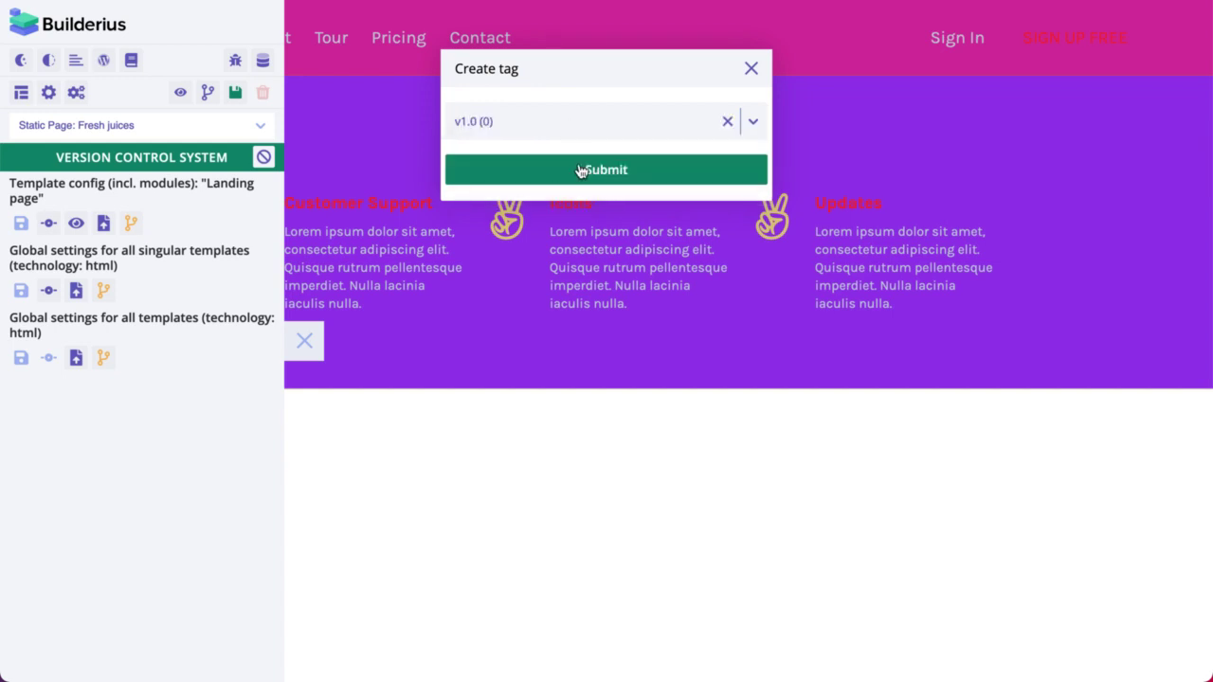
click(588, 169)
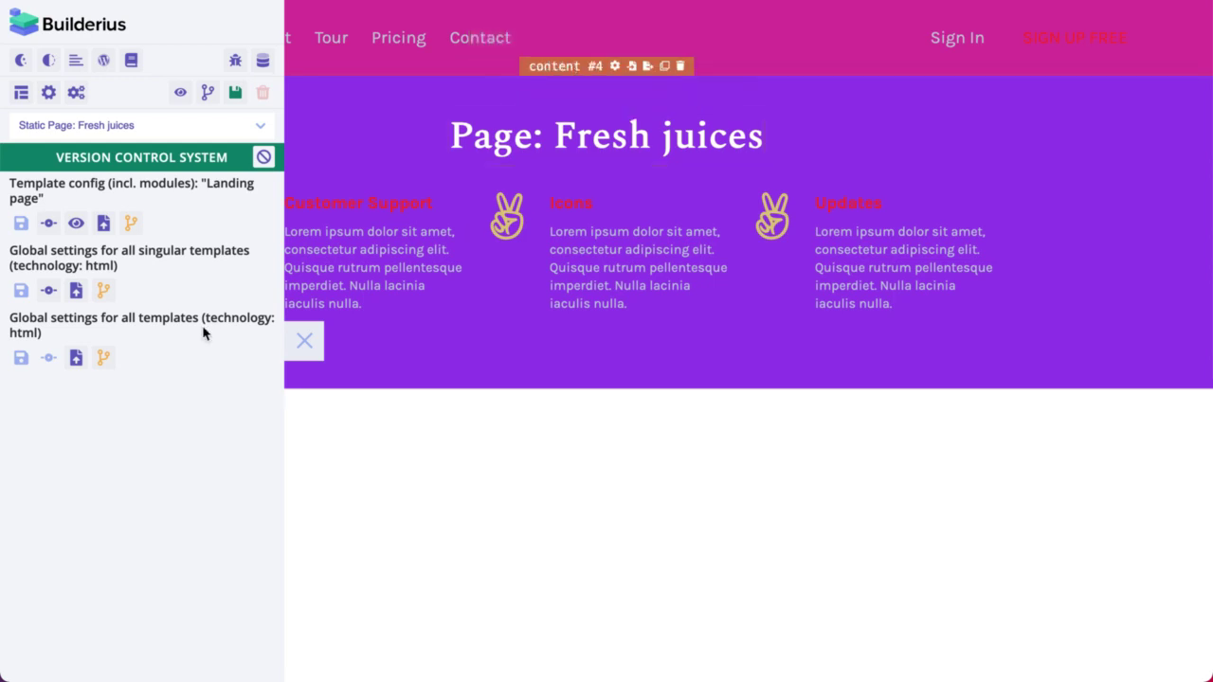
- Check the Landing page template's git graph and commit its config with the commit name "initial"
click(130, 226)
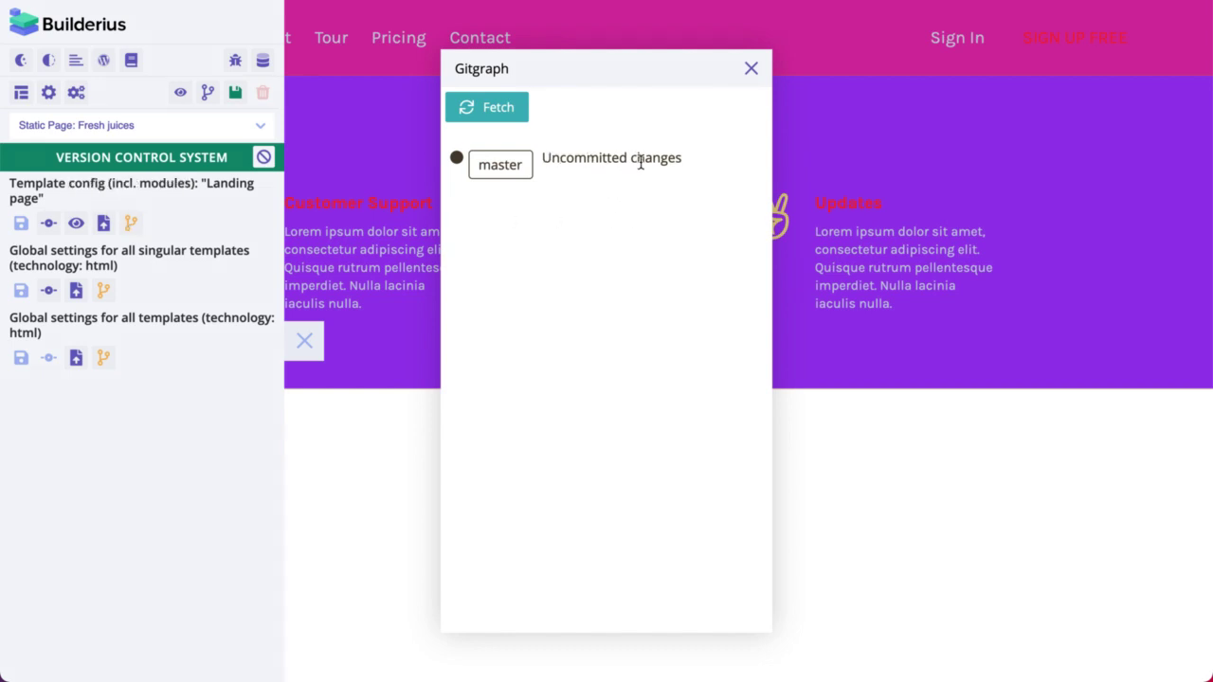
click(458, 160)
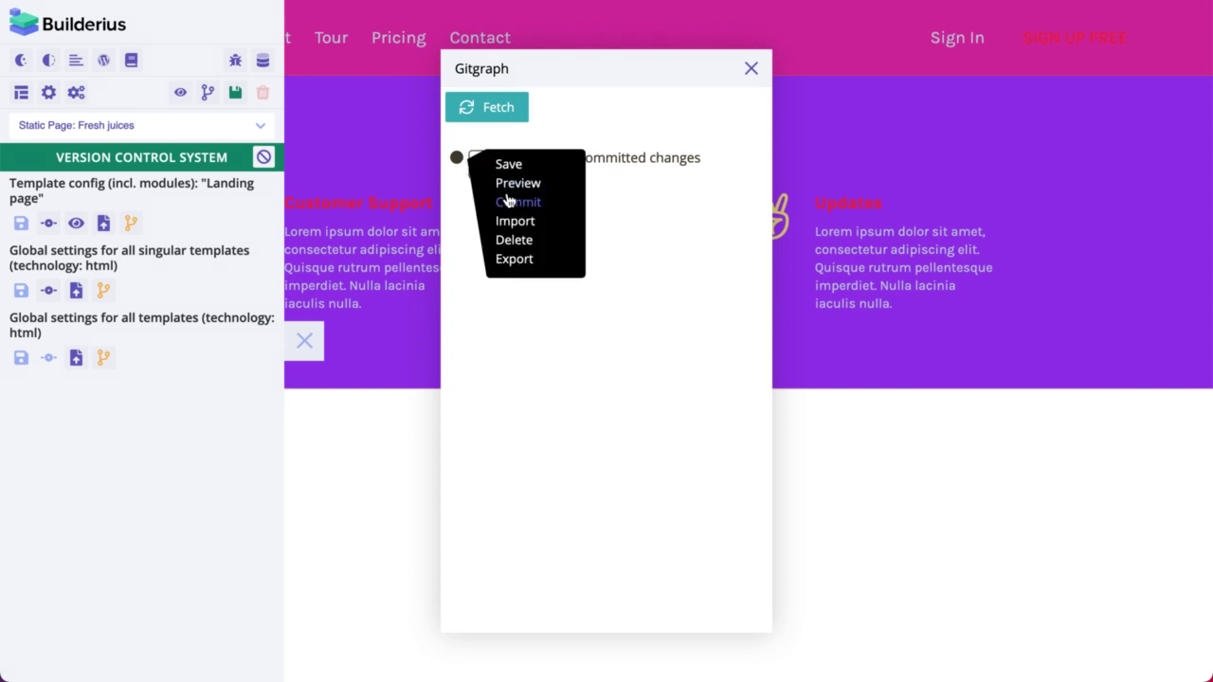
click(751, 68)
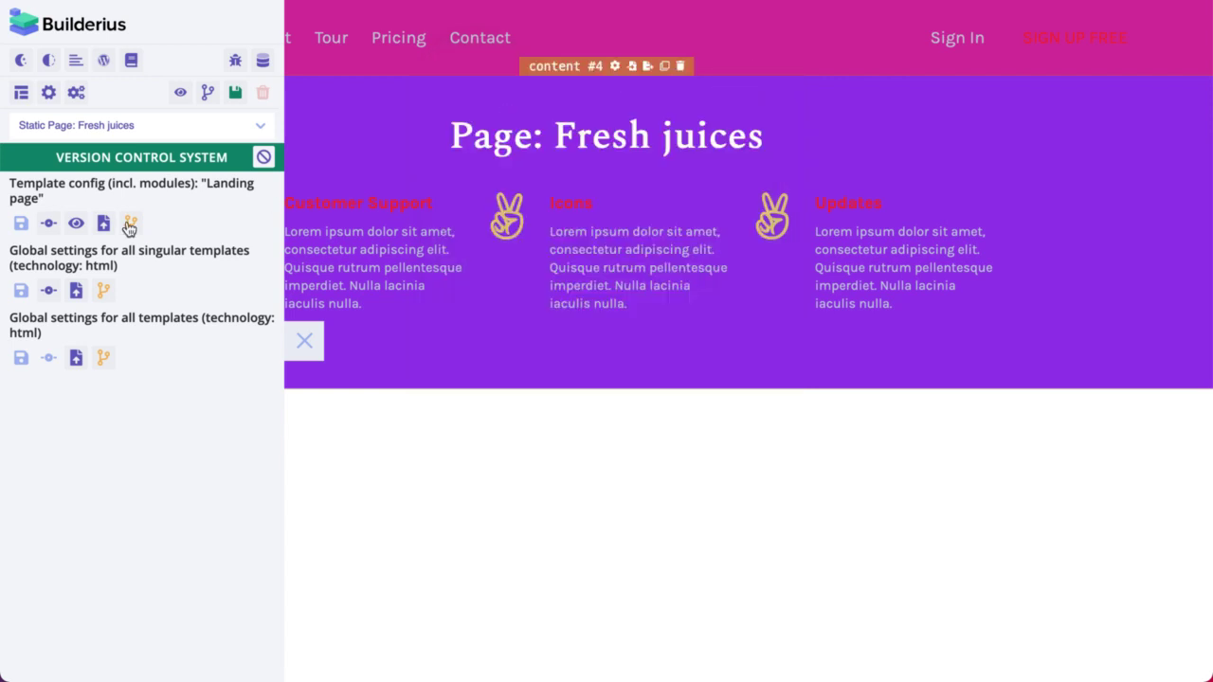
click(48, 226)
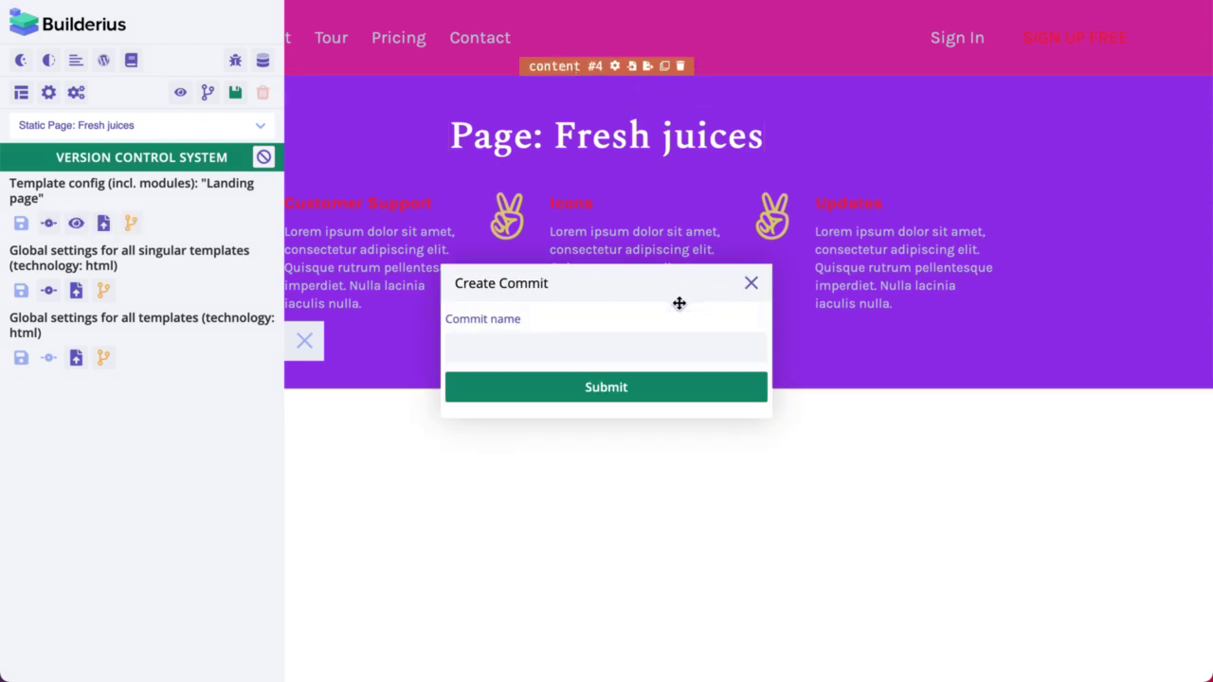
text(initial)
click(677, 386)
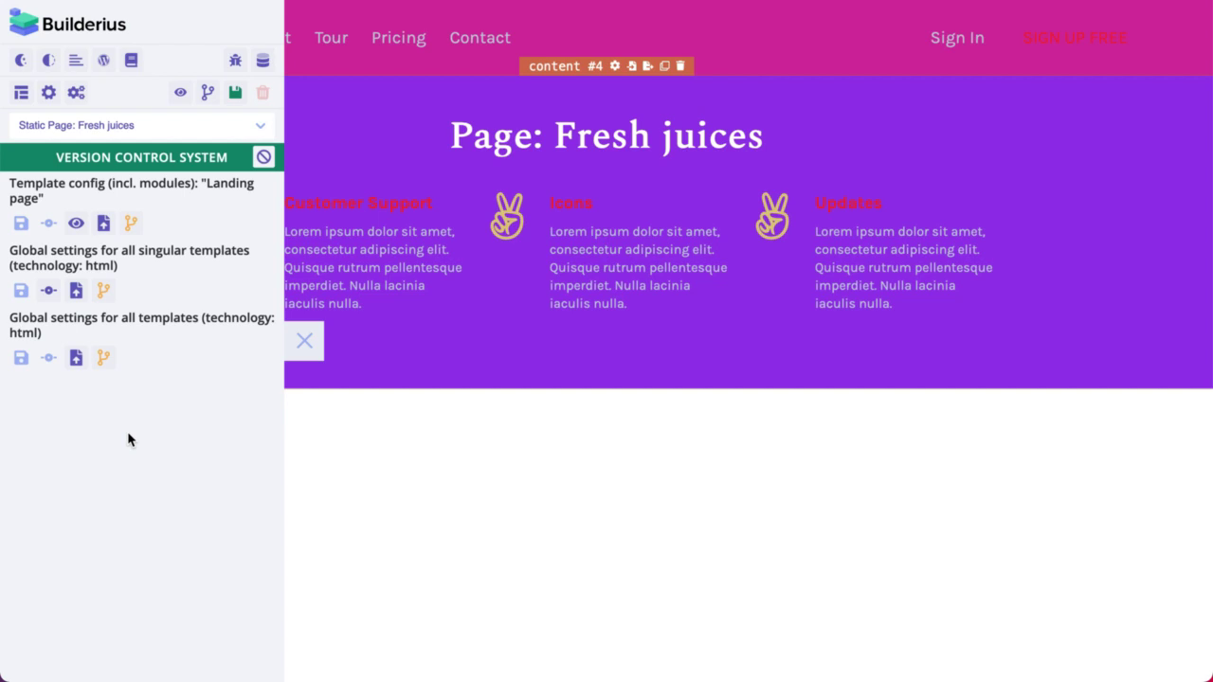
- Inspect the tagged init commit in the git graph of the global settings for all templates
click(103, 357)
click(457, 159)
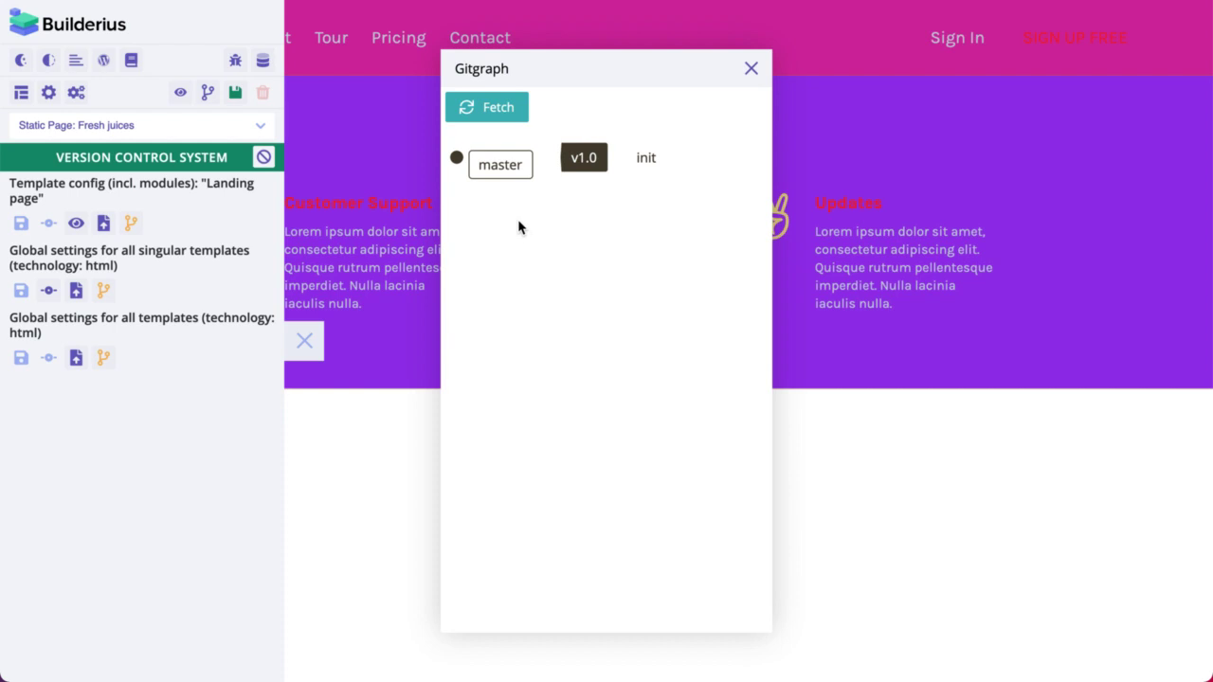
- Compare the tags and commit options in the git graphs of the Landing page template and the global settings for all templates
mouse_move(474, 163)
click(748, 73)
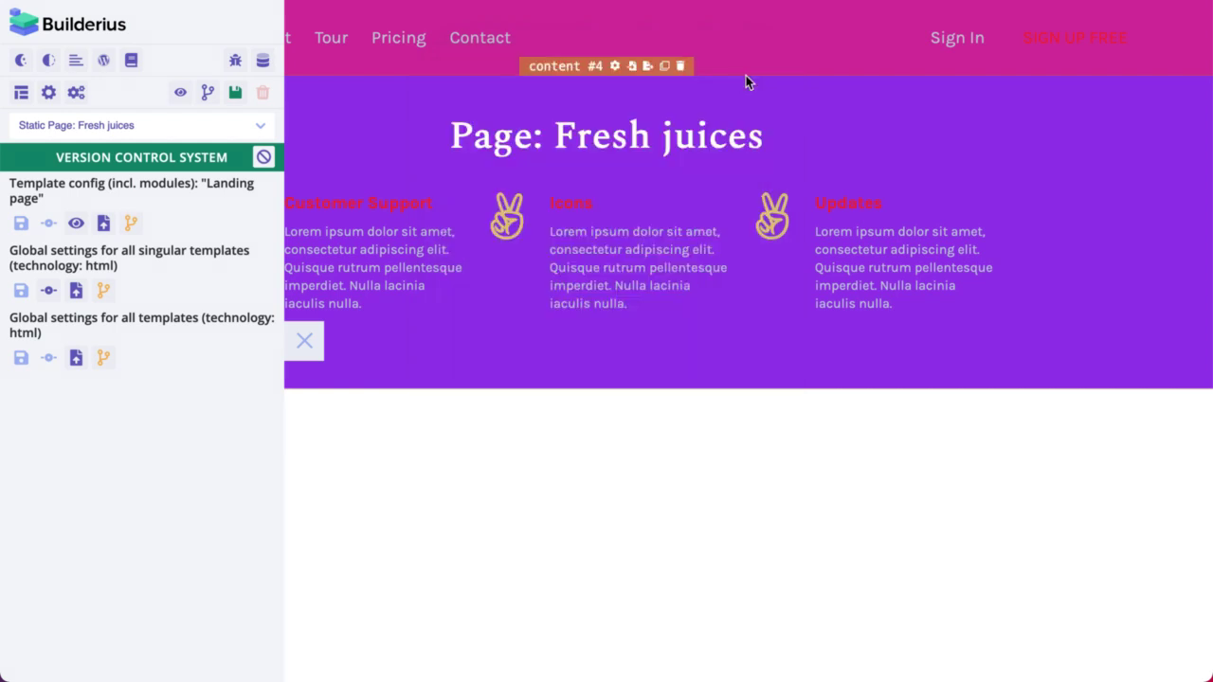
click(131, 229)
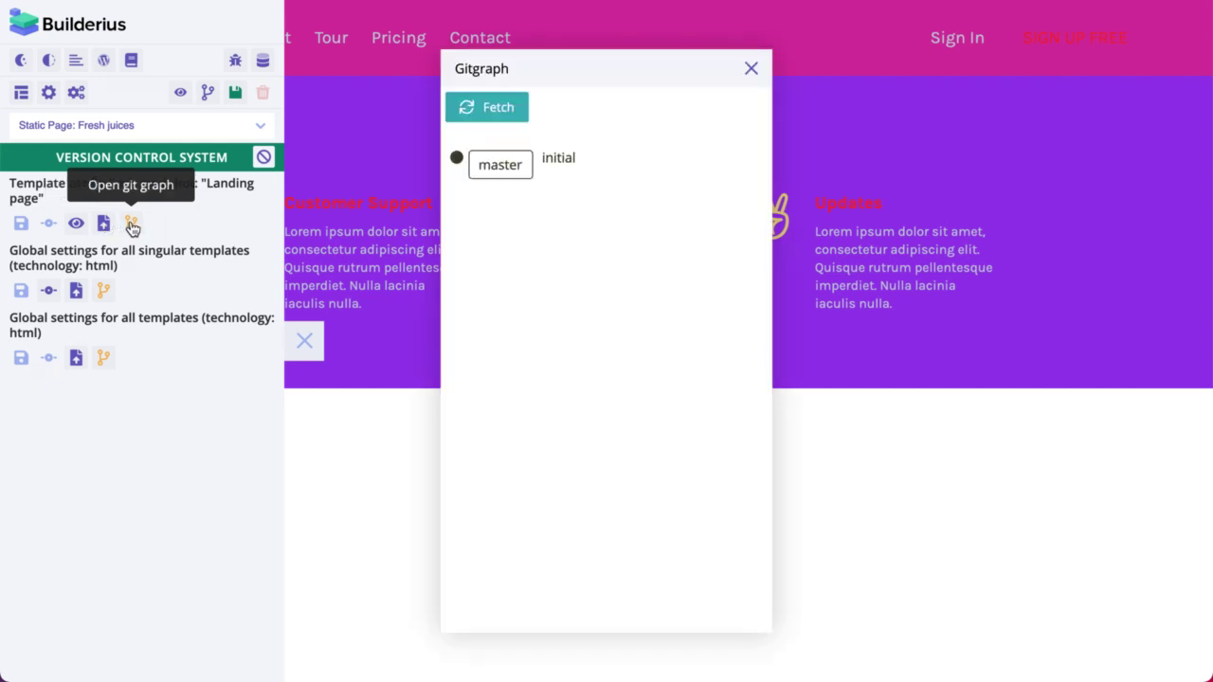
mouse_move(456, 158)
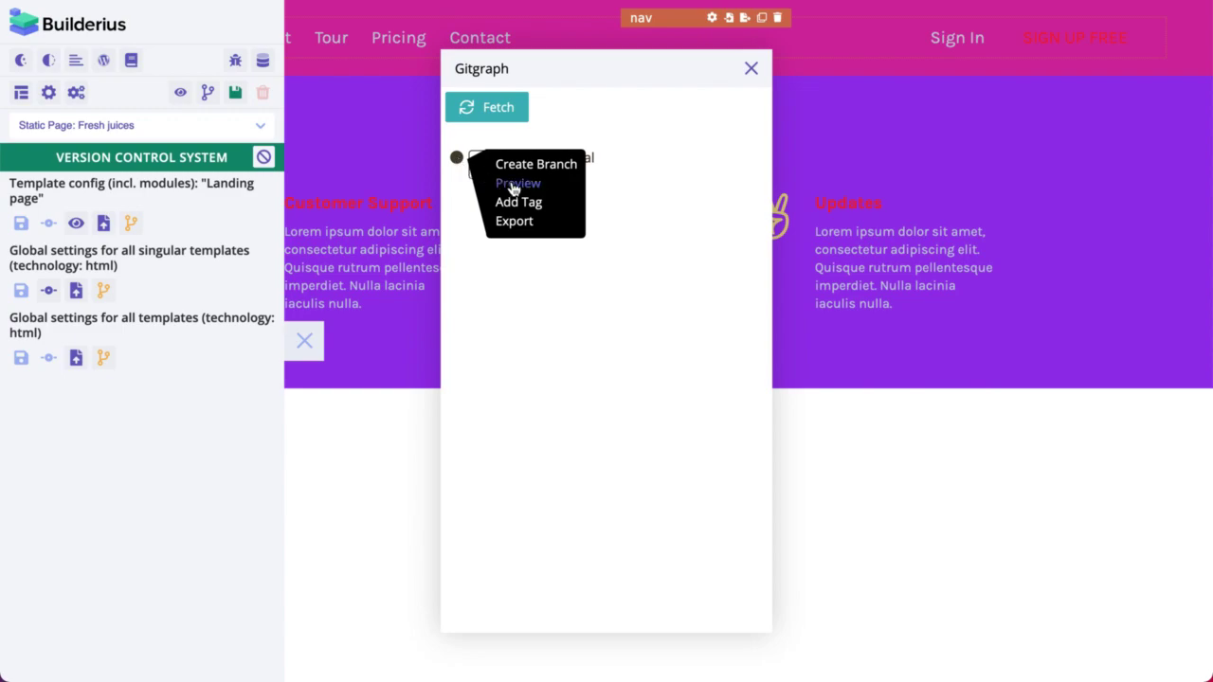
click(509, 186)
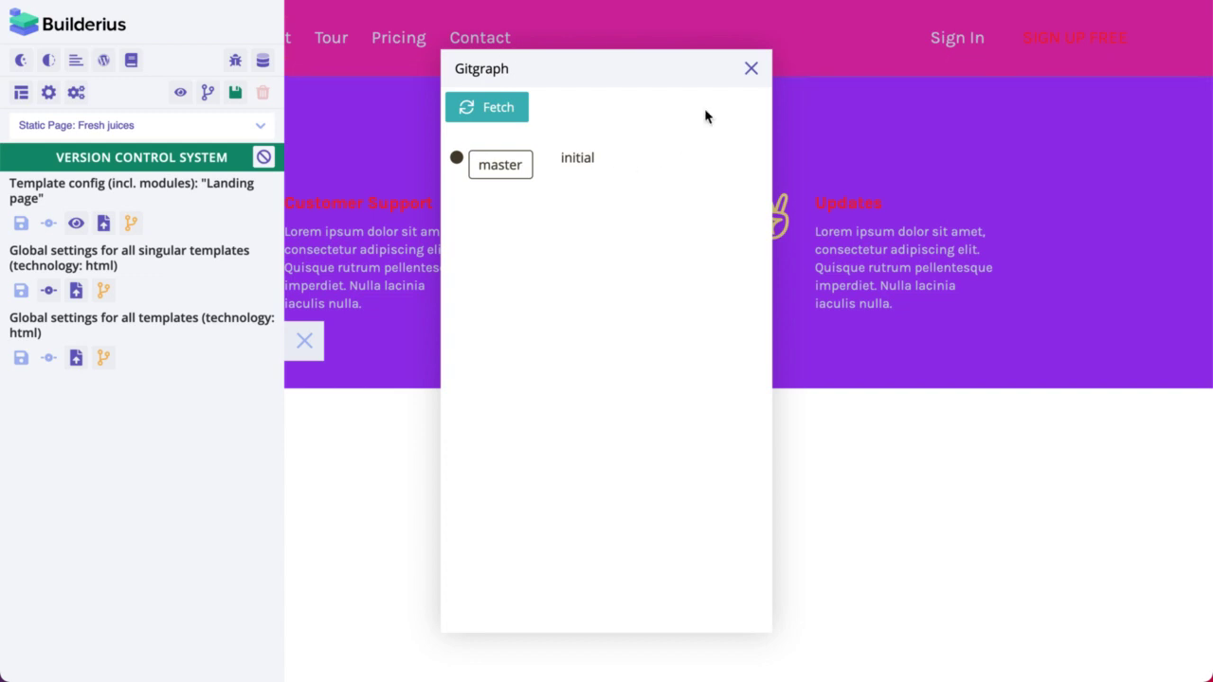
click(752, 68)
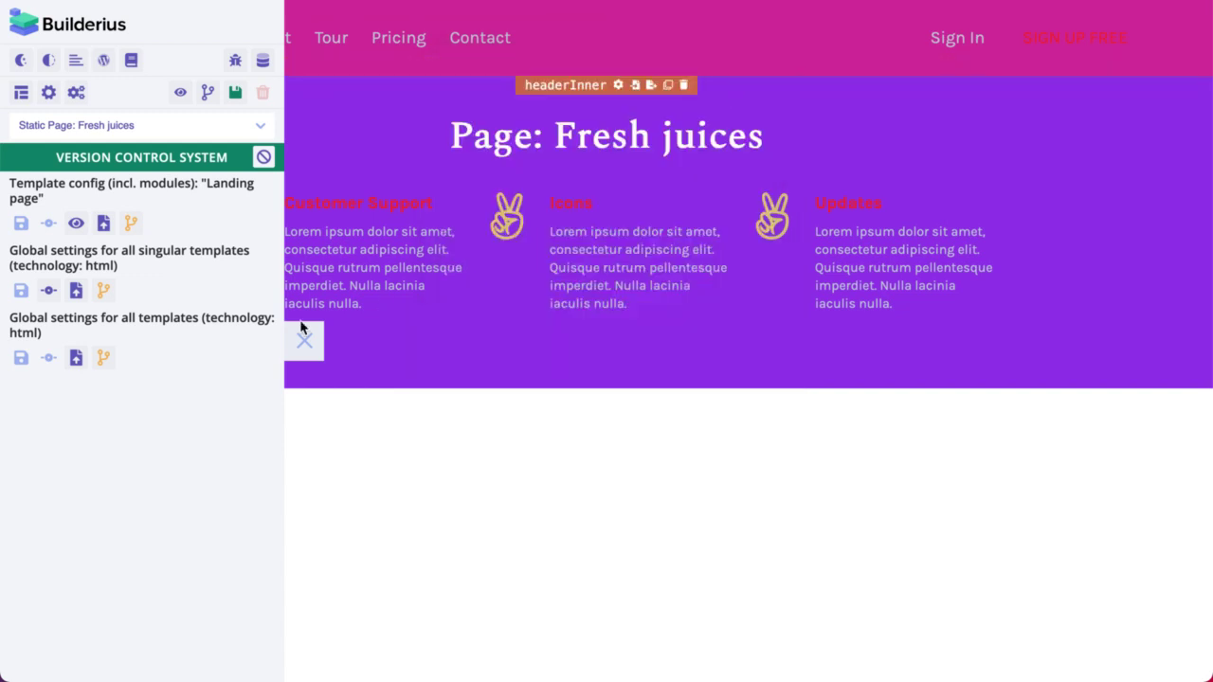
click(100, 360)
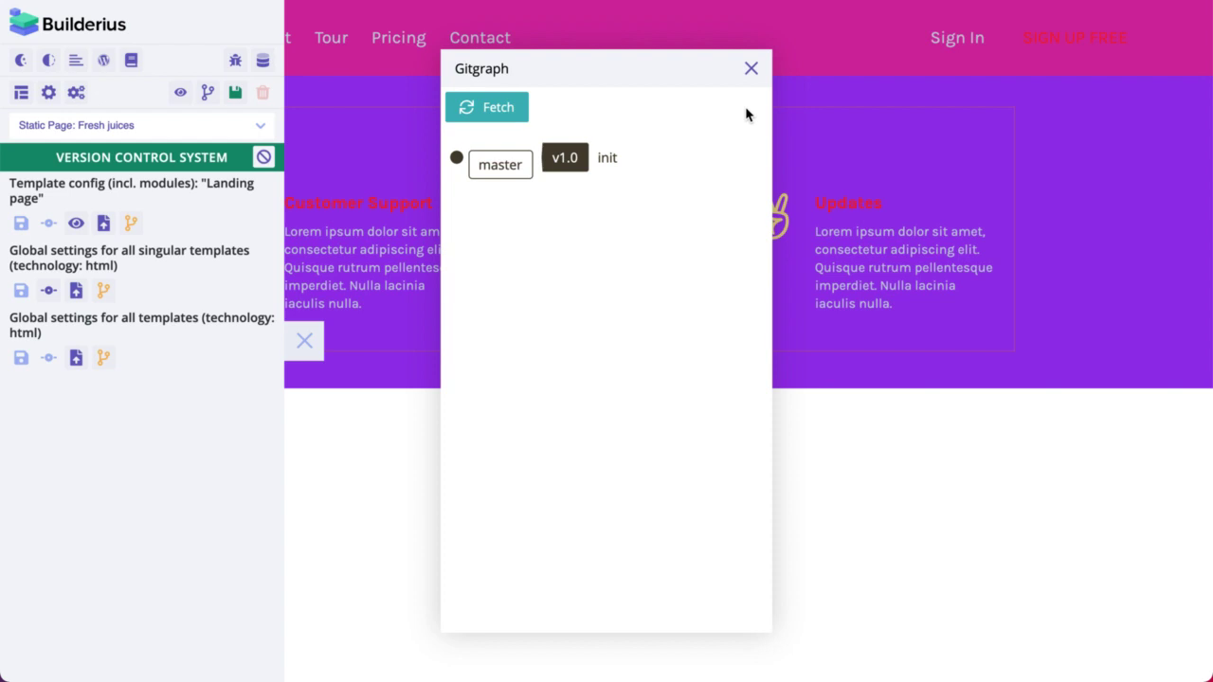
click(753, 70)
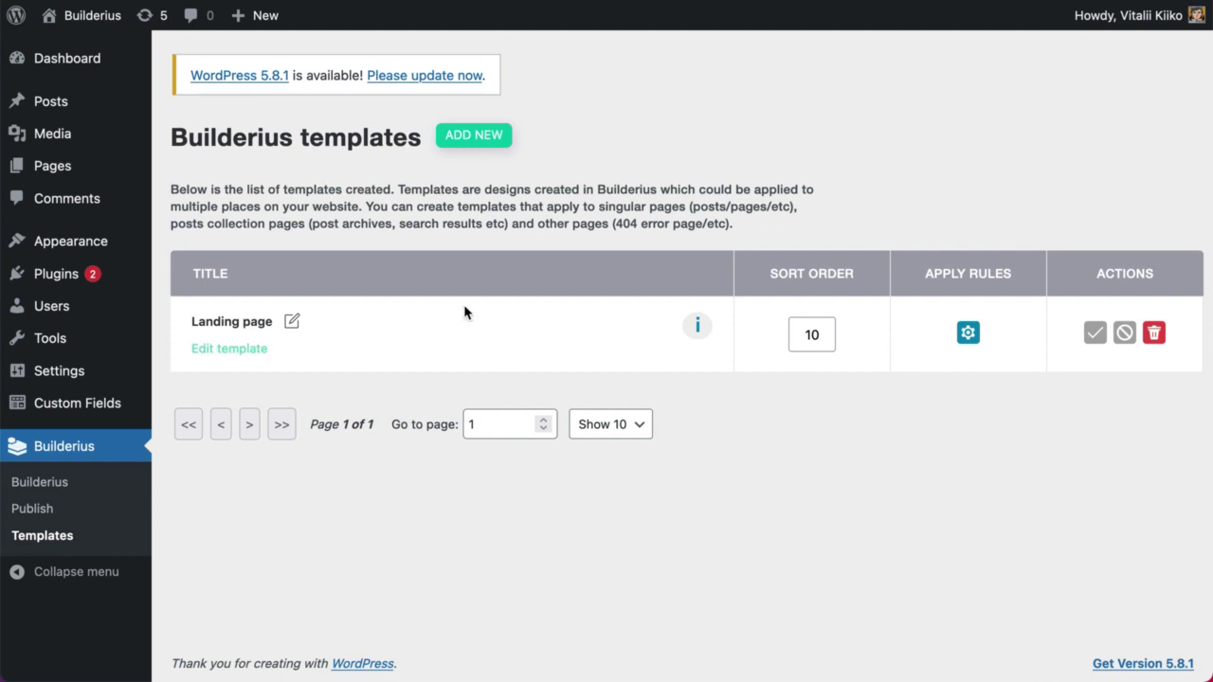
- Start creating the first Builderius release in the WordPress admin, choosing tag v1.0 and proceeding to the entity review
click(87, 512)
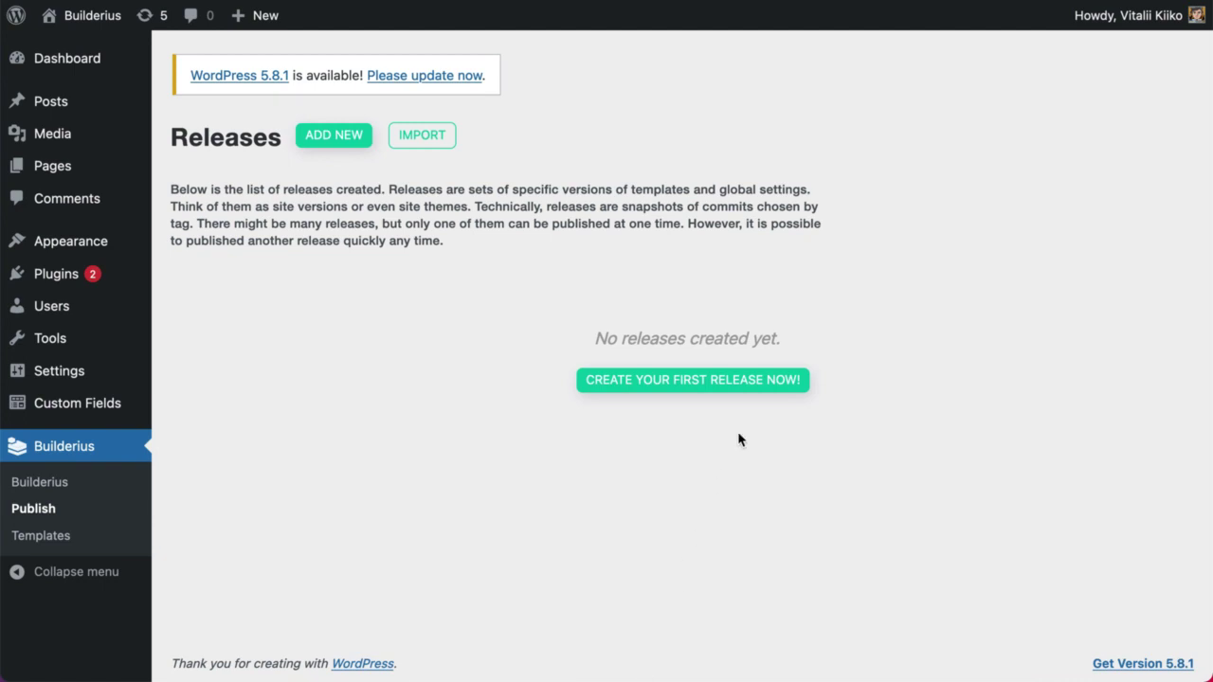
click(707, 380)
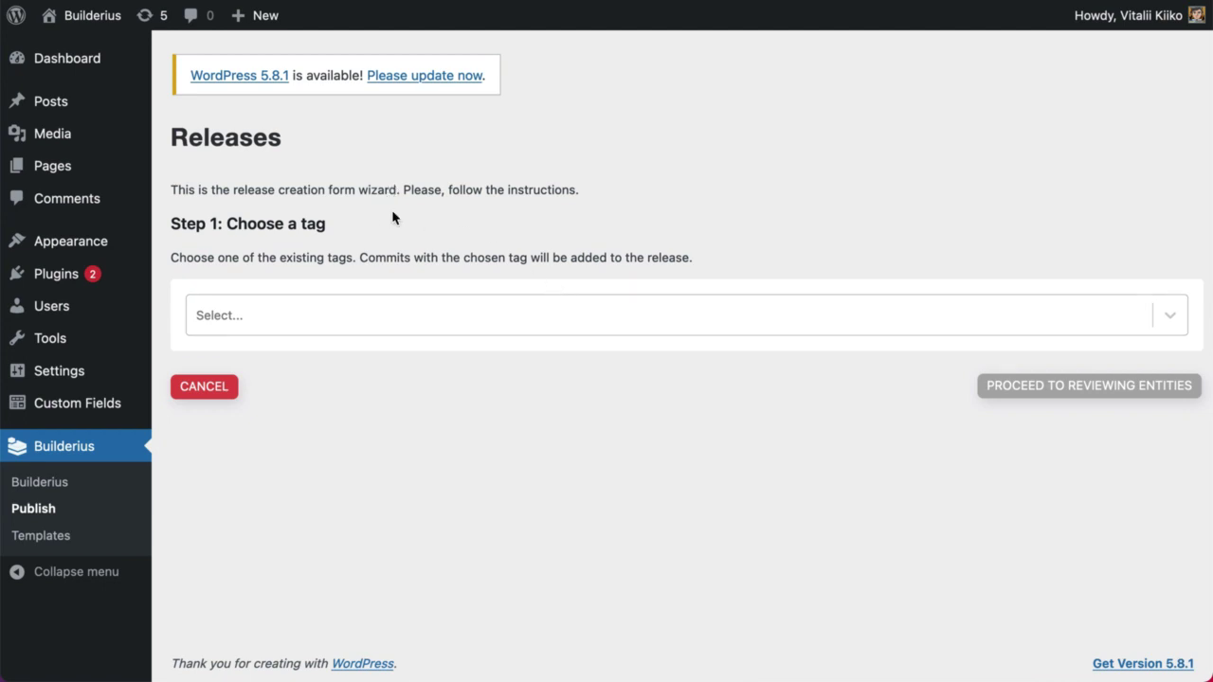
click(401, 315)
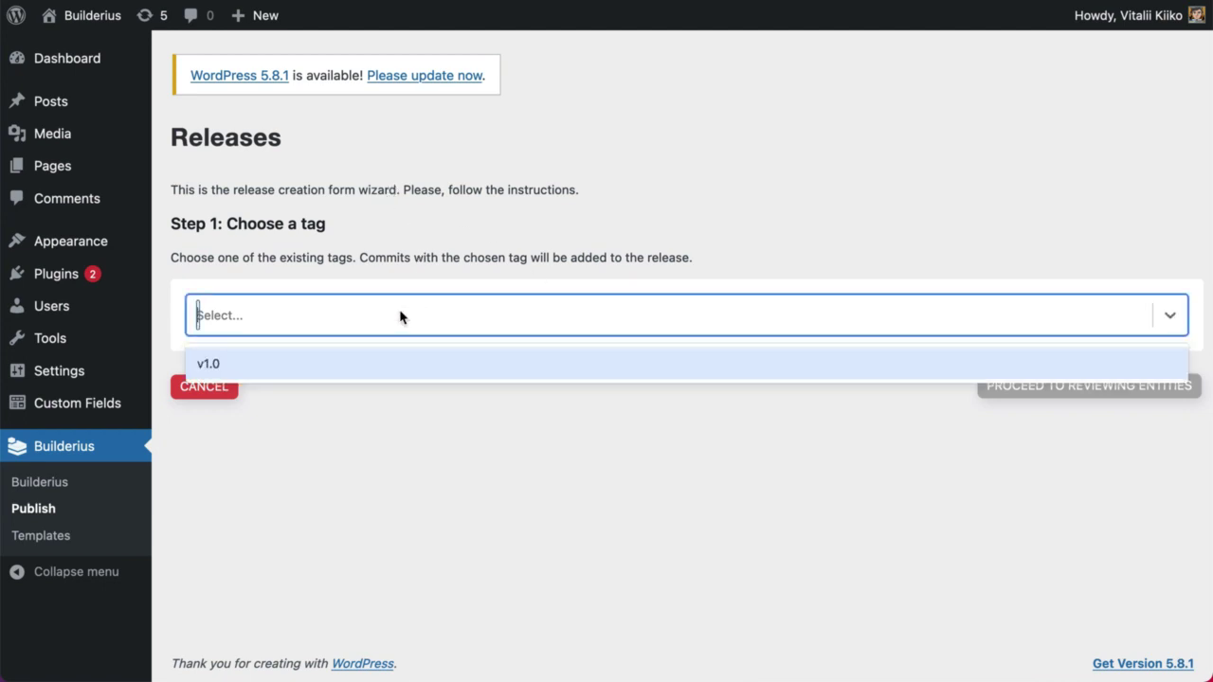
click(225, 364)
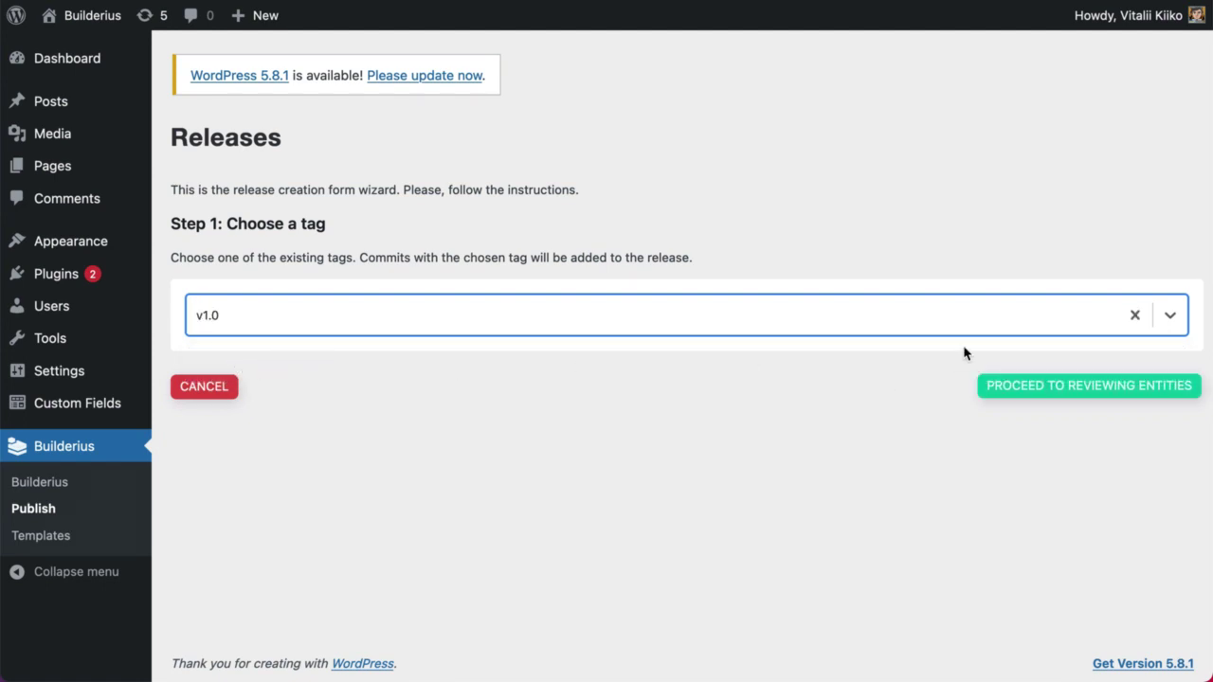
click(1068, 389)
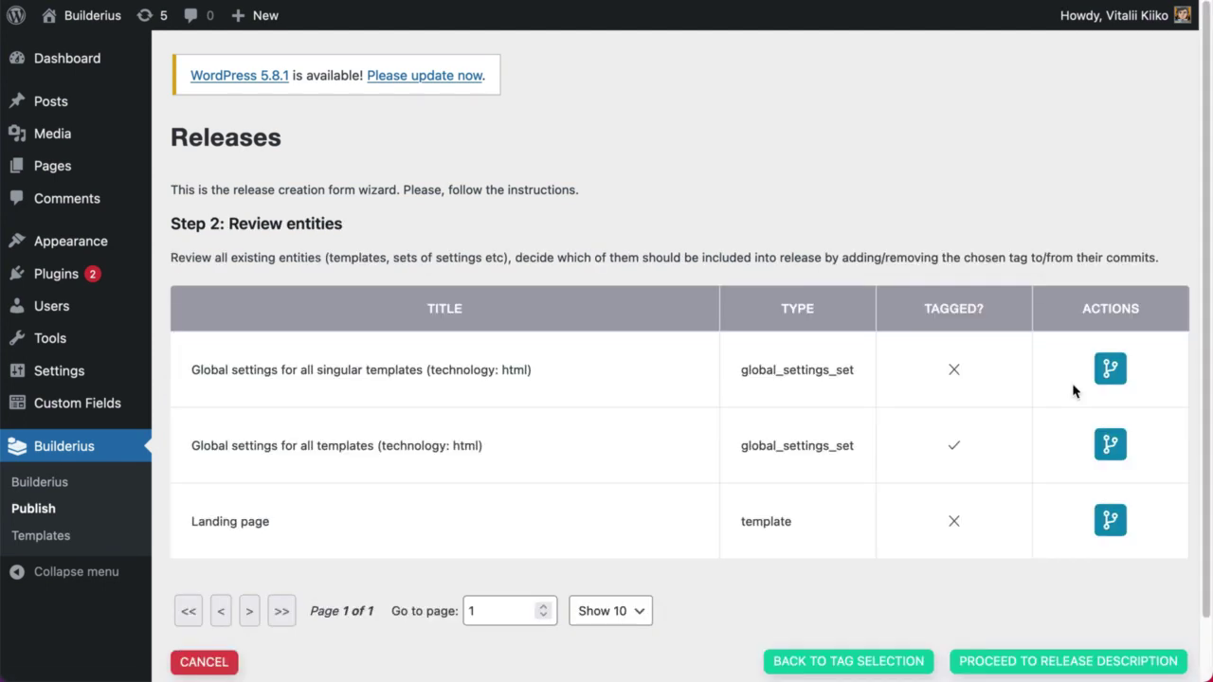
- Add the tag v1.0 to the Landing page template's initial commit through its git graph in the release's entity review
scroll(690, 360, down, 2)
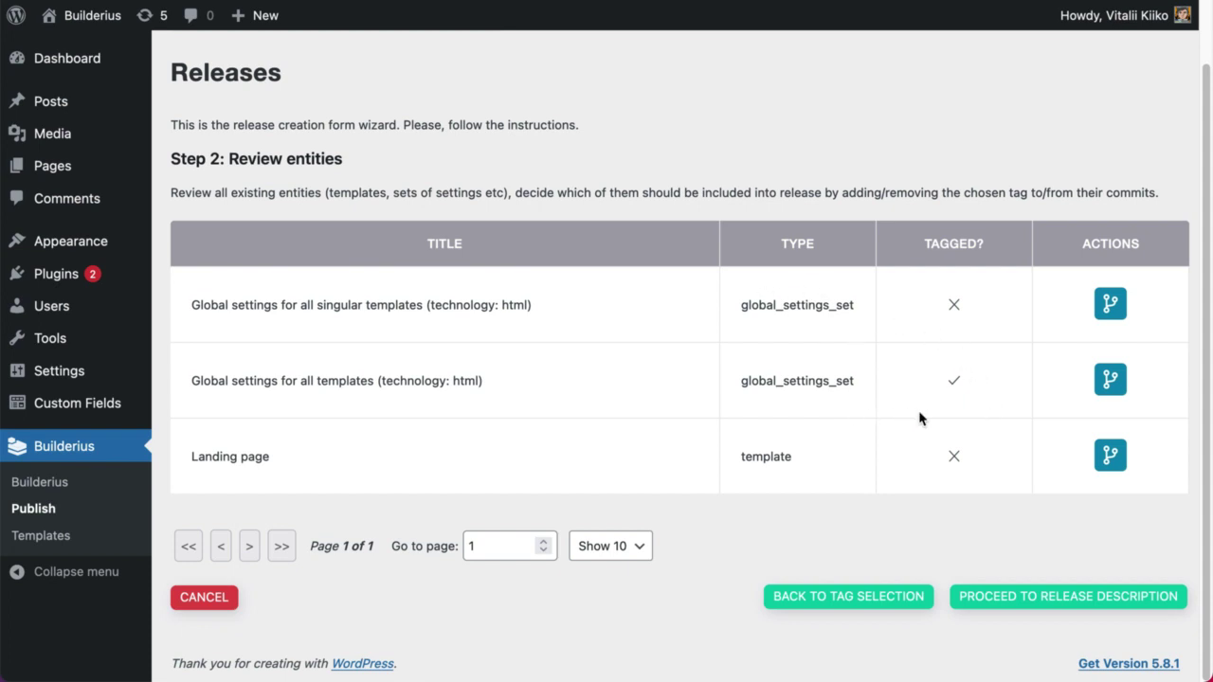
scroll(625, 290, up, 2)
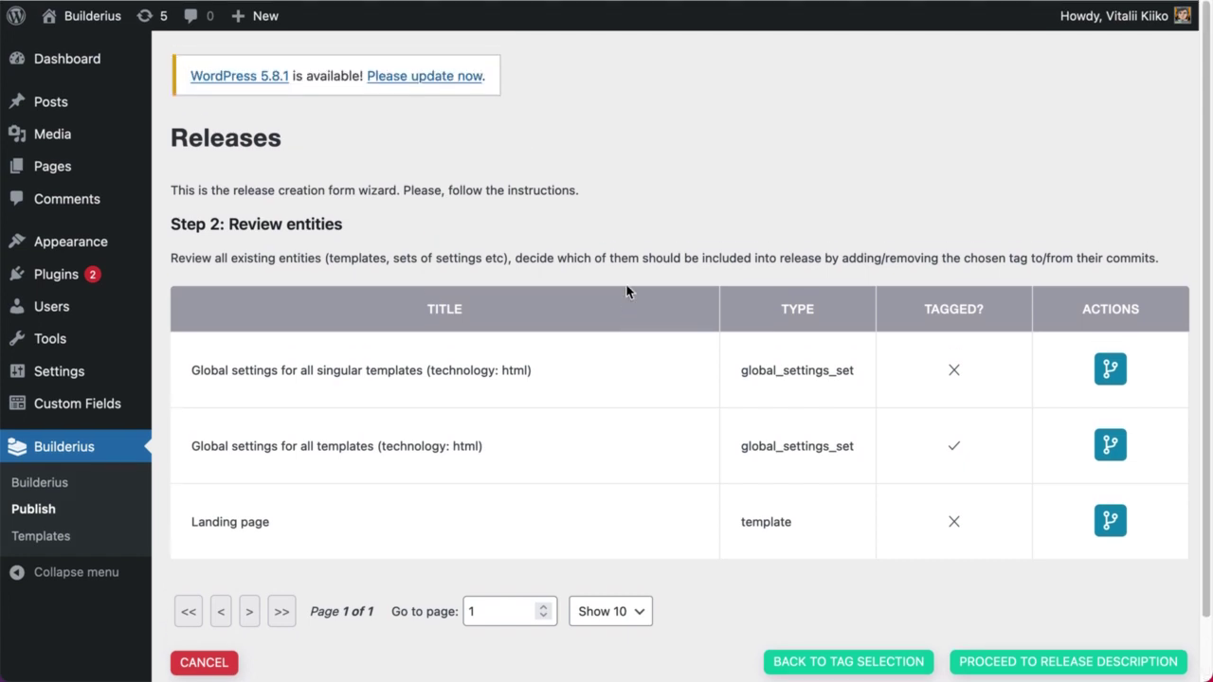
scroll(861, 392, down, 2)
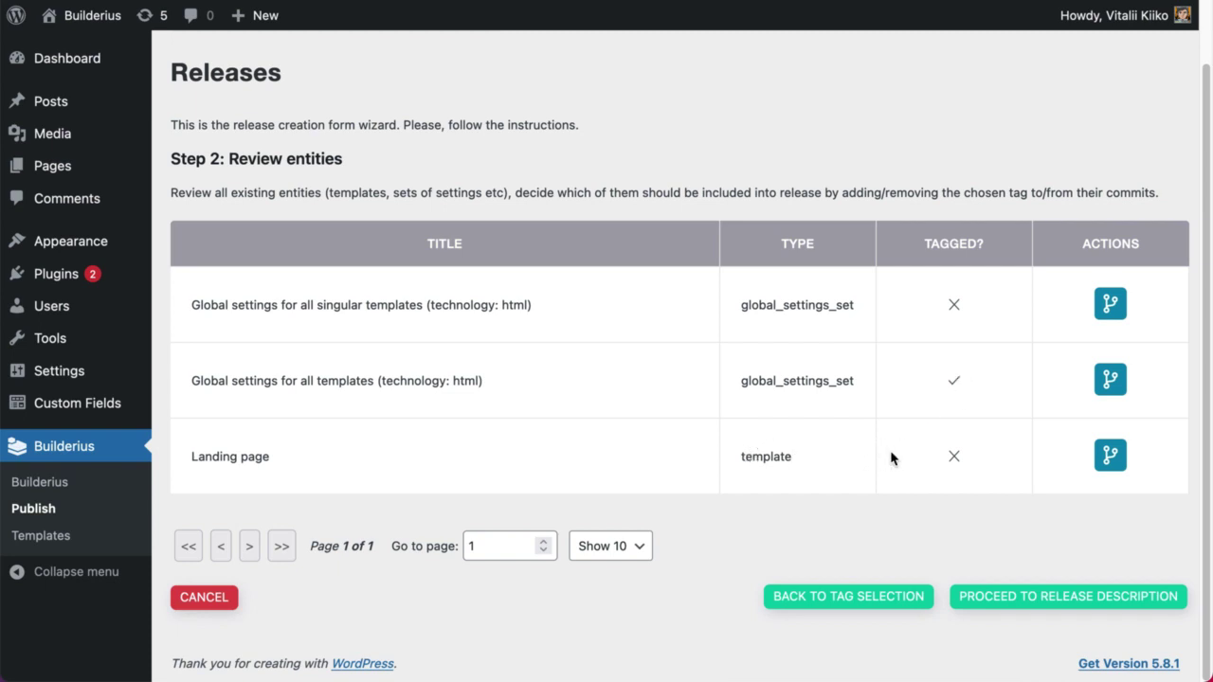
click(1110, 459)
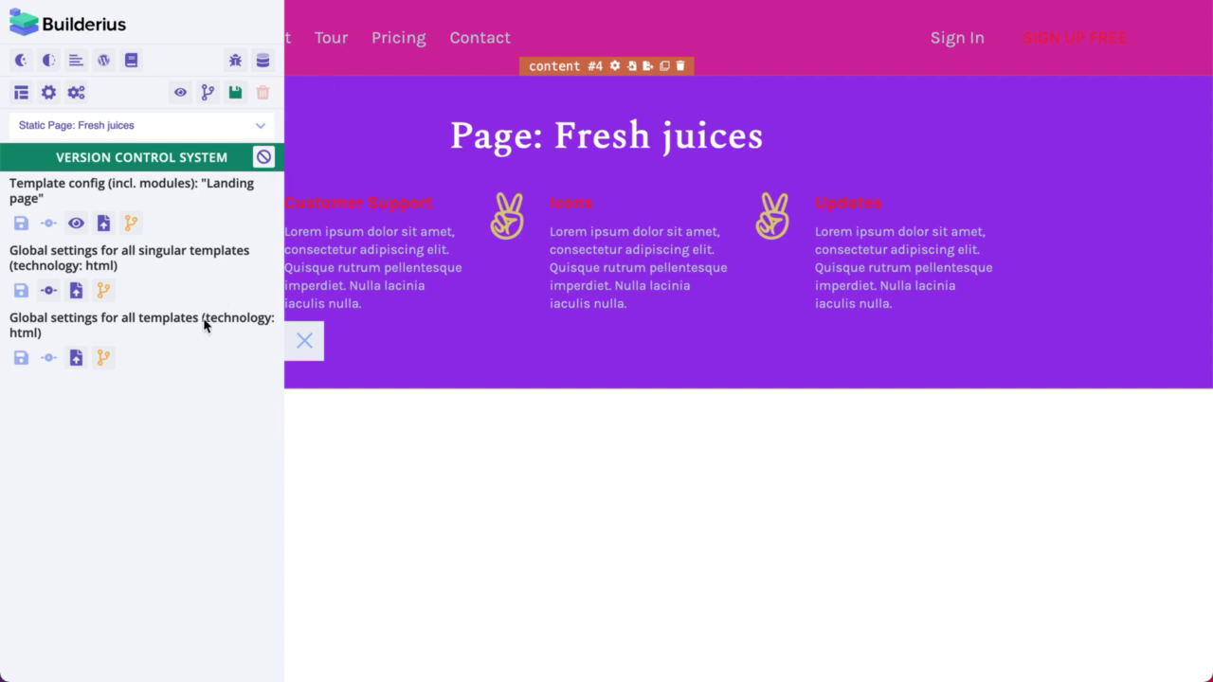
click(133, 225)
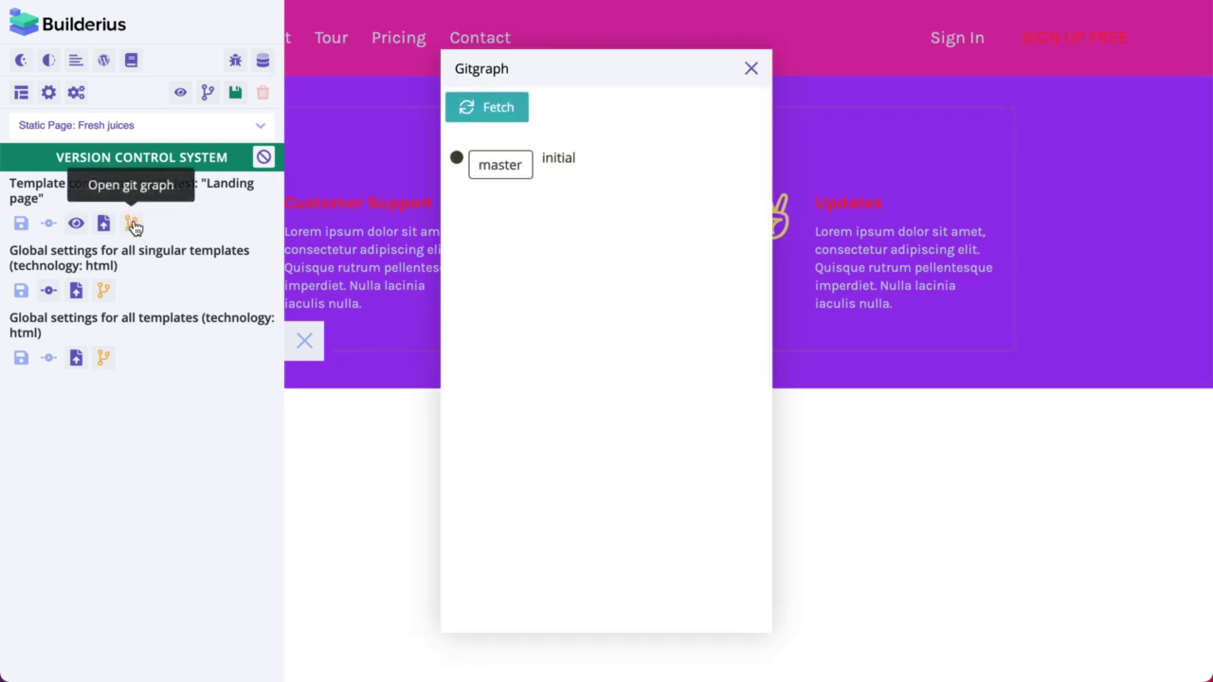
click(456, 157)
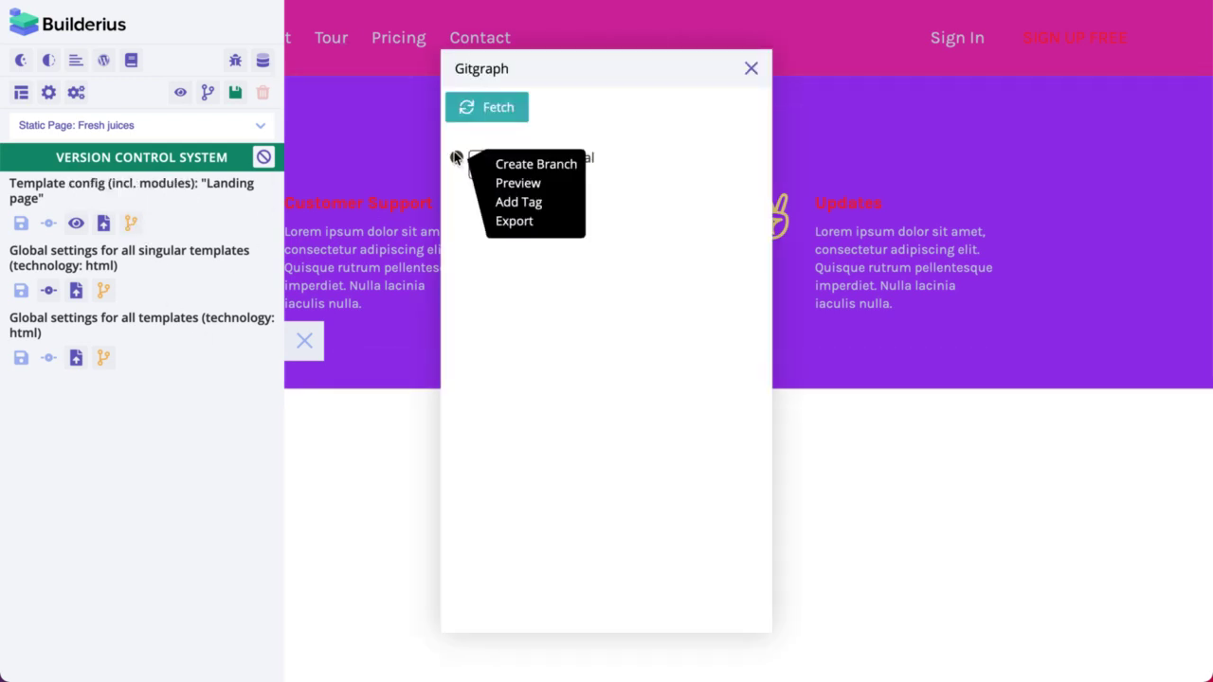
click(520, 208)
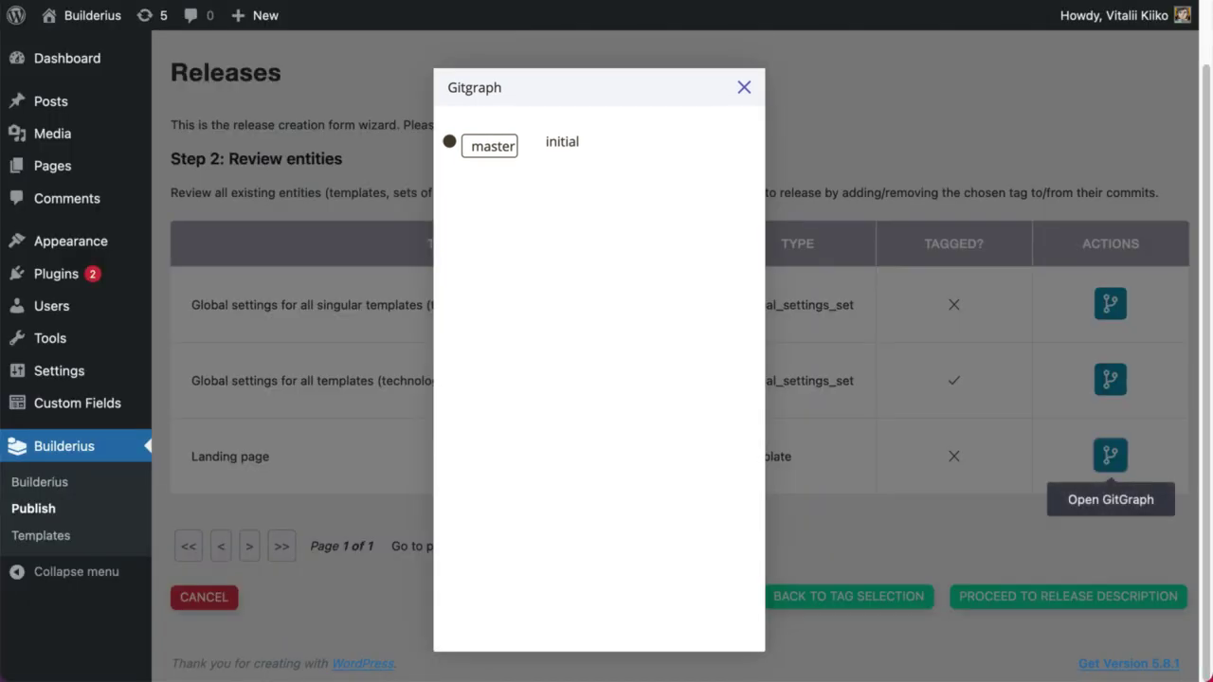
mouse_move(466, 149)
click(494, 150)
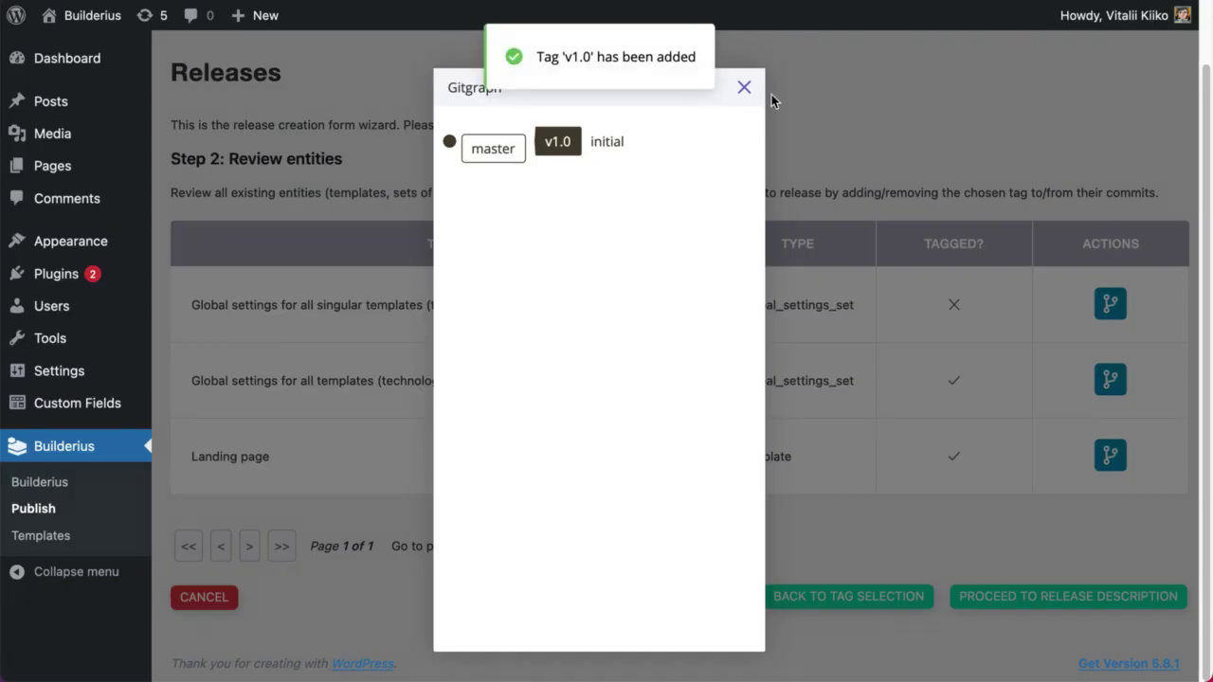
click(745, 88)
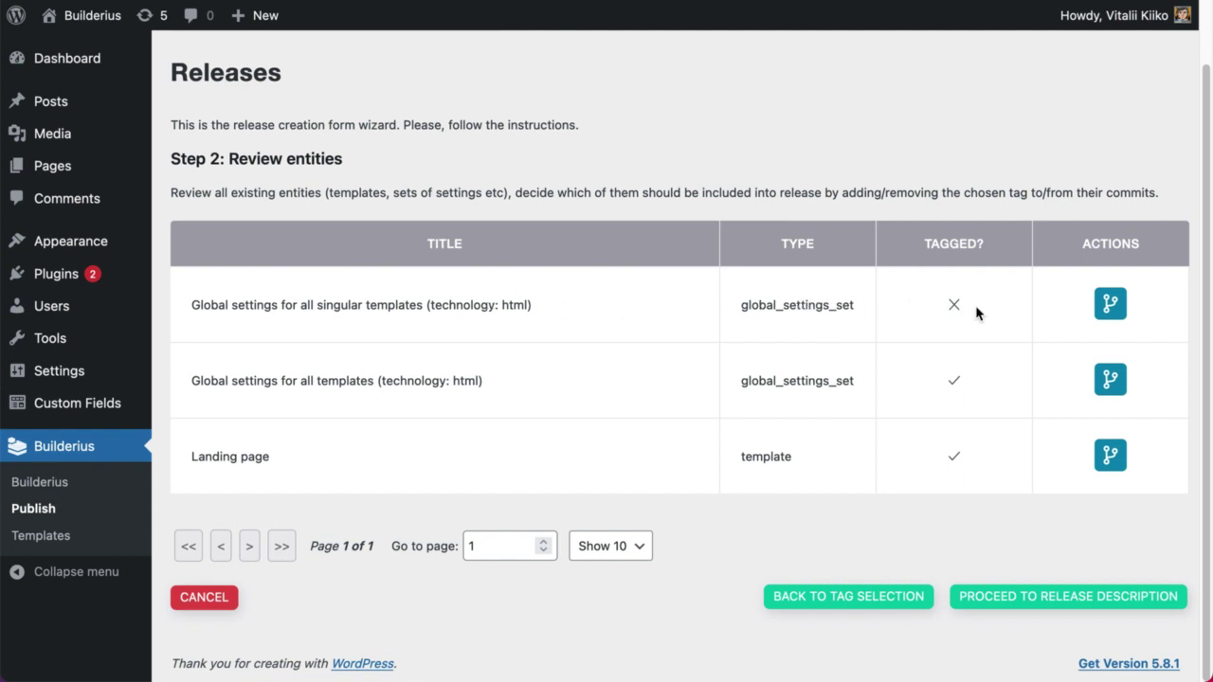
- Proceed to the release description, describe the release as "Initial version" and submit it
click(1023, 597)
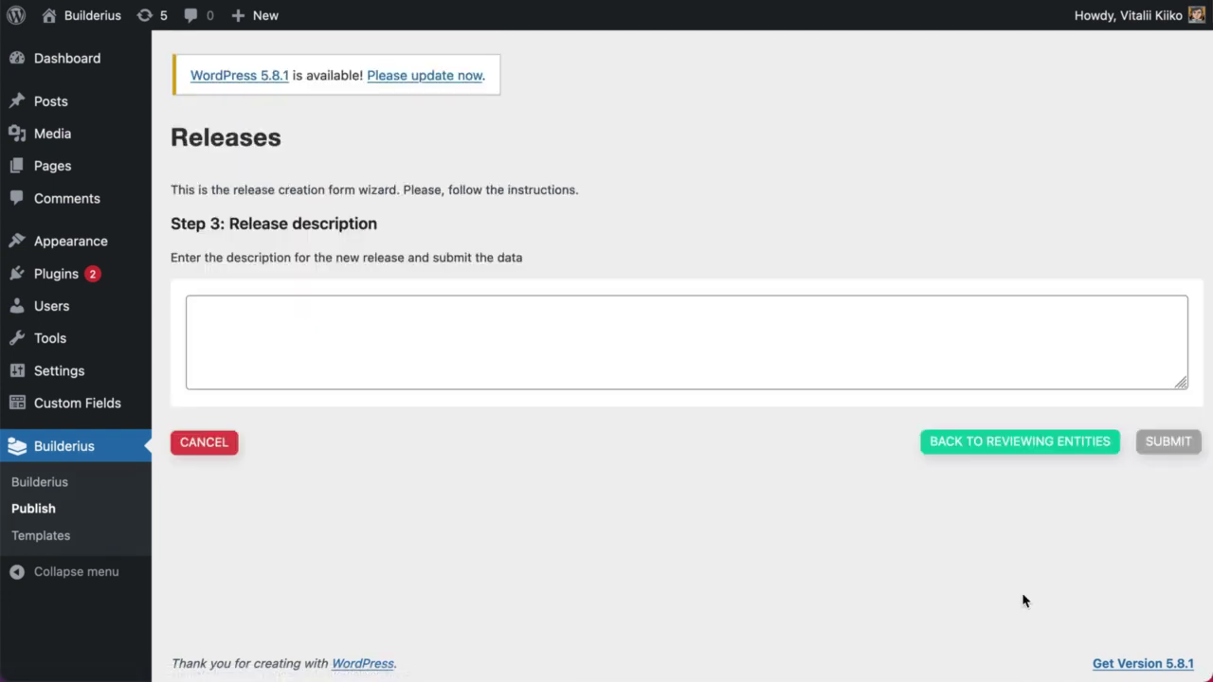
click(662, 344)
text(Initia)
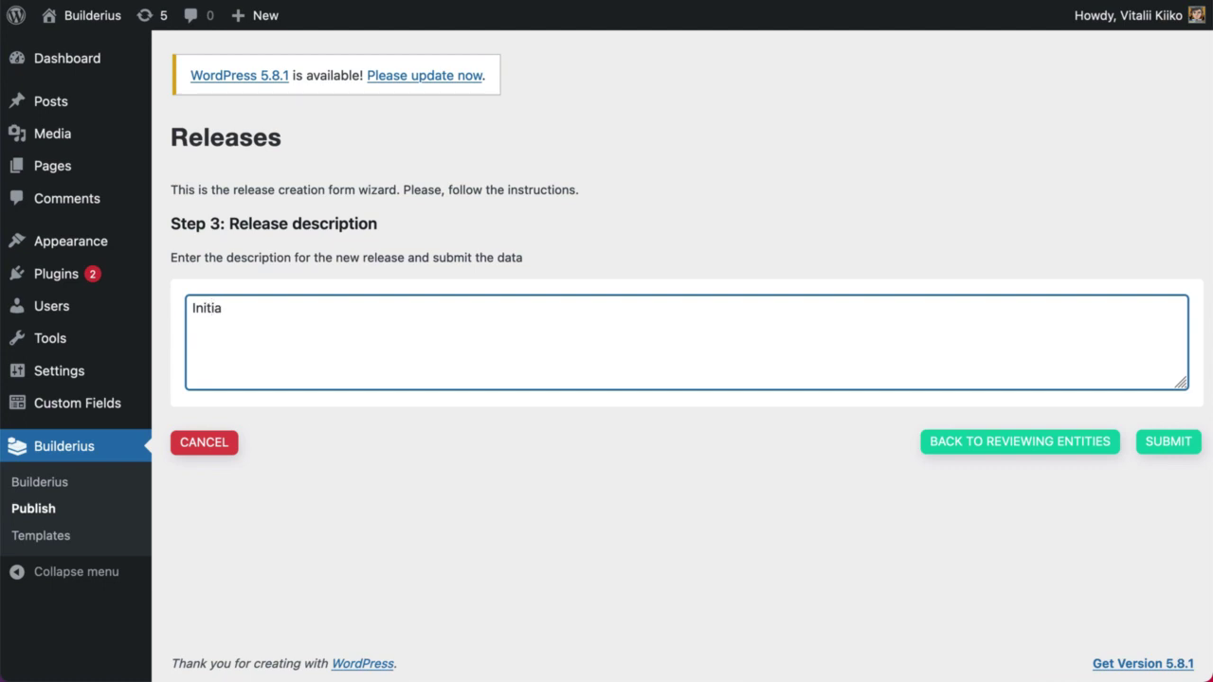
text(l version)
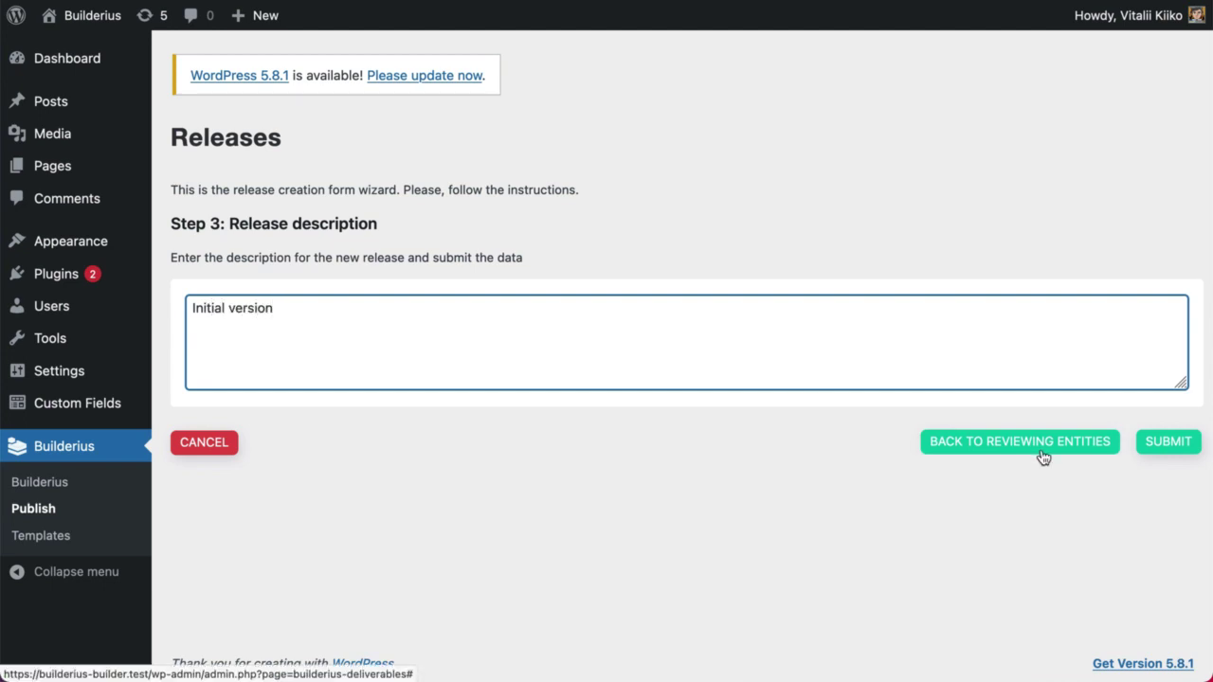
click(1169, 442)
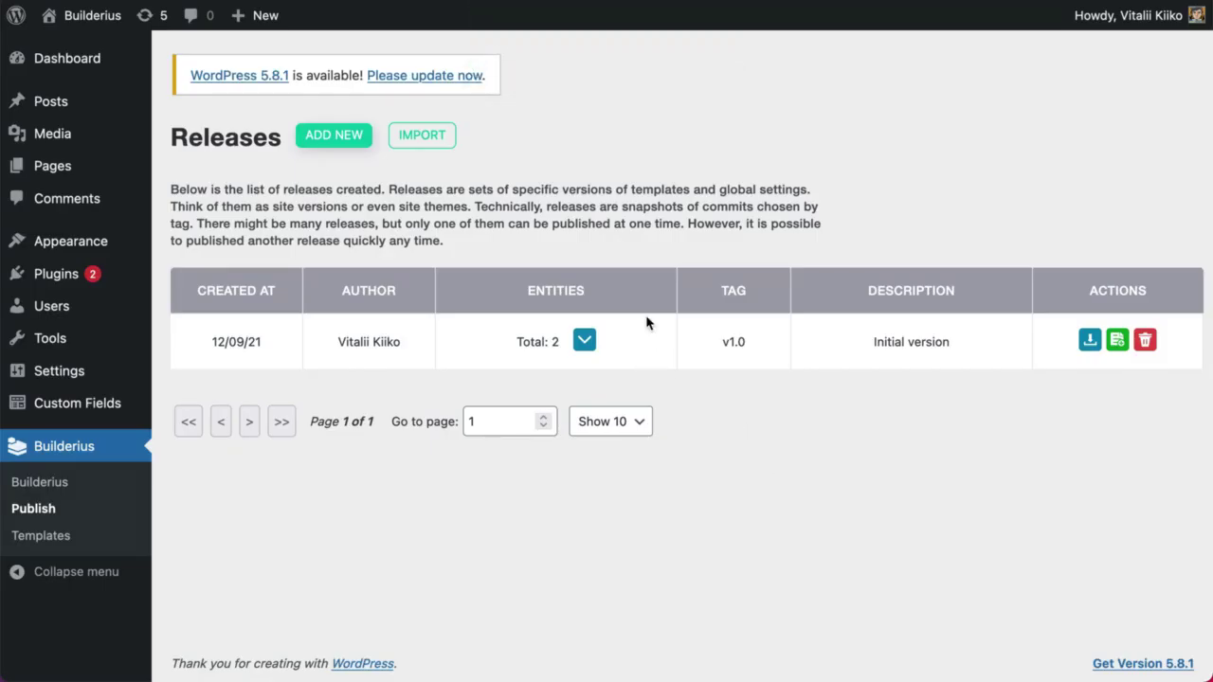
- Review the entities included in the v1.0 release, publish the release and reload the Fresh juices page on the site
click(584, 342)
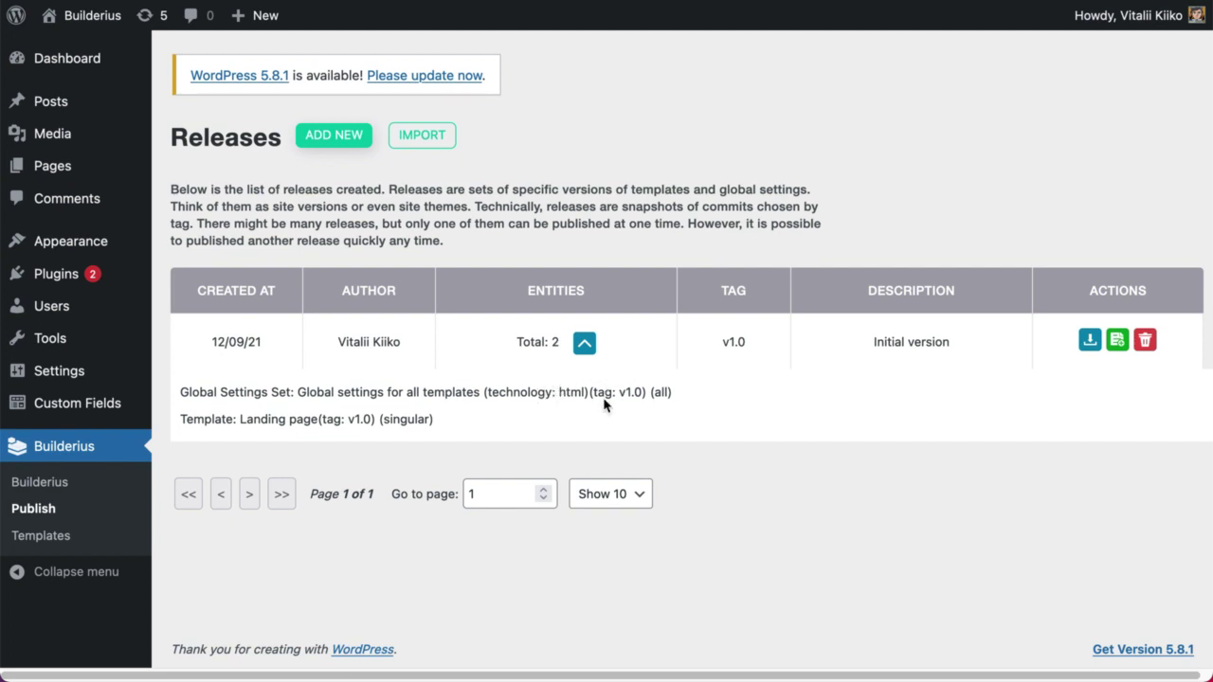
click(584, 343)
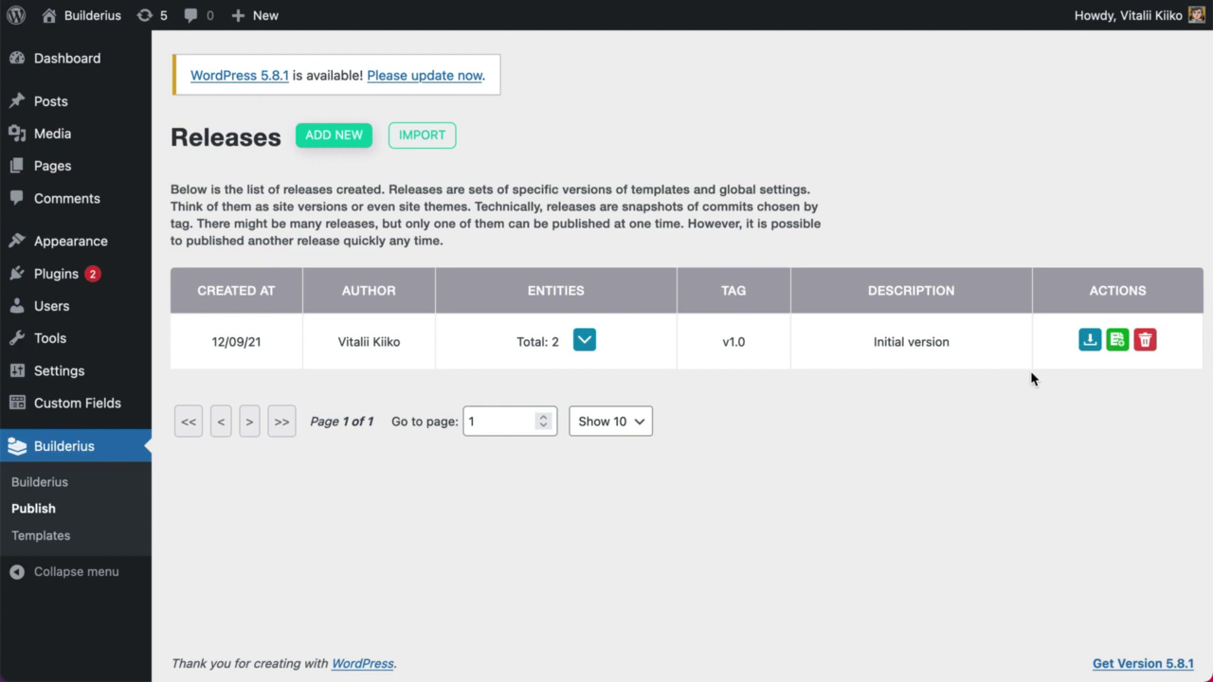
click(1118, 341)
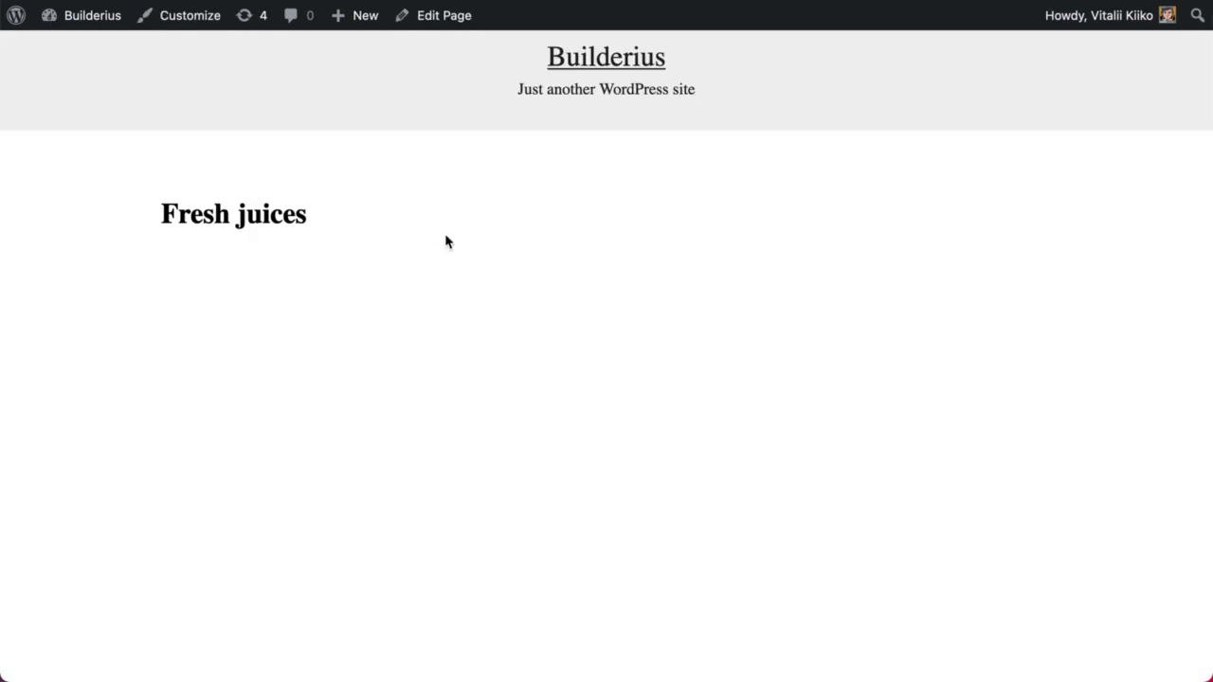
key(super+r)
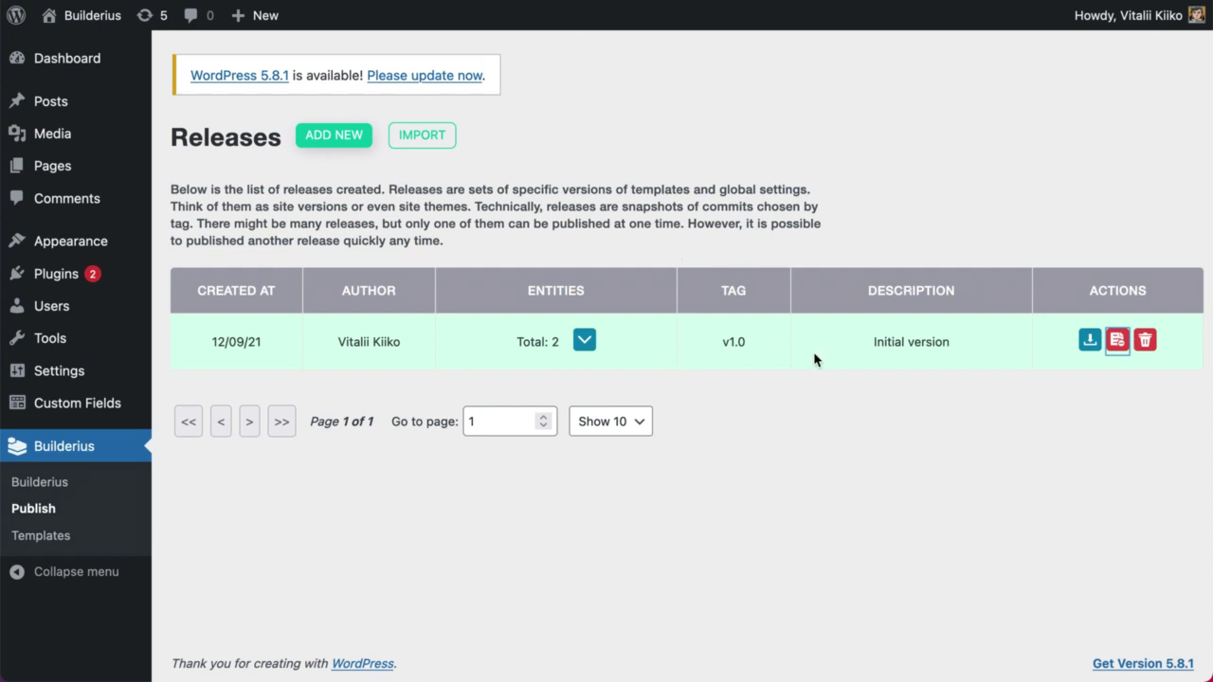
- Unpublish the v1.0 release and reload the Fresh juices page to check it without the release
click(1116, 348)
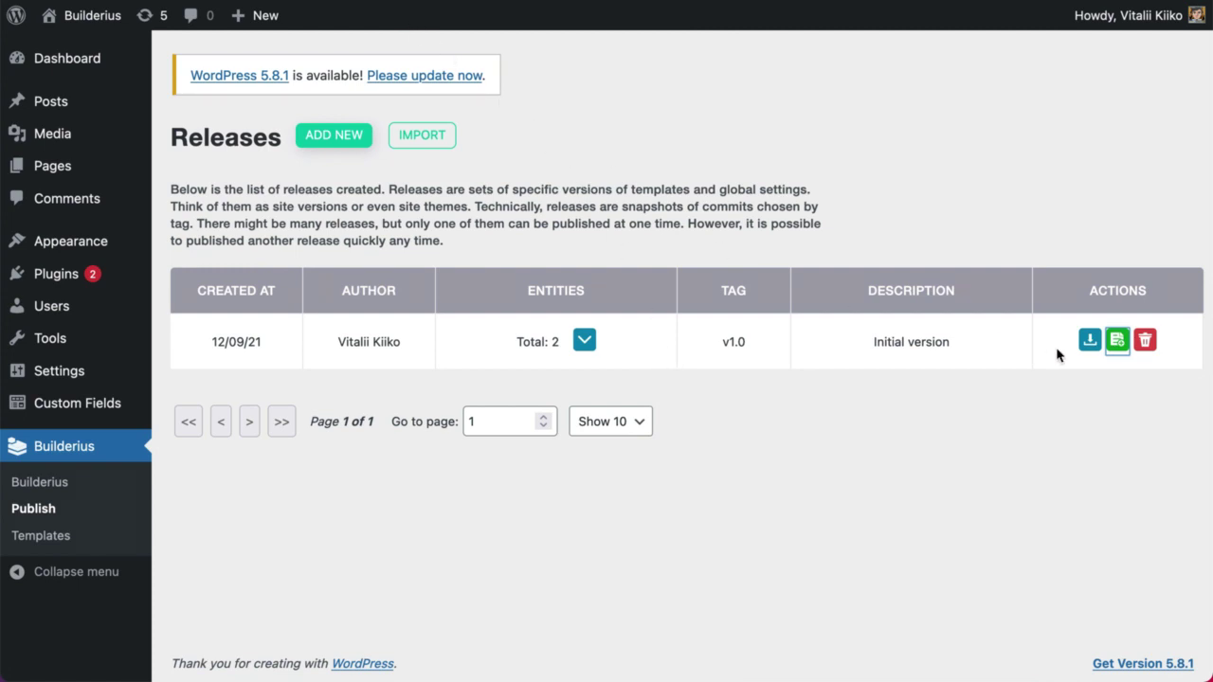
click(339, 1)
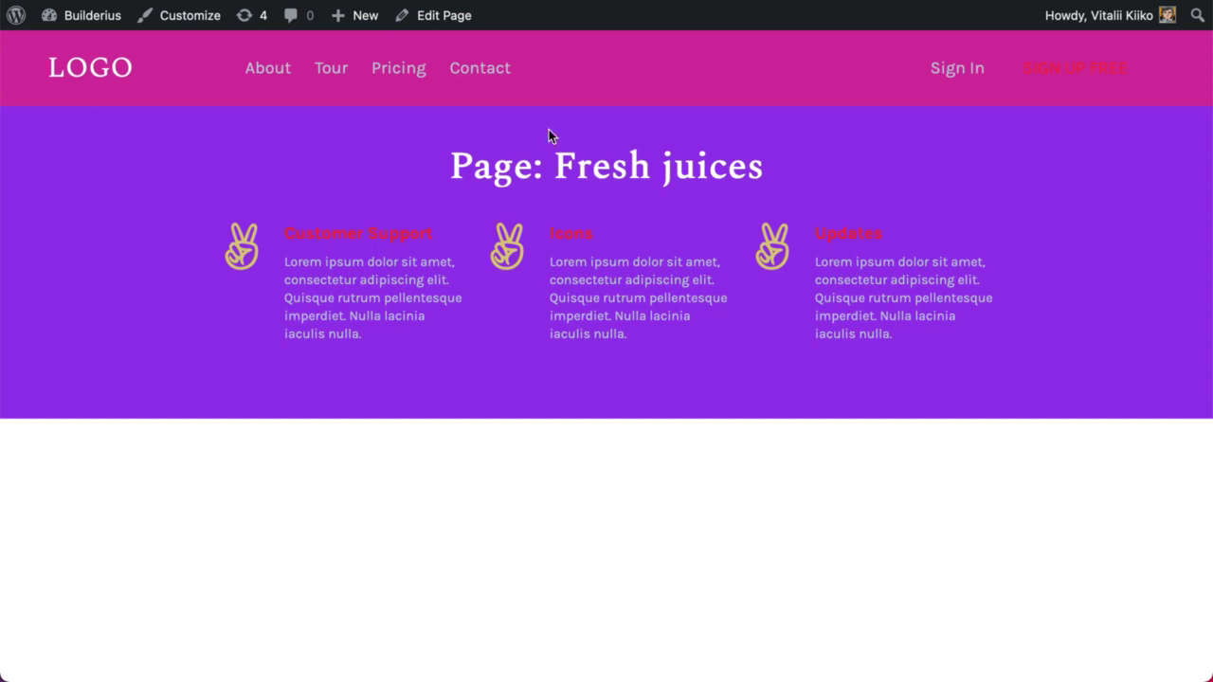
key(ctrl+r)
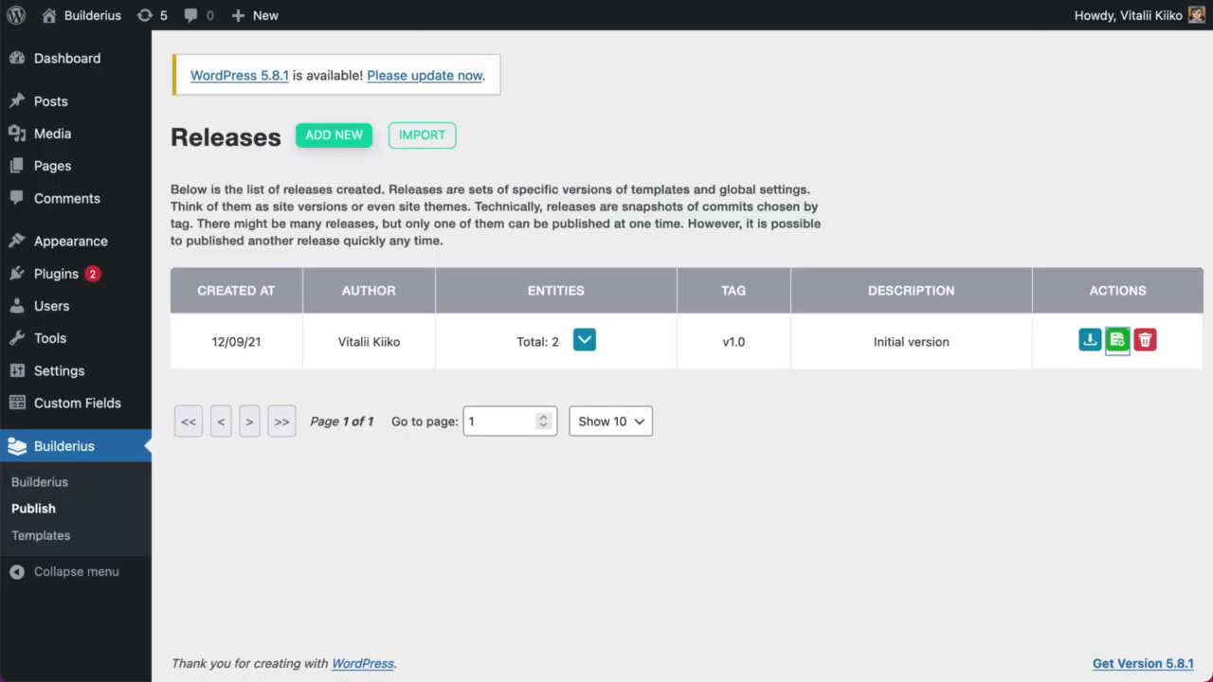
- Publish the v1.0 "Initial version" release again
click(1117, 341)
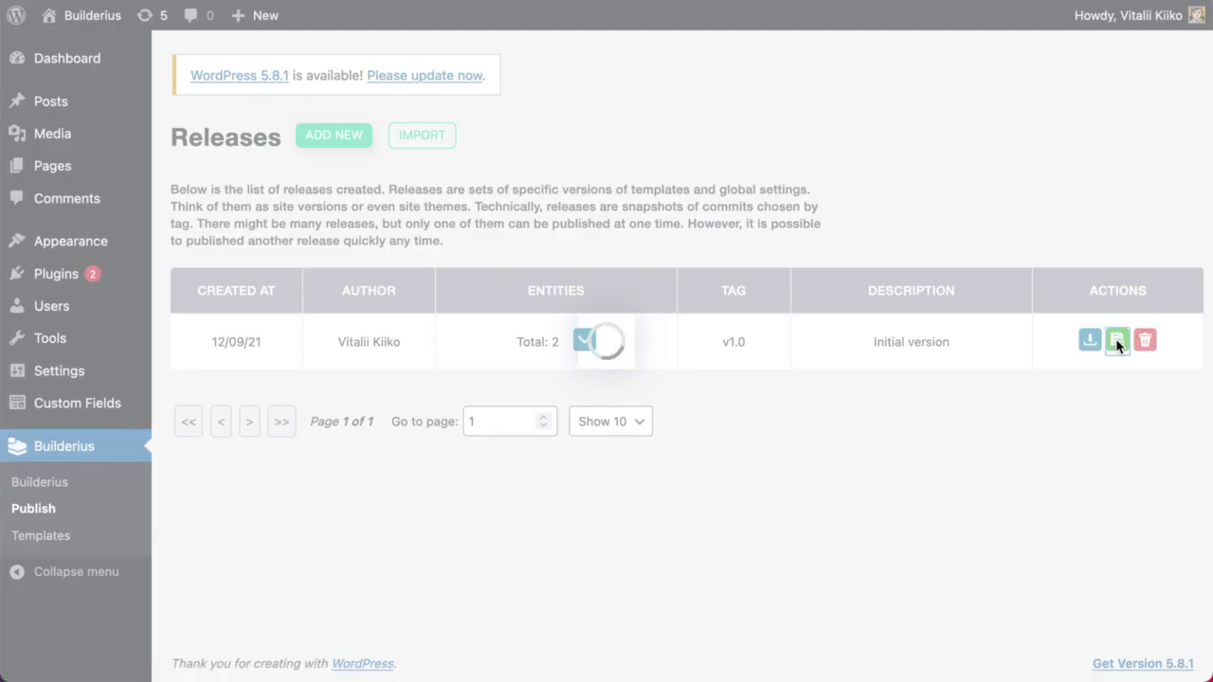